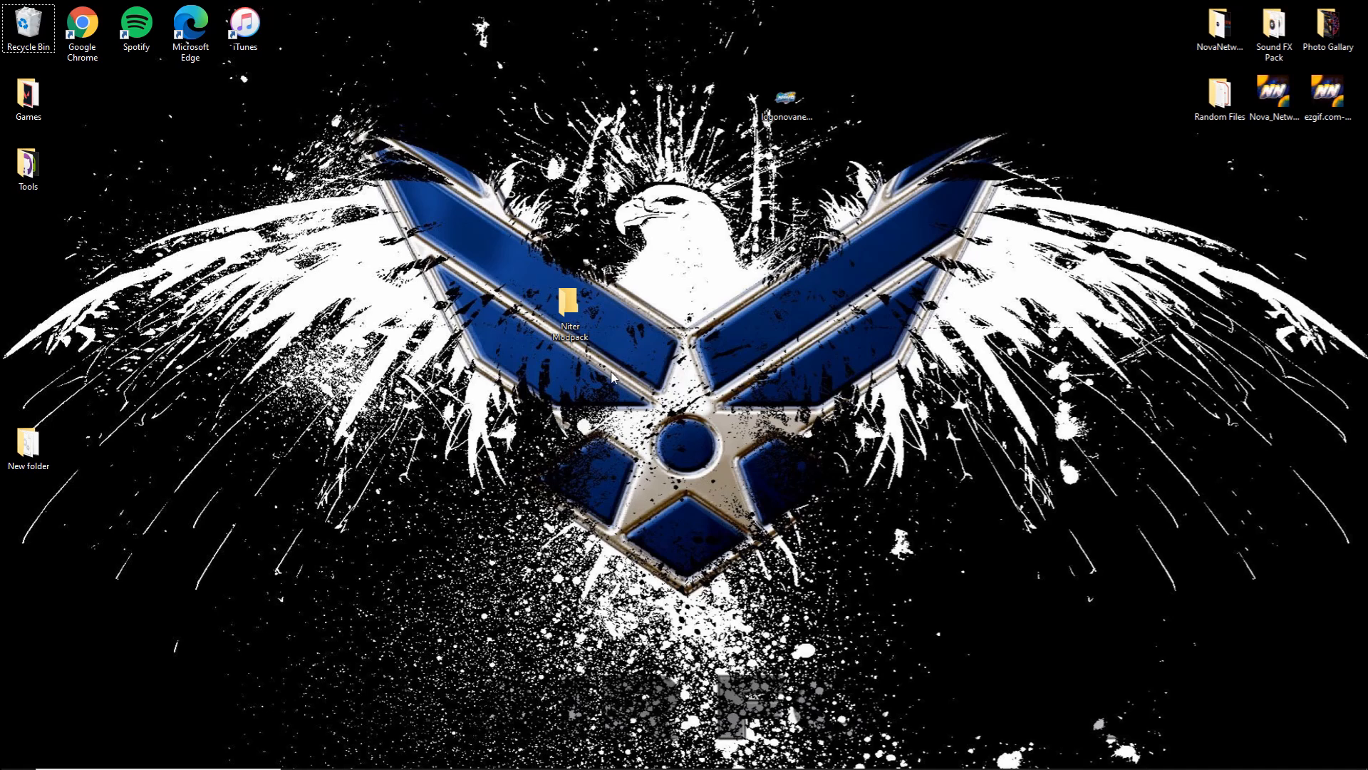
Open the Niter Modpack folder, turn off display of hidden items and file name extensions, and close the folder
double_click(568, 305)
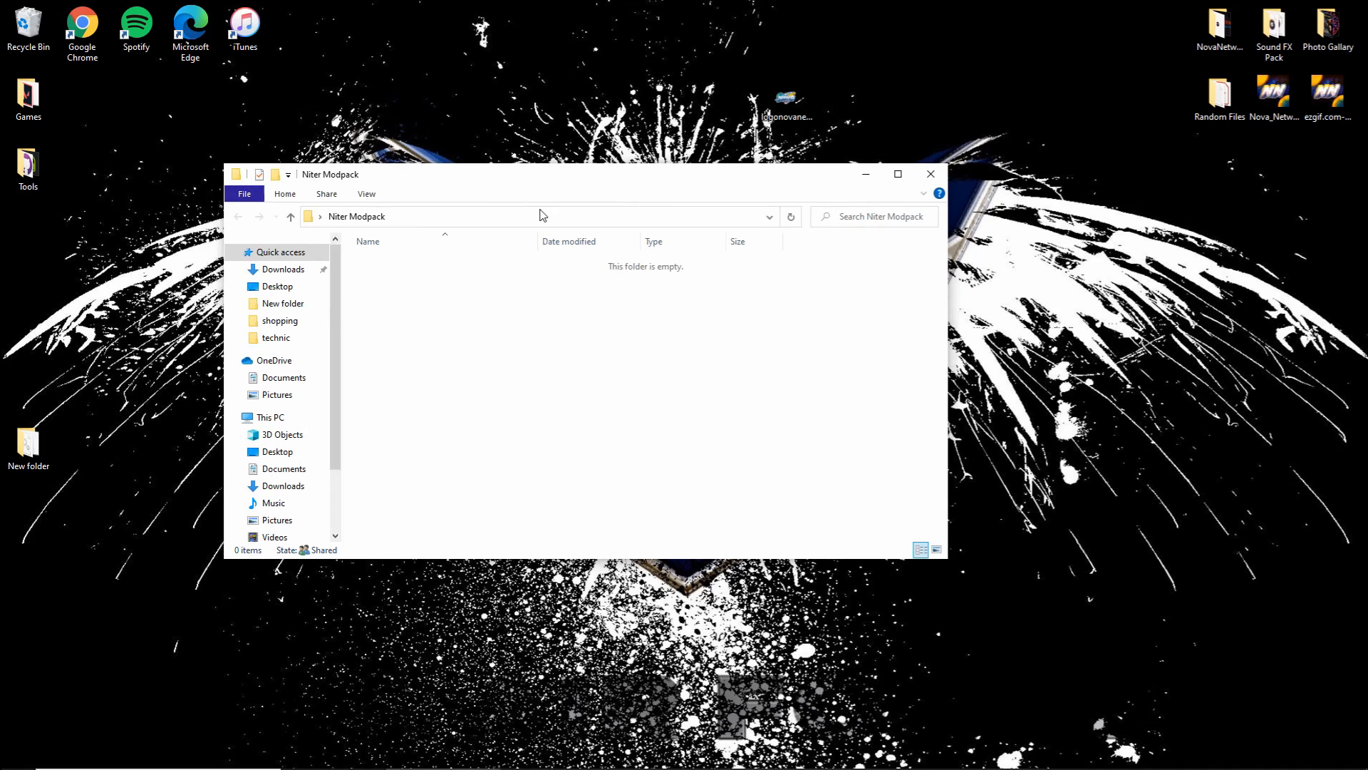
left_click(371, 199)
left_click(747, 244)
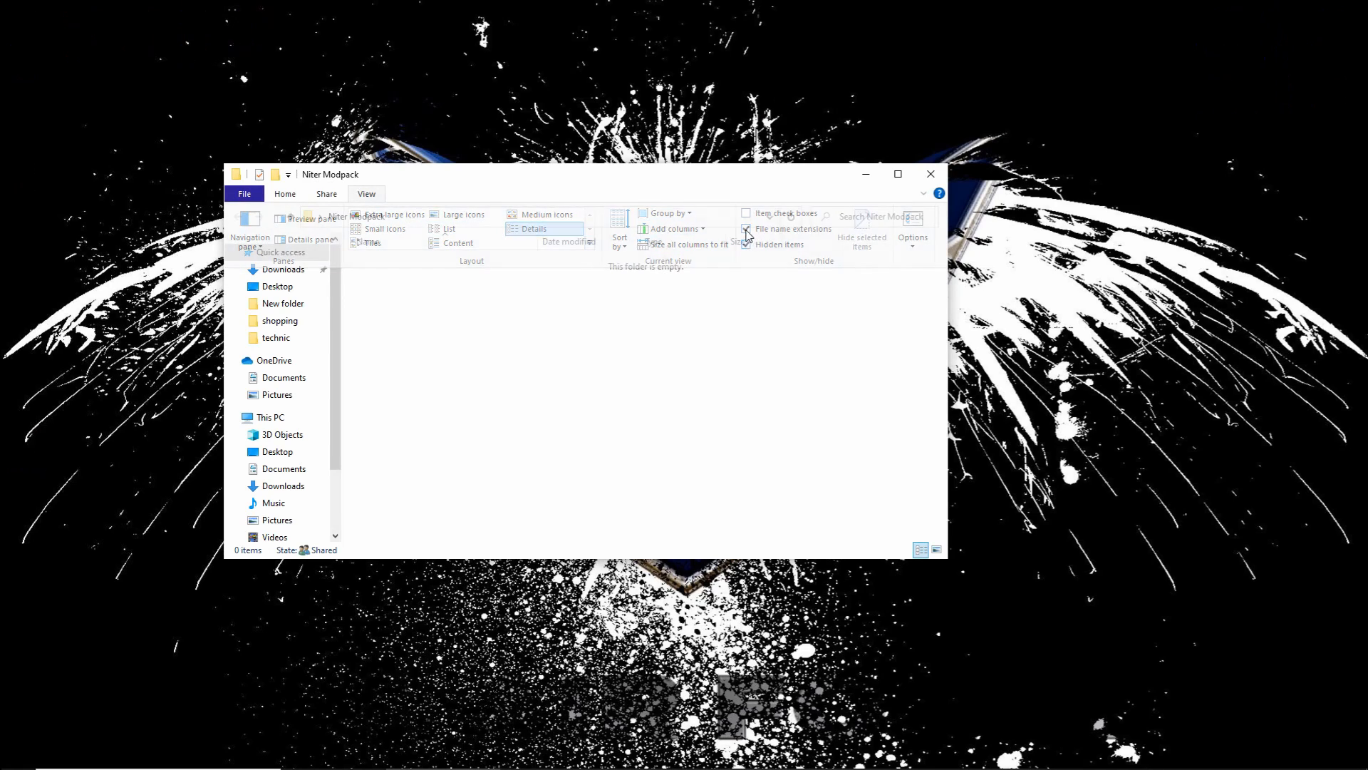
left_click(367, 194)
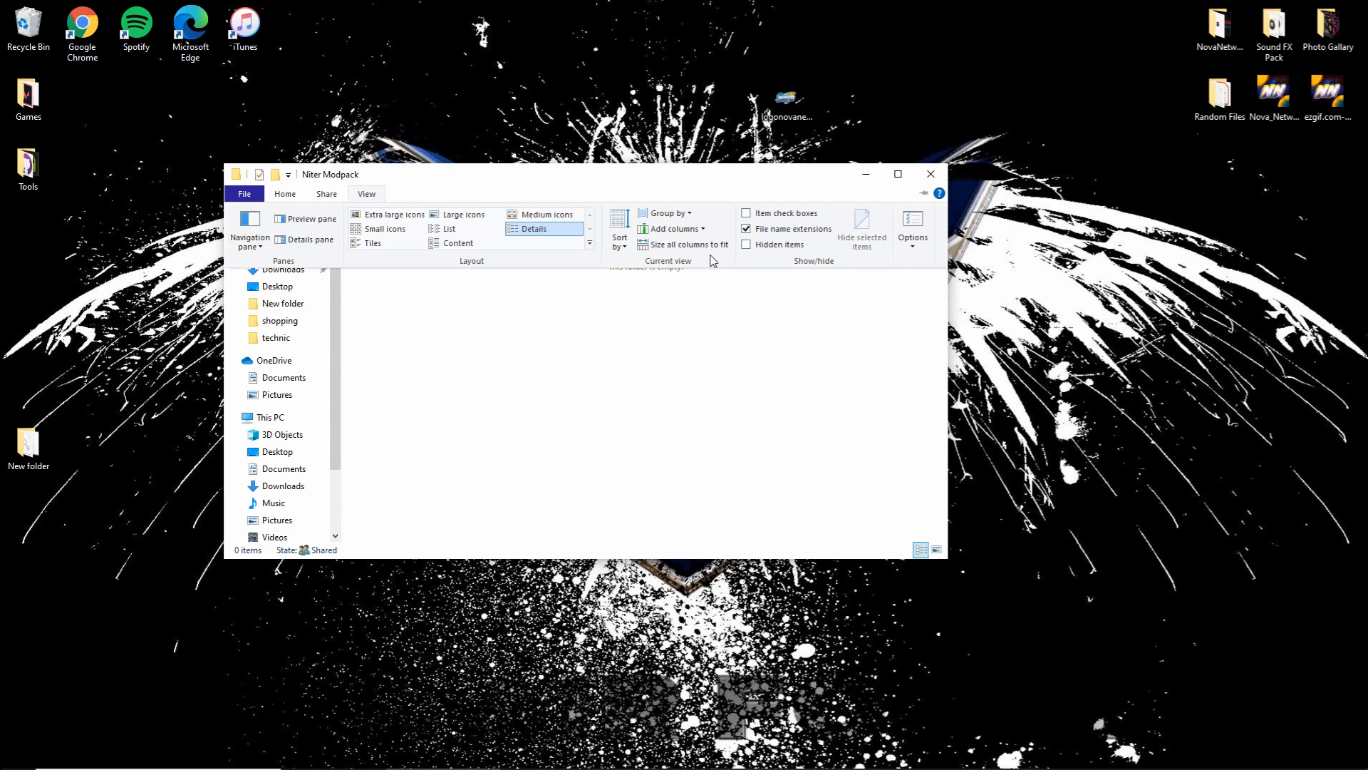
left_click(746, 231)
left_click(367, 194)
left_click(931, 173)
right_click(612, 390)
left_click(663, 431)
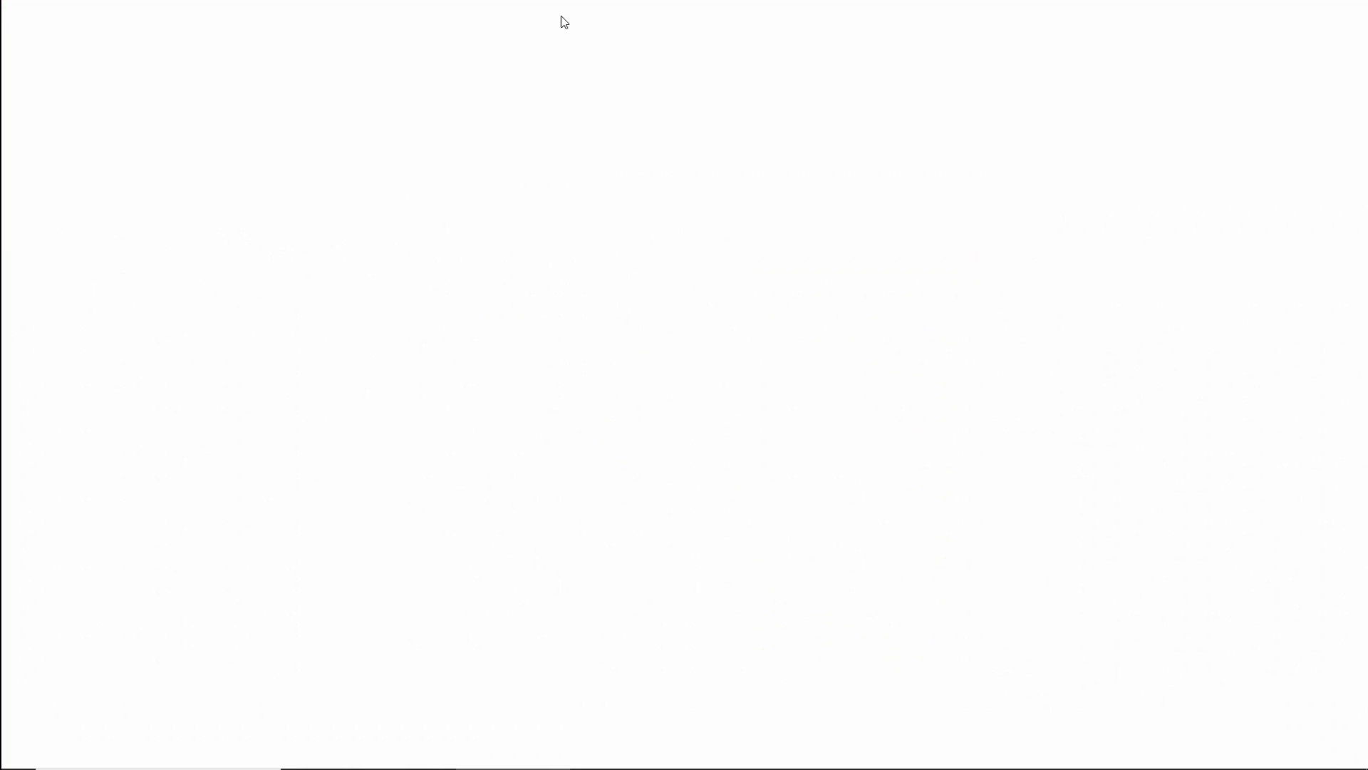
Switch to Chrome and open the Minecraft Forge downloads page for version 1.12.2
left_click(555, 37)
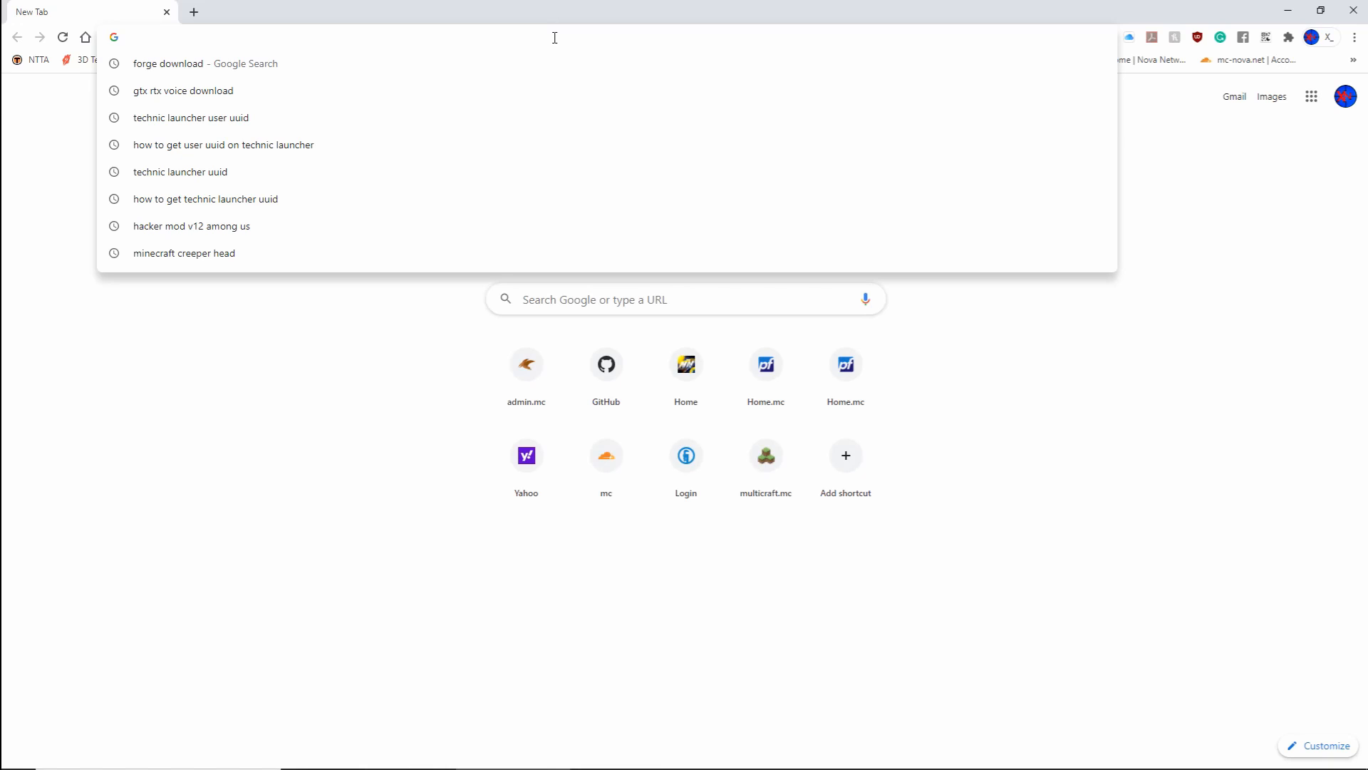
type("forge")
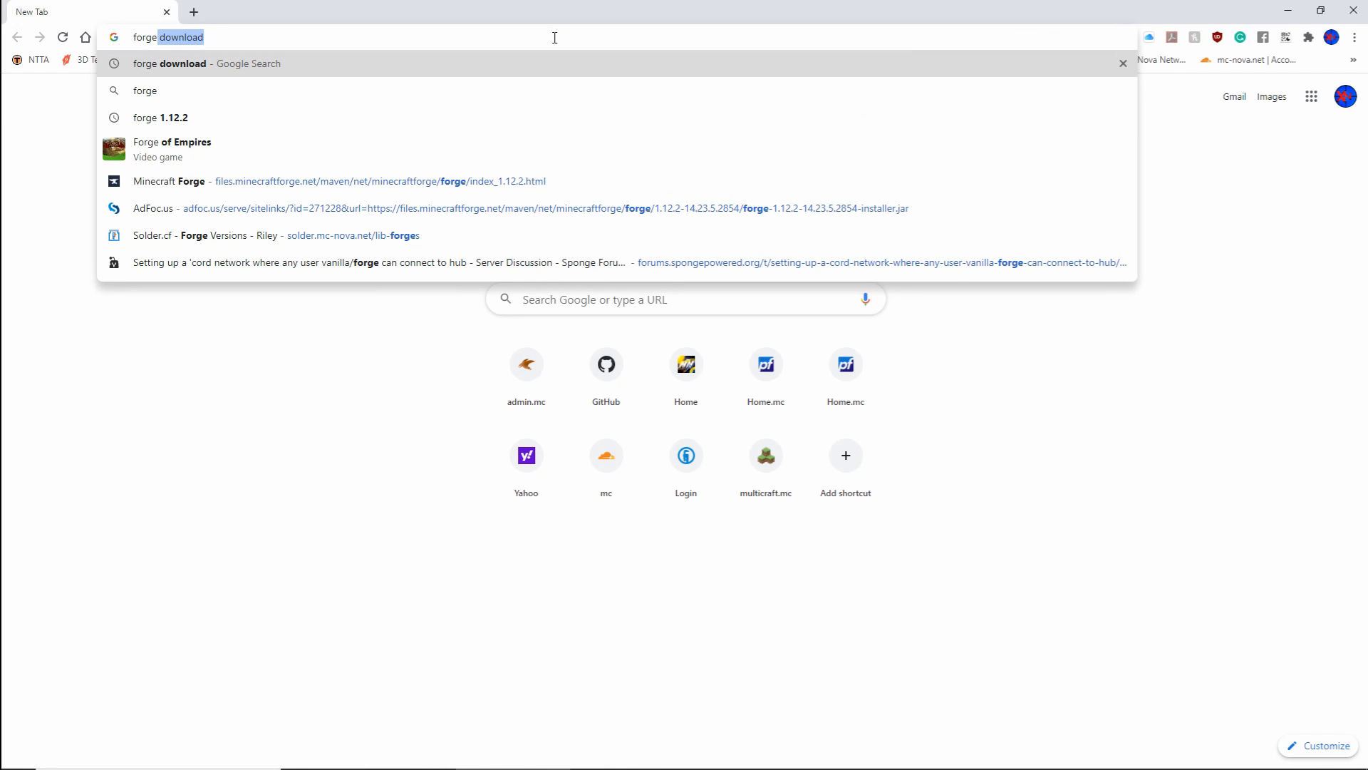
key("Return")
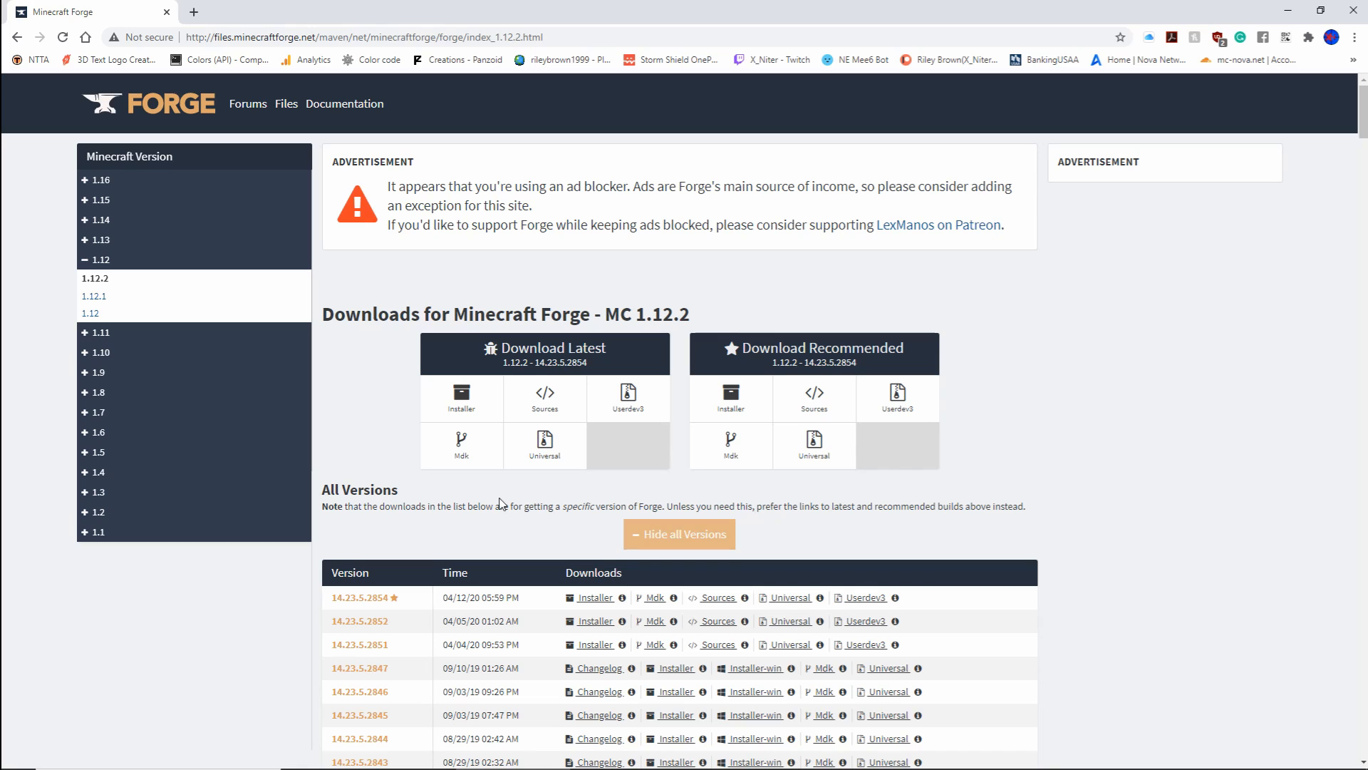
Examine the Latest and Recommended downloads and the version list for Minecraft Forge 1.12.2
scroll(470, 499, "down", 1)
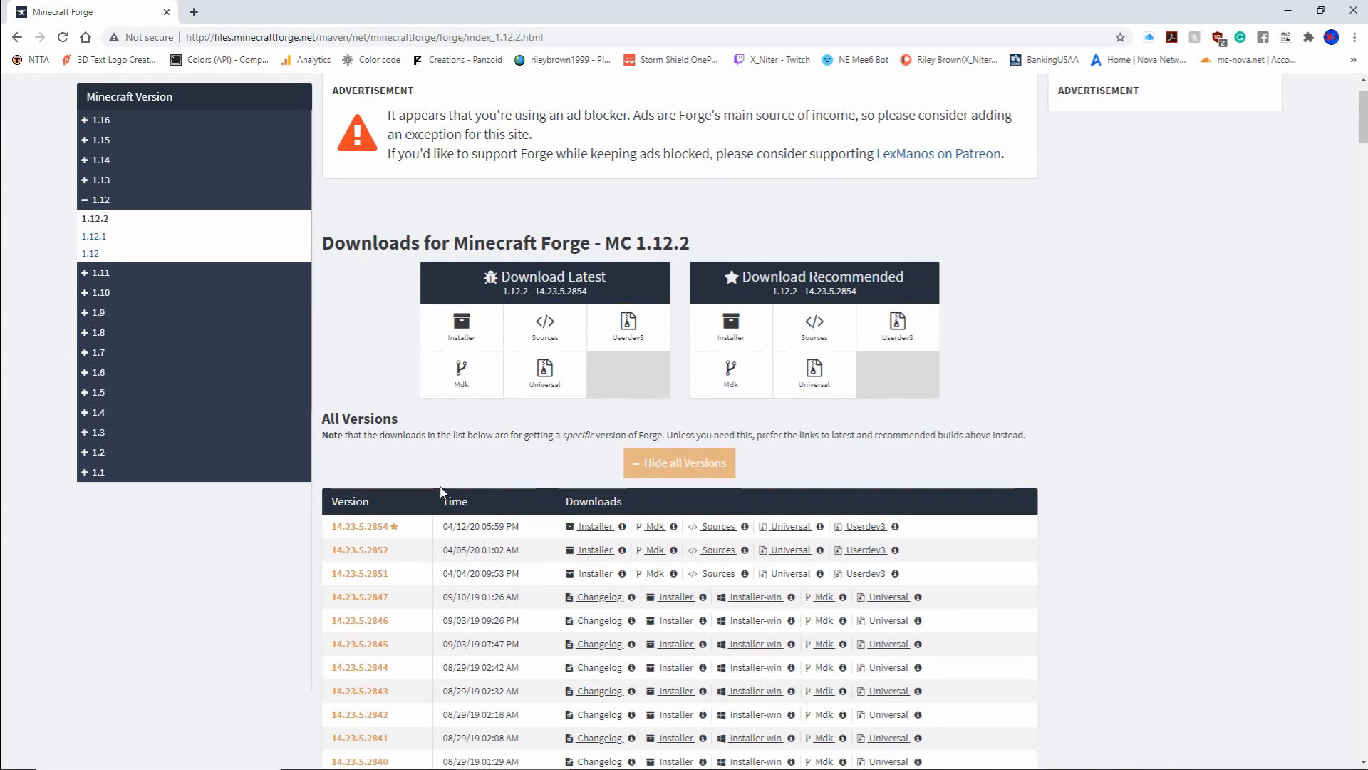
scroll(409, 493, "down", 1)
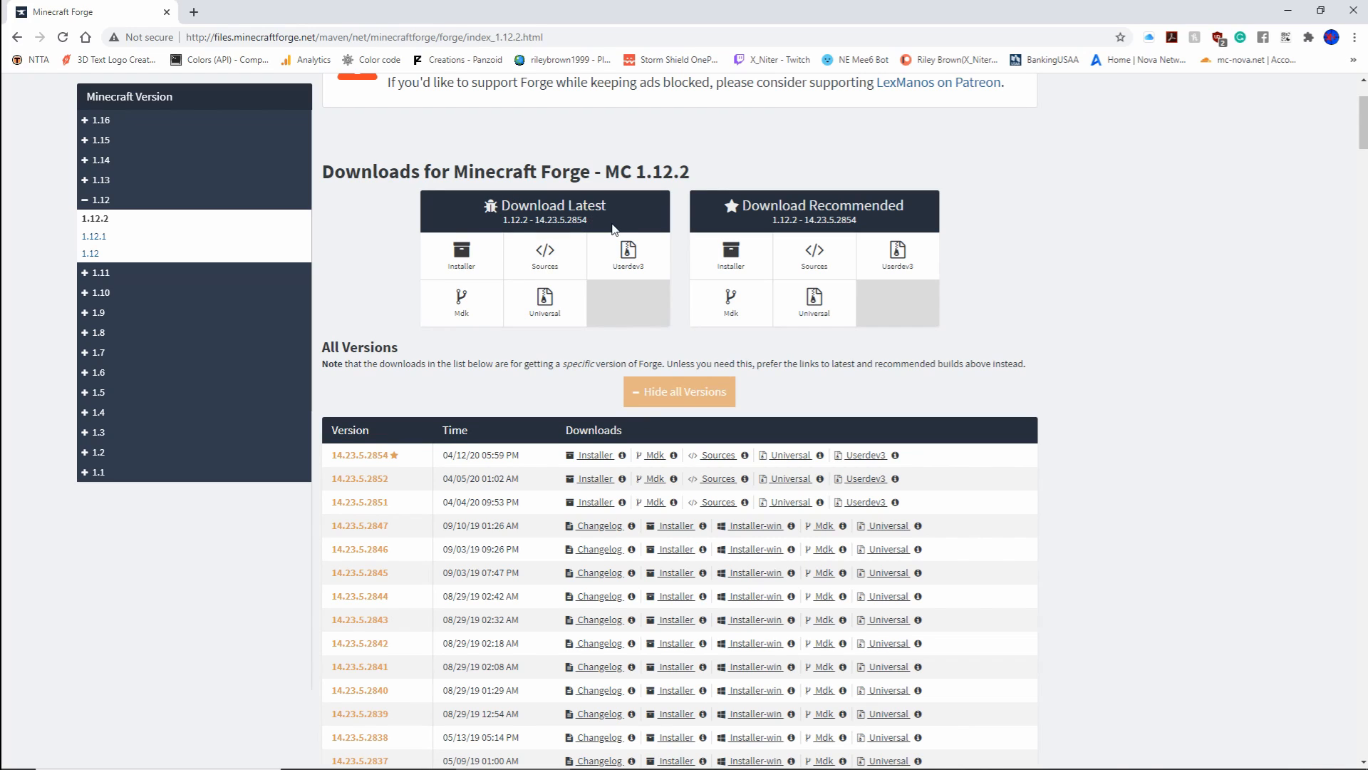
left_click_drag(608, 208, 487, 208)
left_click(630, 194)
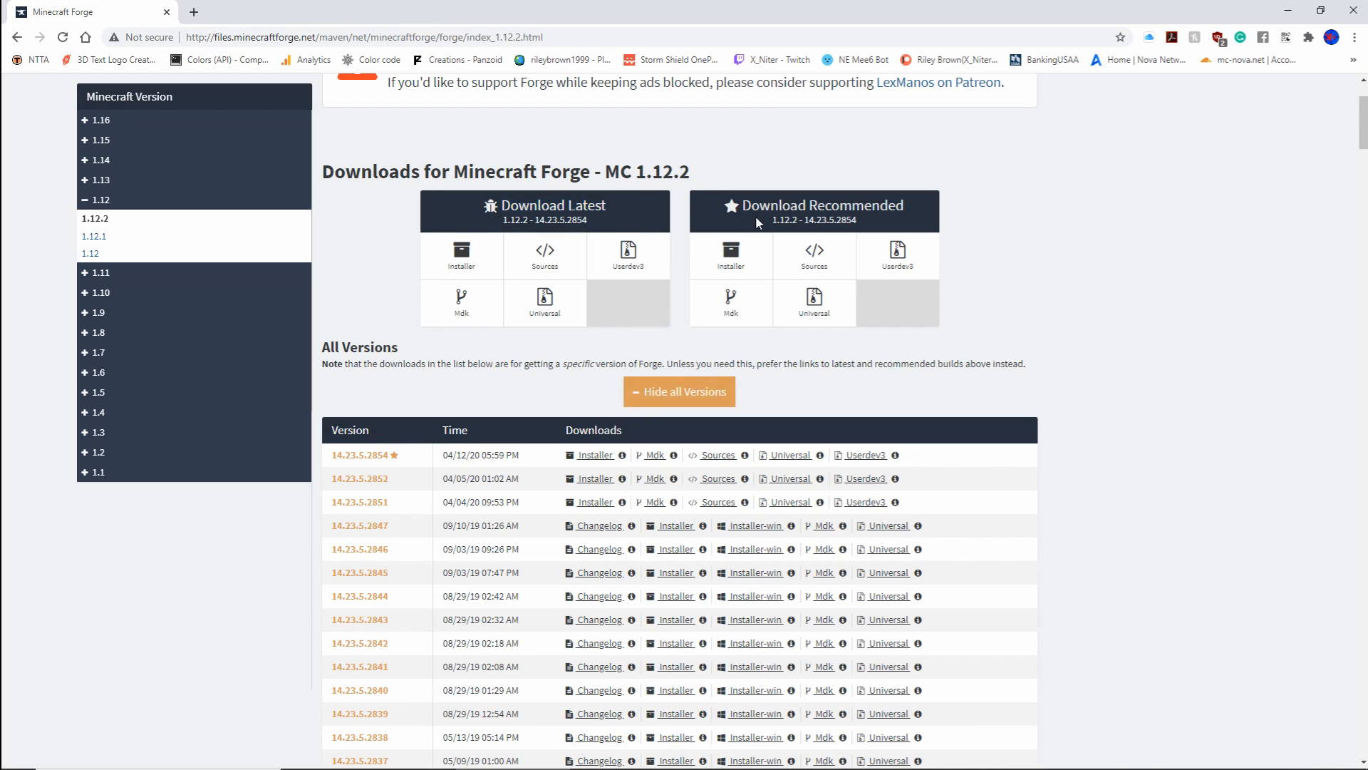
left_click_drag(768, 215, 876, 224)
left_click(610, 311)
left_click_drag(399, 455, 330, 457)
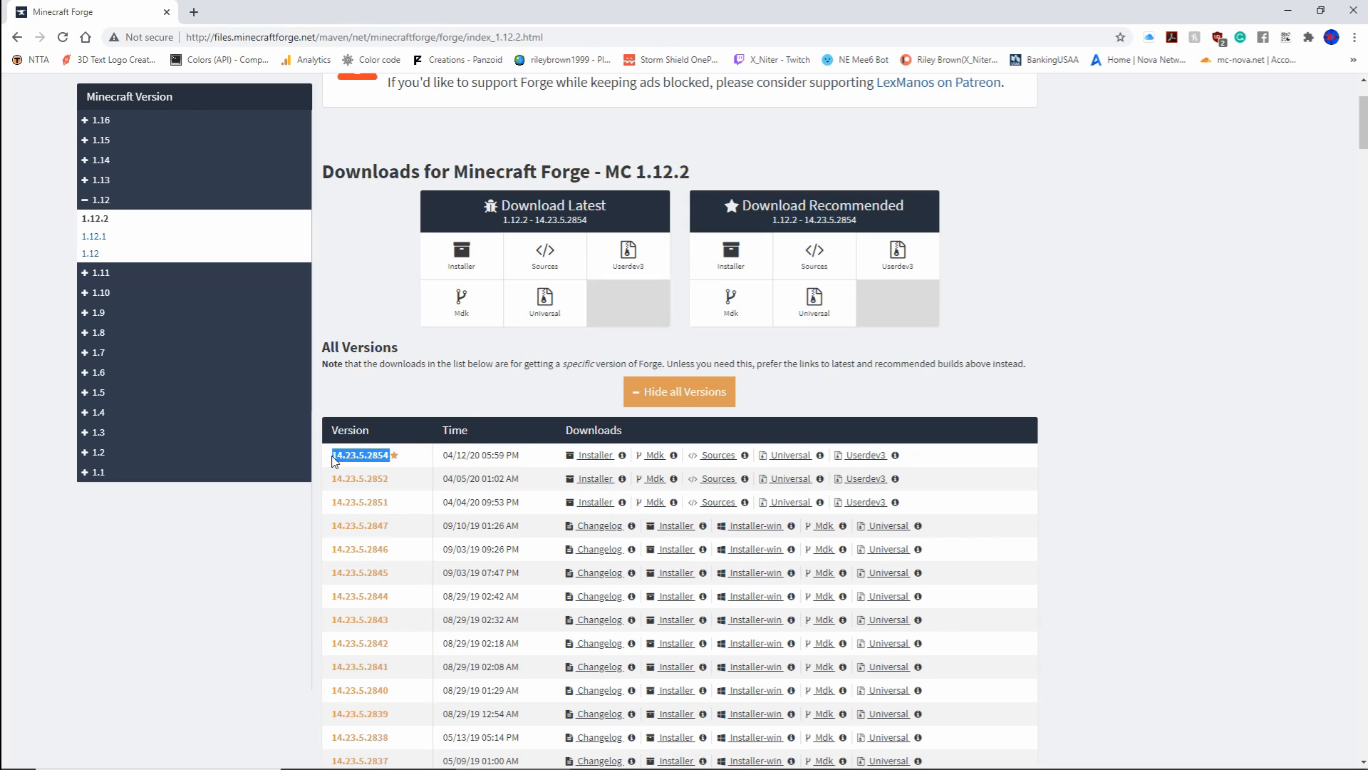
left_click(407, 461)
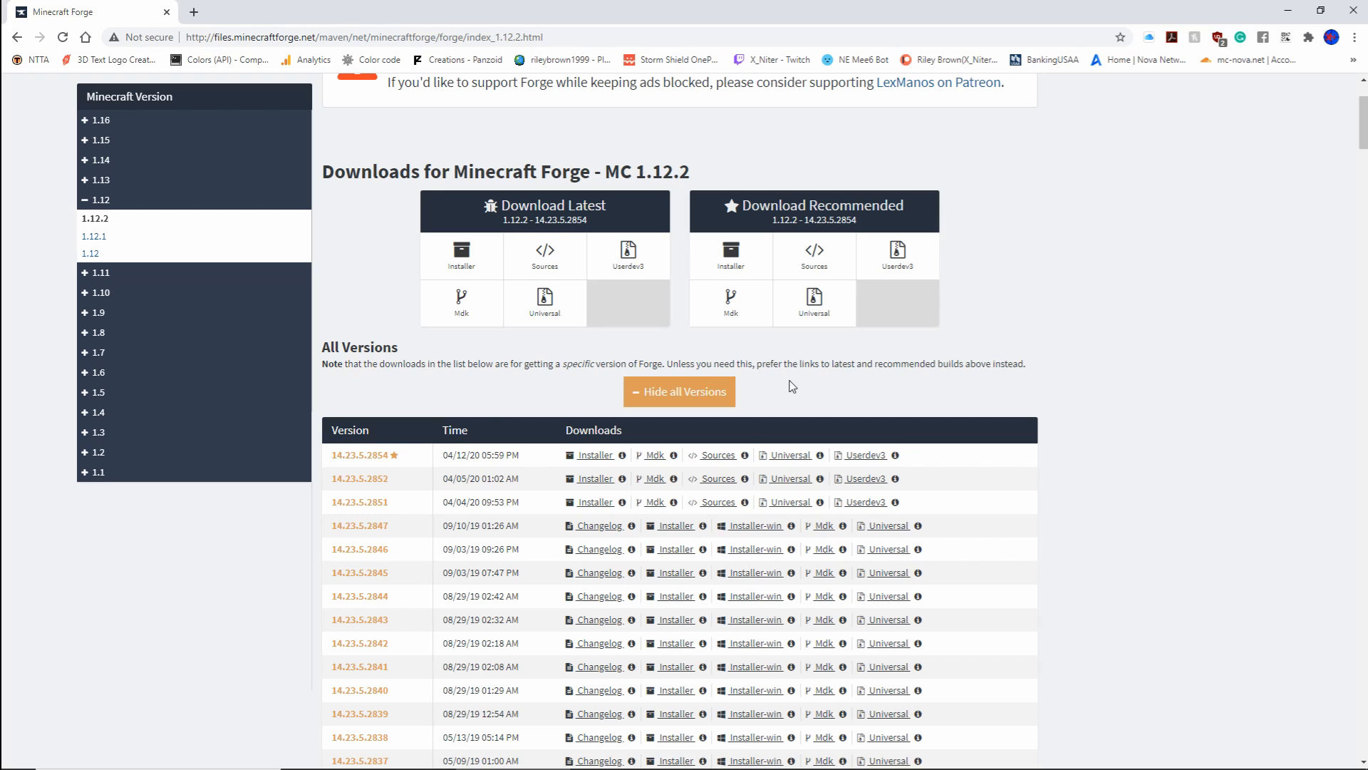
Download the recommended Forge 1.12.2 installer, skipping the advertisement, and save it to the Desktop as forge-1.12.2-14.23.5.2854-installer
left_click(732, 270)
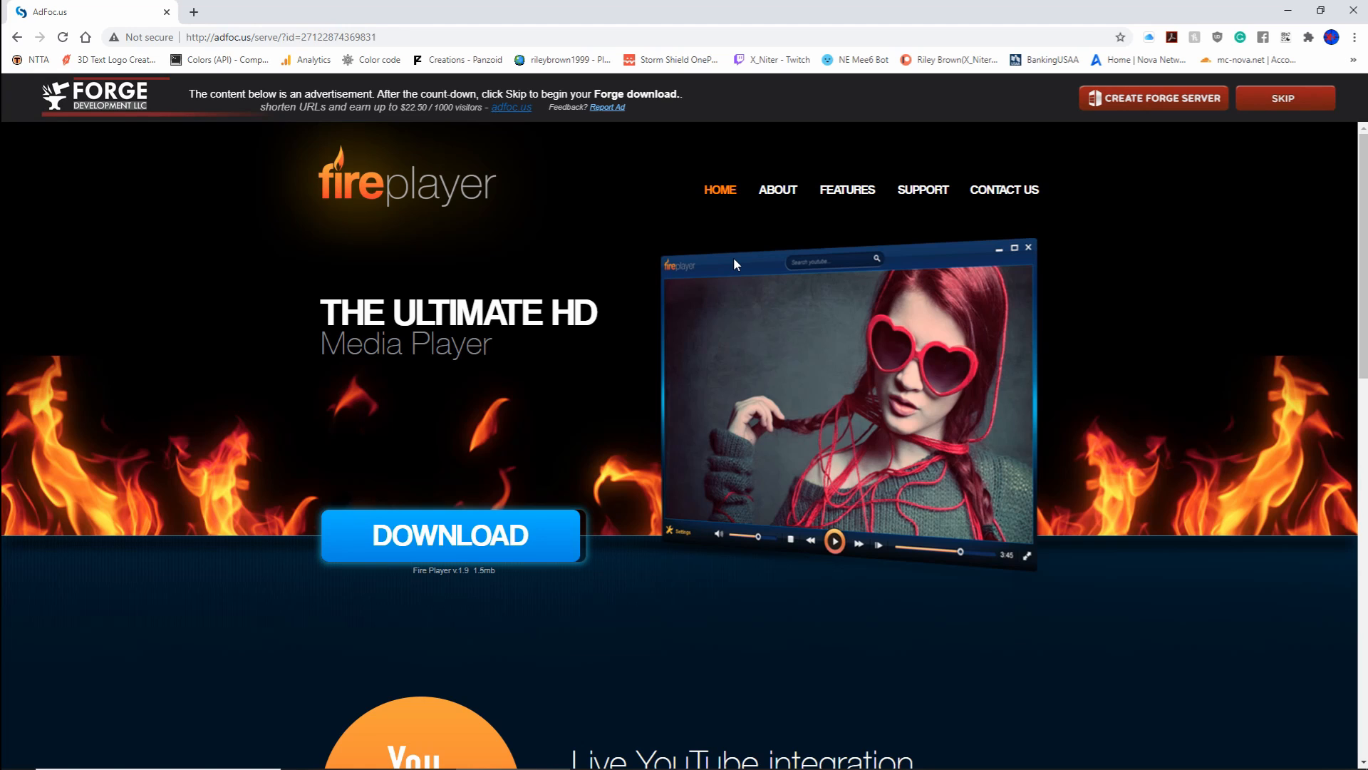
left_click(1318, 104)
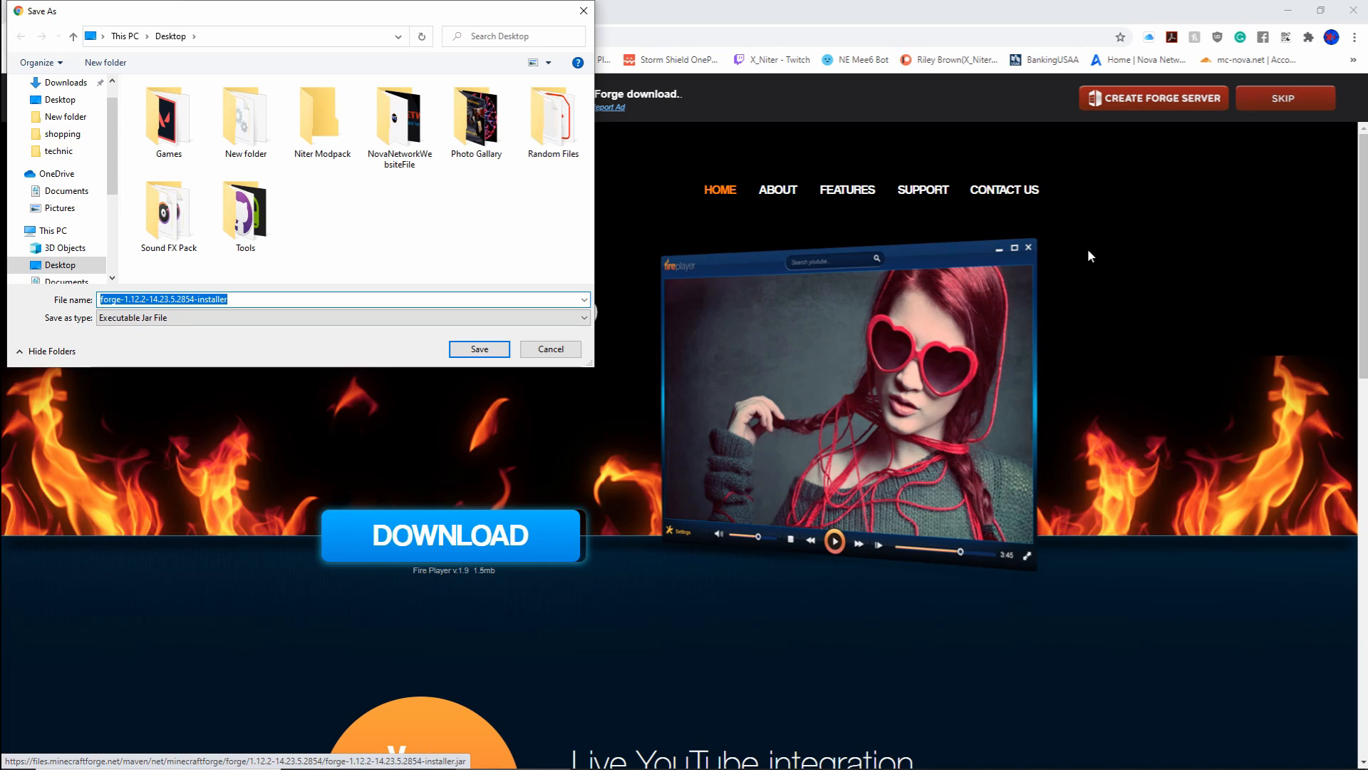
left_click_drag(385, 1, 804, 104)
left_click(567, 379)
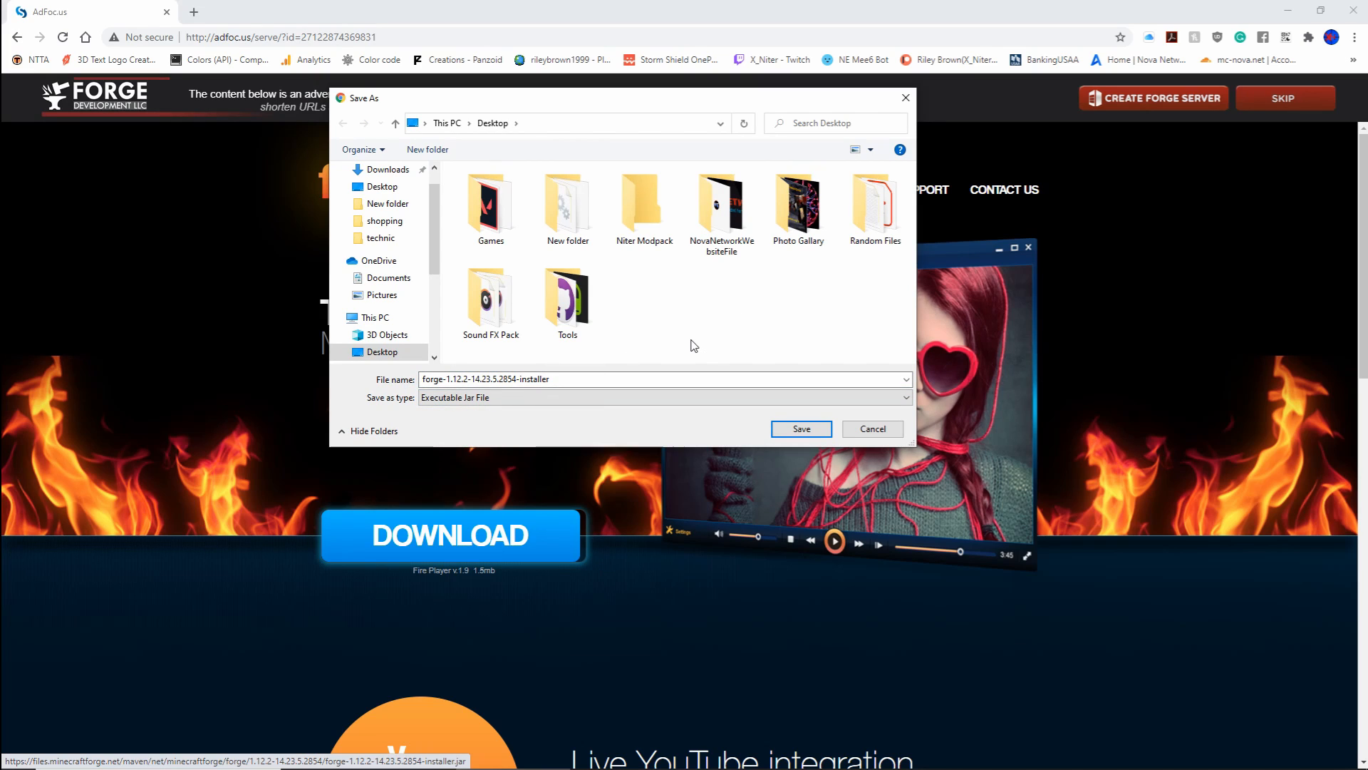
left_click(381, 186)
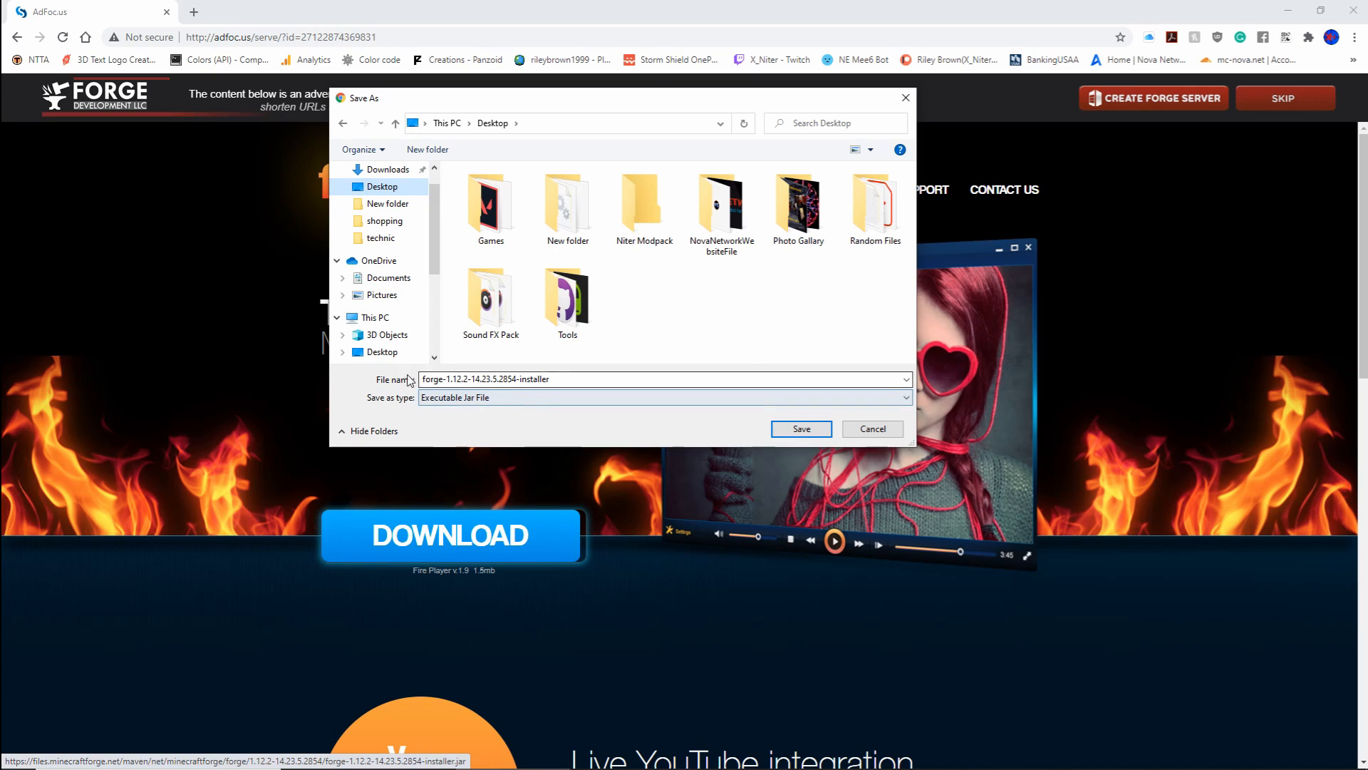
left_click(562, 379)
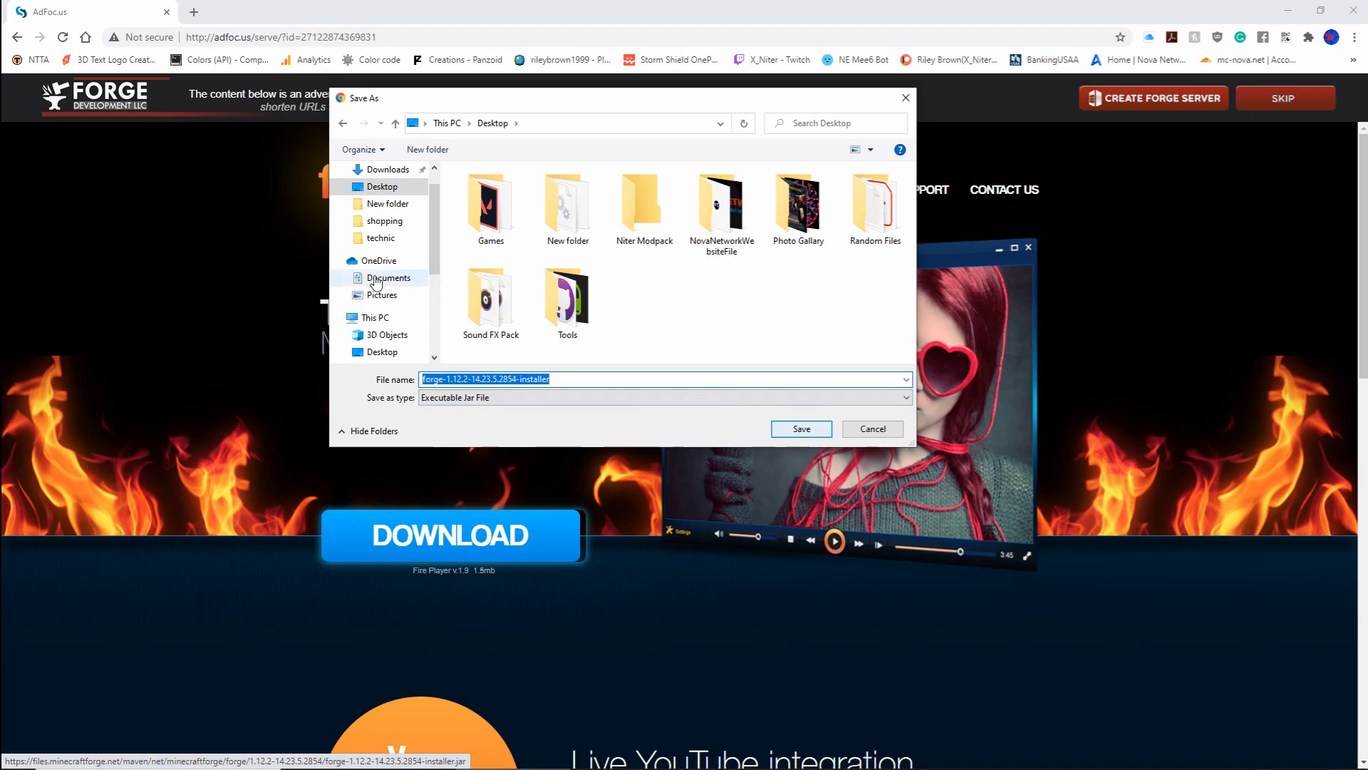
left_click(377, 188)
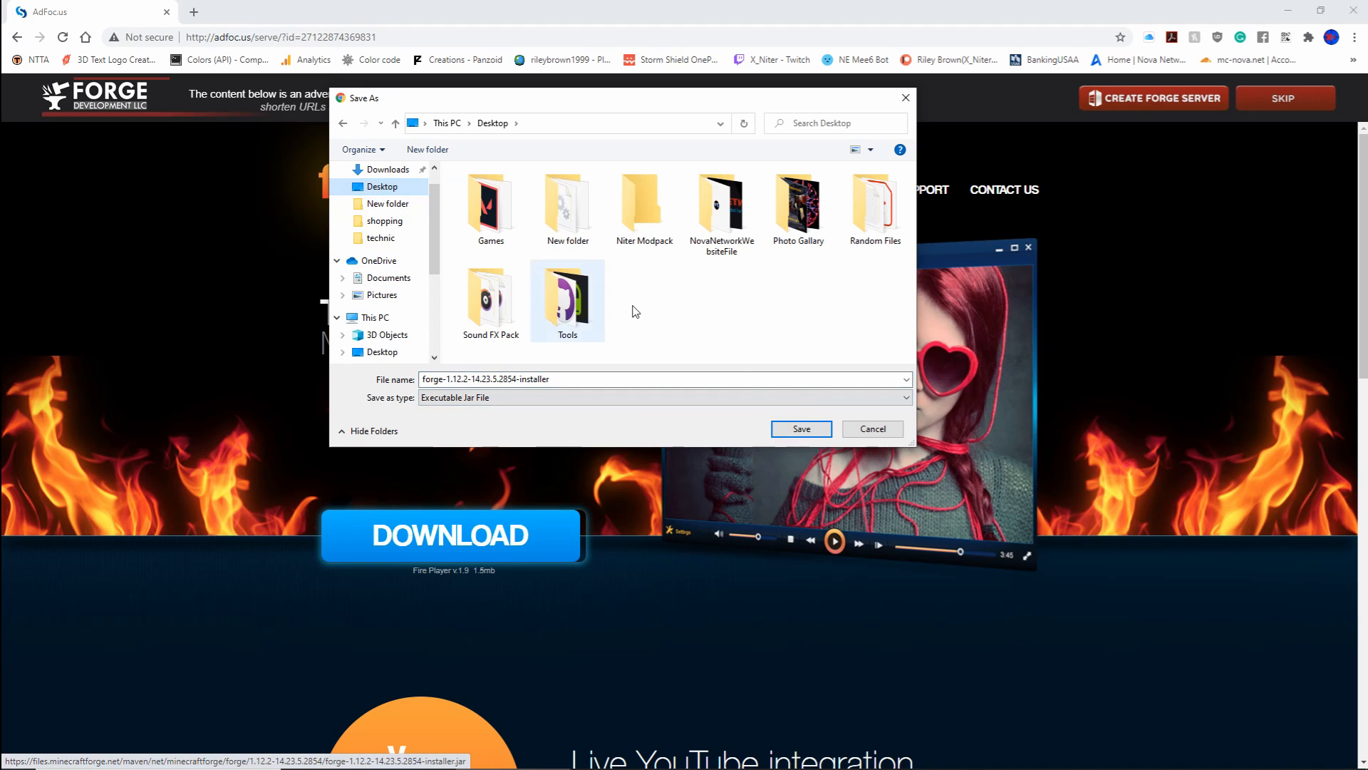
left_click(808, 431)
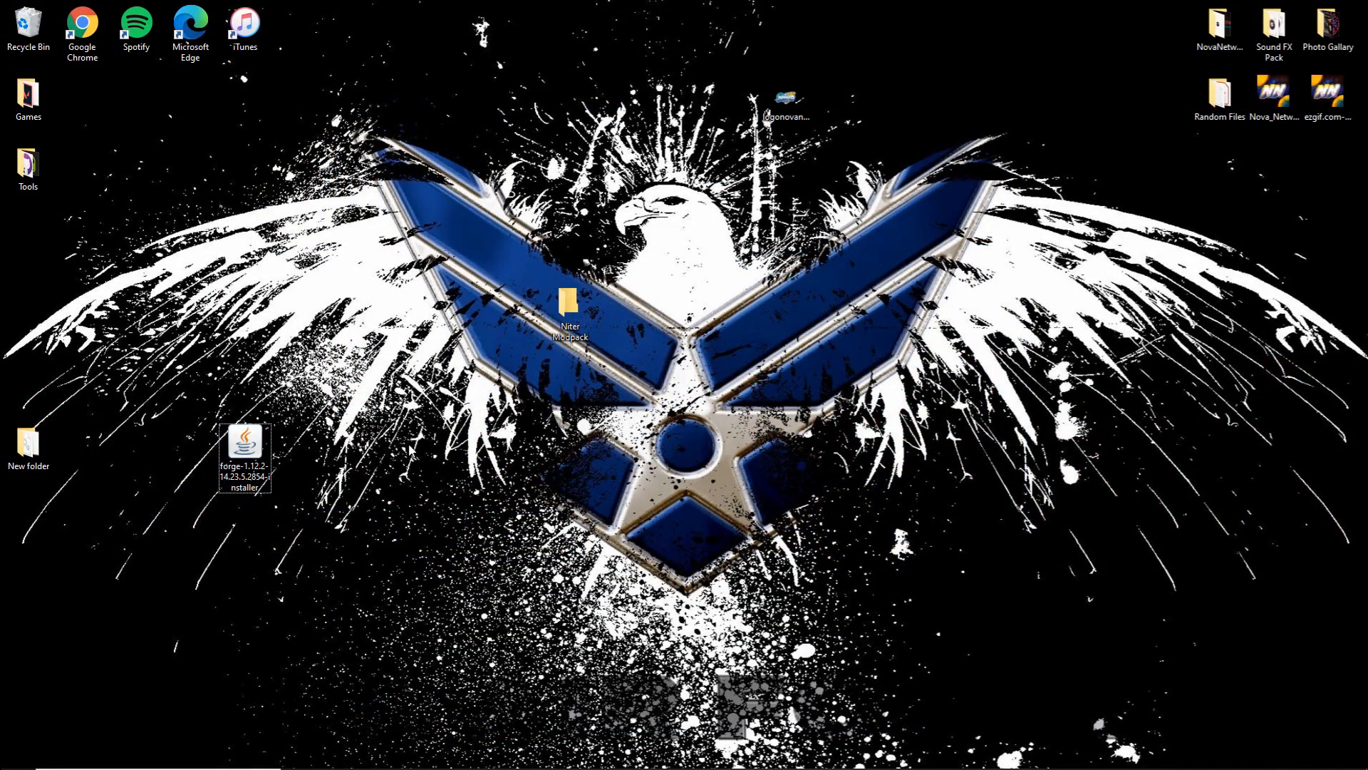
Move the Forge installer from the desktop into the Niter Modpack folder
left_click_drag(185, 395, 308, 520)
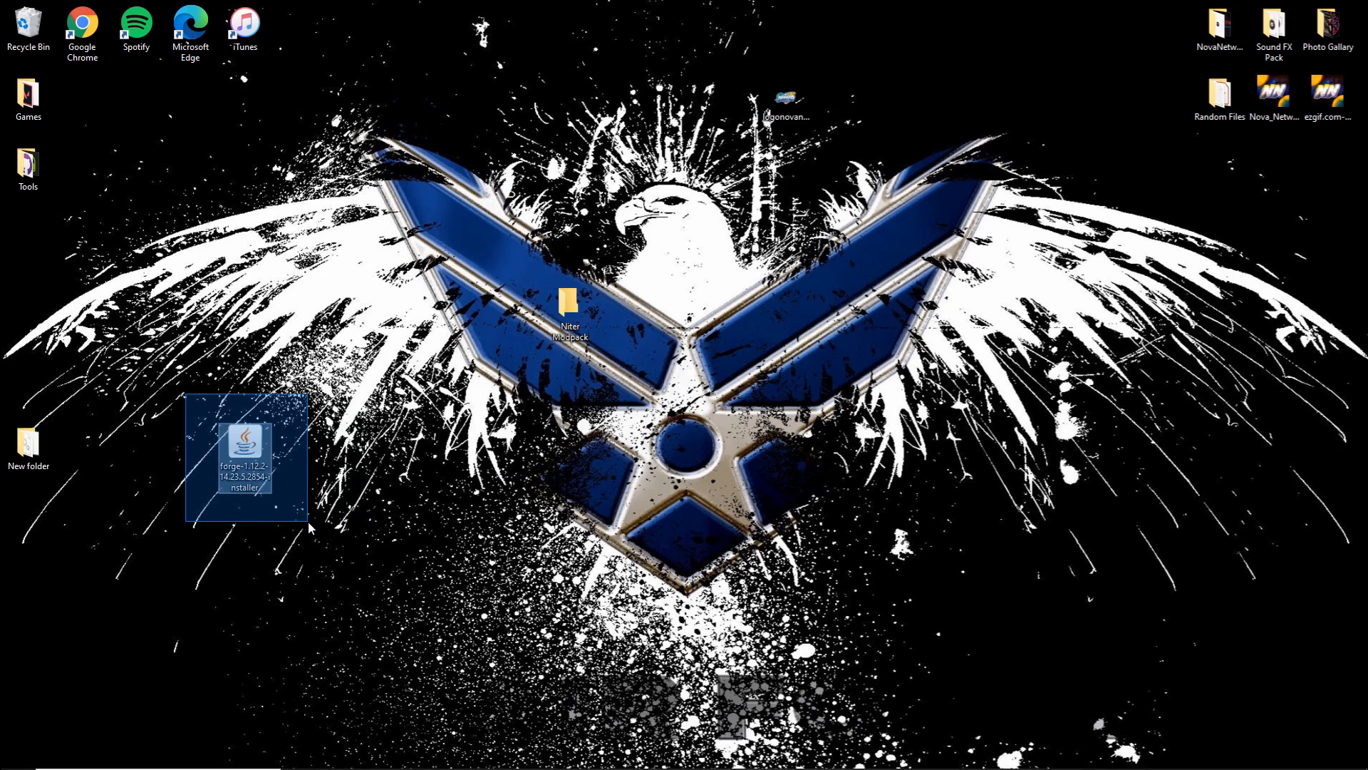
left_click_drag(308, 520, 308, 520)
left_click_drag(157, 392, 302, 538)
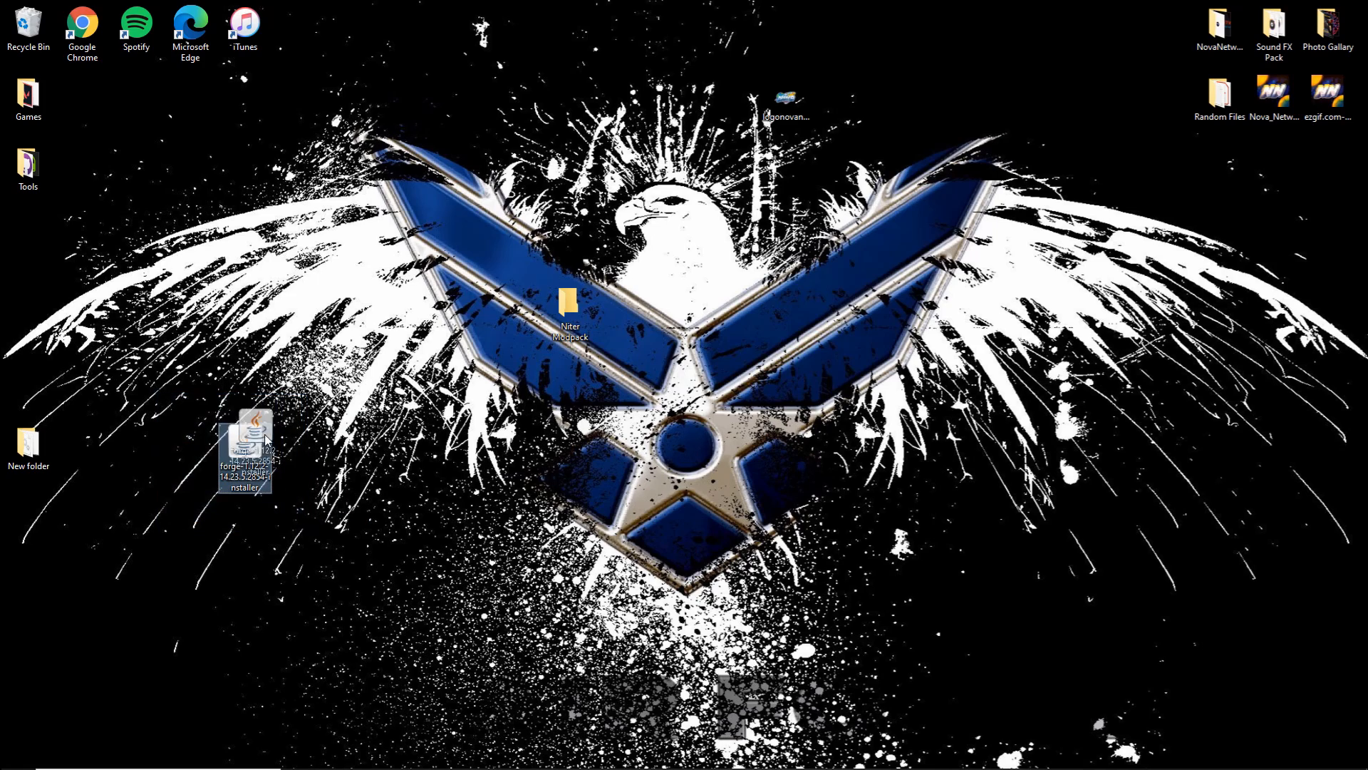
left_click_drag(244, 445, 353, 374)
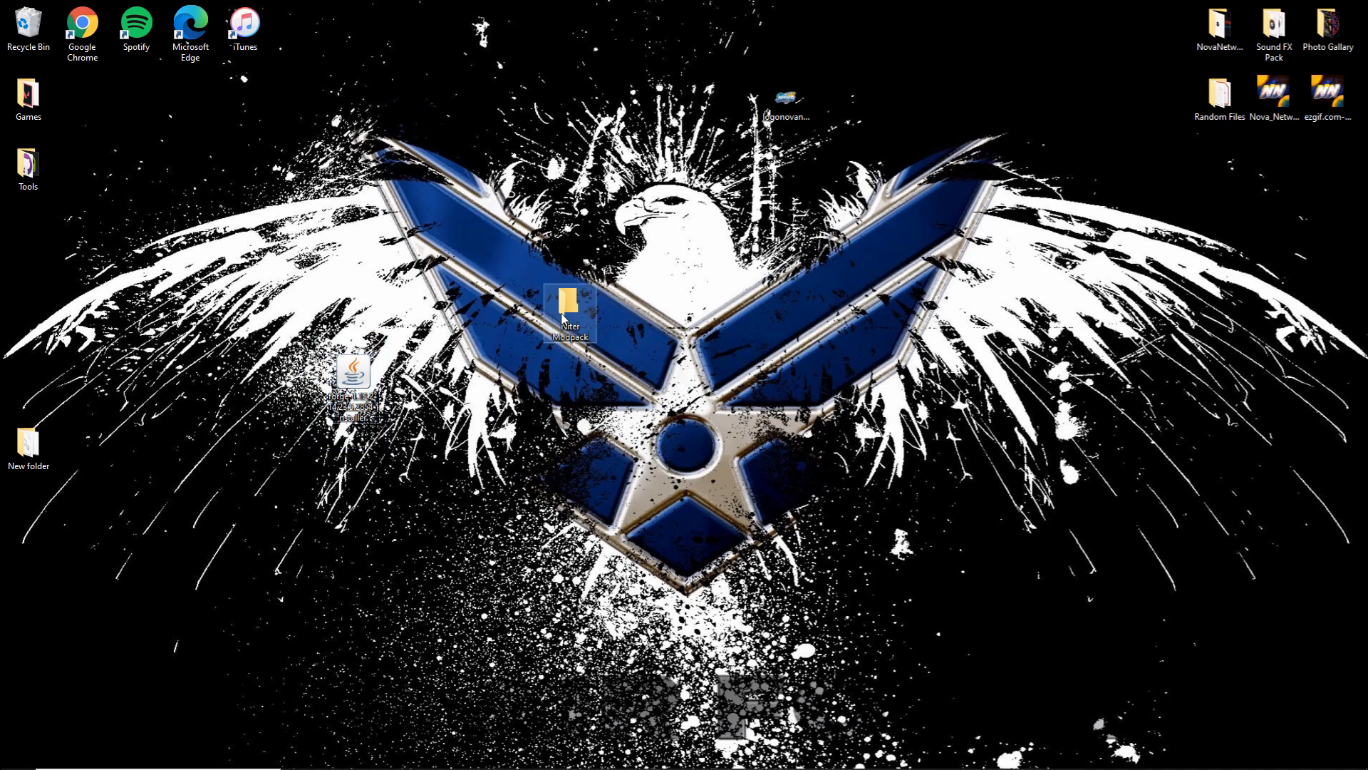
left_click_drag(353, 374, 575, 317)
left_click(709, 394)
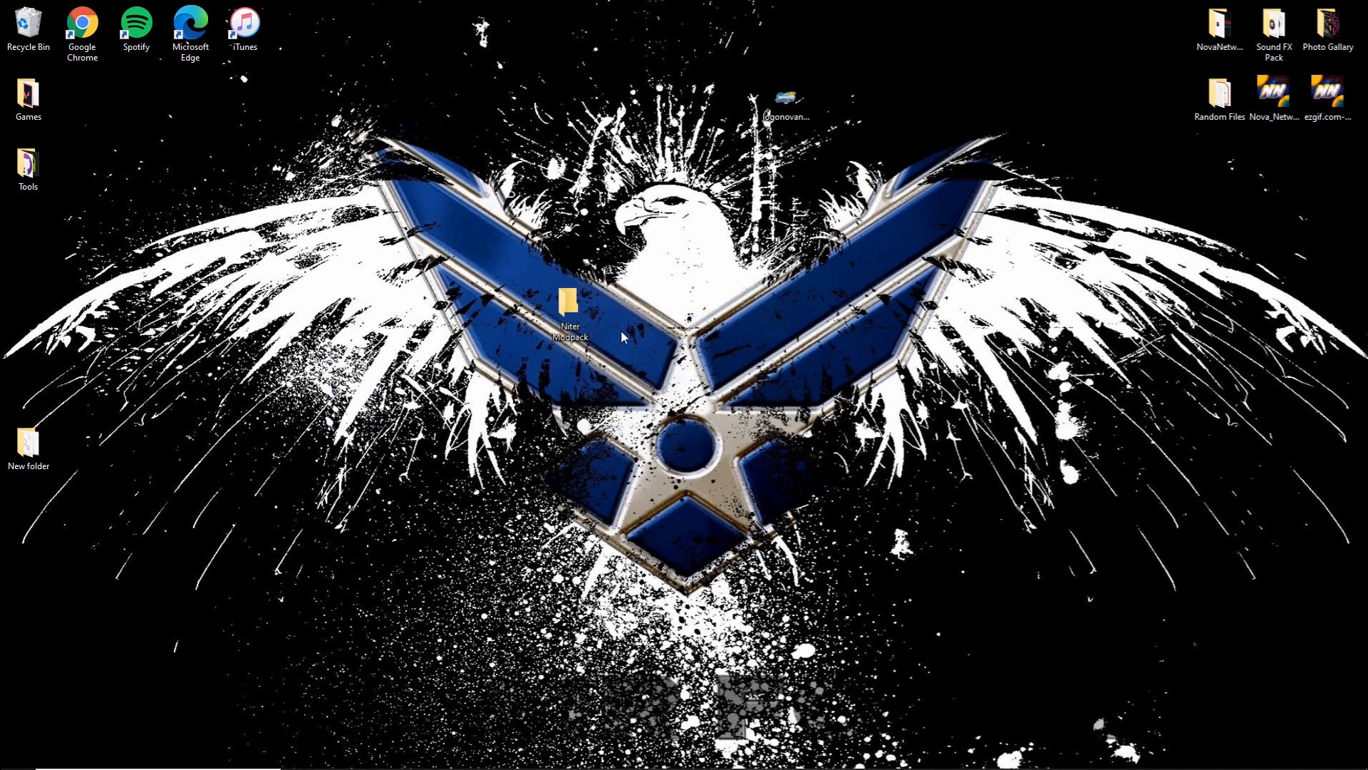
Open the Niter Modpack folder and rename the Forge installer inside it as modpack
double_click(570, 308)
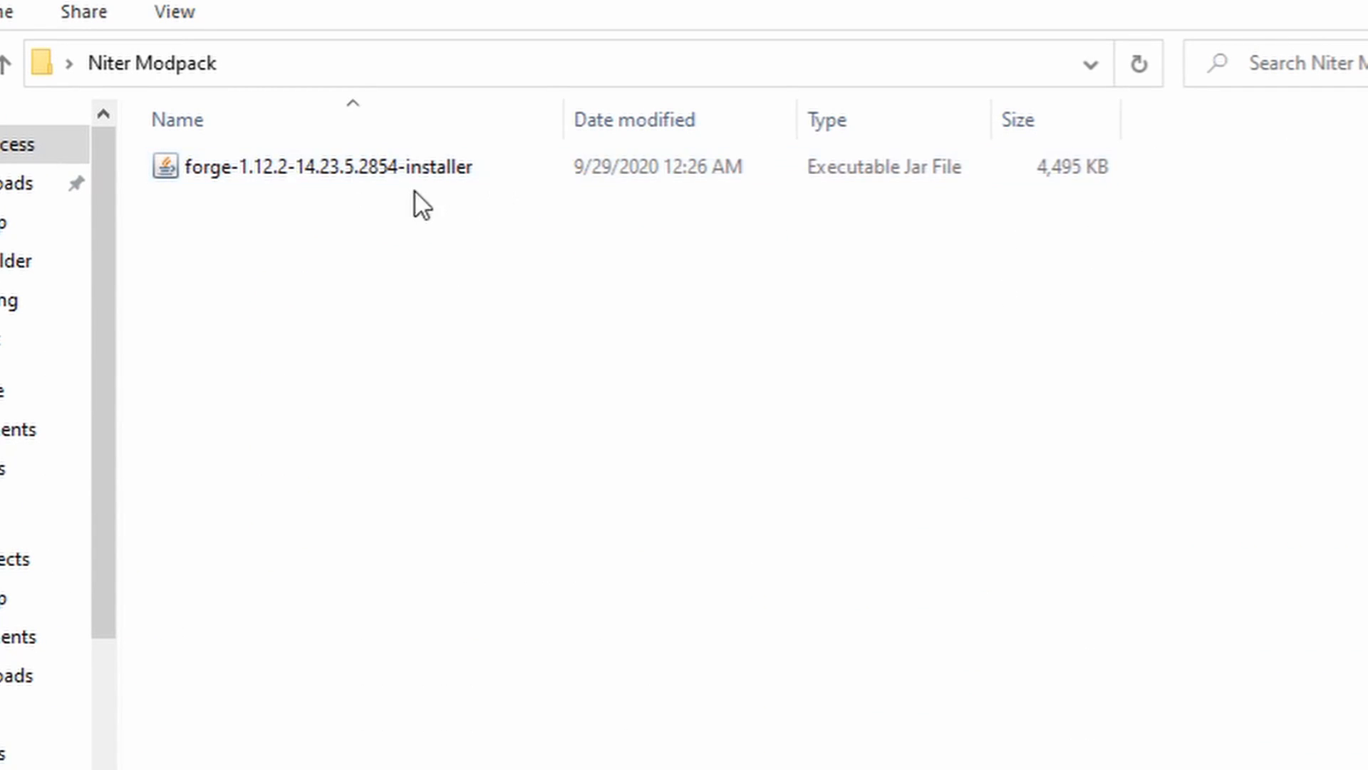
left_click(347, 182)
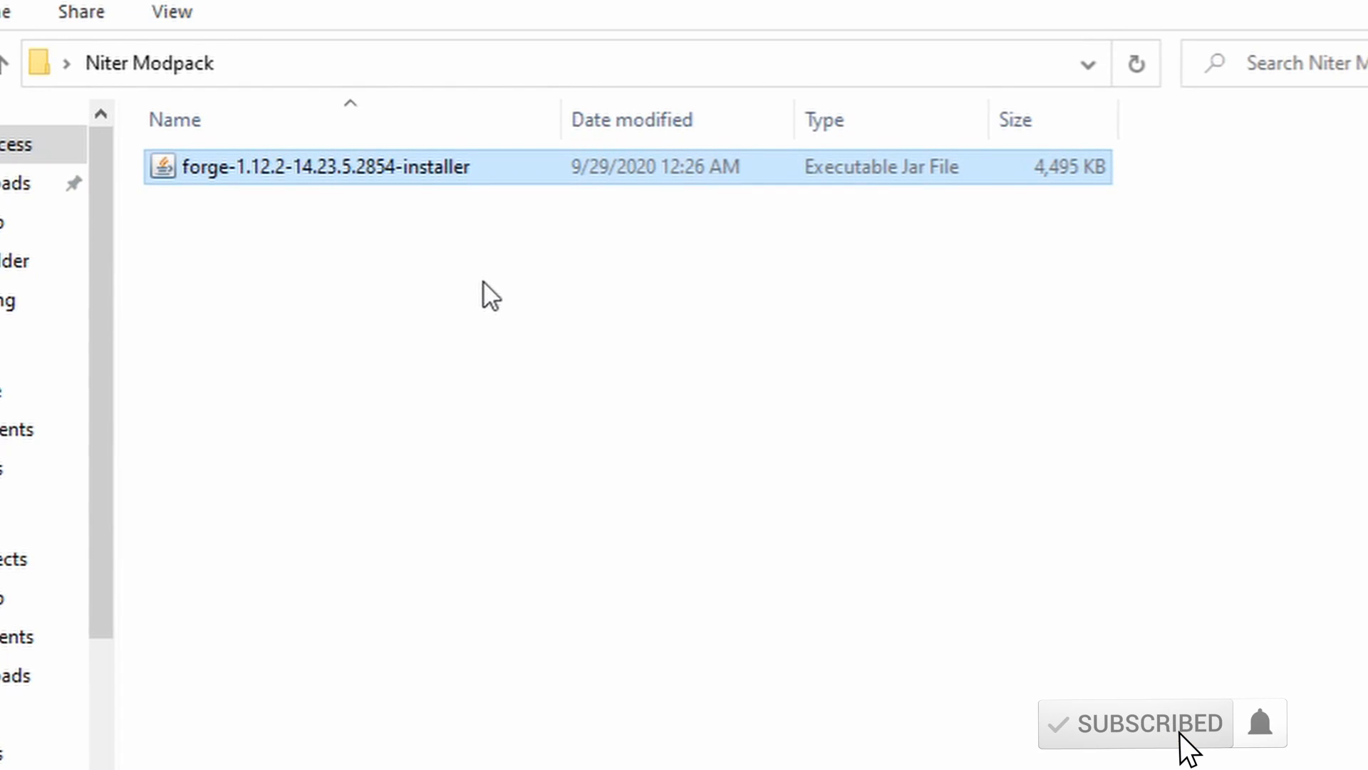
key("F2")
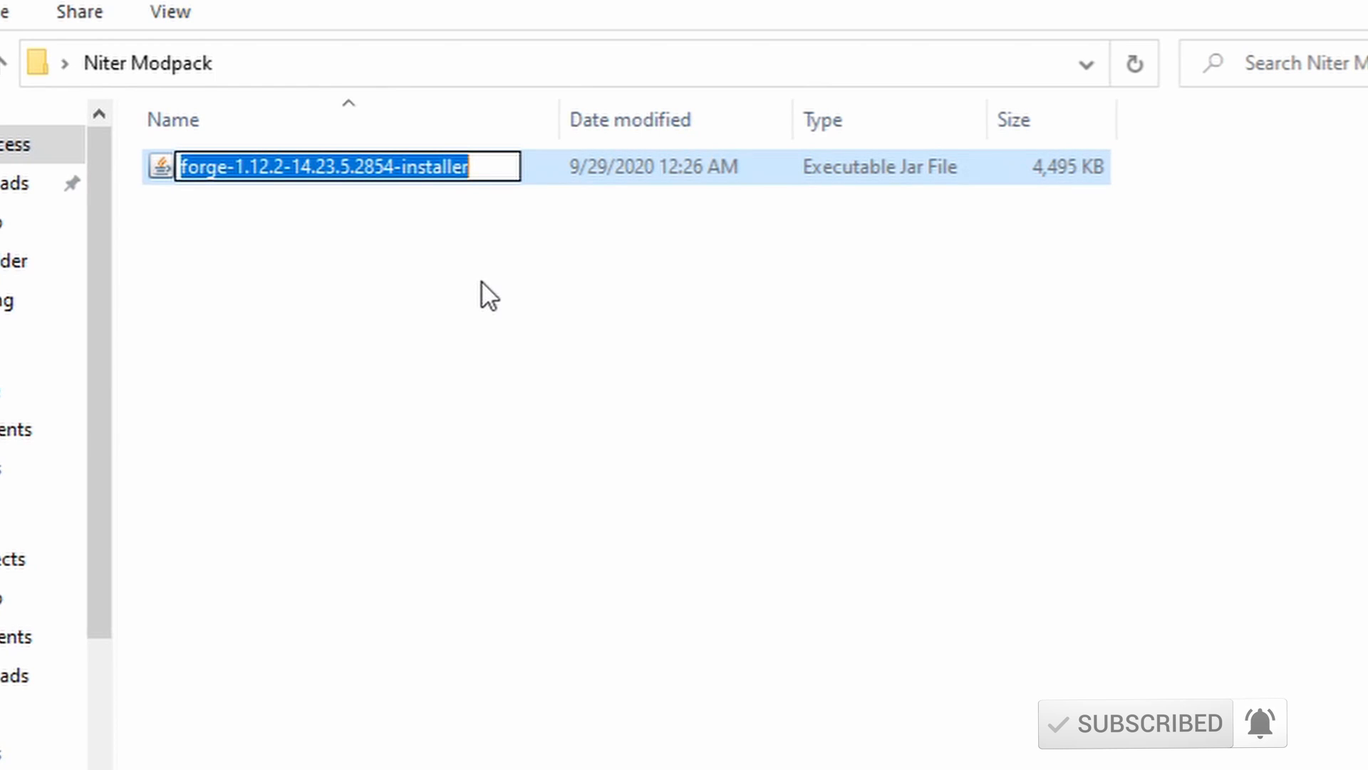
key("BackSpace")
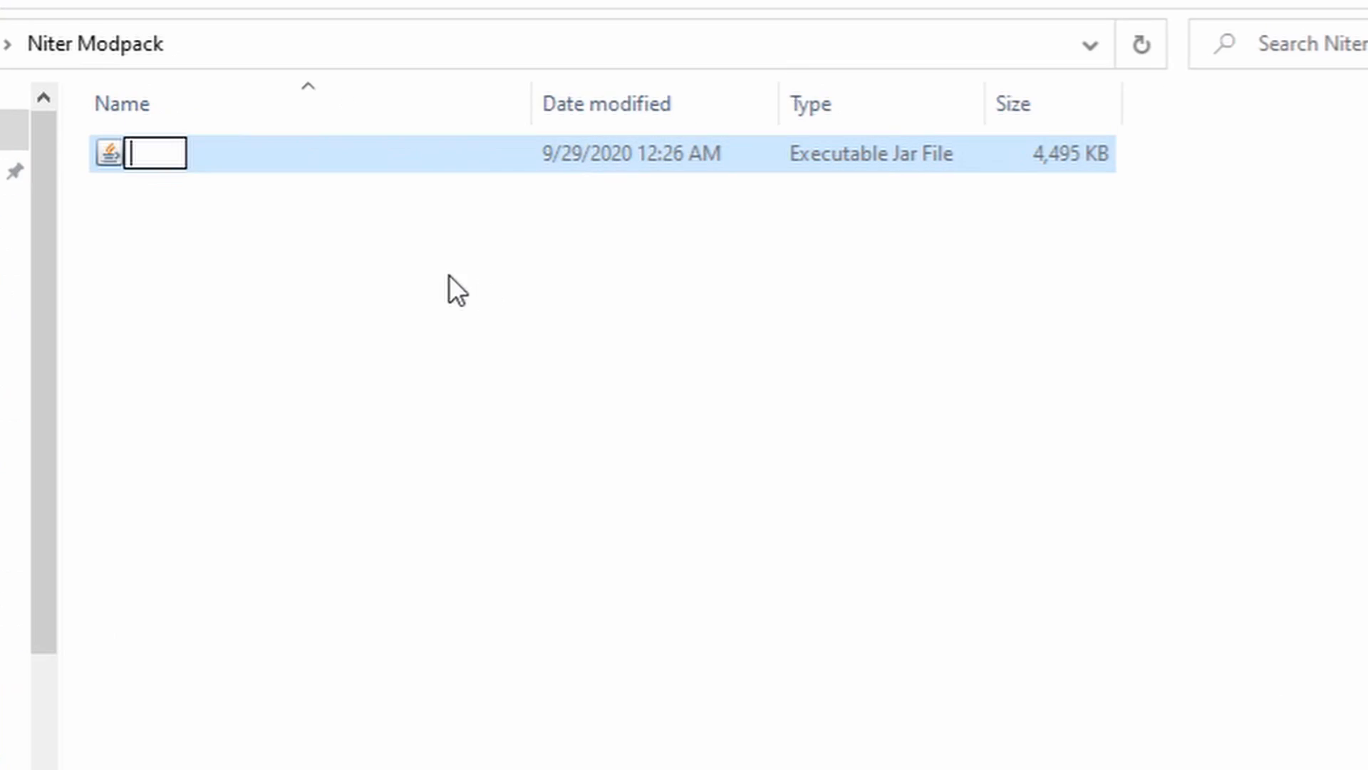
type("modpack")
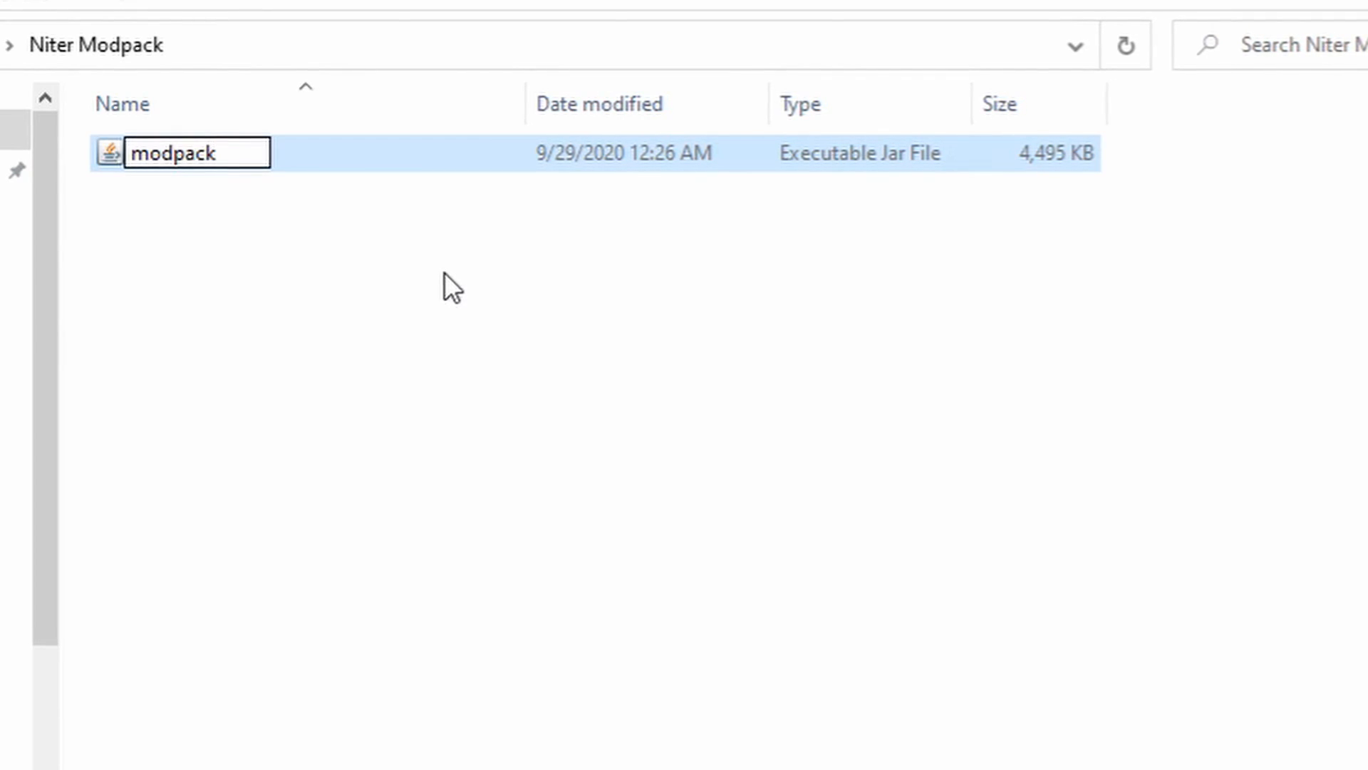
key("Return")
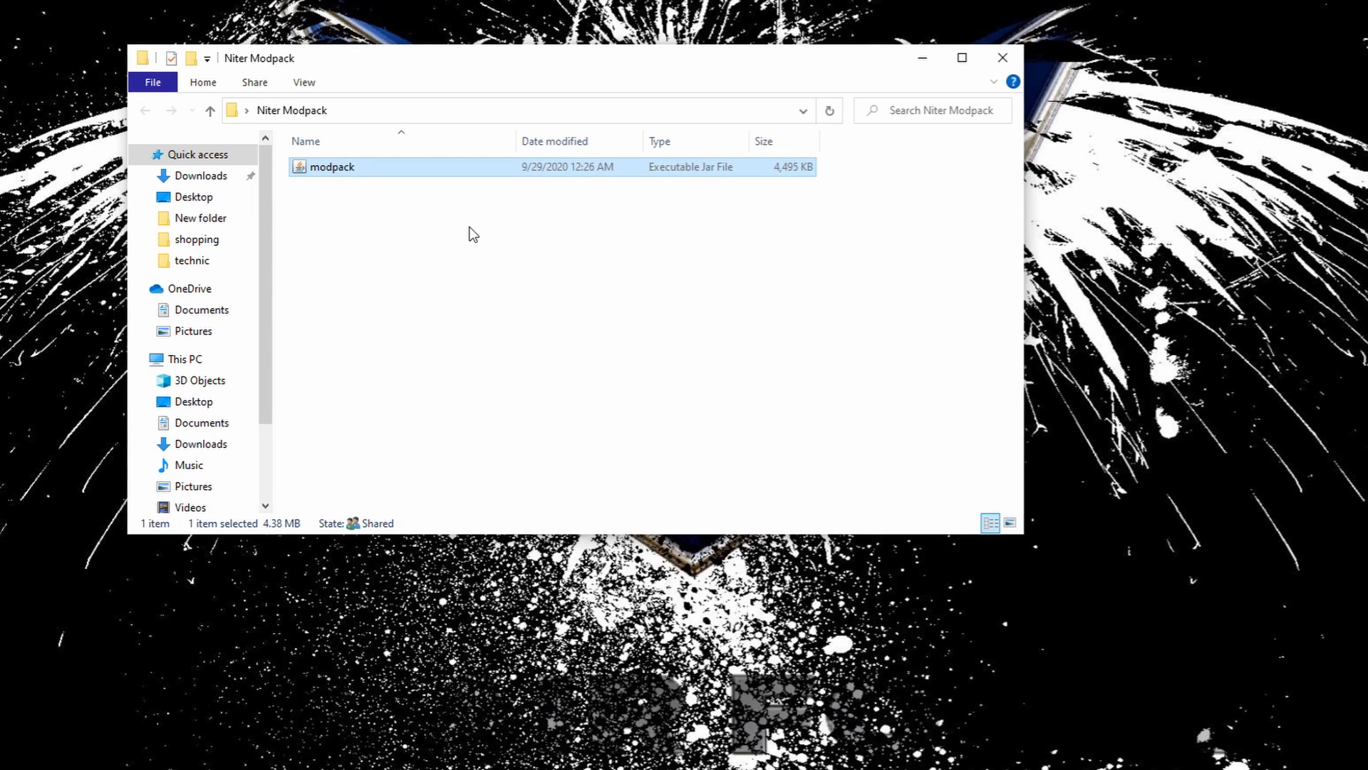
left_click(449, 220)
right_click(469, 276)
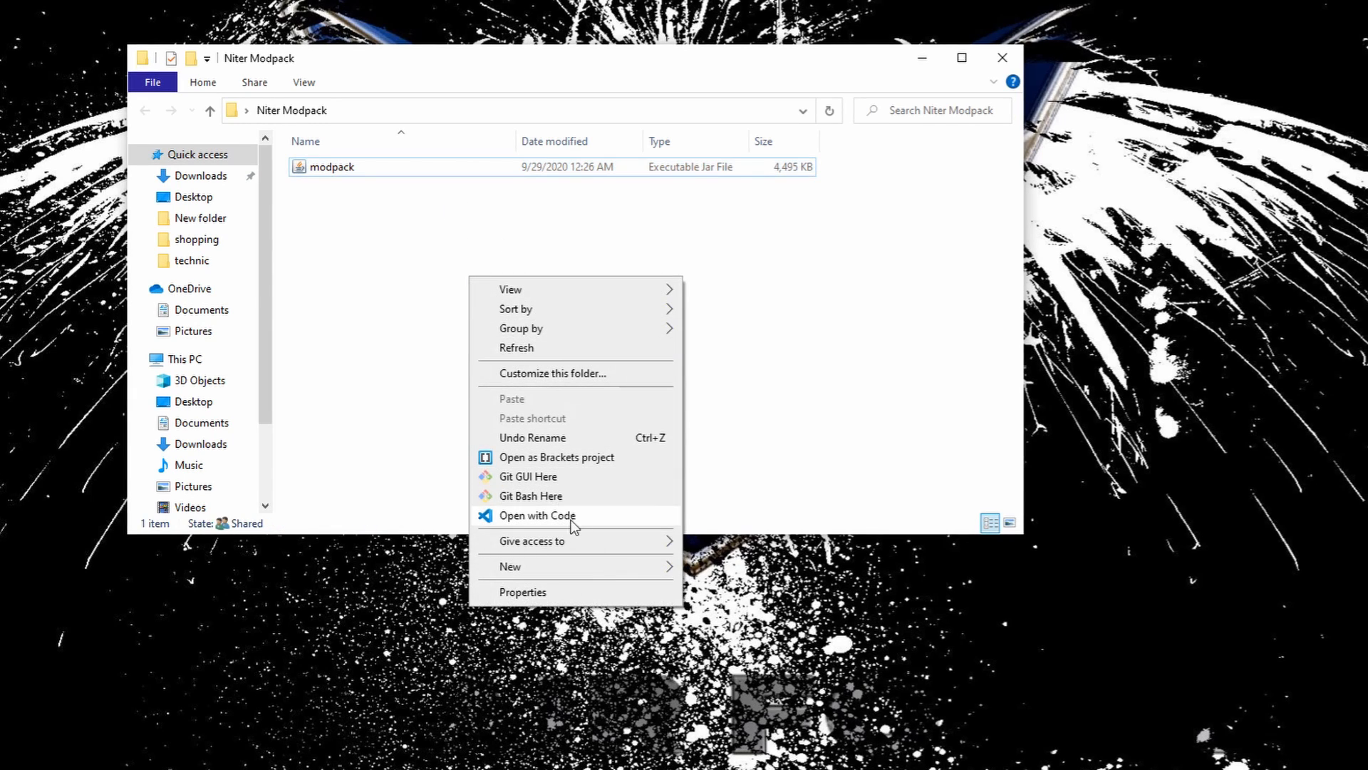
mouse_move(599, 563)
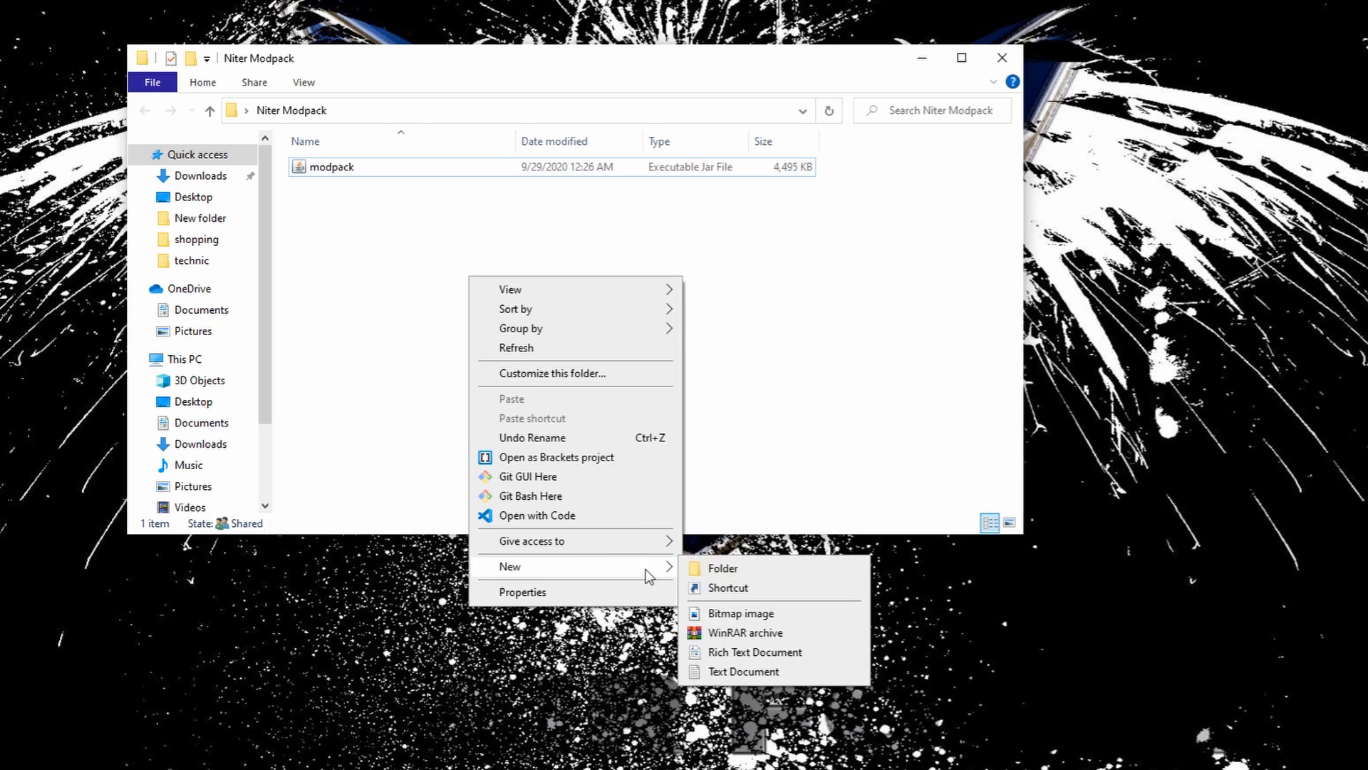
right_click(372, 281)
mouse_move(545, 574)
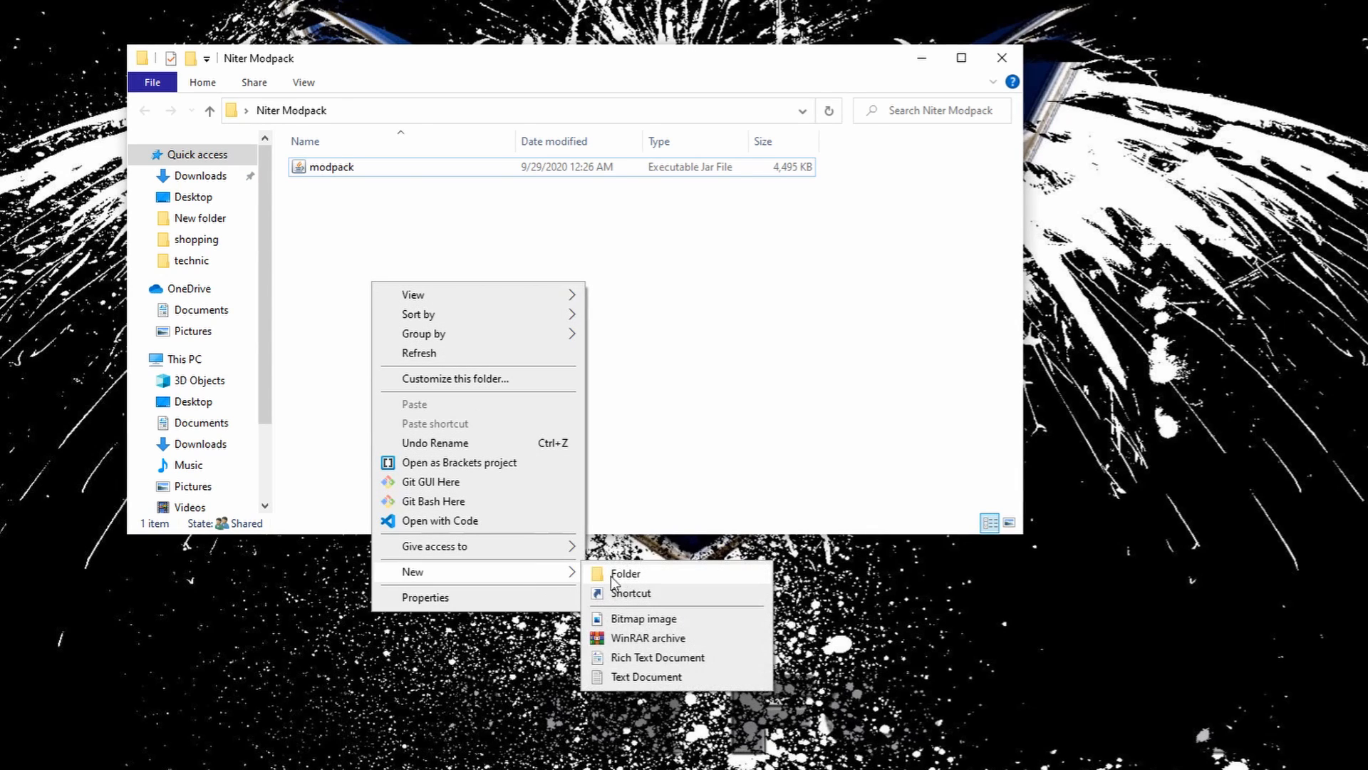
left_click(589, 339)
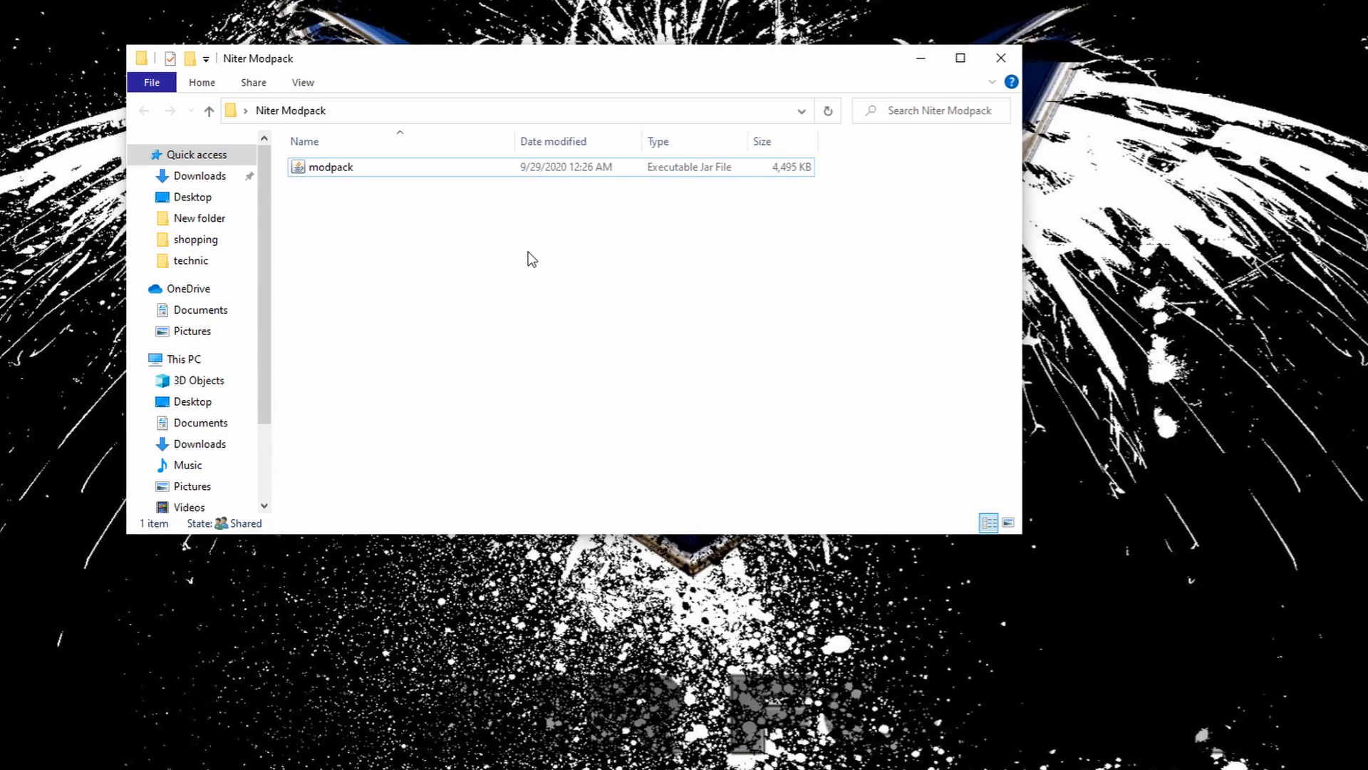
key("ctrl+shift+n")
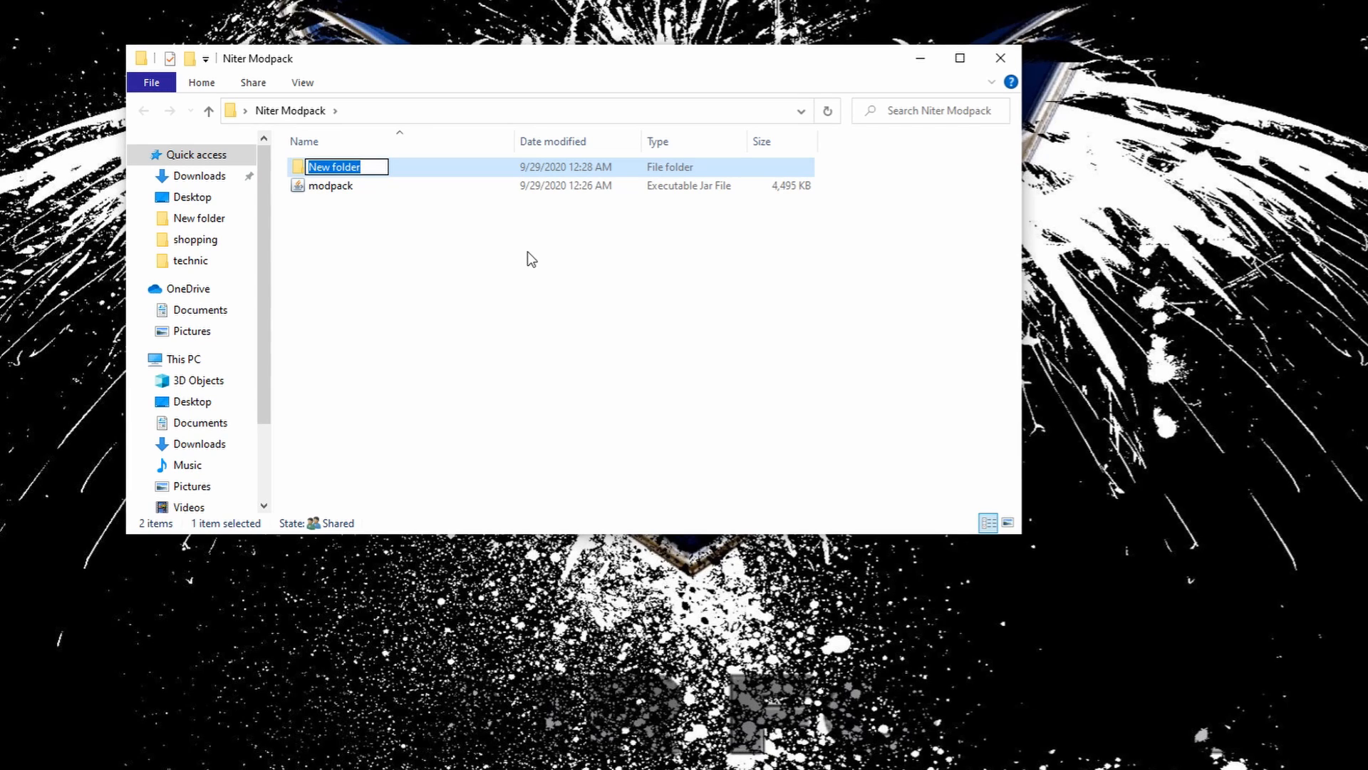
type("binasda")
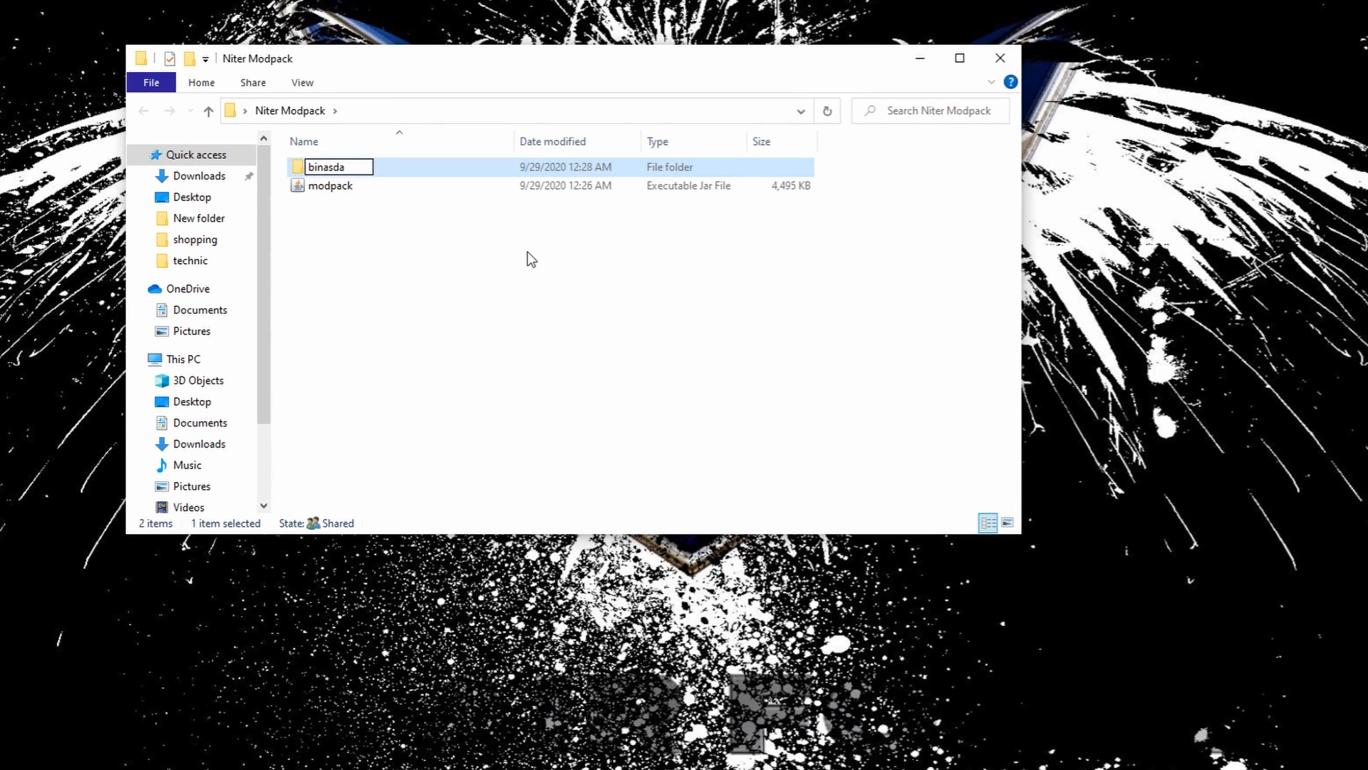
key("Return")
key("Delete")
Create a new folder named bin inside the Niter Modpack folder
right_click(460, 264)
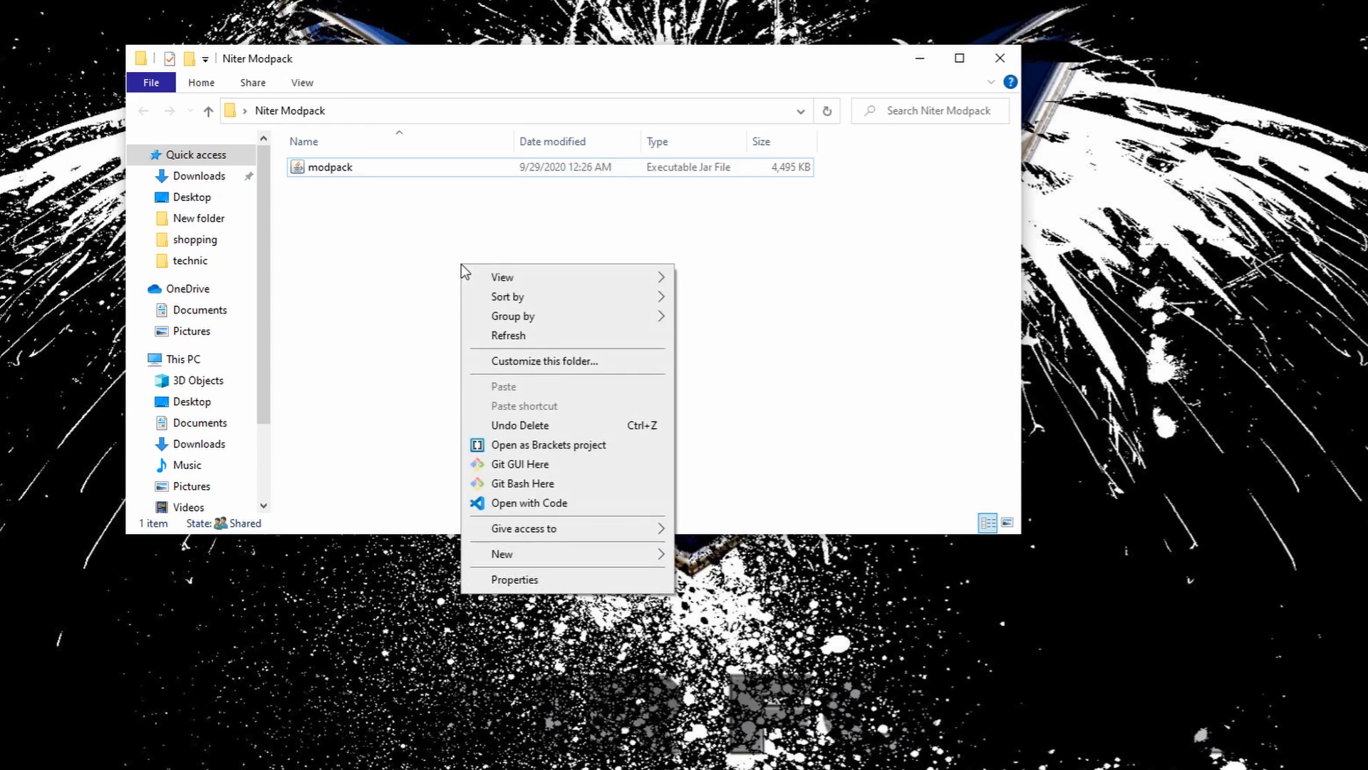
right_click(399, 309)
mouse_move(563, 594)
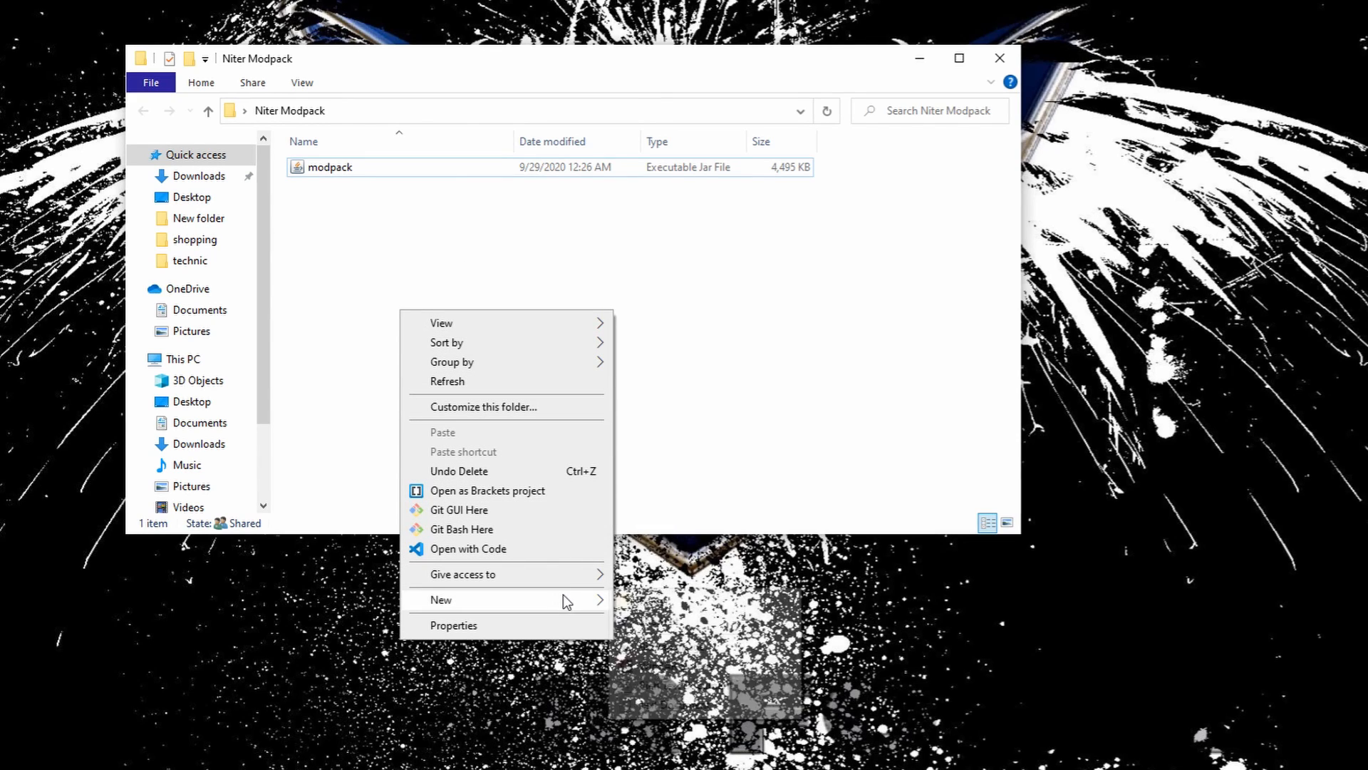
left_click(649, 600)
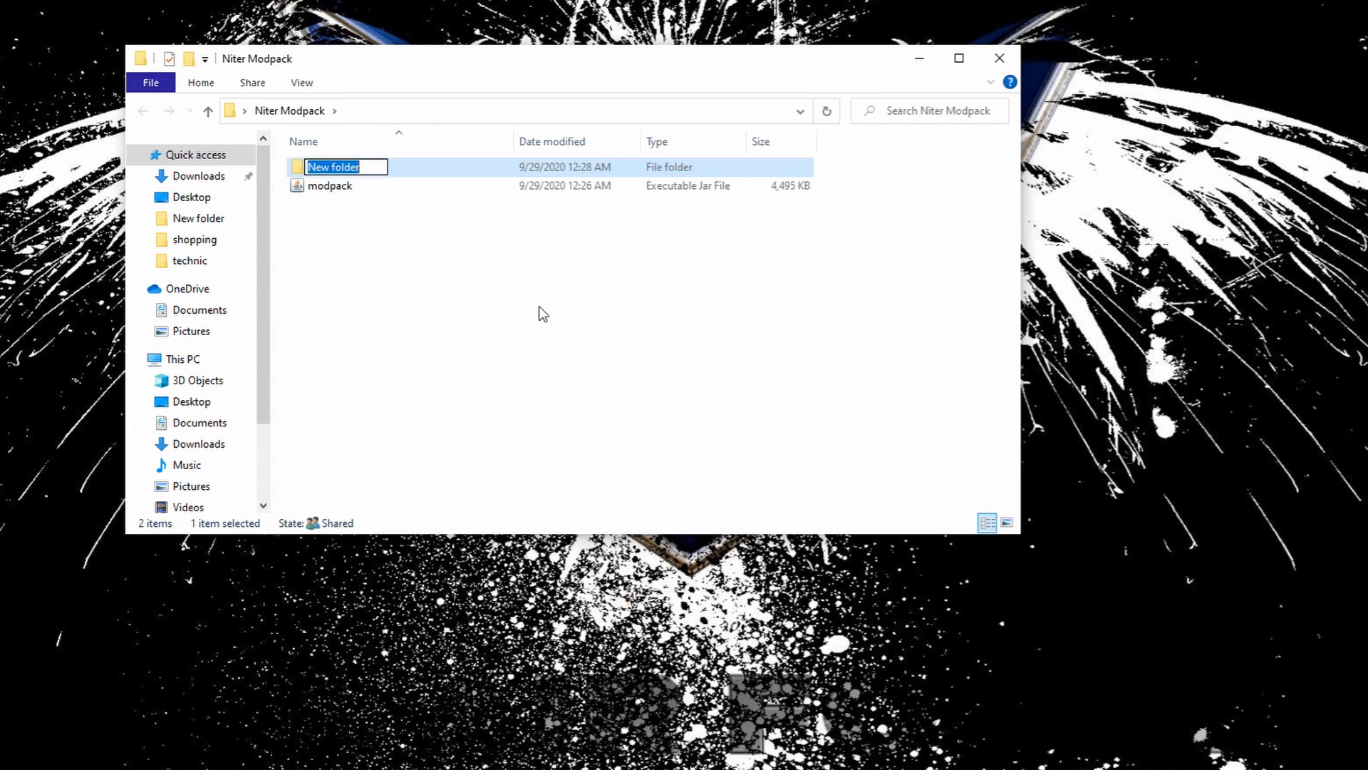
type("bin")
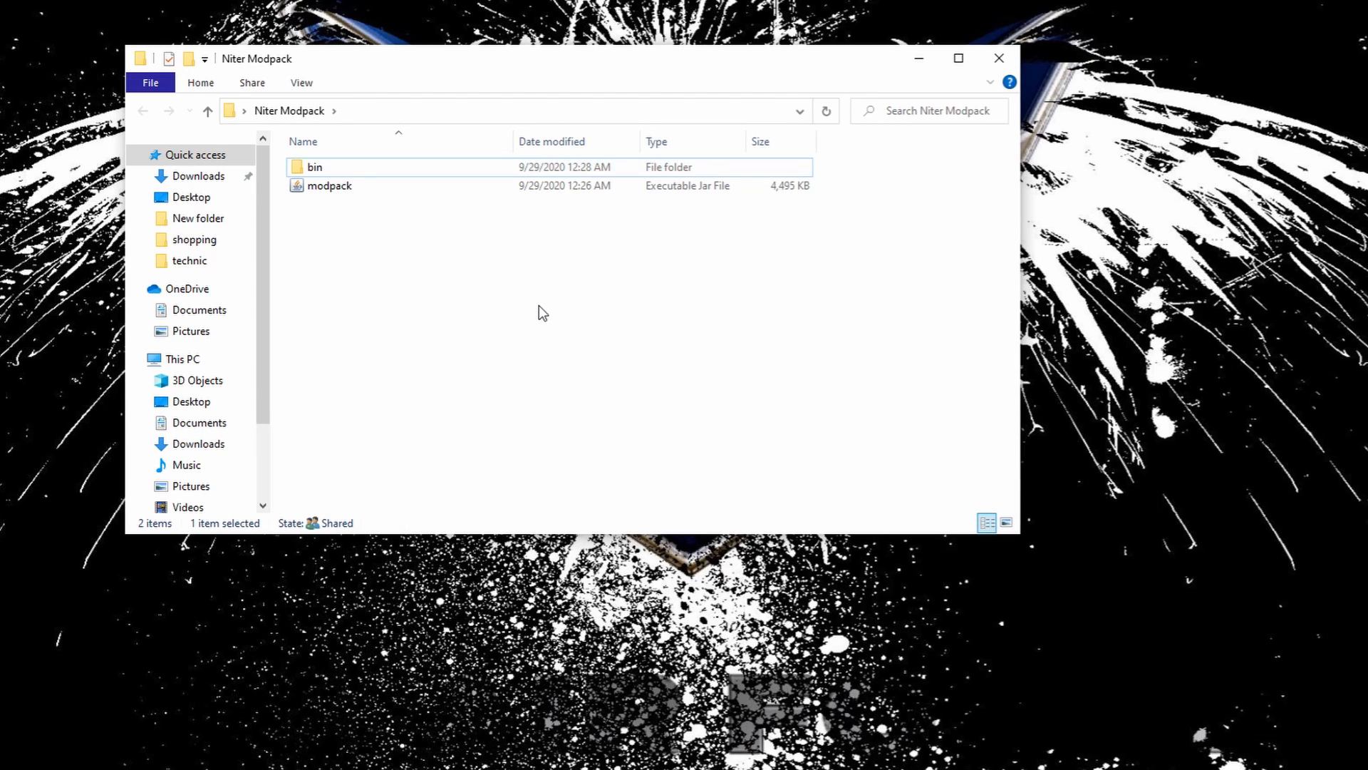
left_click(540, 307)
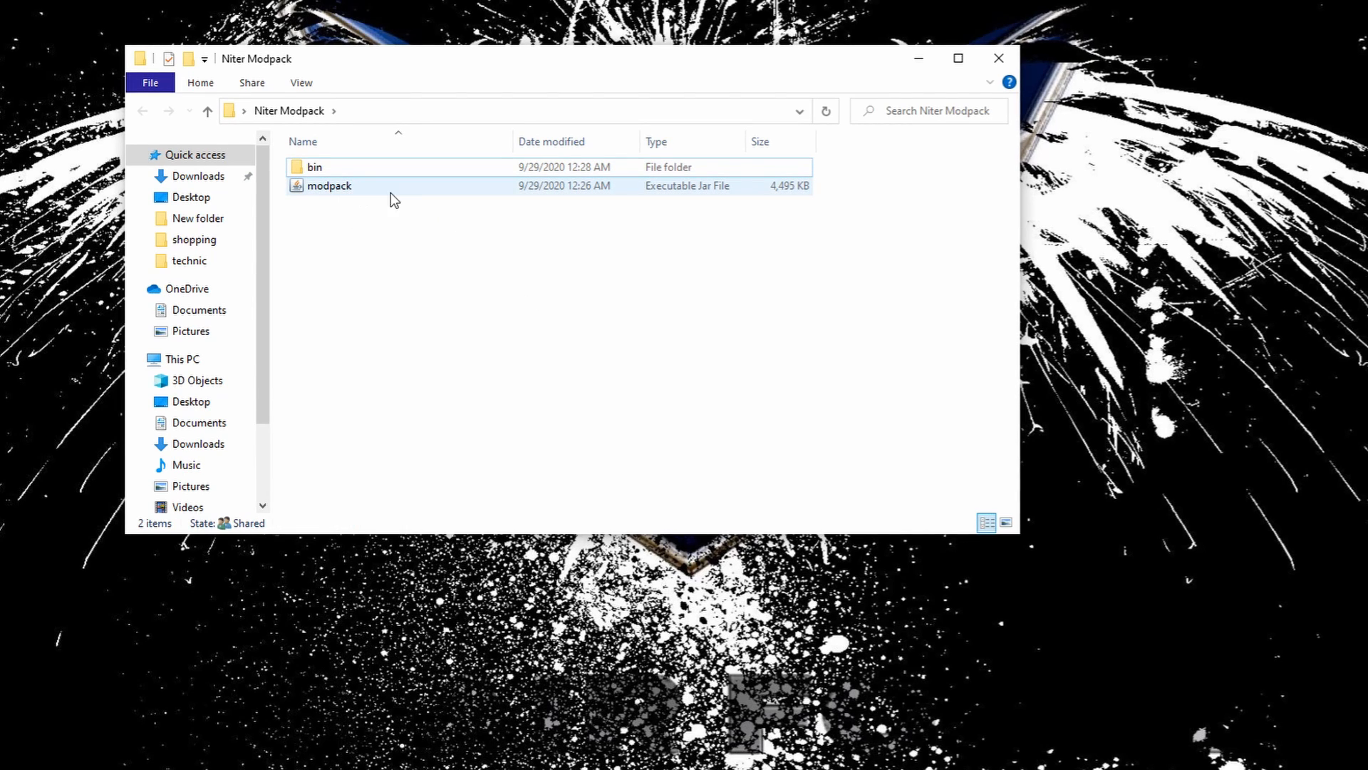
Move the modpack jar file into the bin folder, accepting the security warning, and refresh the Niter Modpack folder
left_click_drag(357, 189, 332, 165)
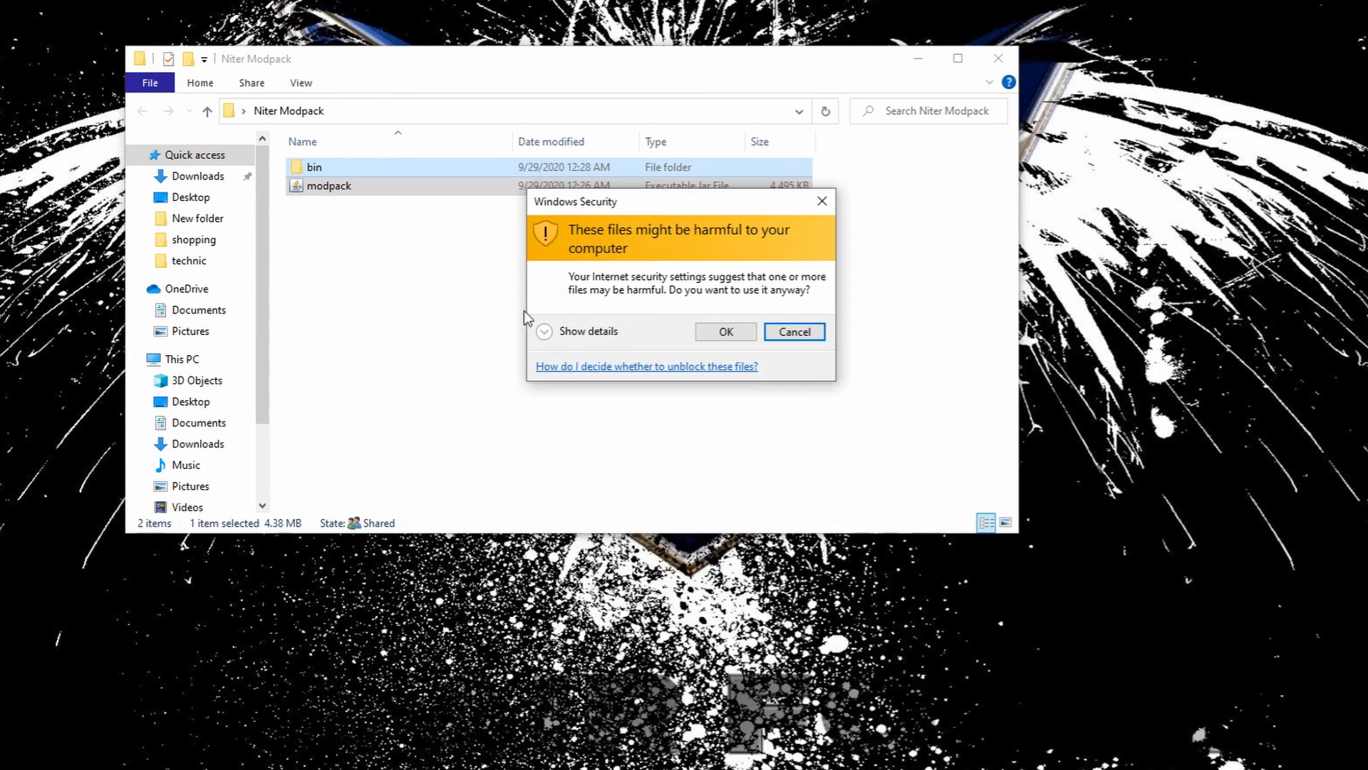
left_click(710, 335)
right_click(374, 233)
left_click(420, 299)
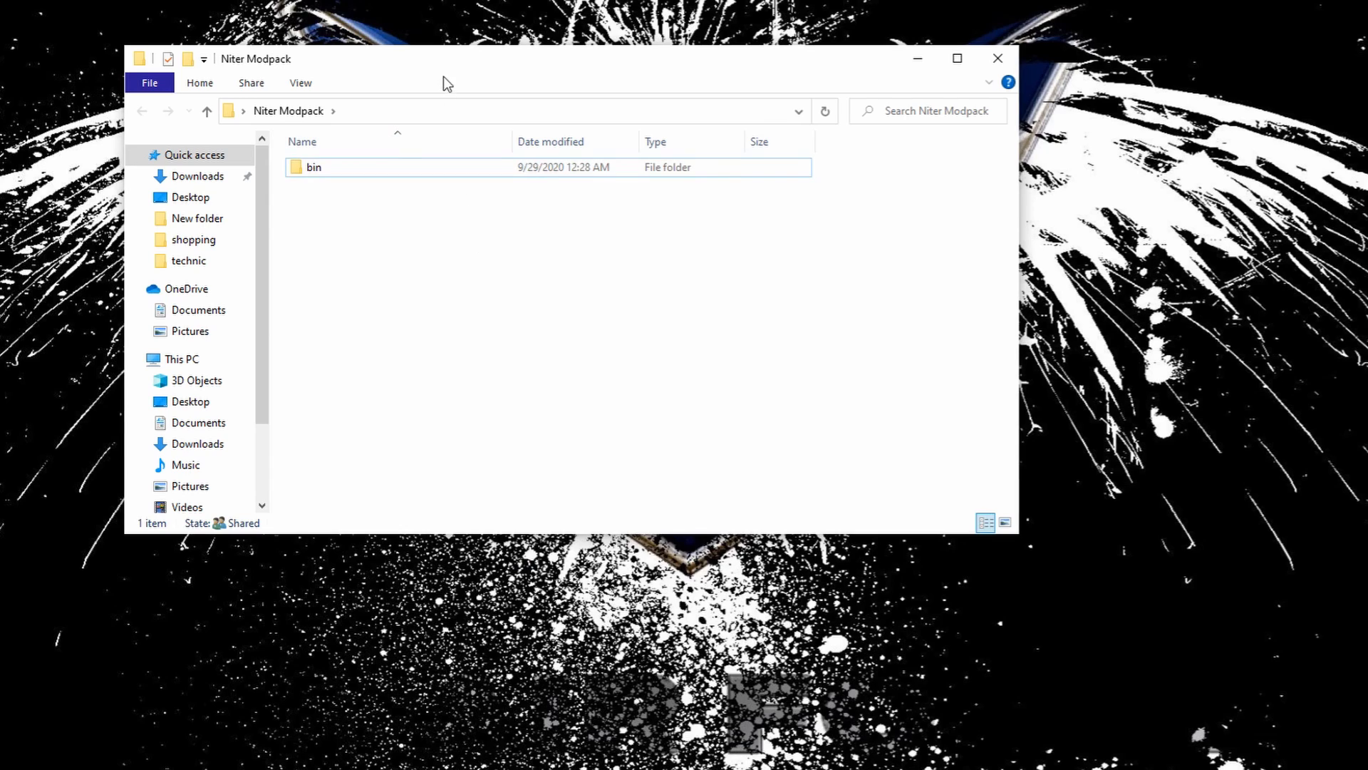
left_click_drag(443, 76, 435, 51)
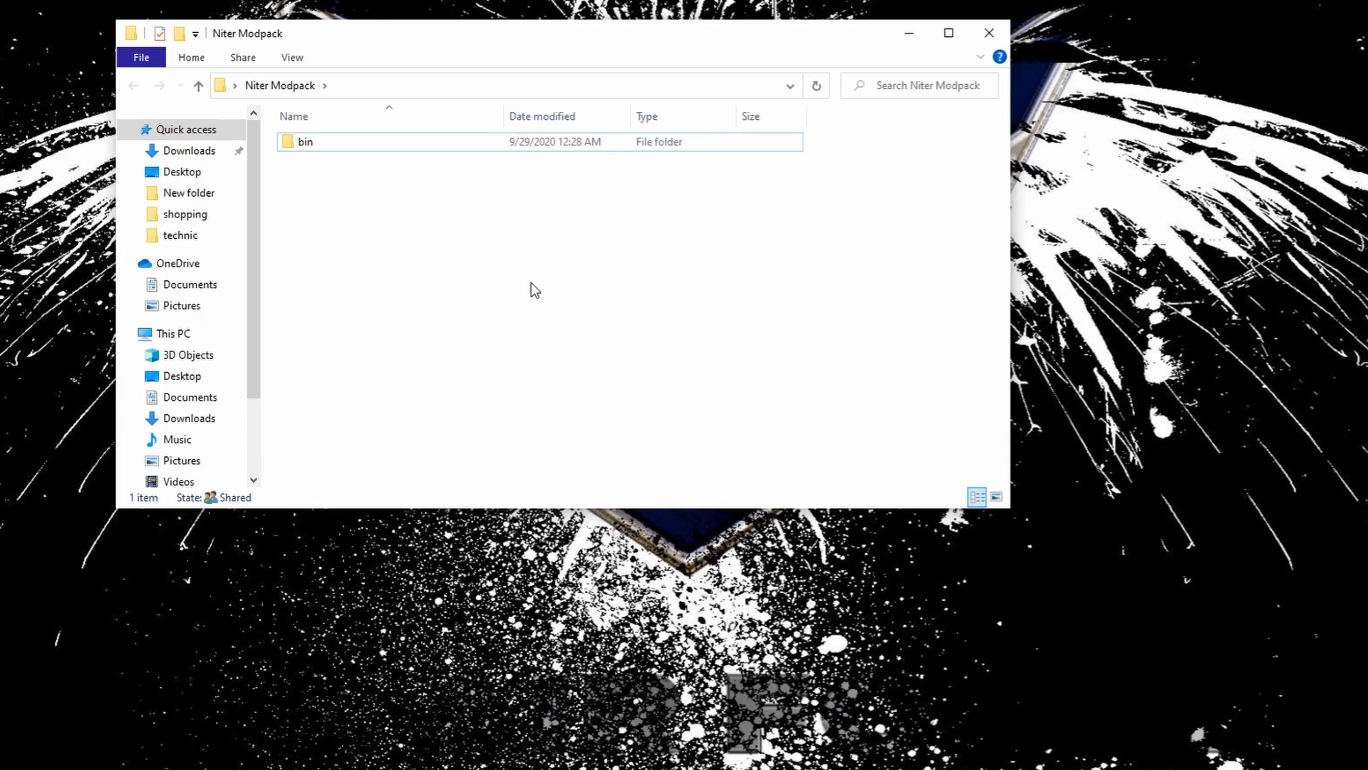
Create a second folder named mods inside the Niter Modpack folder
right_click(440, 216)
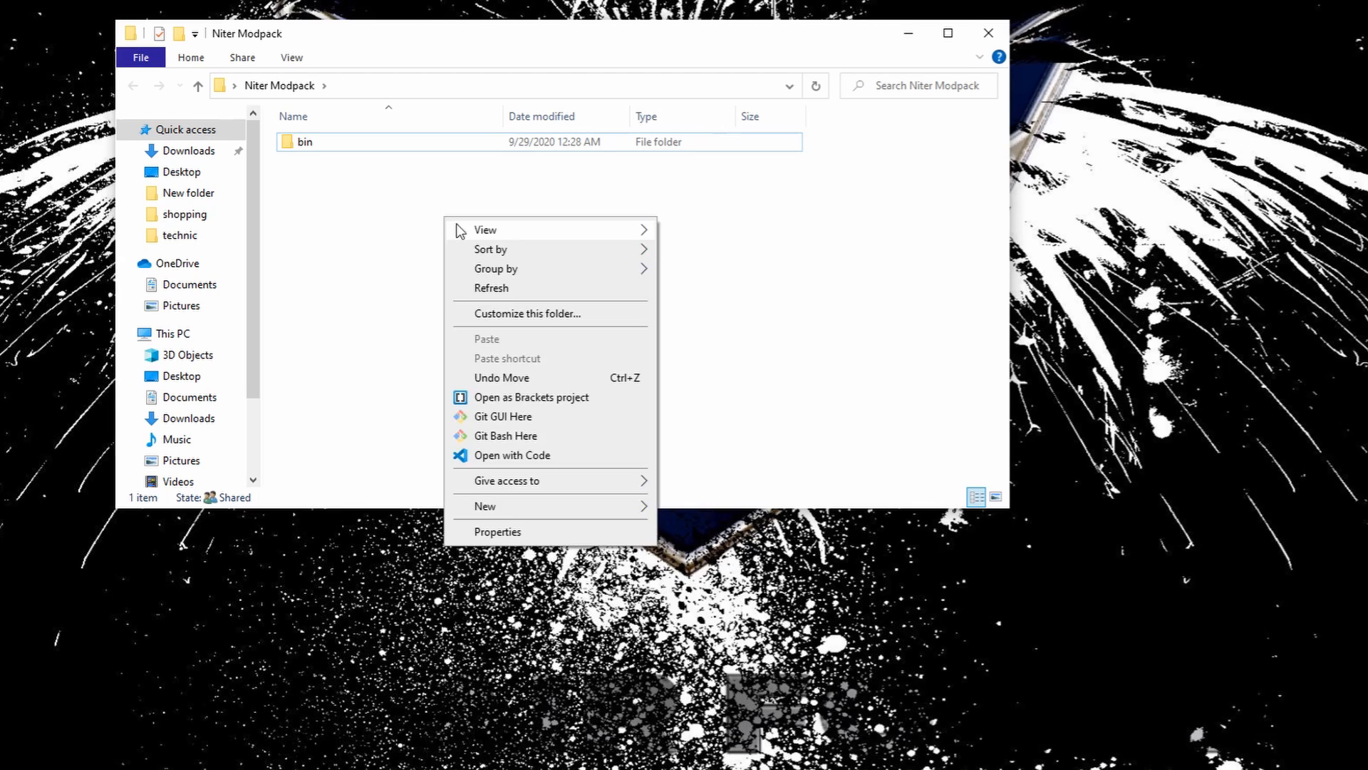
mouse_move(643, 506)
left_click(691, 507)
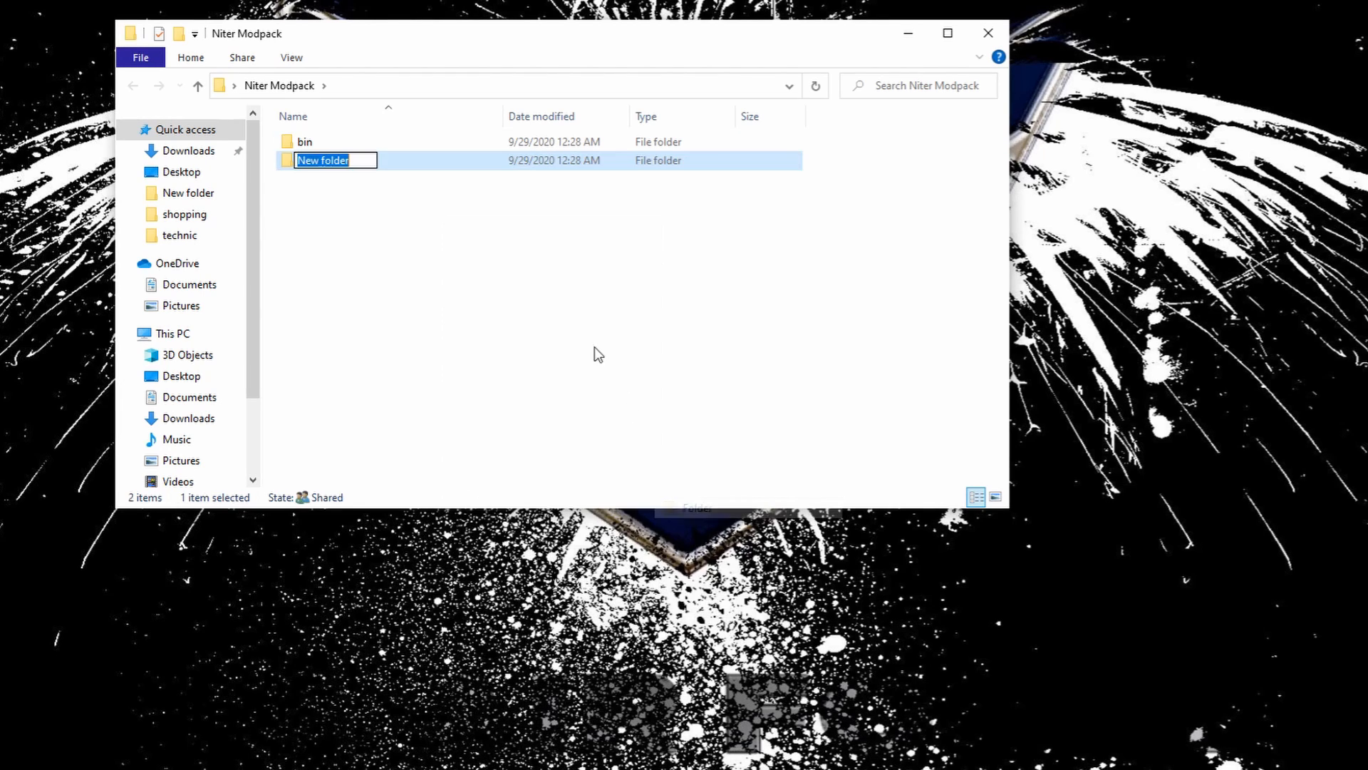
type("mods")
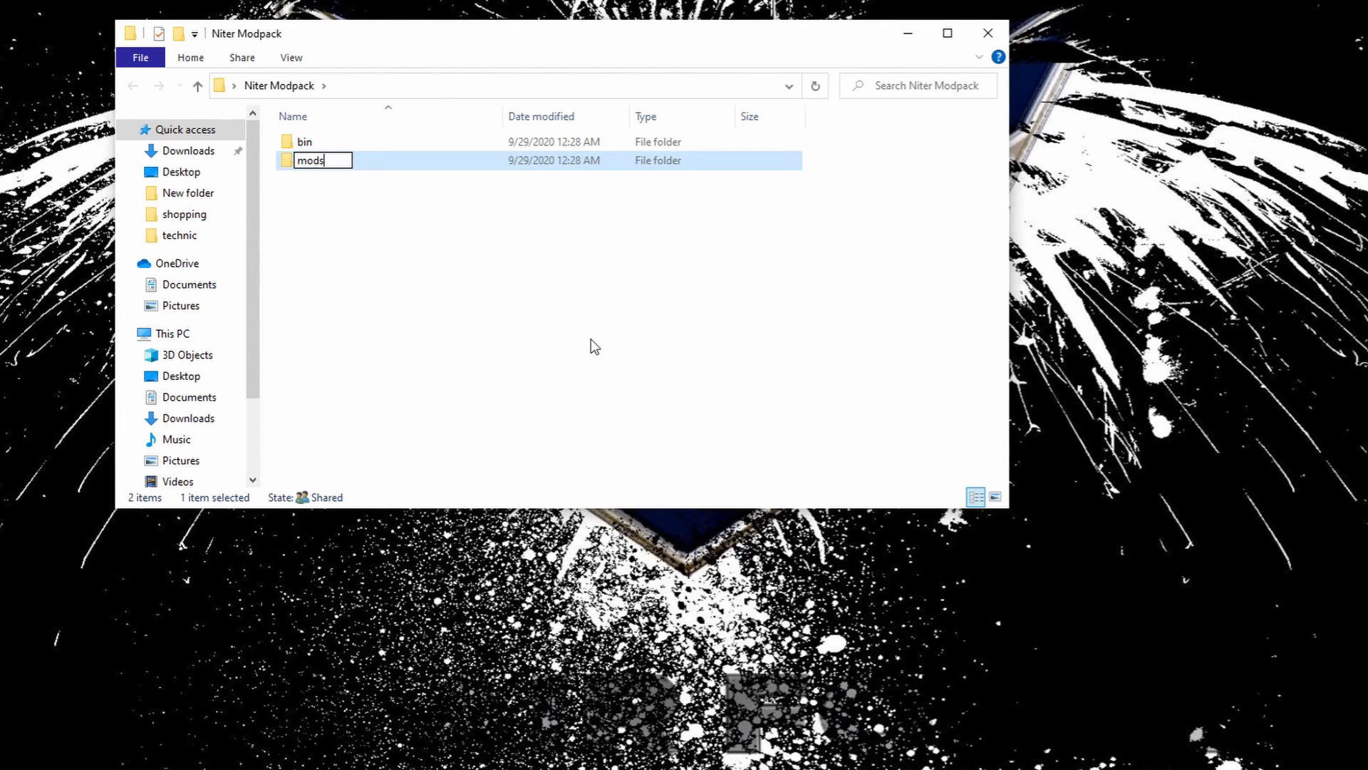
left_click(536, 310)
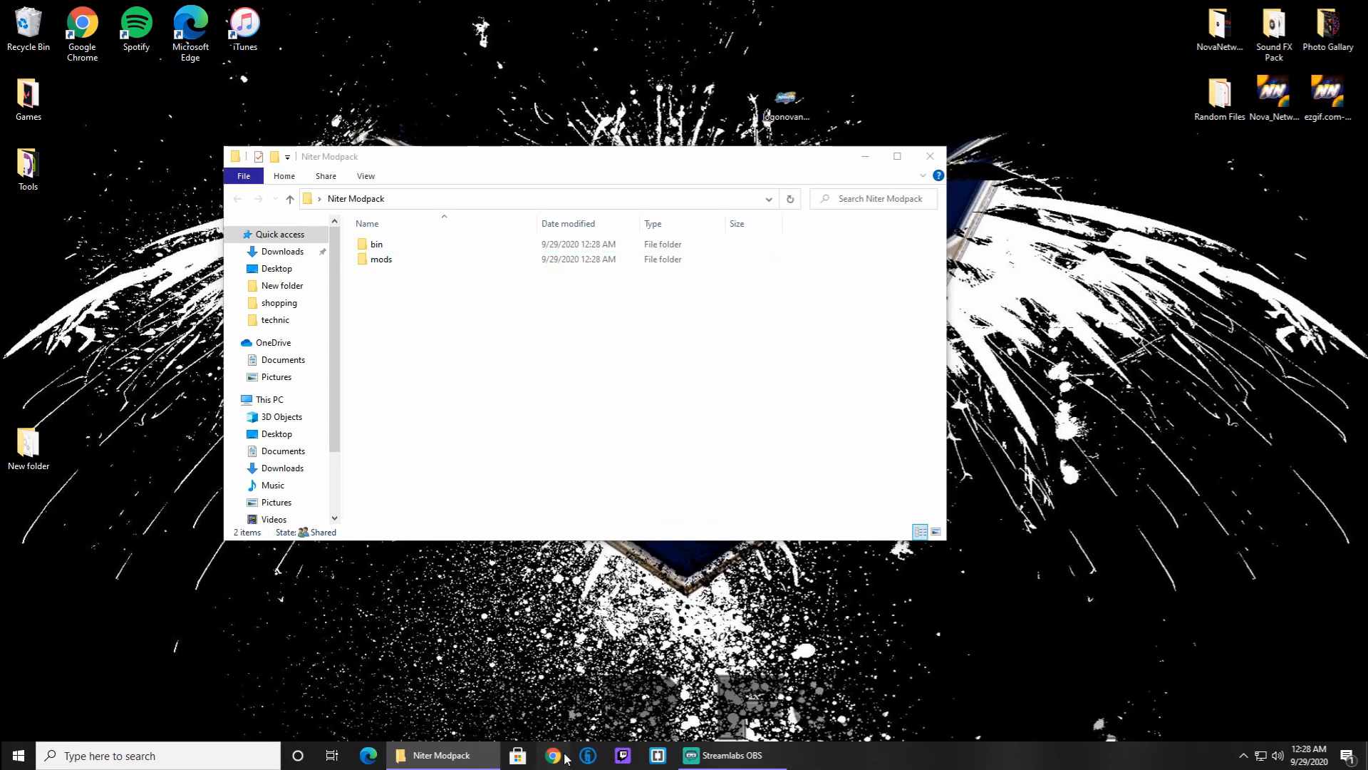
Switch to Google Chrome and get its address bar ready for a web search
left_click(562, 756)
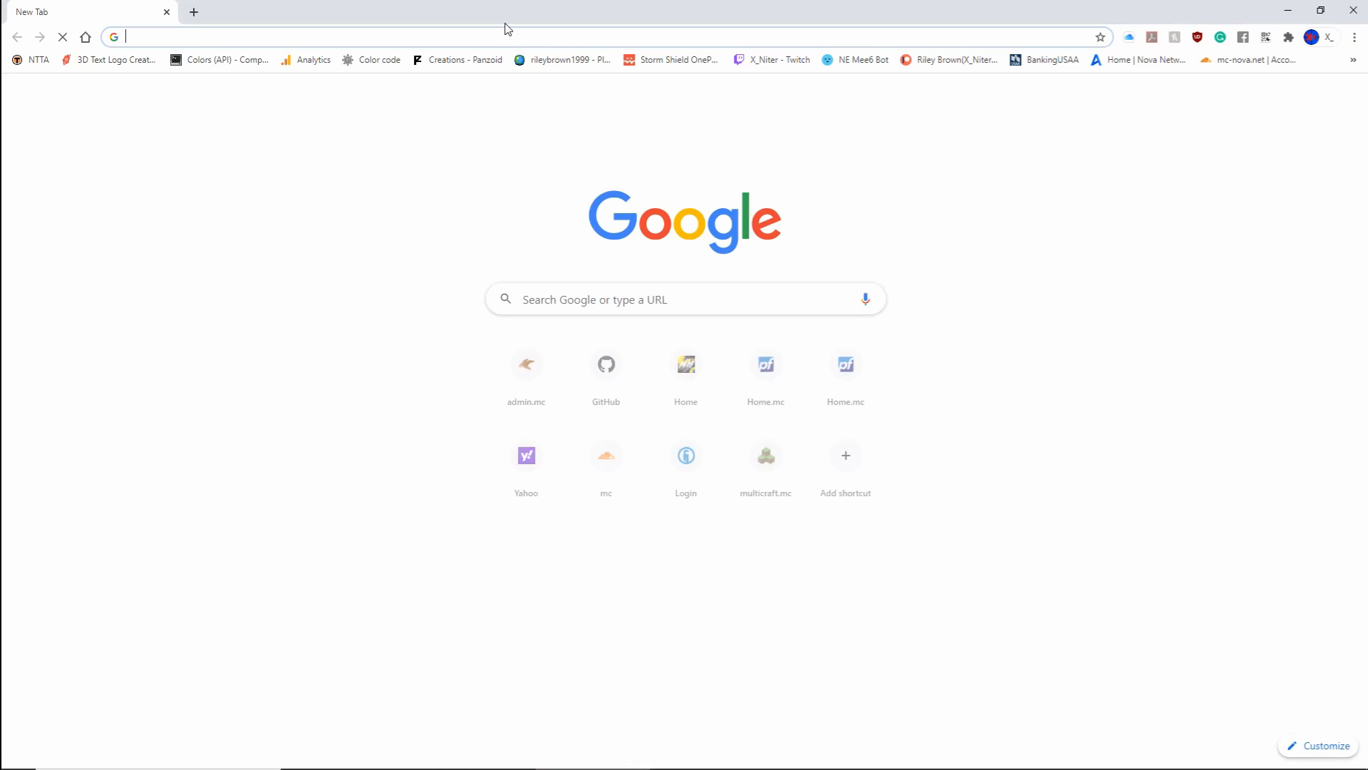
left_click(519, 40)
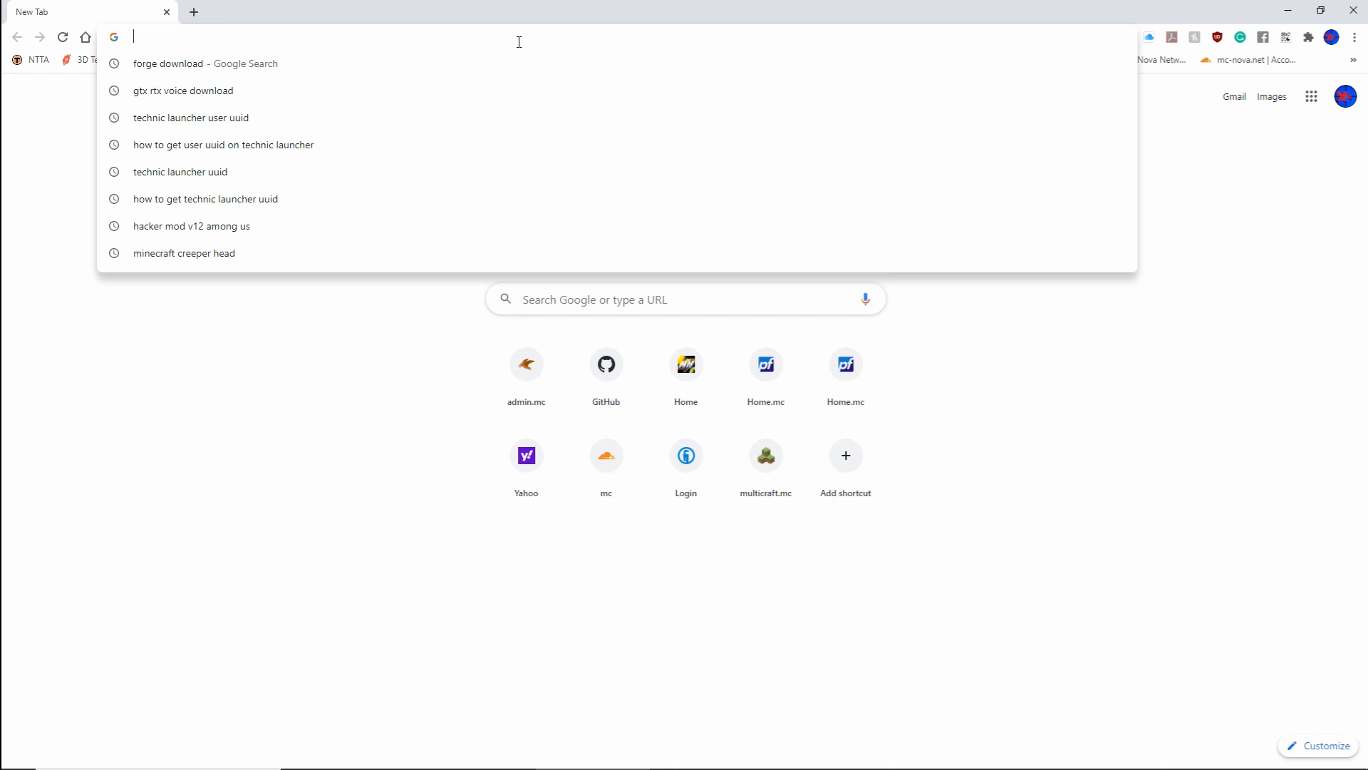
type("applied ener")
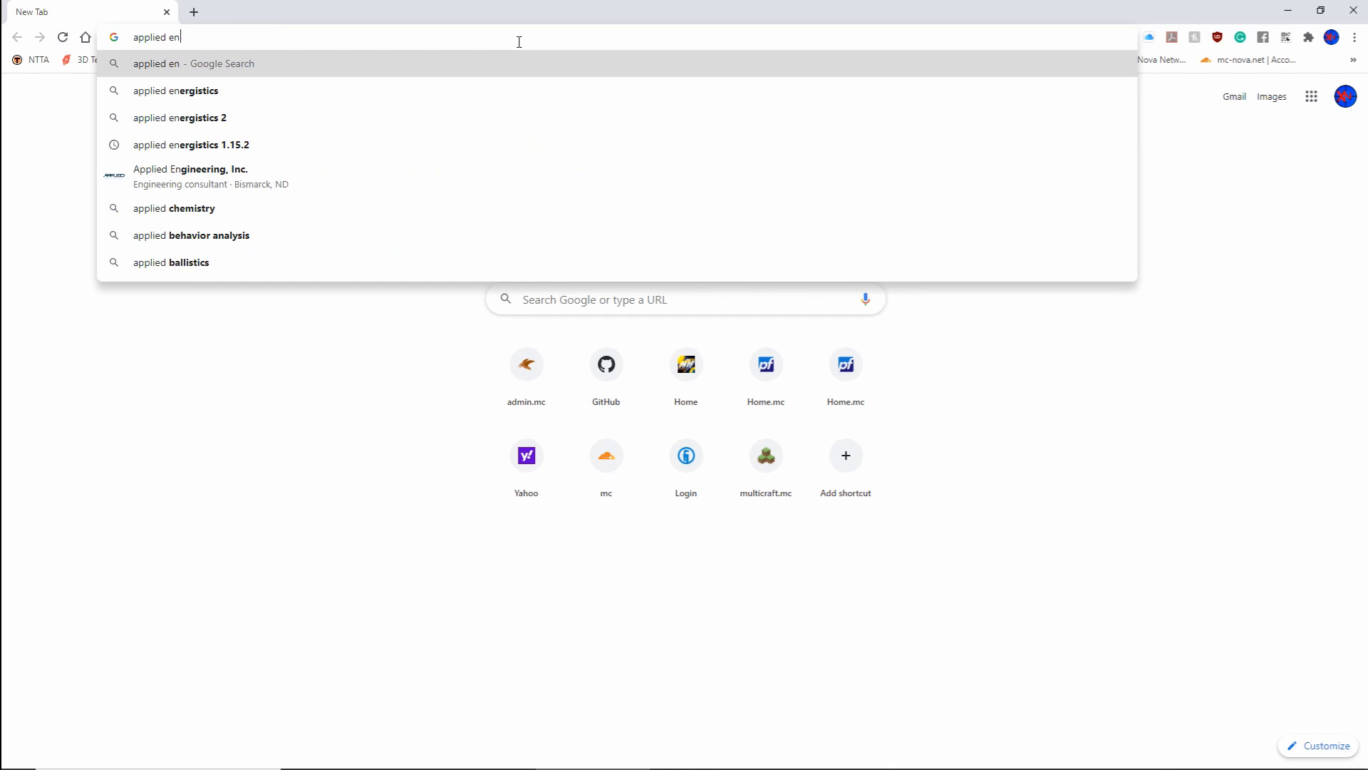
key("BackSpace")
key("BackSpace")
key("BackSpace")
key("BackSpace")
key("BackSpace")
key("BackSpace")
key("BackSpace")
key("BackSpace")
key("BackSpace")
key("BackSpace")
key("BackSpace")
key("BackSpace")
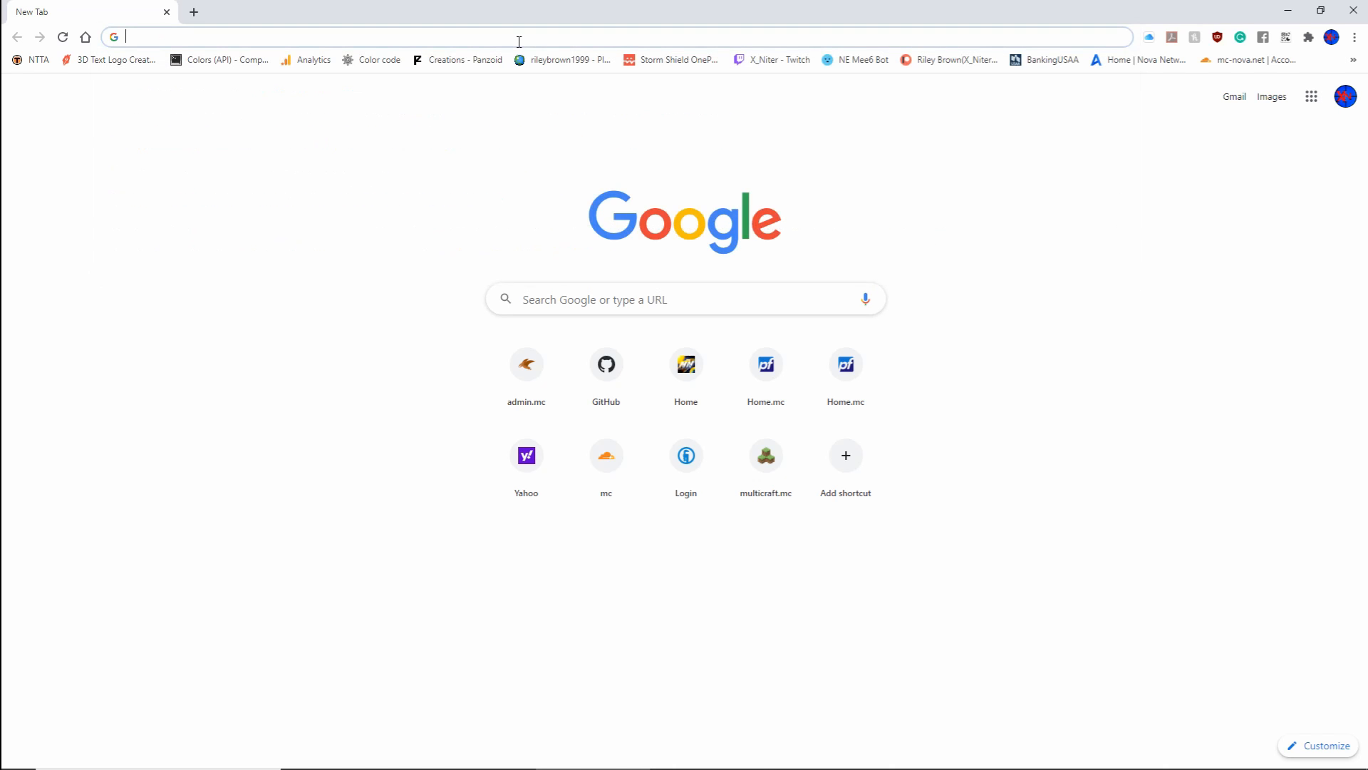
Search the web for "eji 1.12.2" and open the Files page of Just Enough Items (JEI) on CurseForge
type("eji 1.12.2")
key("Return")
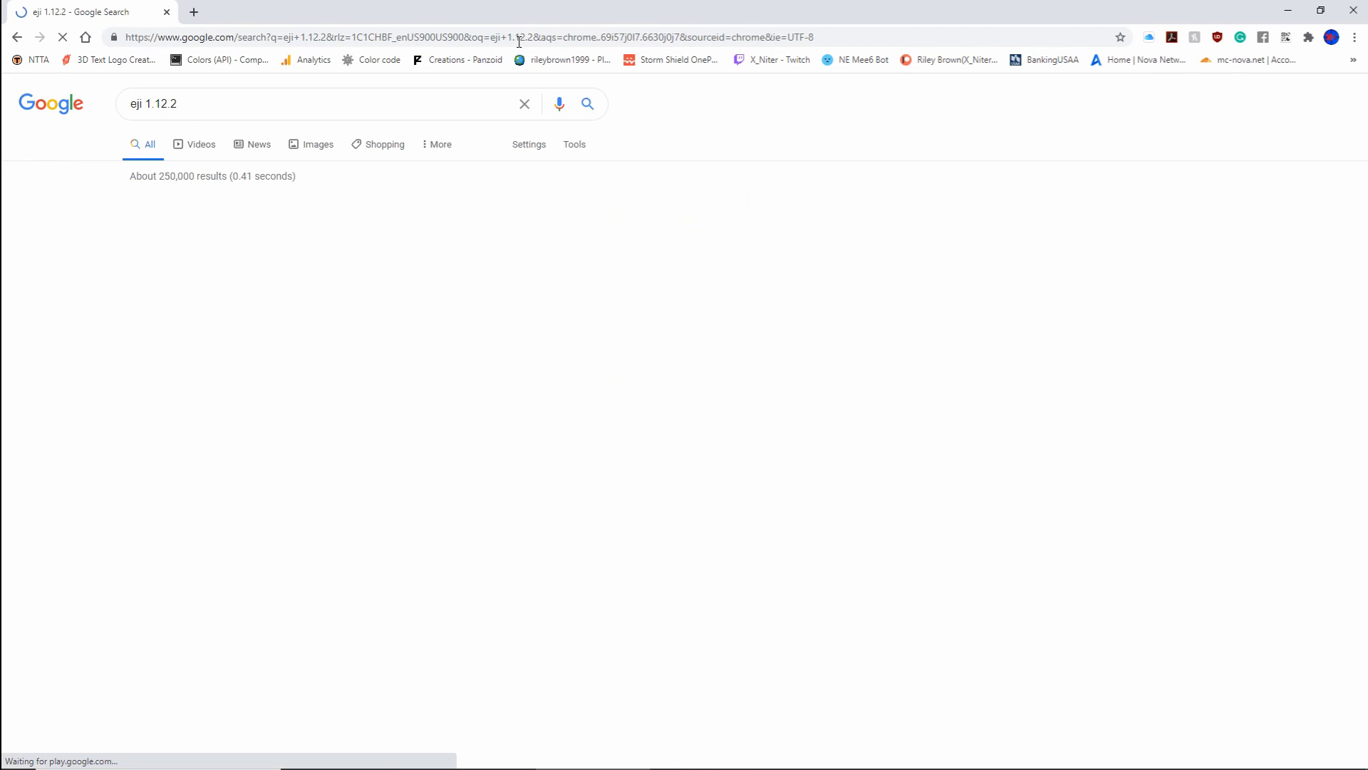
left_click(281, 275)
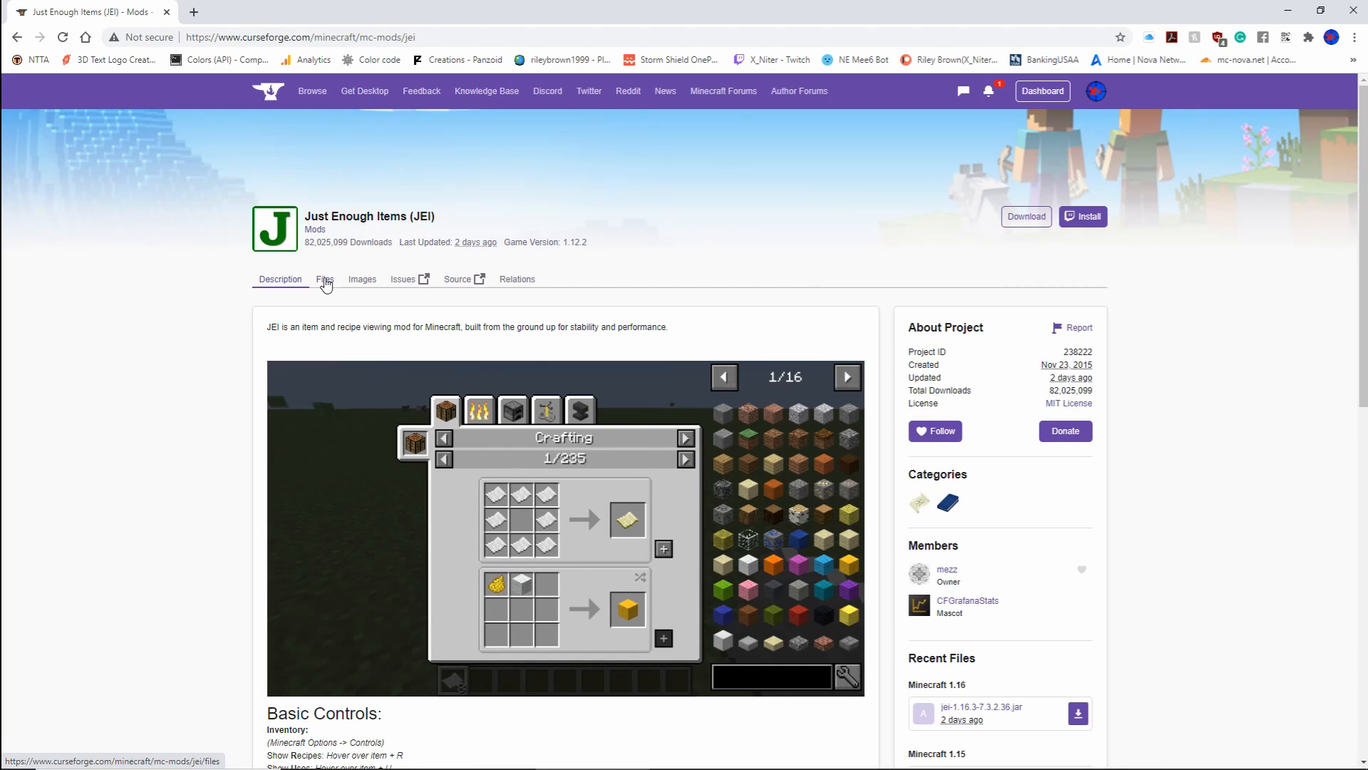
left_click(325, 282)
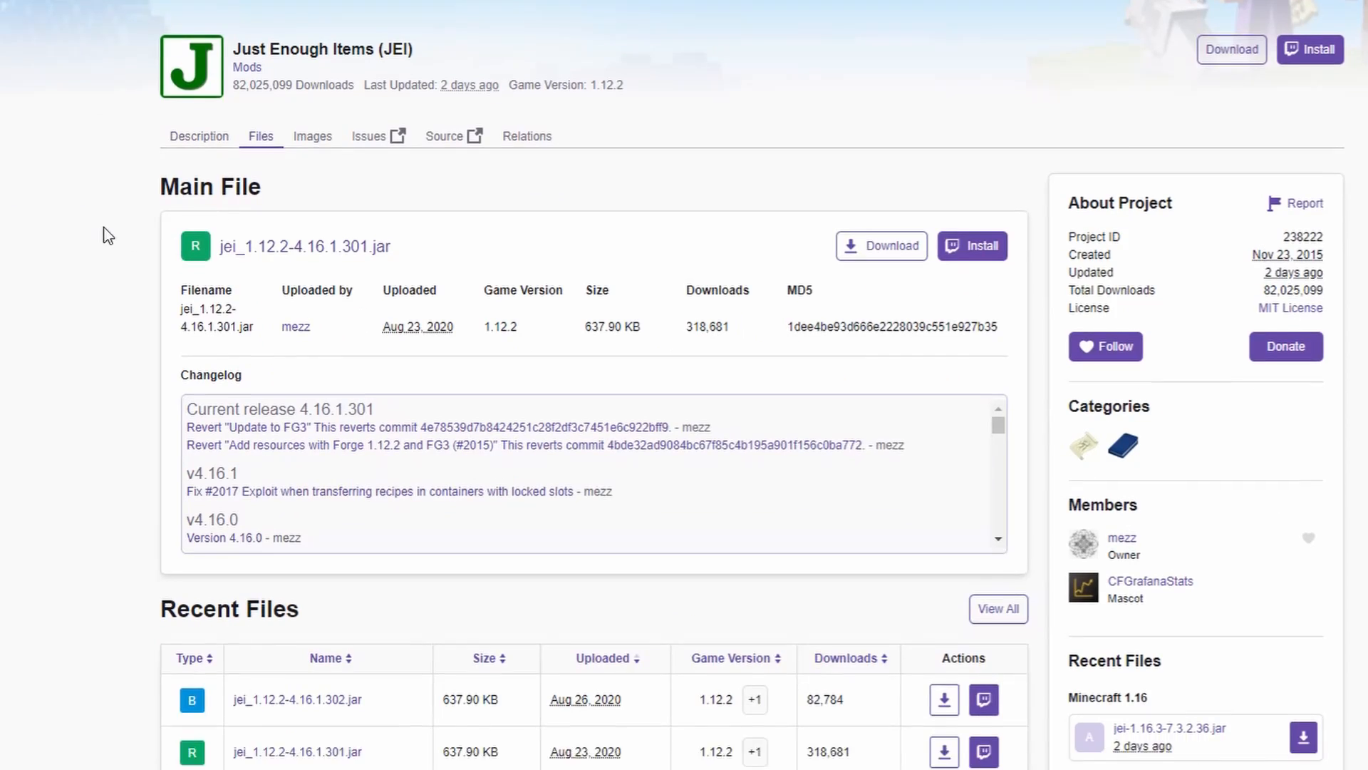
Examine the game versions and download counts of the files in JEI's Recent Files list
scroll(107, 235, "down", 5)
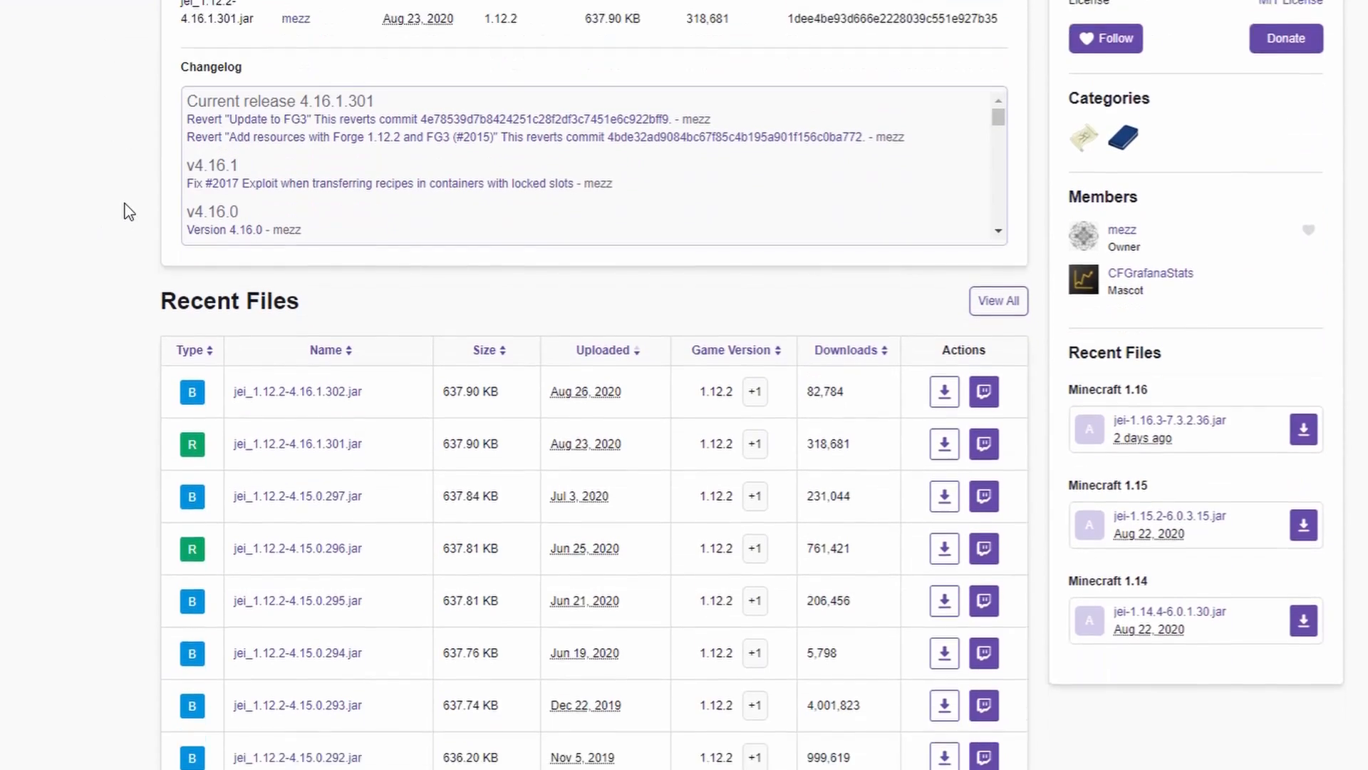
left_click_drag(319, 167, 213, 152)
left_click(324, 151)
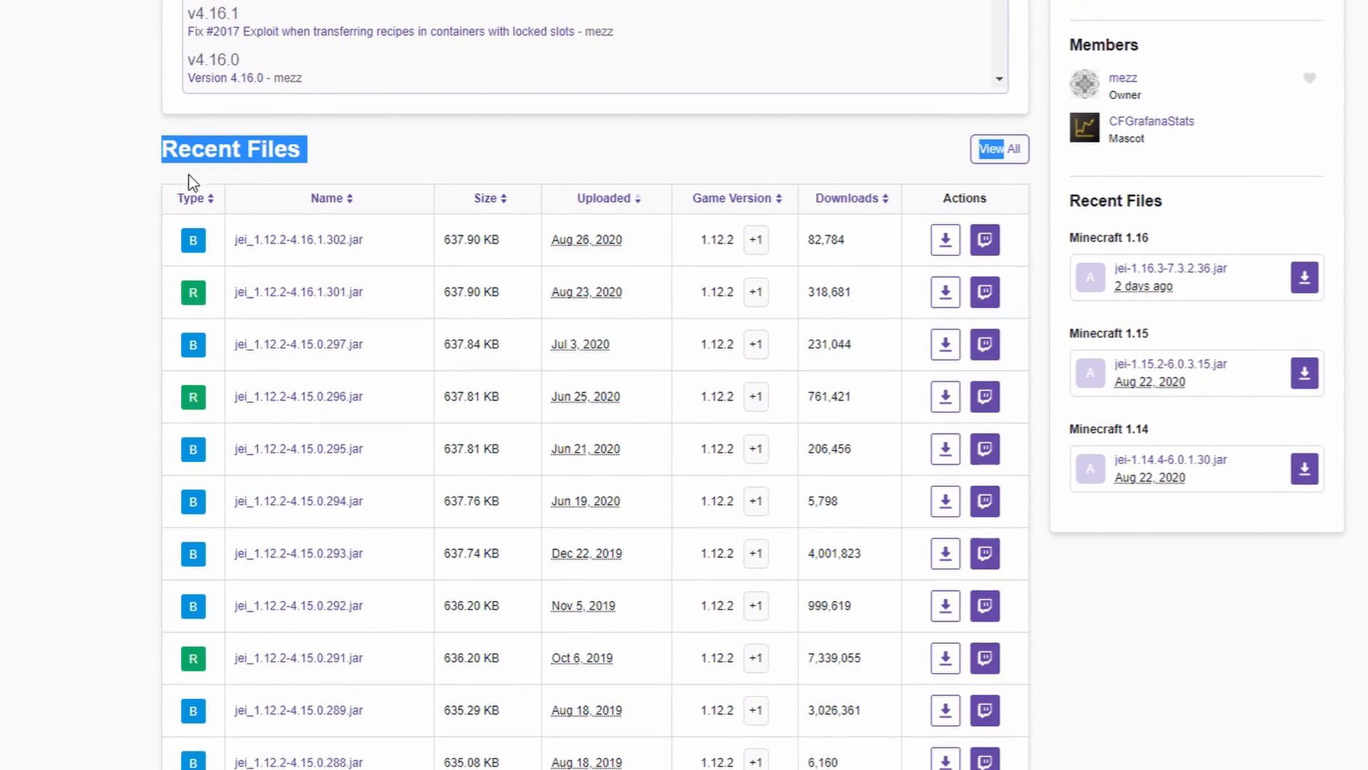
left_click(110, 182)
scroll(148, 177, "down", 1)
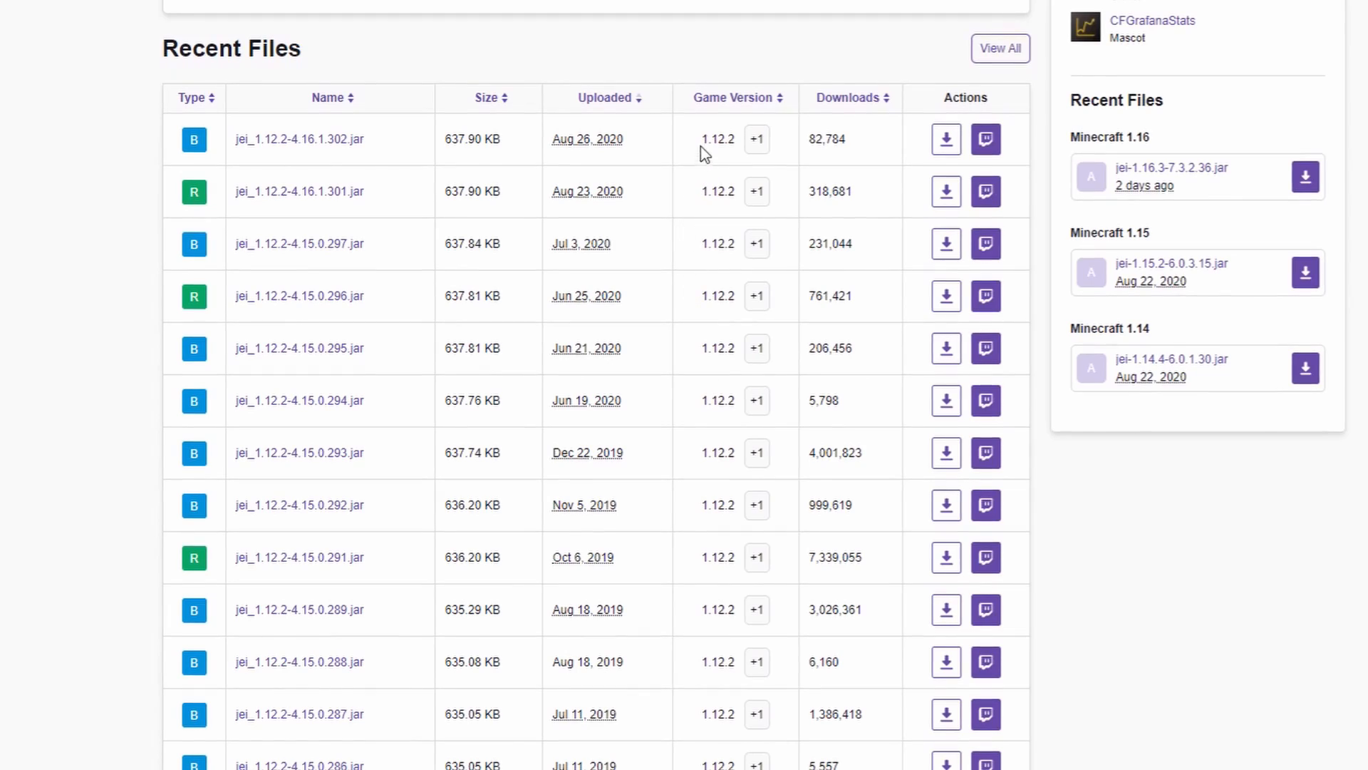
left_click_drag(702, 139, 736, 141)
left_click(727, 191)
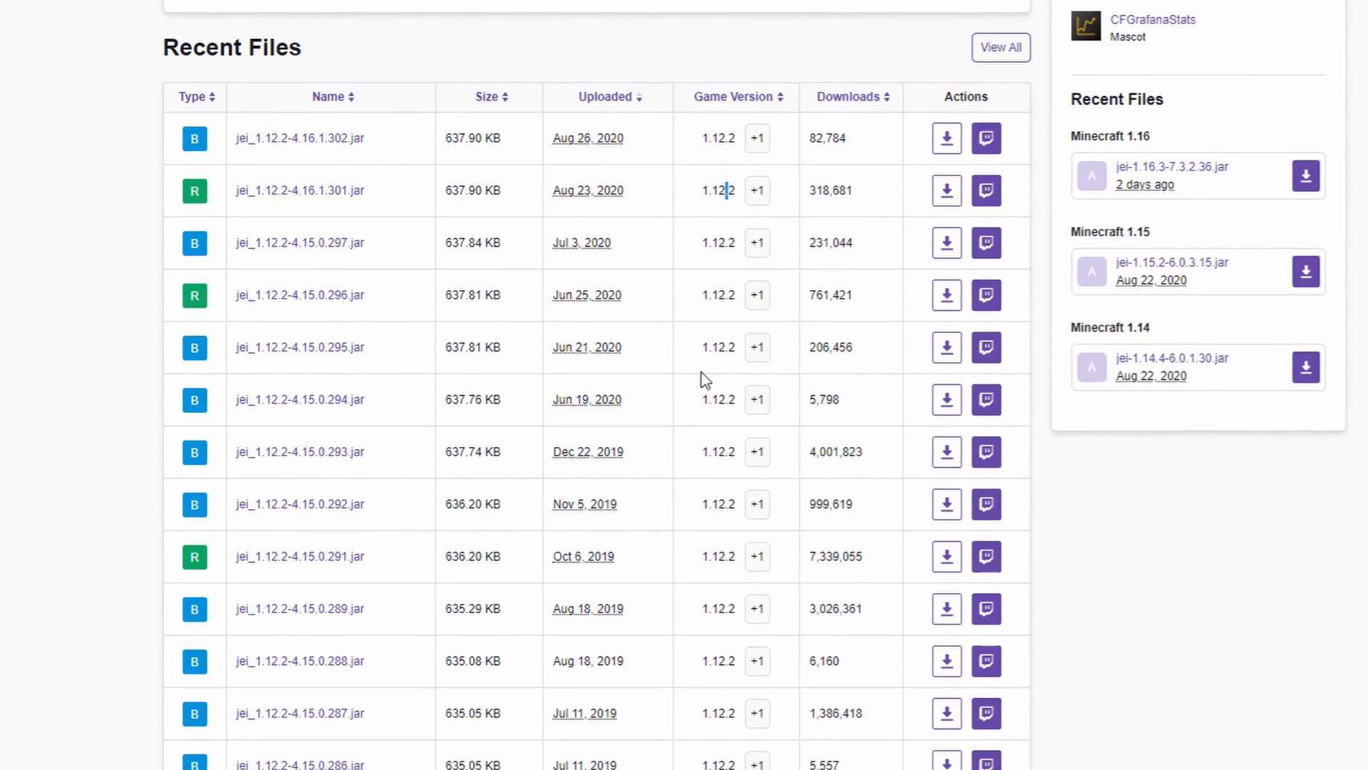
scroll(703, 379, "up", 4)
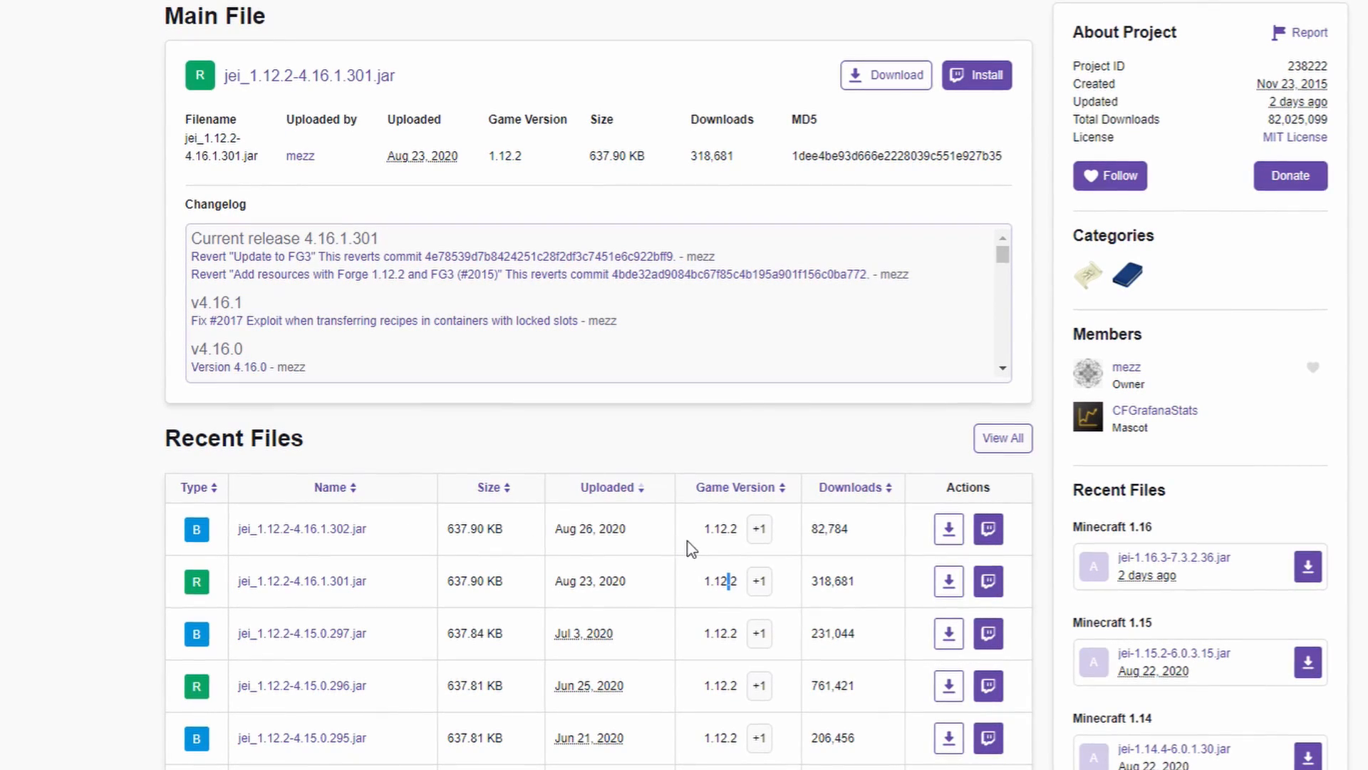
left_click_drag(843, 581, 813, 588)
left_click(857, 582)
left_click(917, 597)
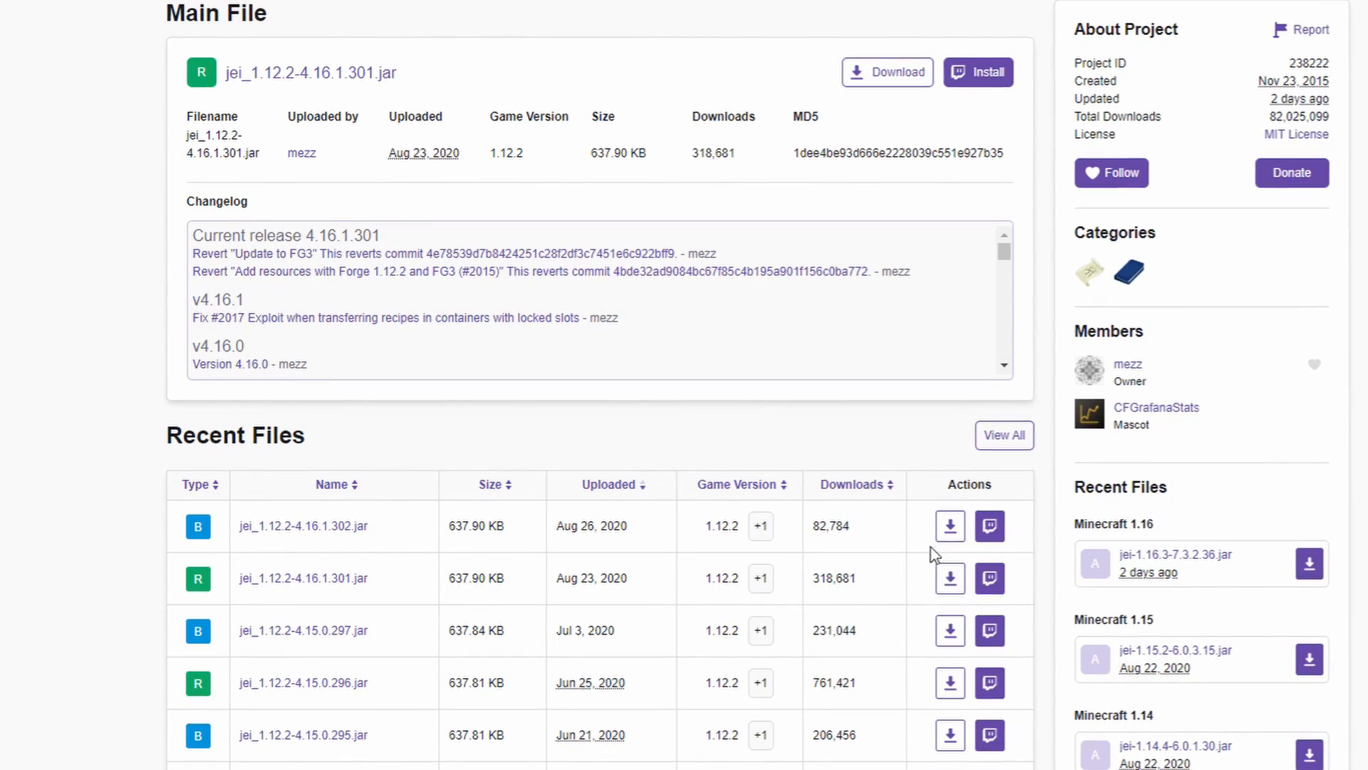
Download jei_1.12.2-4.16.1.301.jar in a new browser tab and save it to the mods folder inside Niter Modpack on the Desktop
right_click(946, 581)
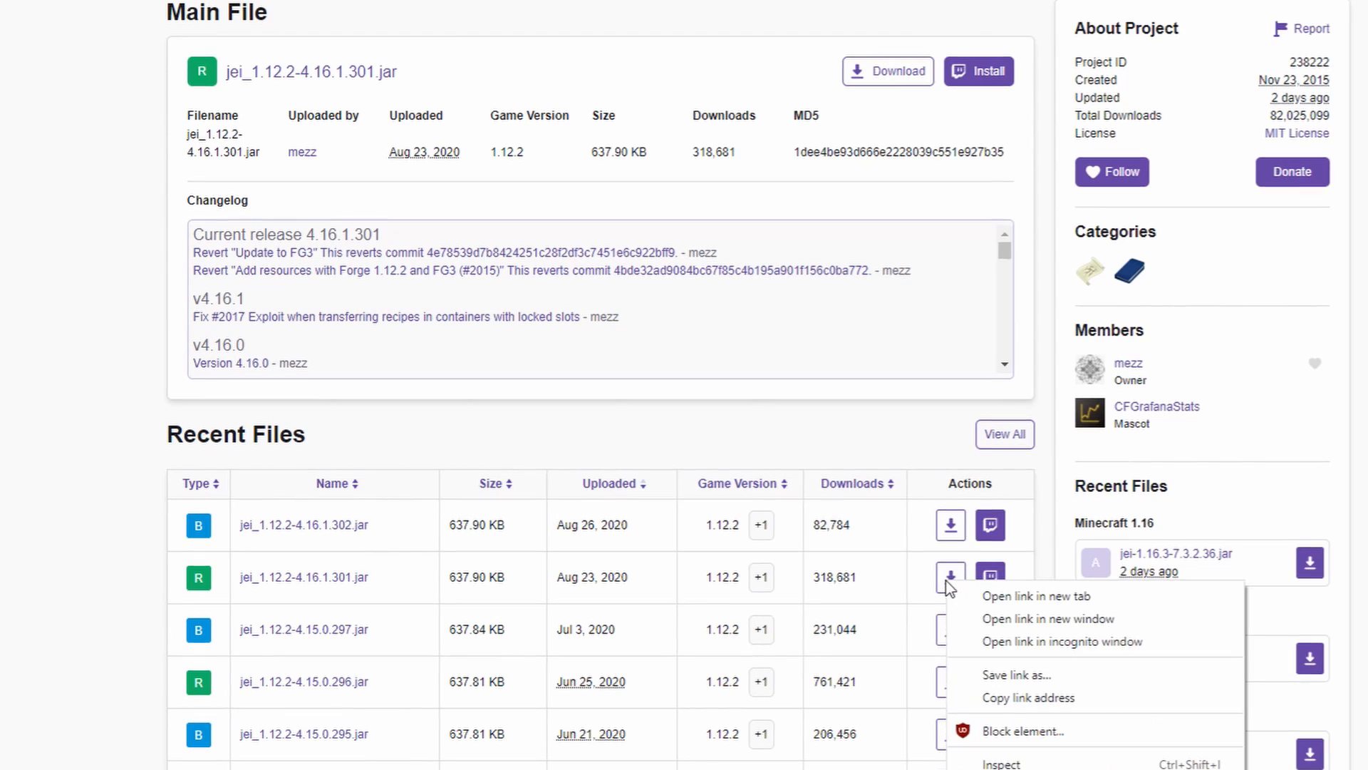
left_click(990, 595)
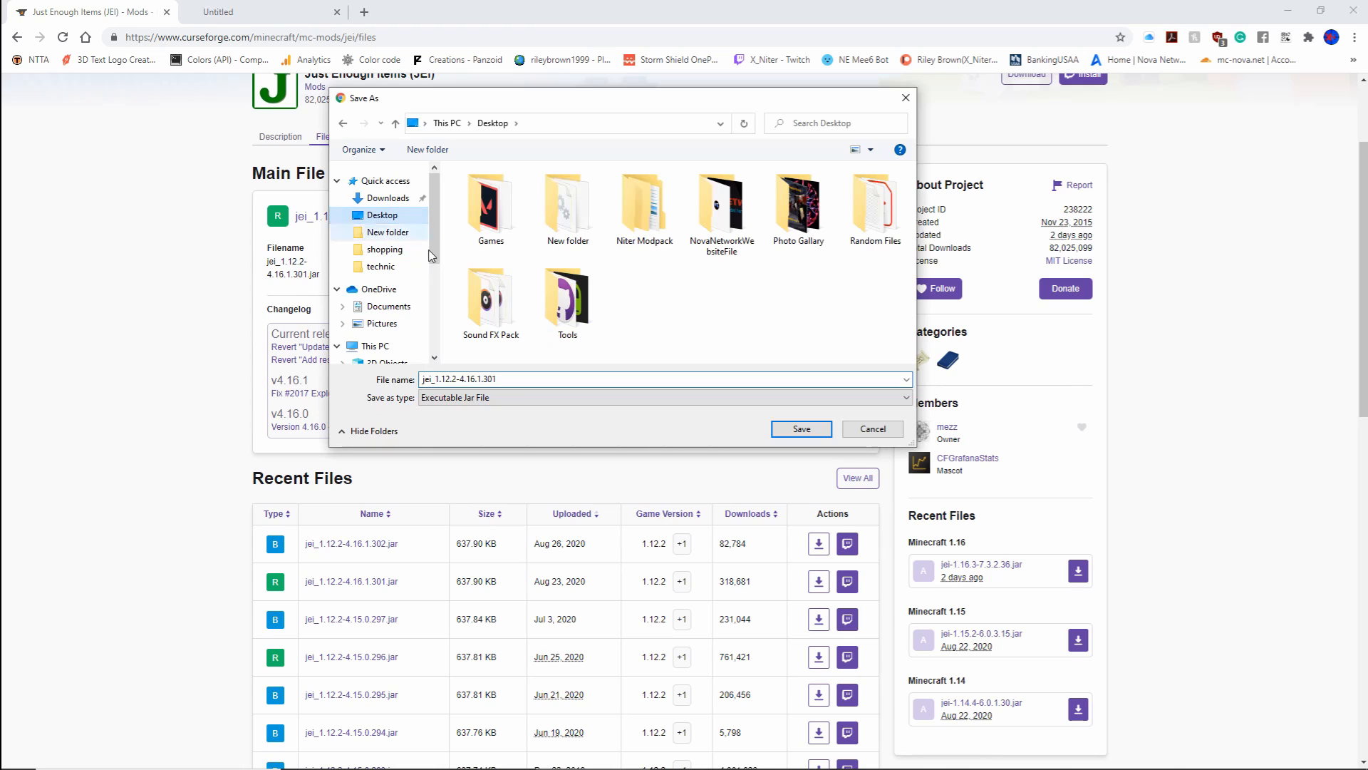
left_click_drag(630, 105, 626, 146)
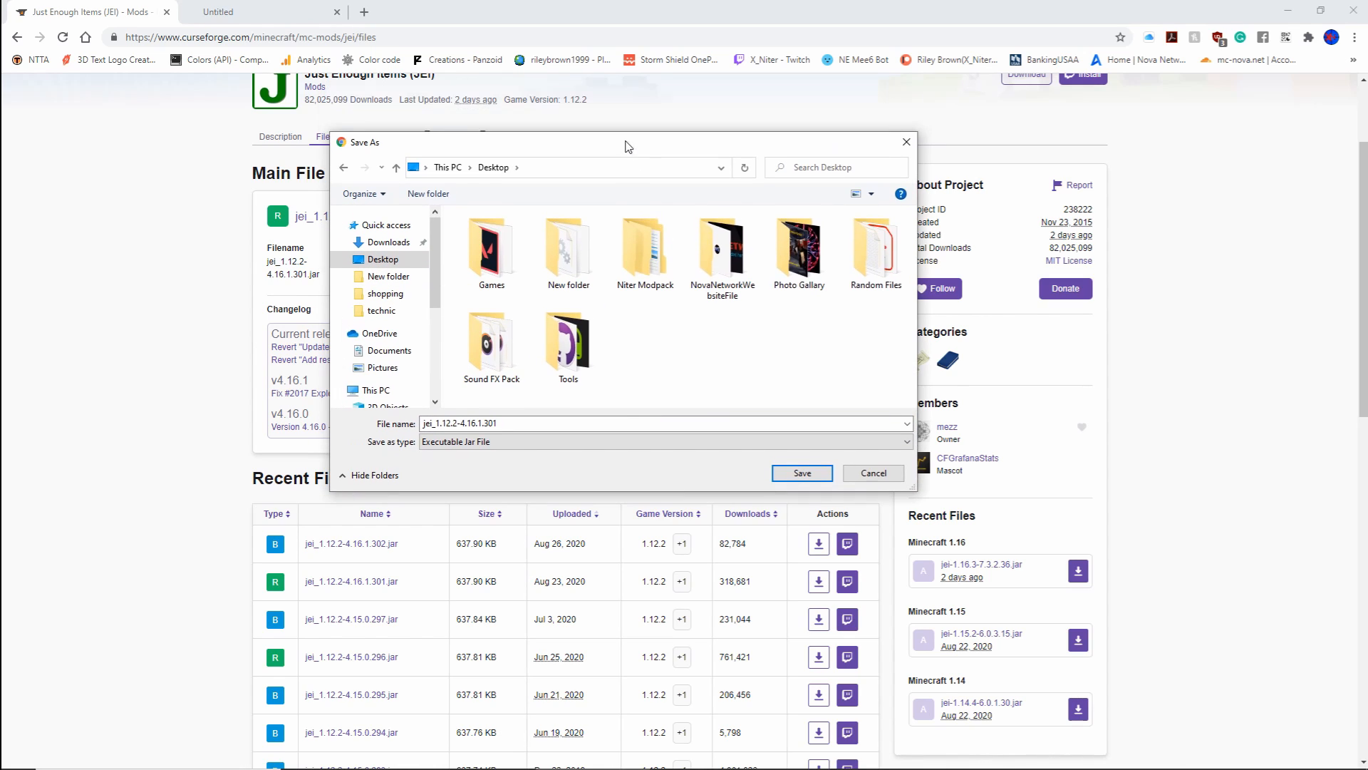
left_click(647, 274)
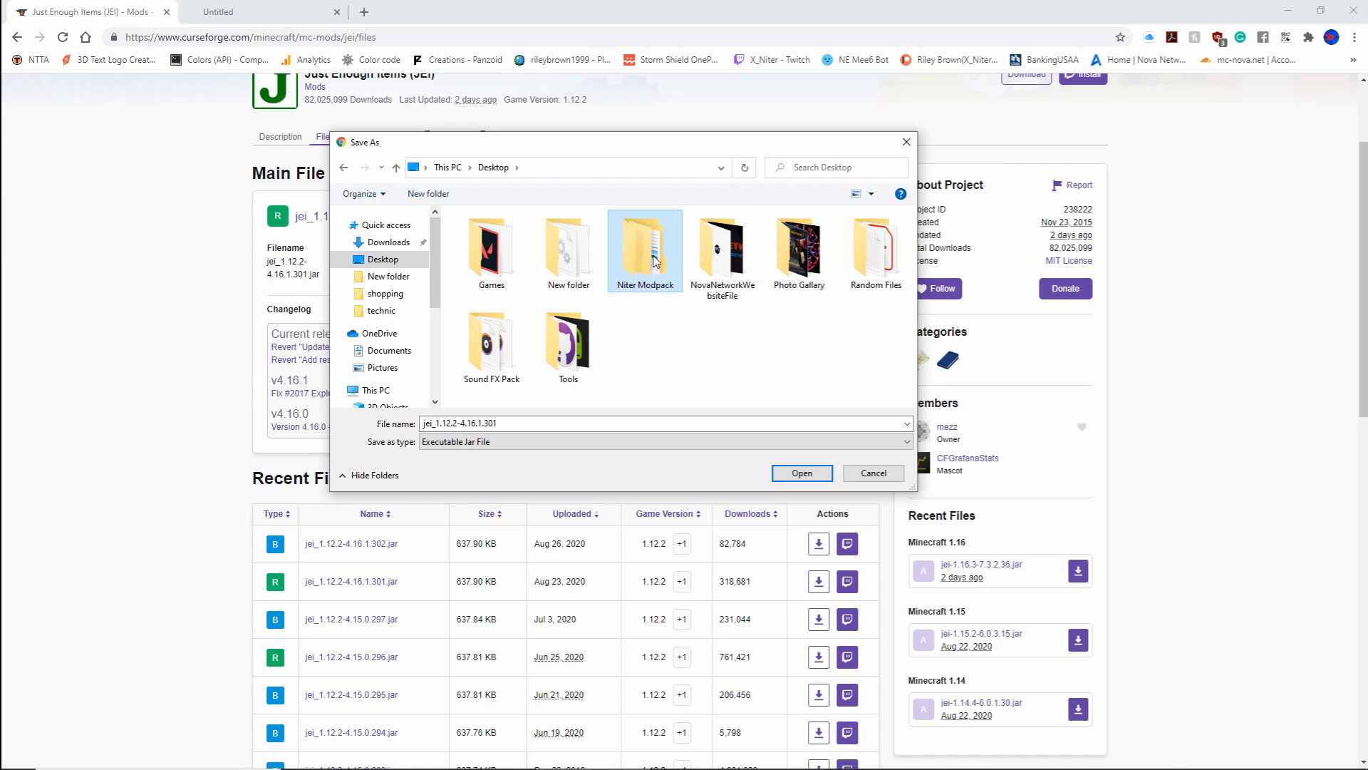
double_click(646, 272)
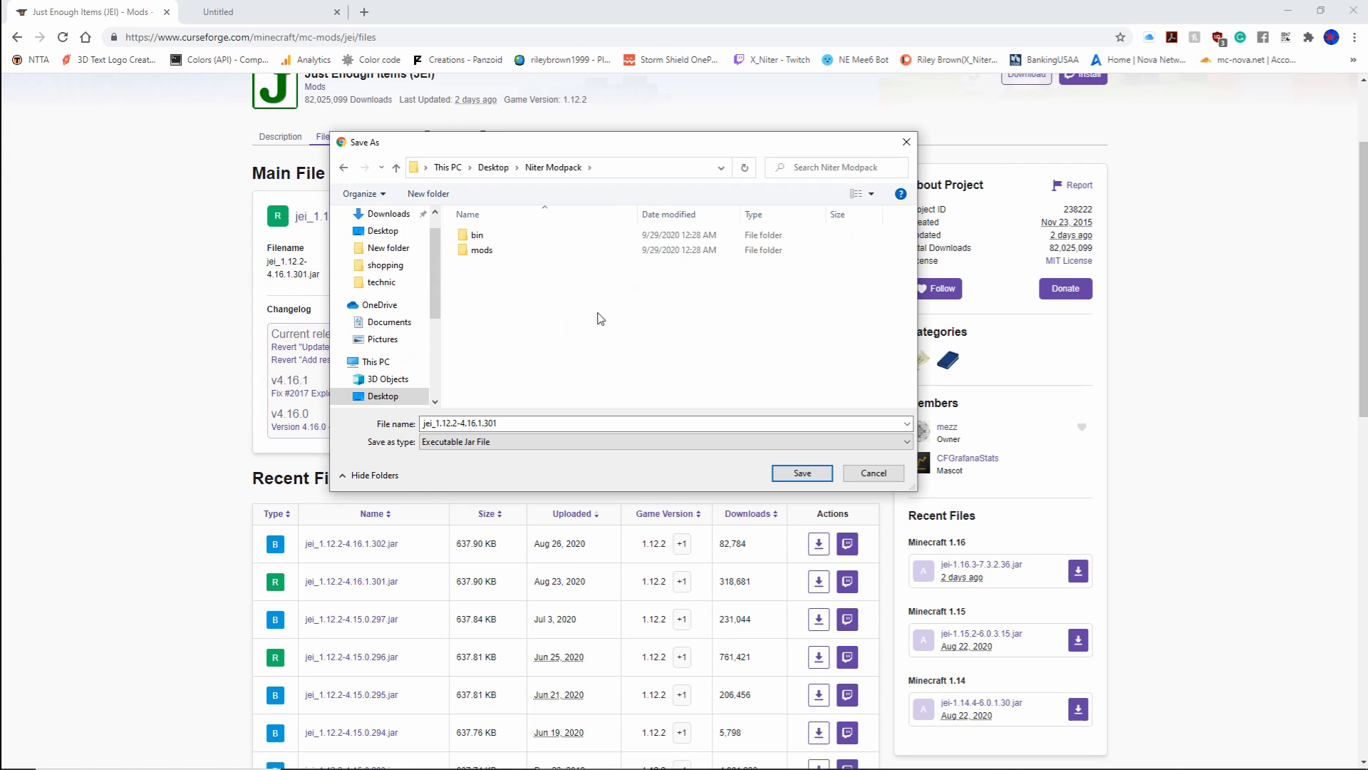
double_click(490, 253)
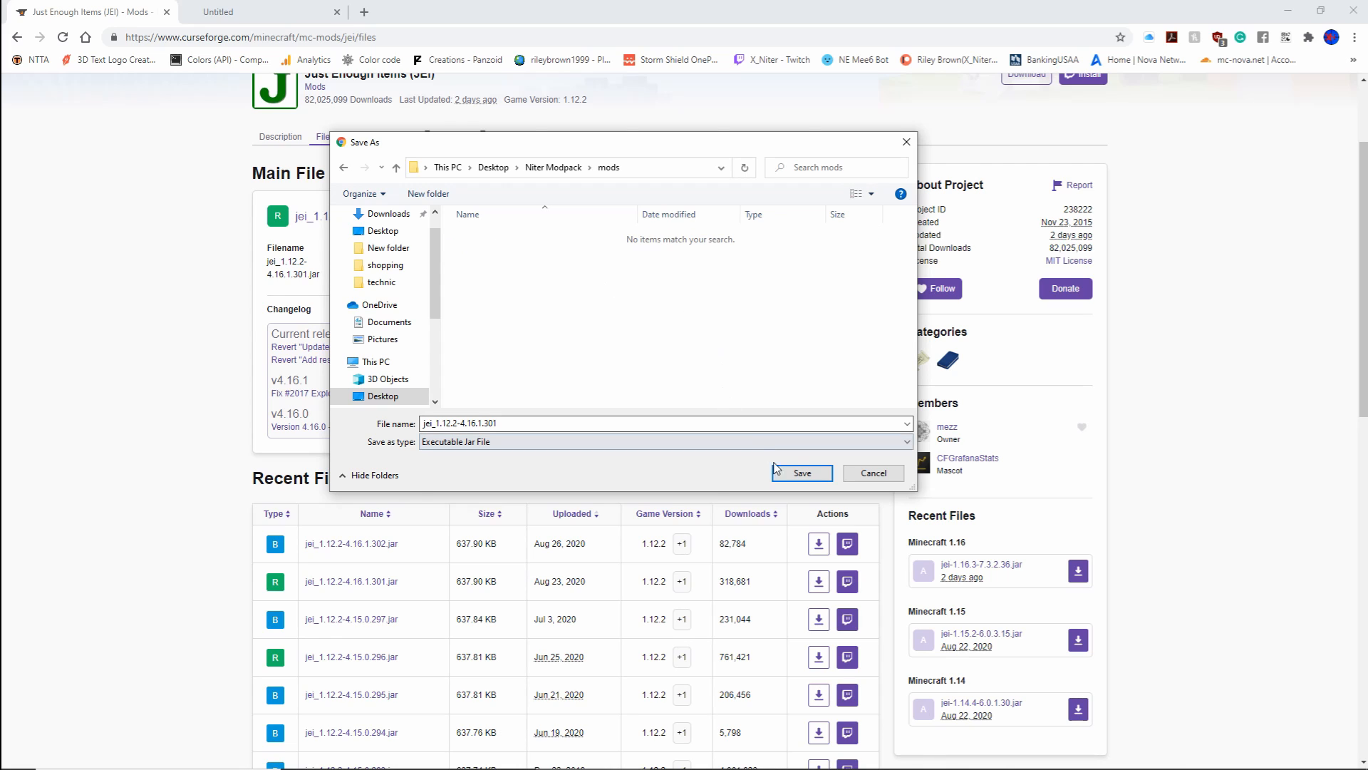
left_click(778, 472)
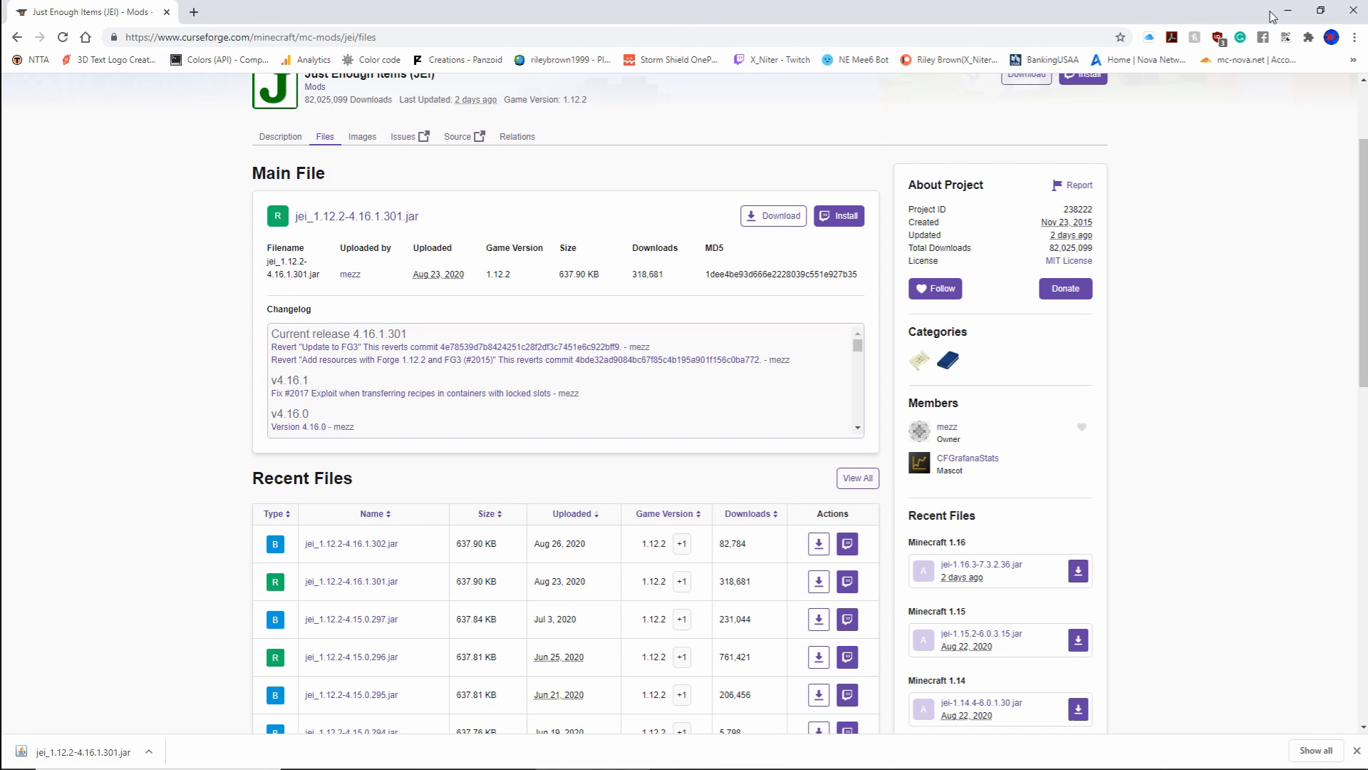
Check on the desktop that the mods folder inside Niter Modpack holds the JEI jar, and close the folder window
left_click(1287, 13)
right_click(603, 343)
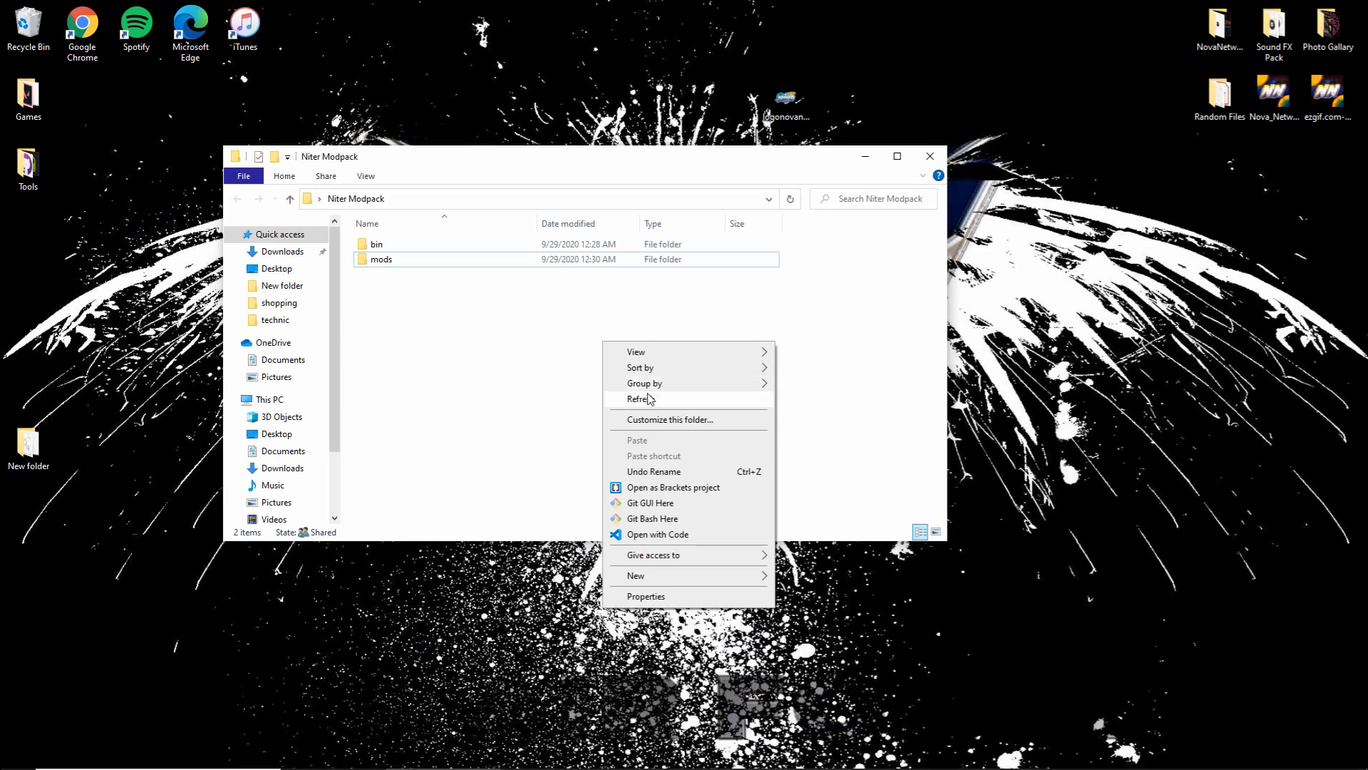
left_click(650, 399)
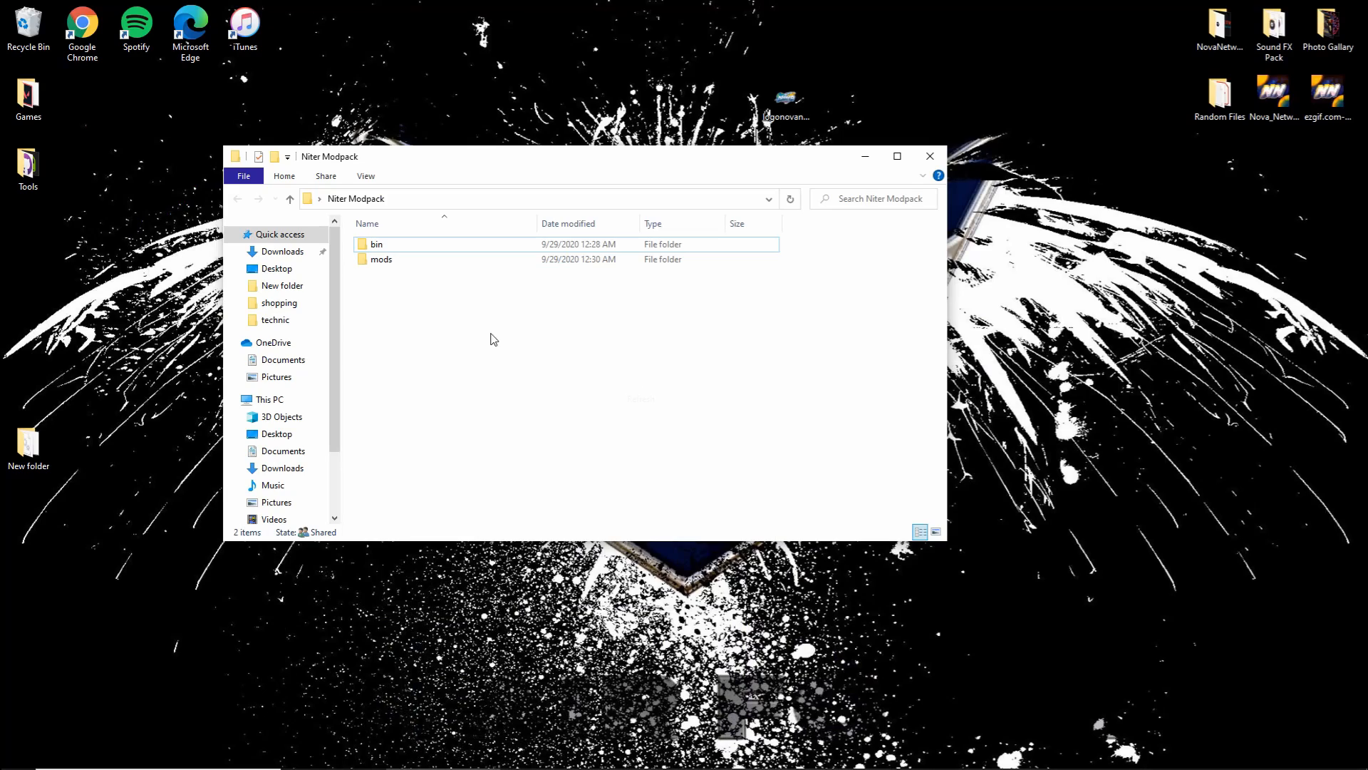
double_click(428, 260)
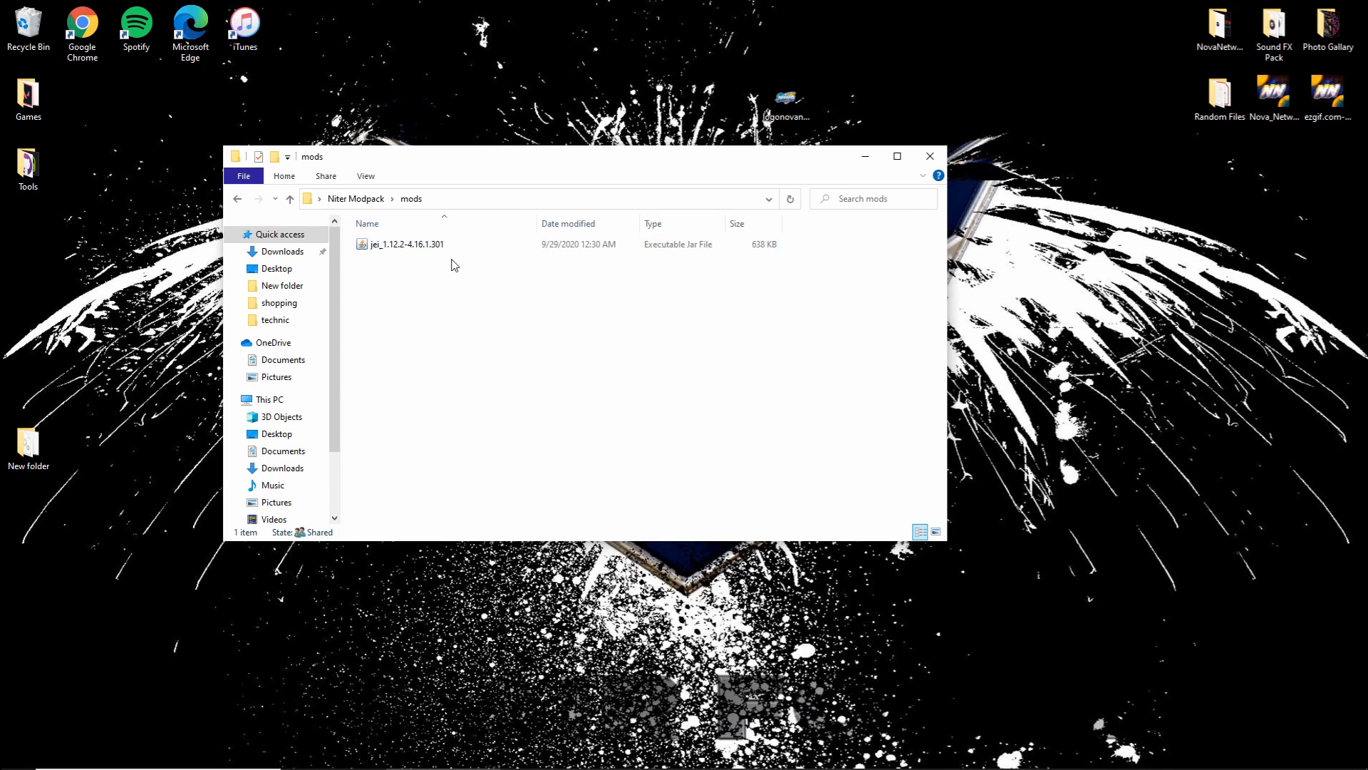
key("alt+Left")
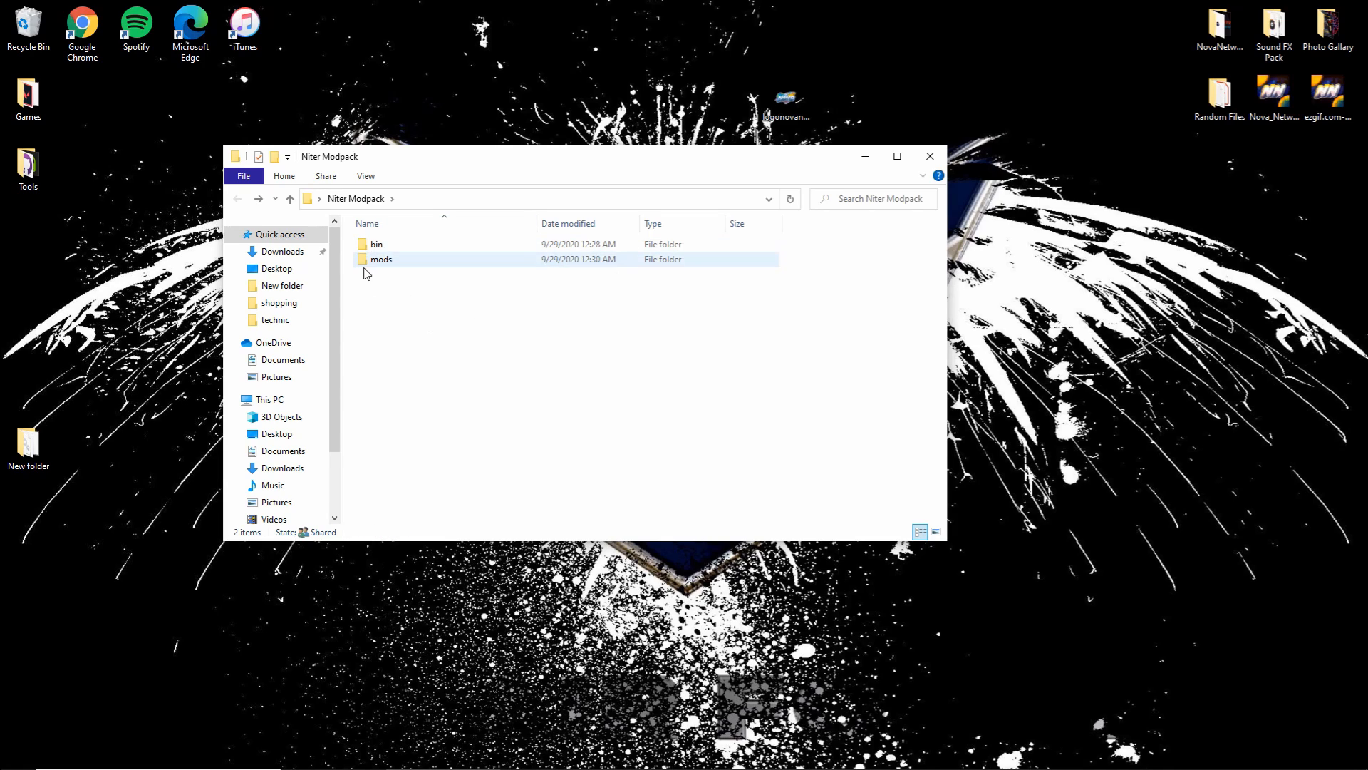
double_click(446, 264)
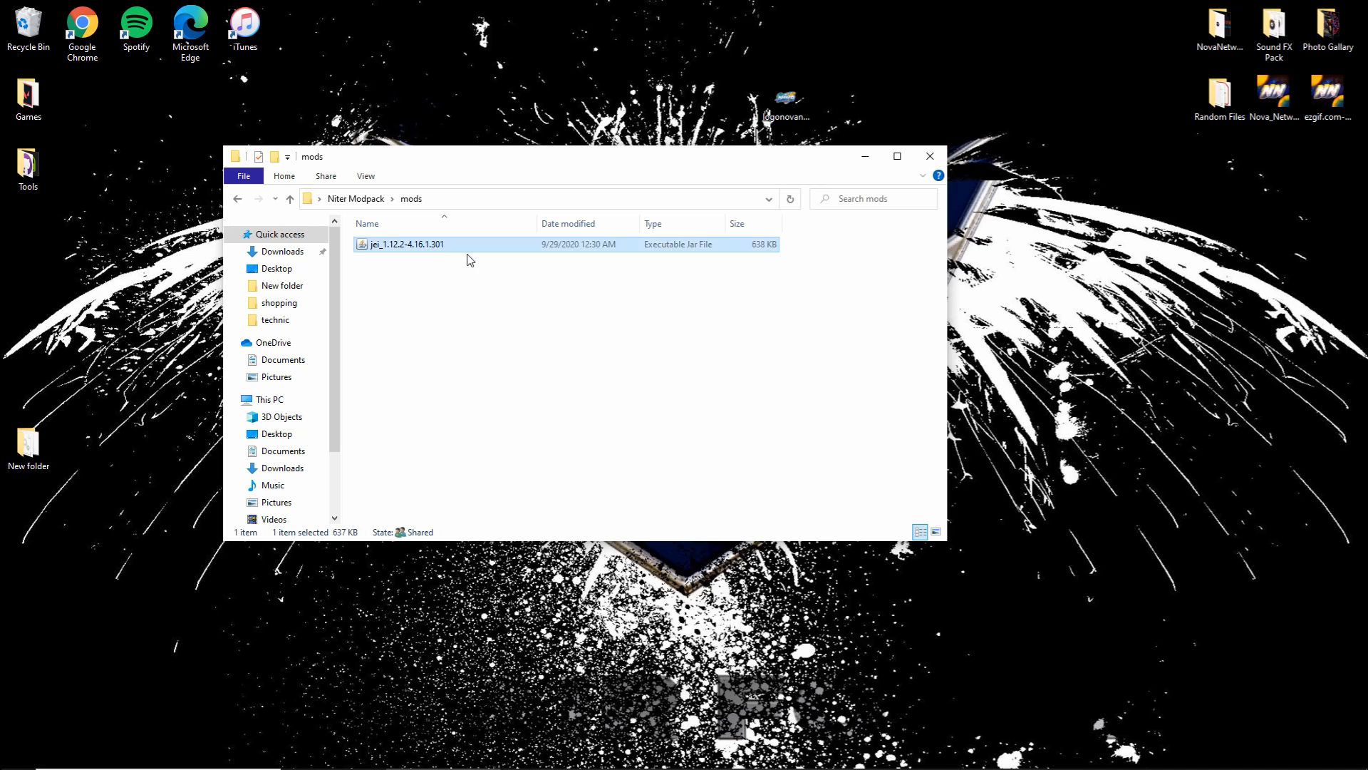
left_click(935, 161)
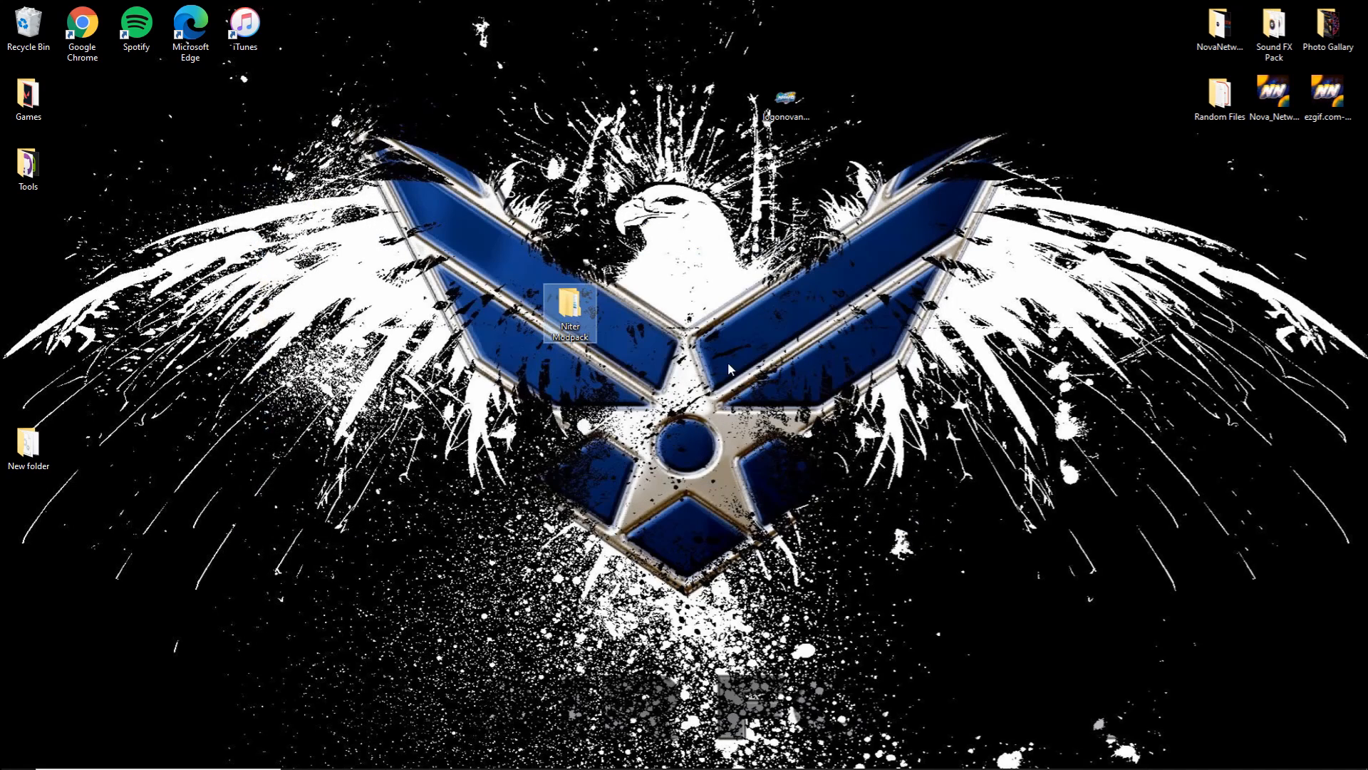
Reposition the Niter Modpack folder on the desktop and reopen it
left_click(591, 414)
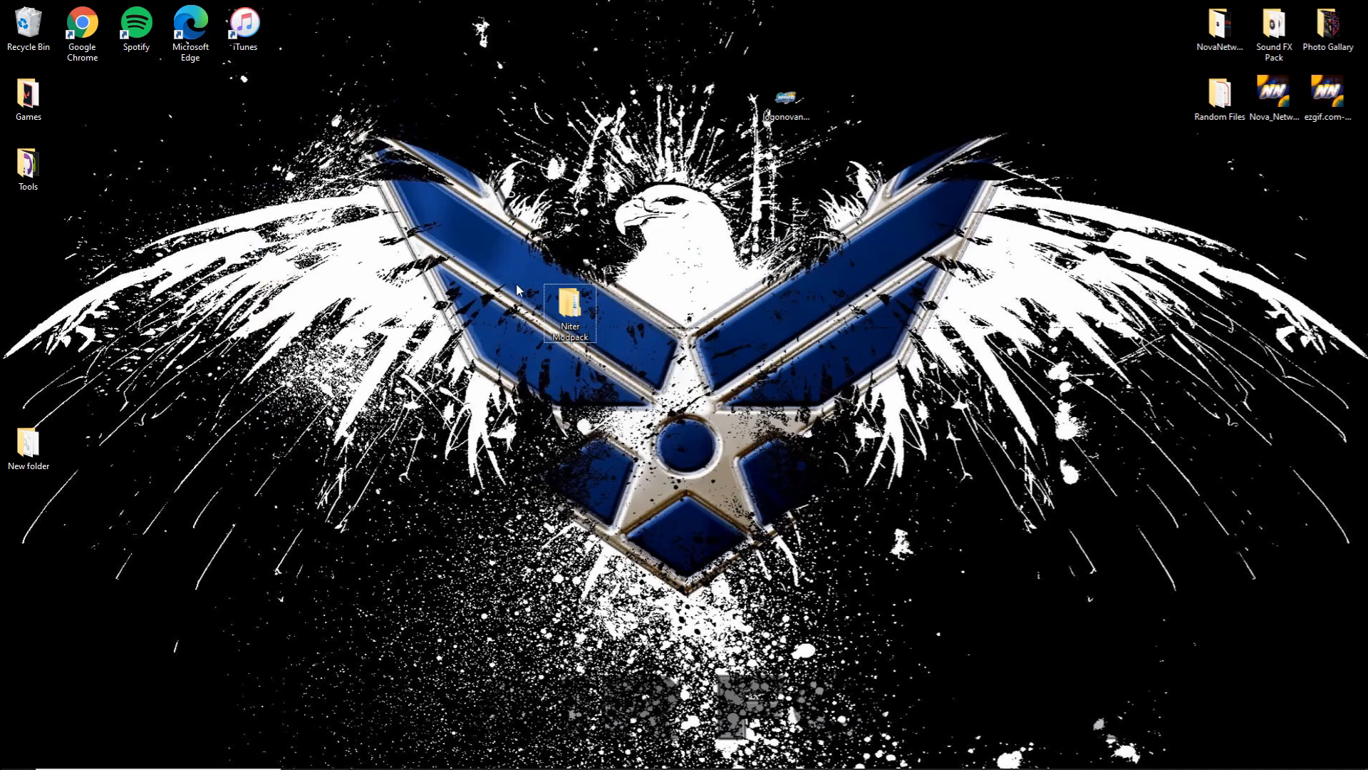
left_click_drag(569, 306, 344, 269)
double_click(351, 242)
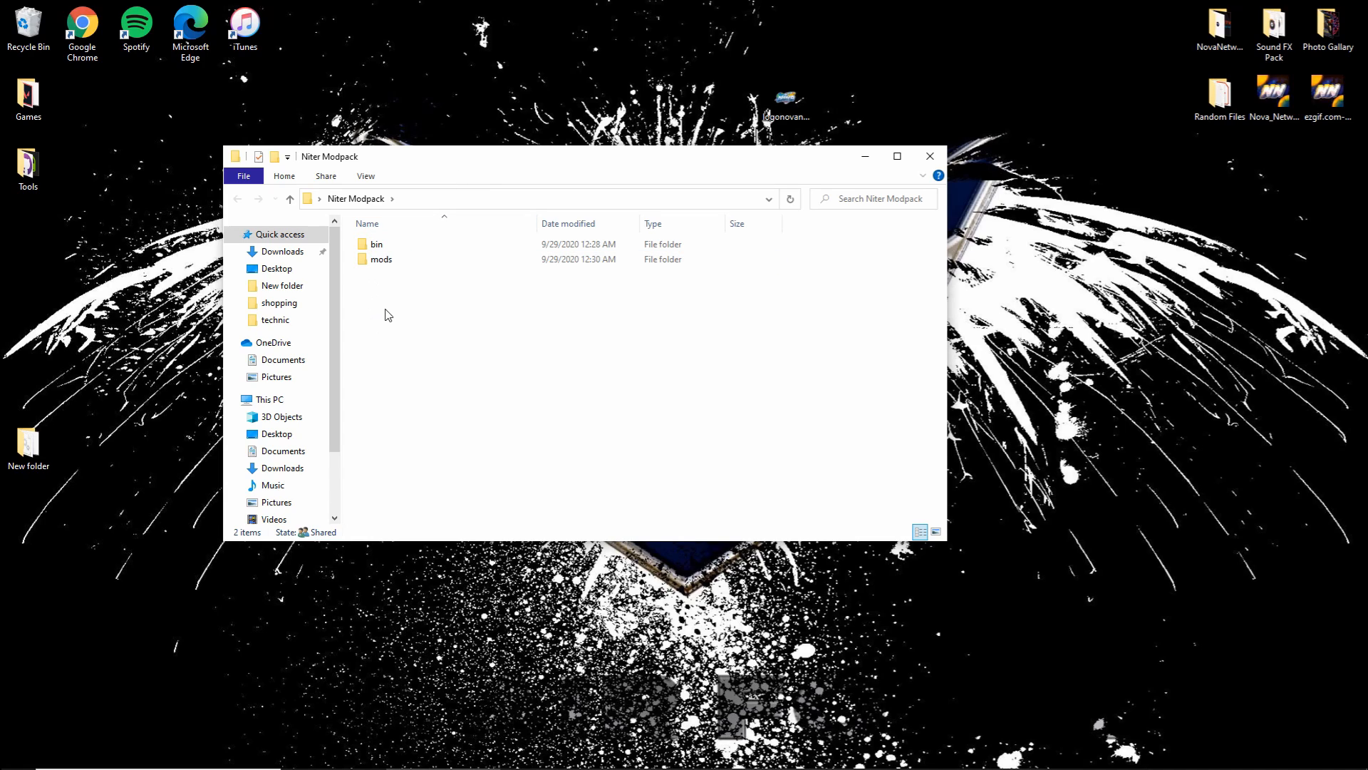
Compress the bin and mods folders together into one zip archive inside Niter Modpack
left_click_drag(385, 310, 510, 243)
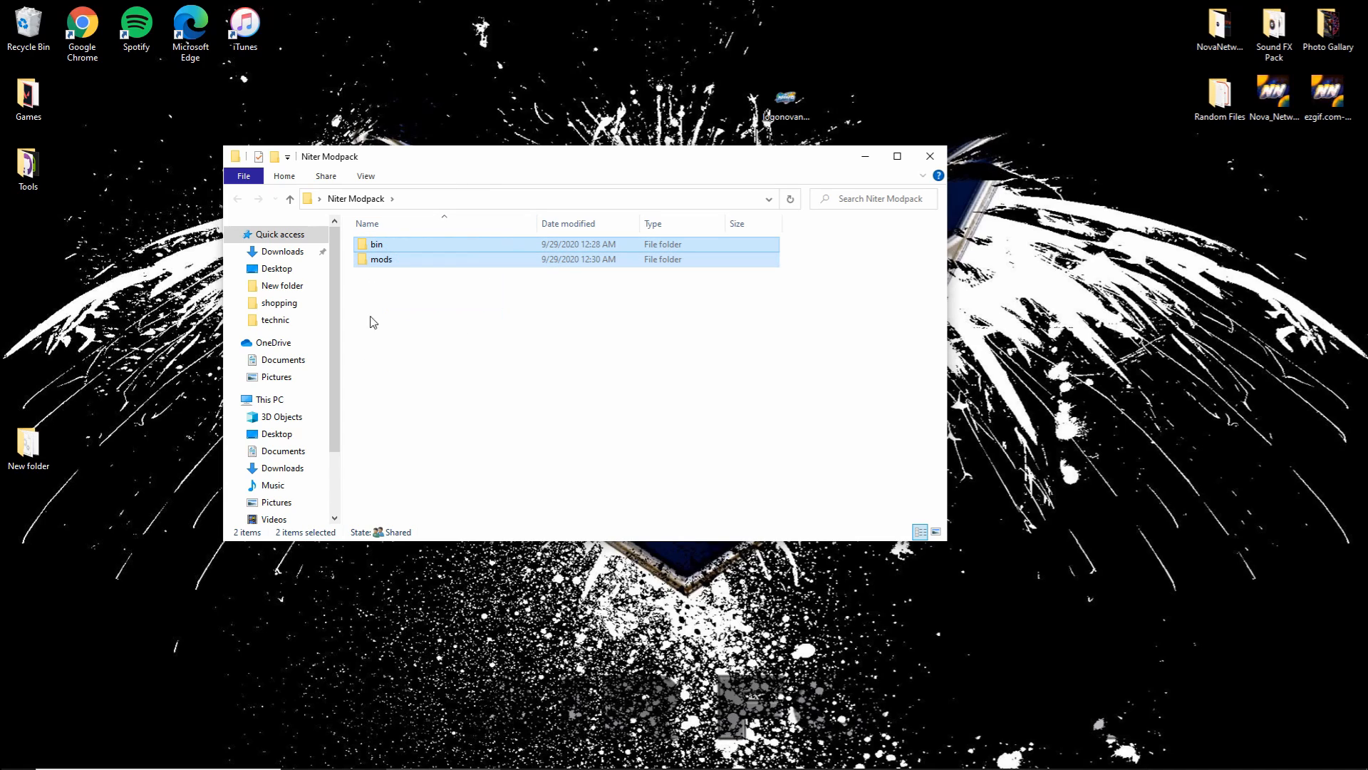
right_click(449, 258)
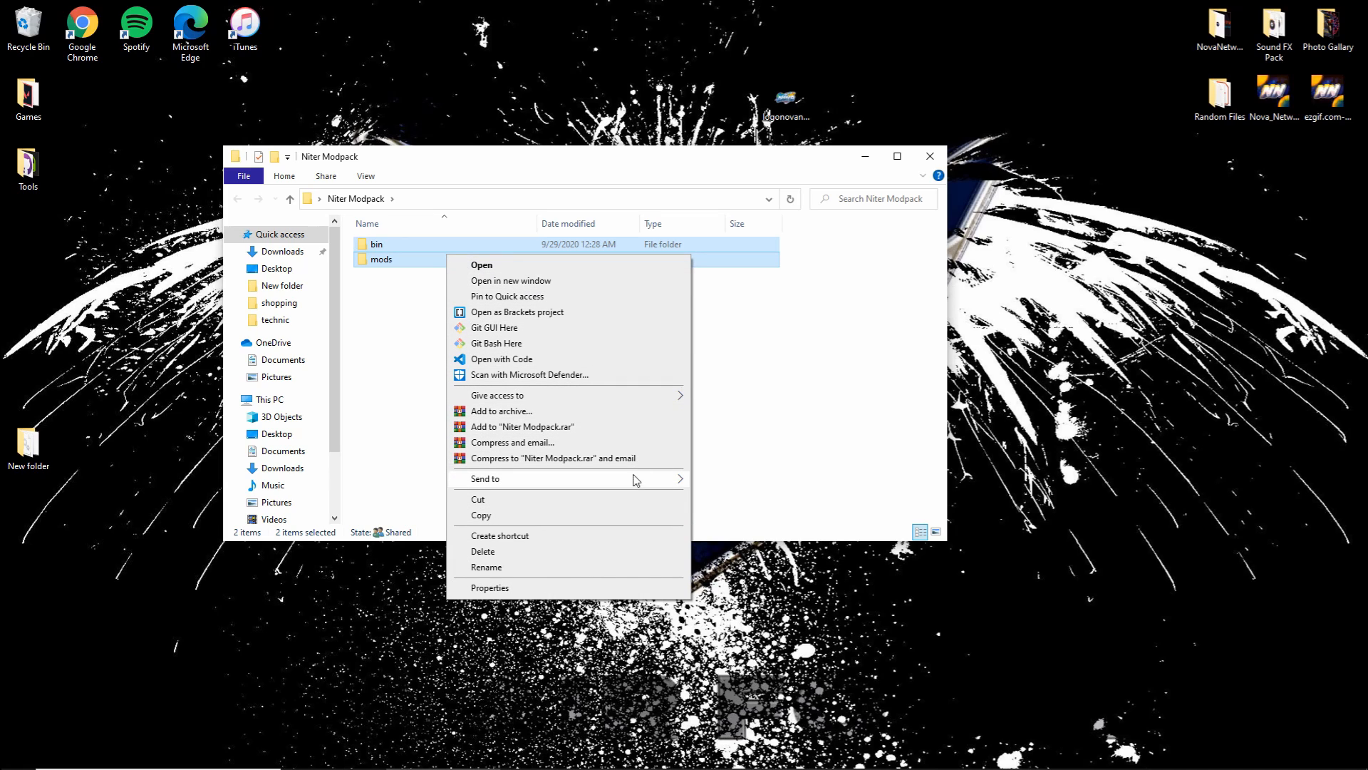
mouse_move(632, 478)
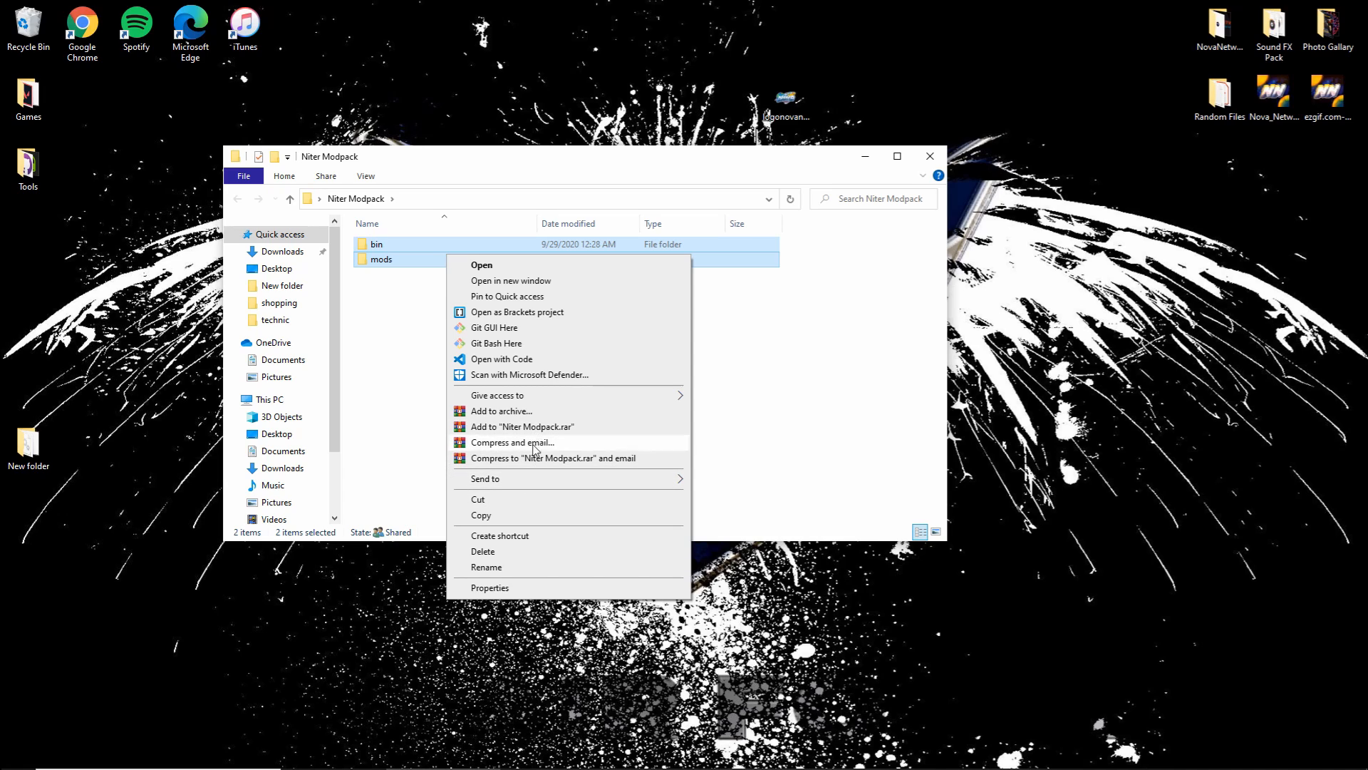
left_click(733, 496)
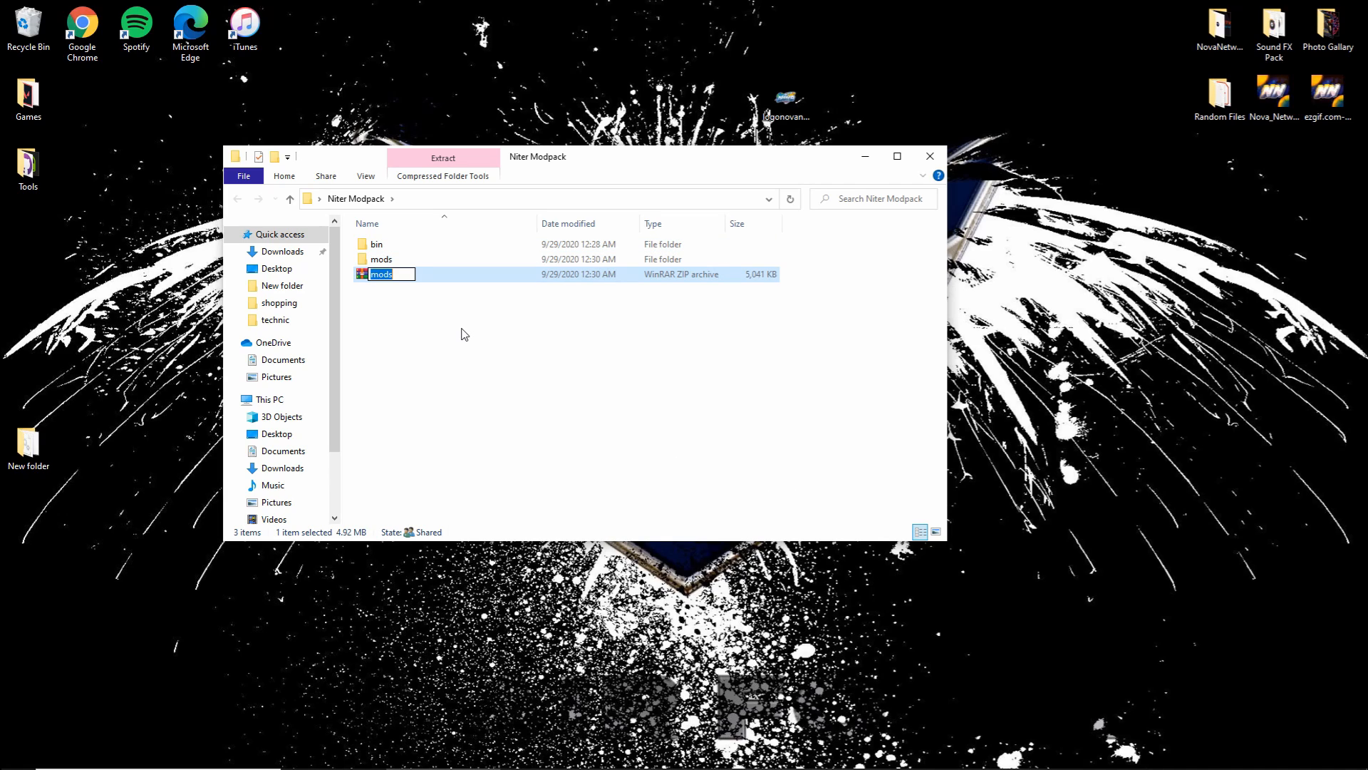
Rename the new zip archive as niter-modapck
key("BackSpace")
type("er")
type("-=")
type("modapc")
type("k")
left_click(465, 334)
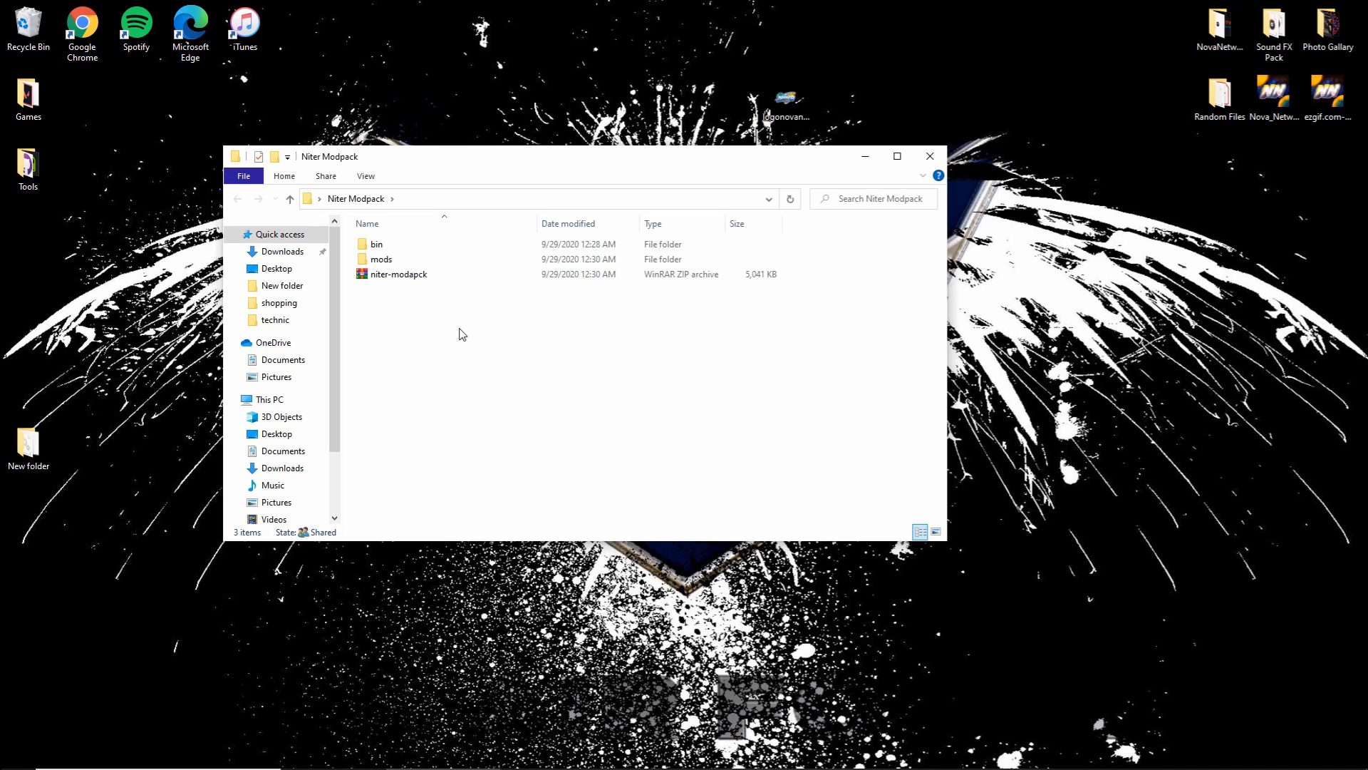
left_click_drag(411, 276, 437, 371)
left_click(475, 368)
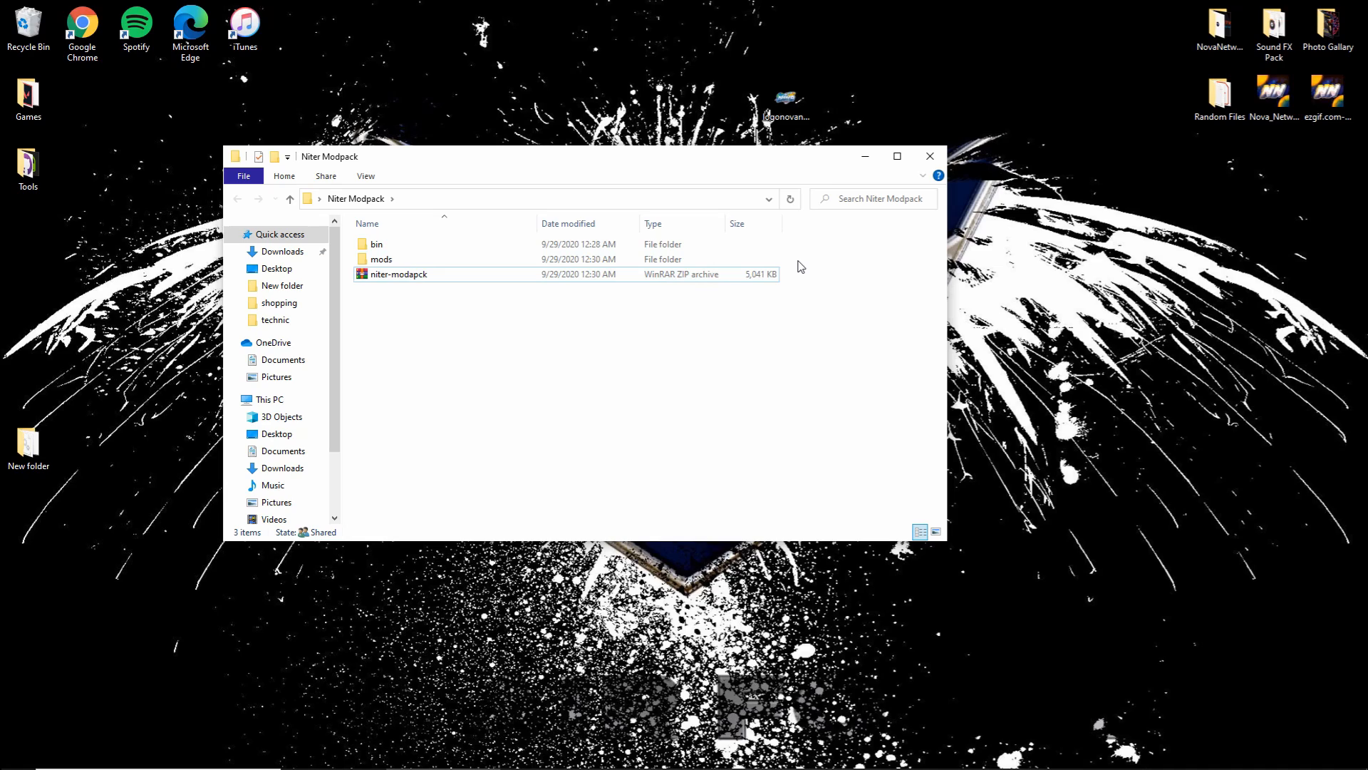
left_click_drag(793, 258, 408, 254)
right_click(408, 254)
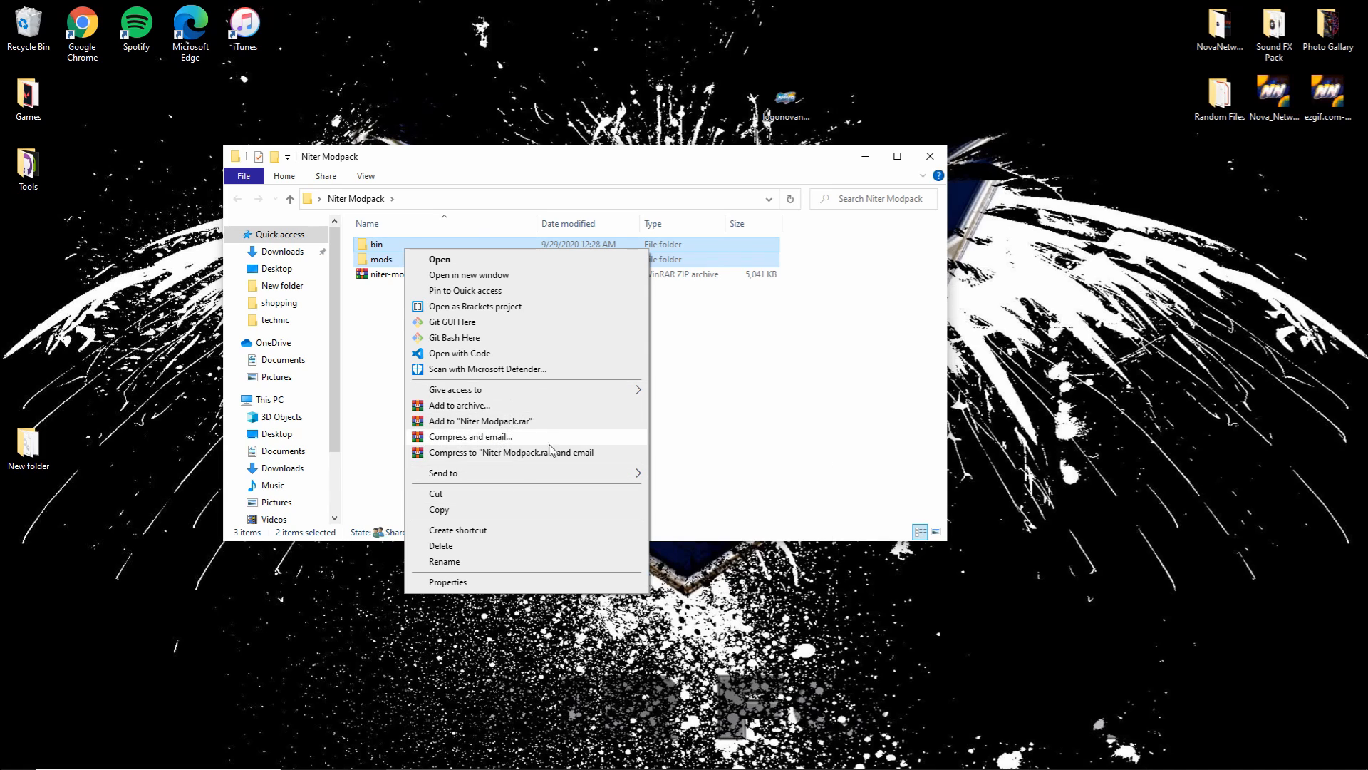
left_click(794, 407)
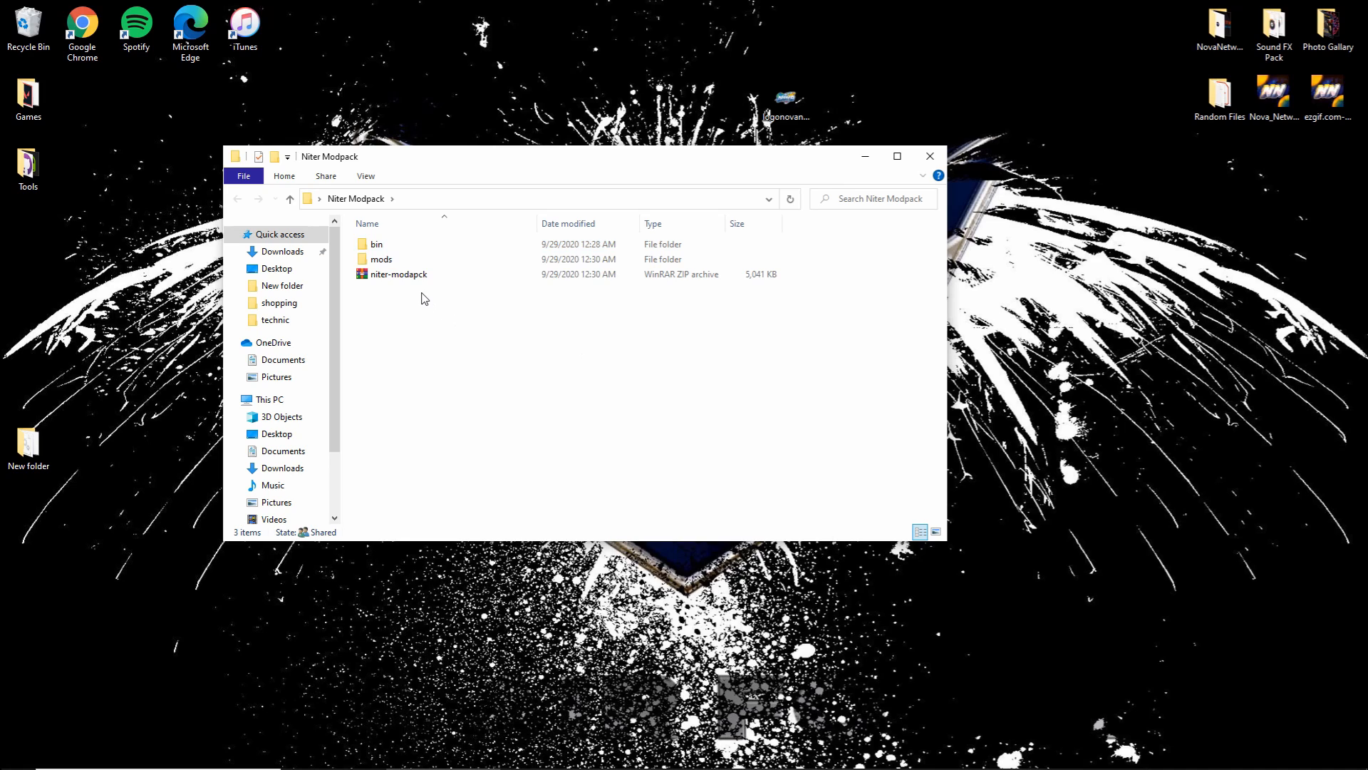
left_click_drag(418, 275, 456, 334)
left_click(501, 350)
left_click_drag(508, 160, 469, 152)
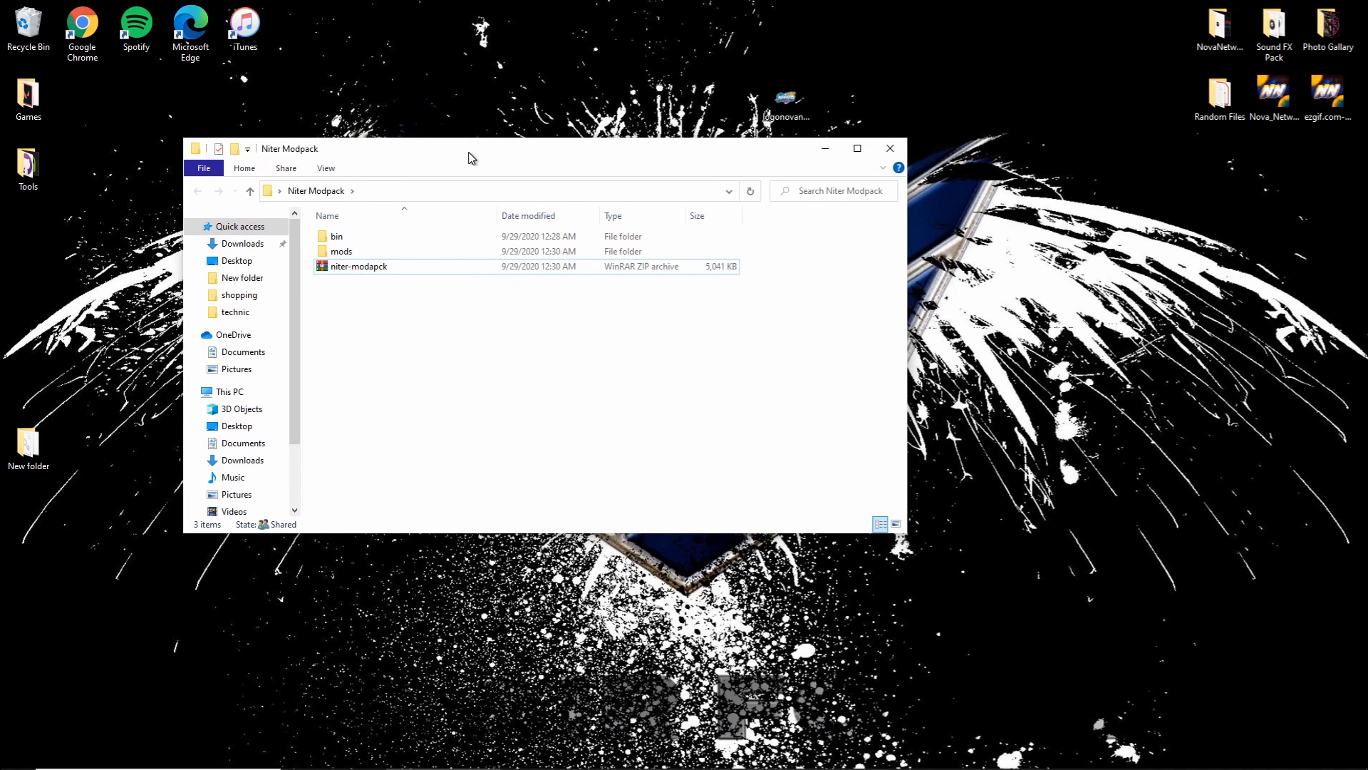
Switch to Google Chrome, go to technicpack.net and open the Create a Modpack page from the account options
left_click(552, 755)
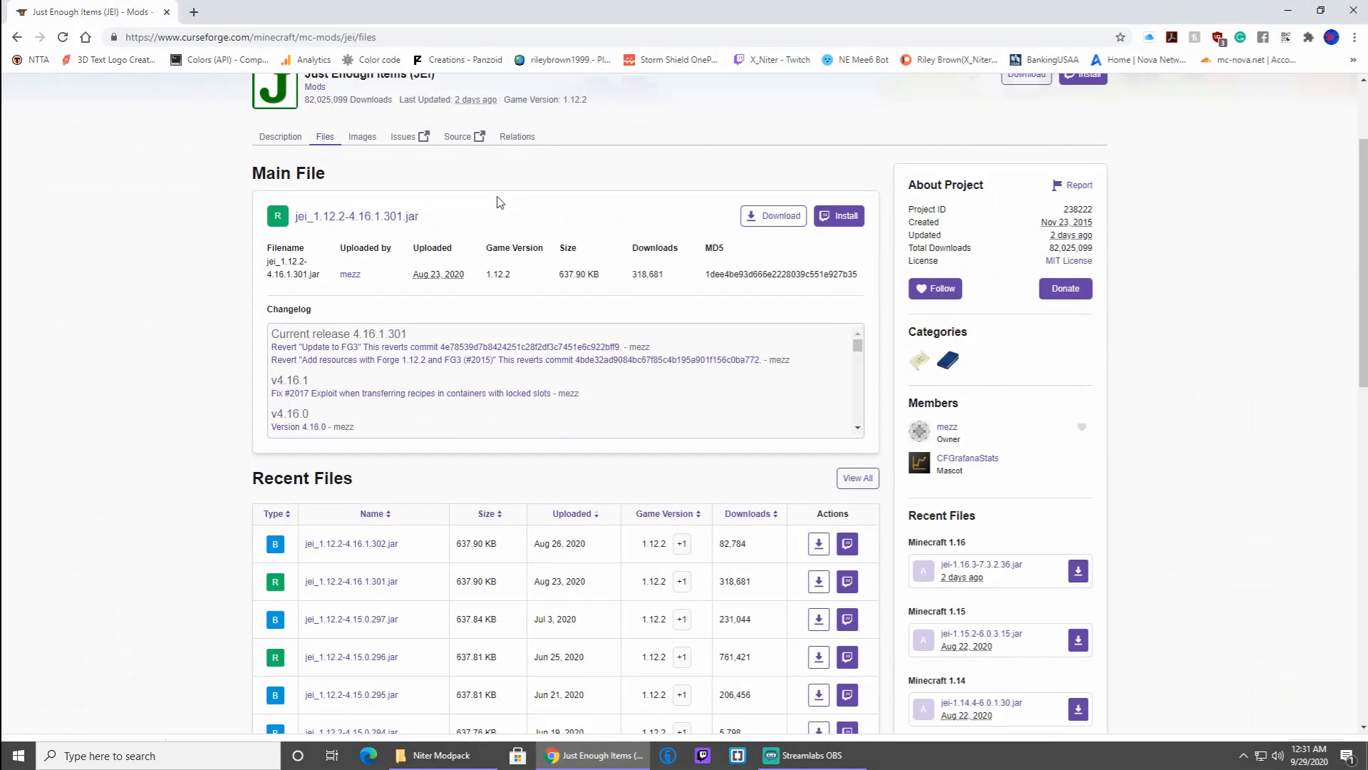
left_click(221, 43)
type("technic")
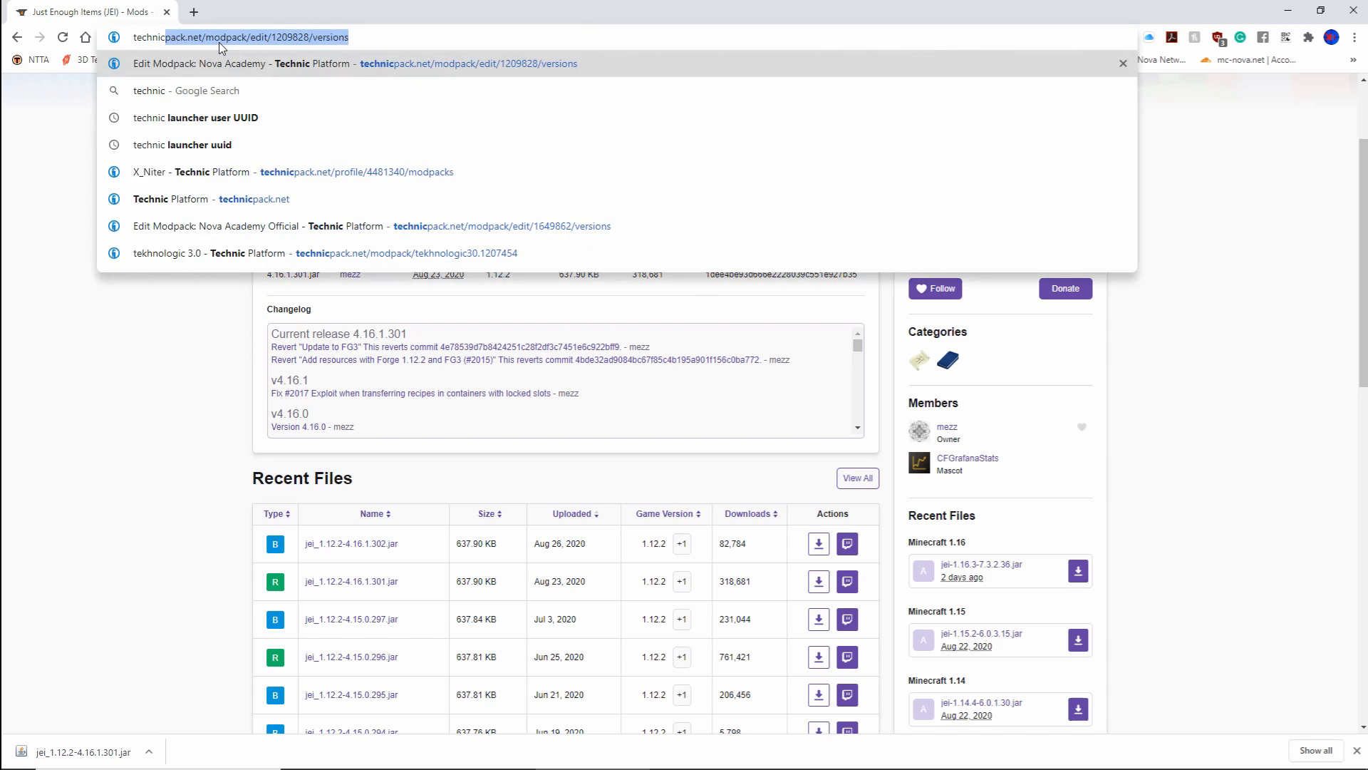
key("Return")
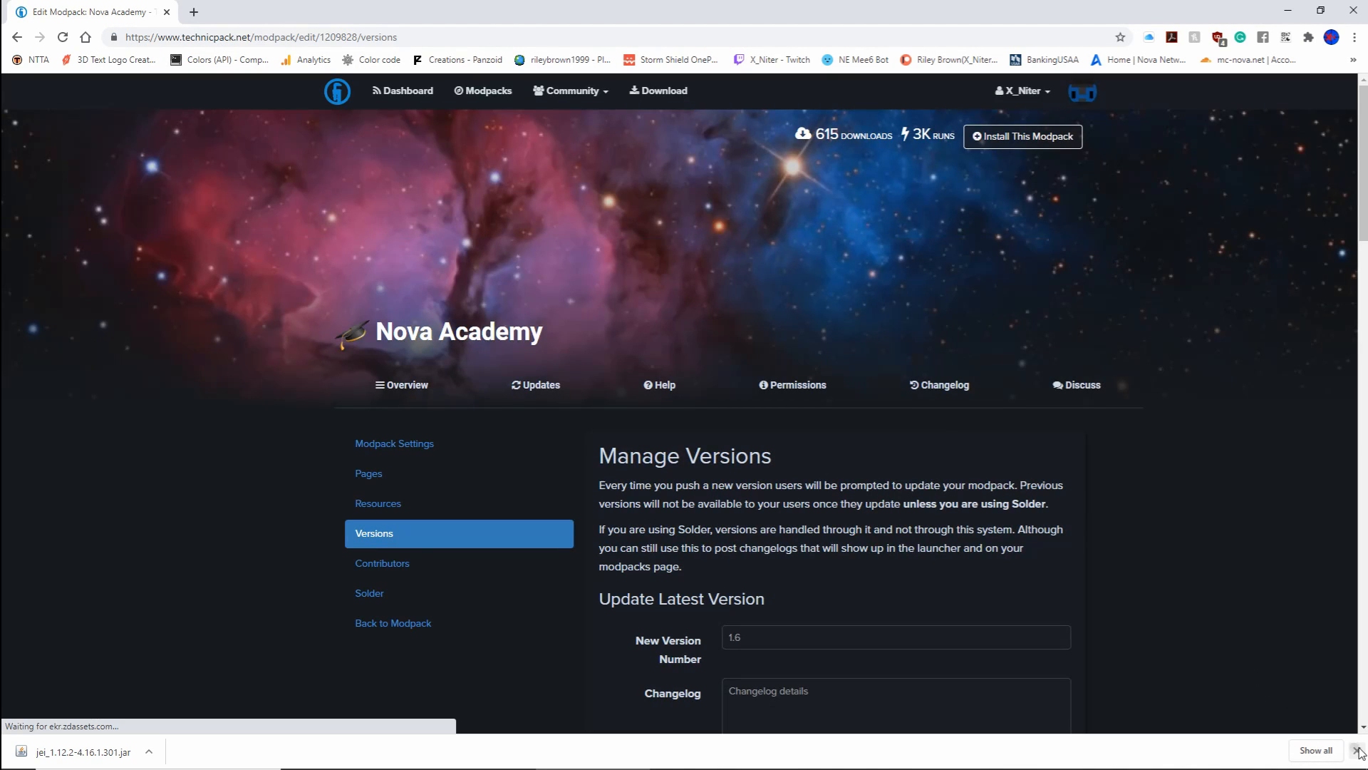
left_click(1358, 751)
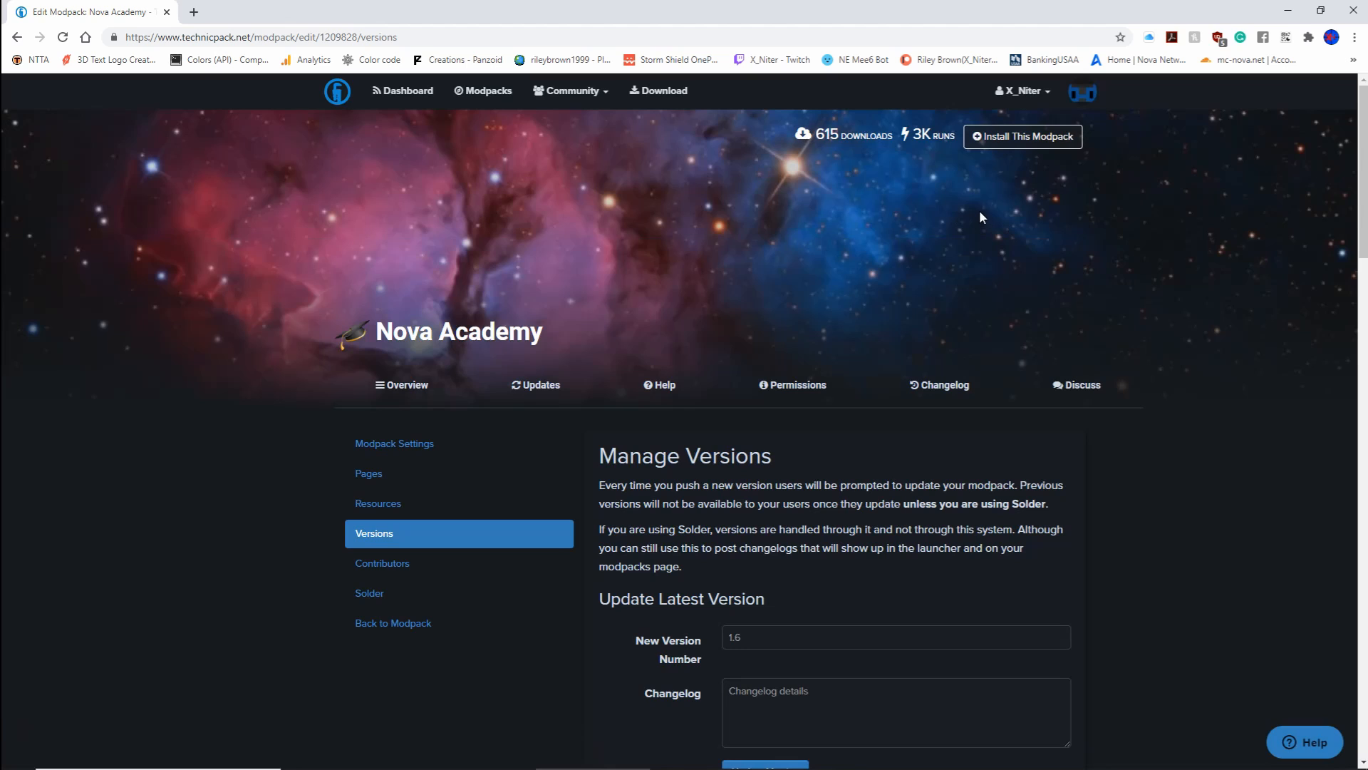
left_click(1020, 91)
left_click(1012, 159)
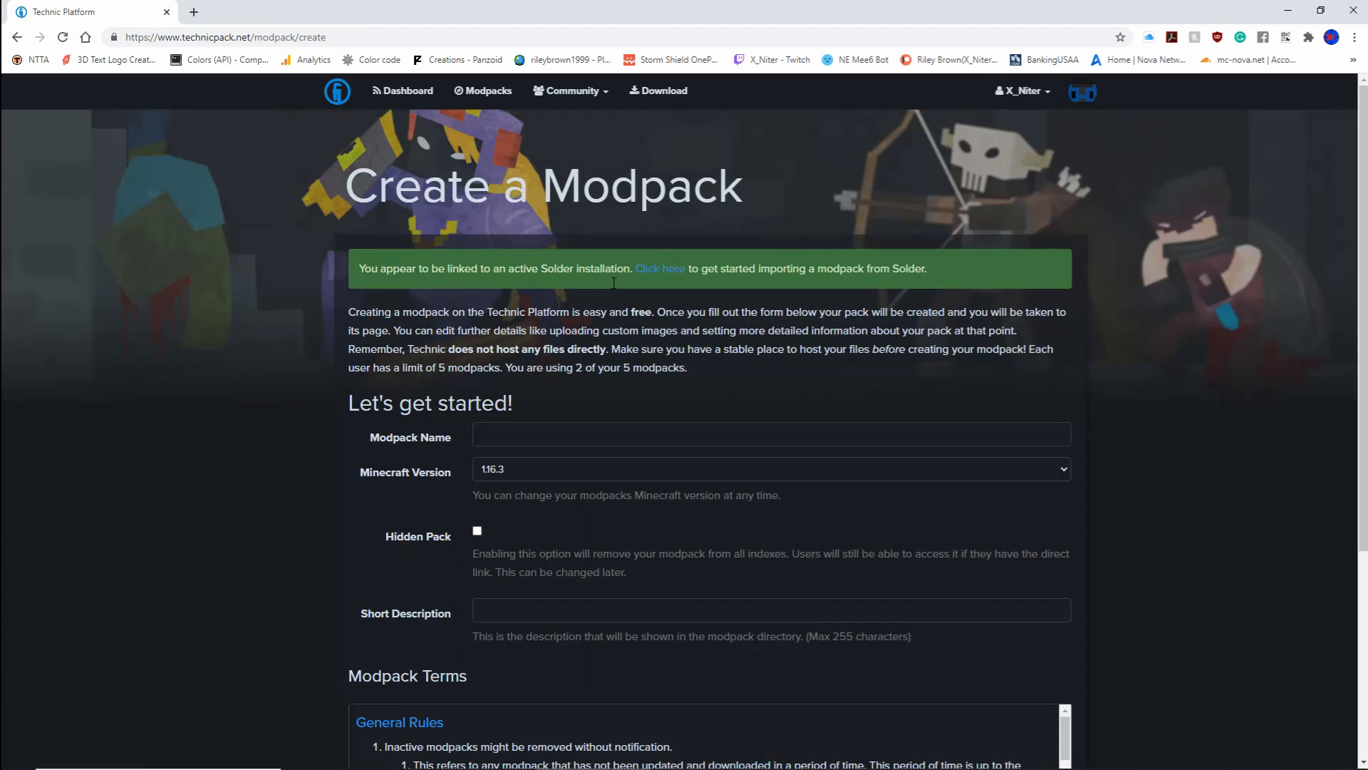
Name the modpack "Niters Modpack" and set its Minecraft version to 1.12.2
scroll(451, 363, "down", 1)
left_click(544, 292)
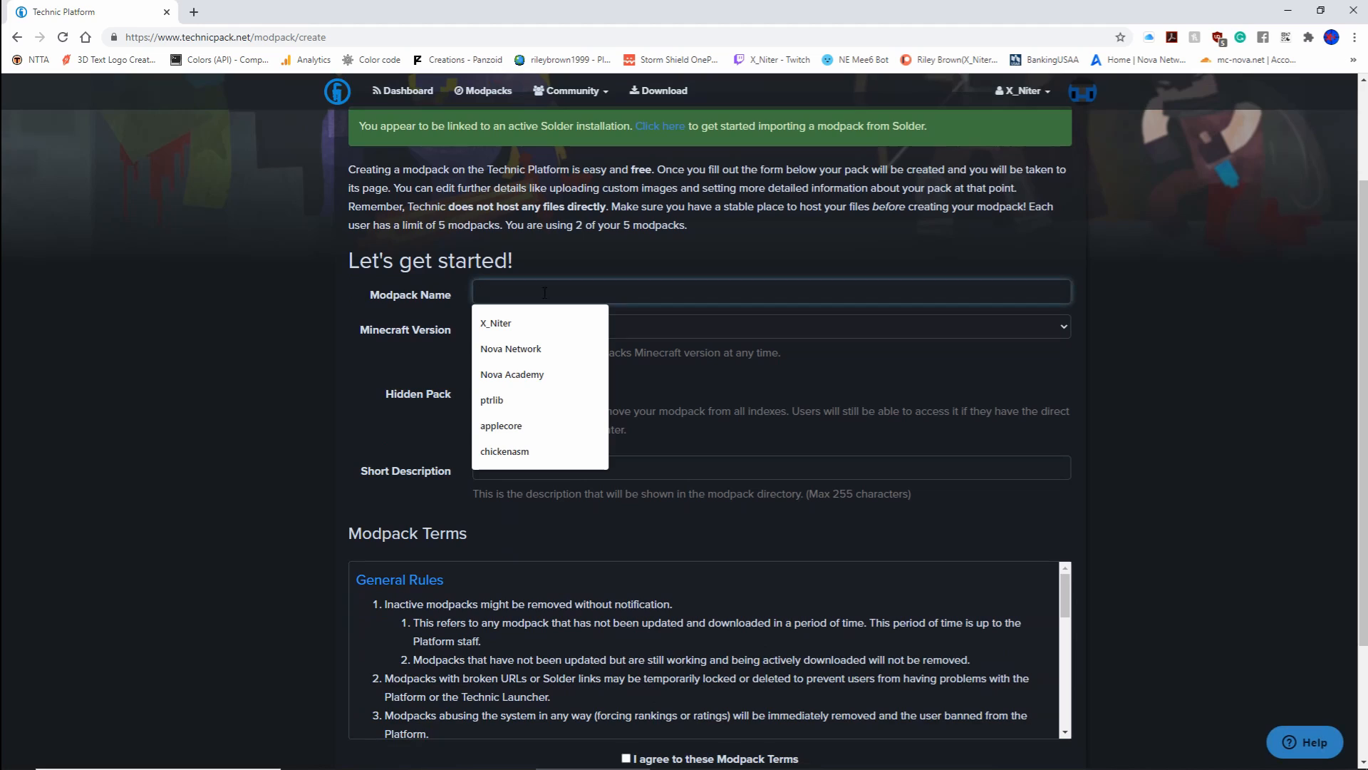
type("Niters Modpack")
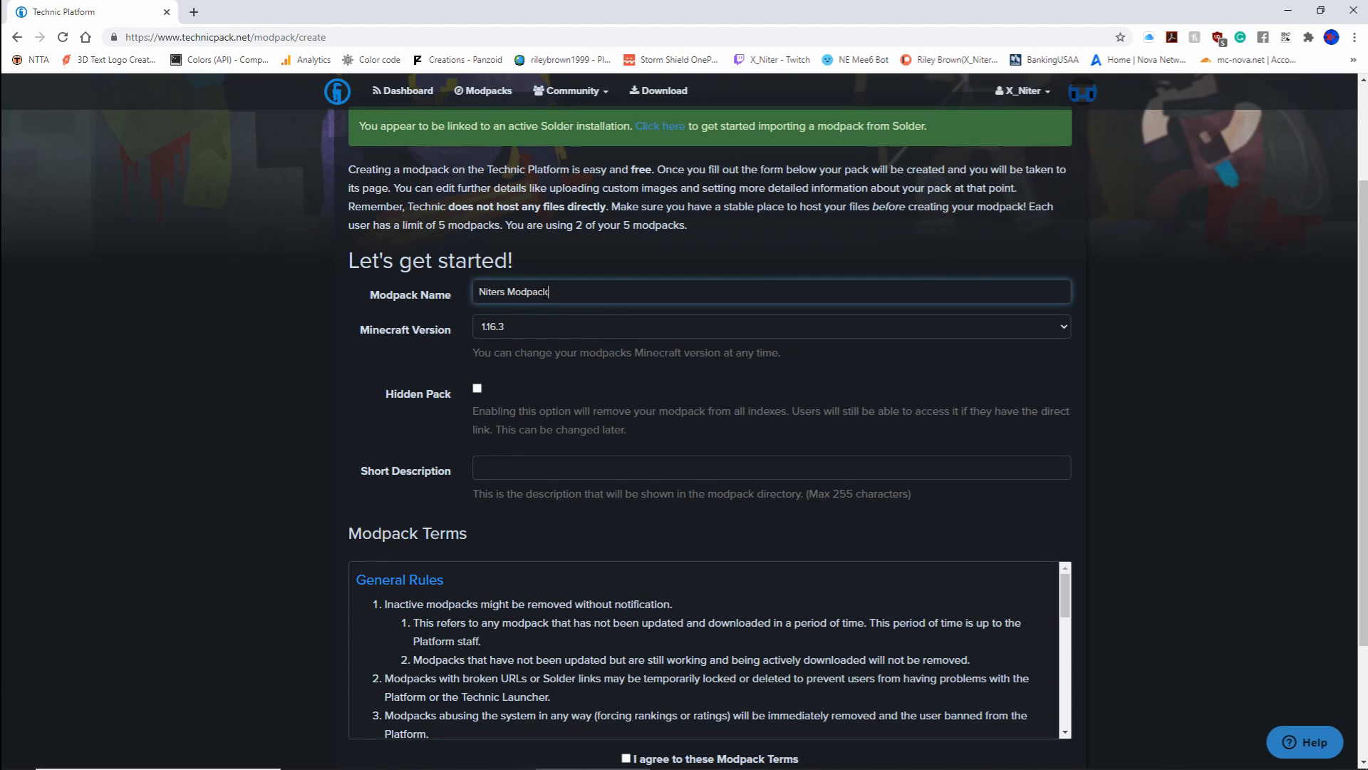
left_click(531, 318)
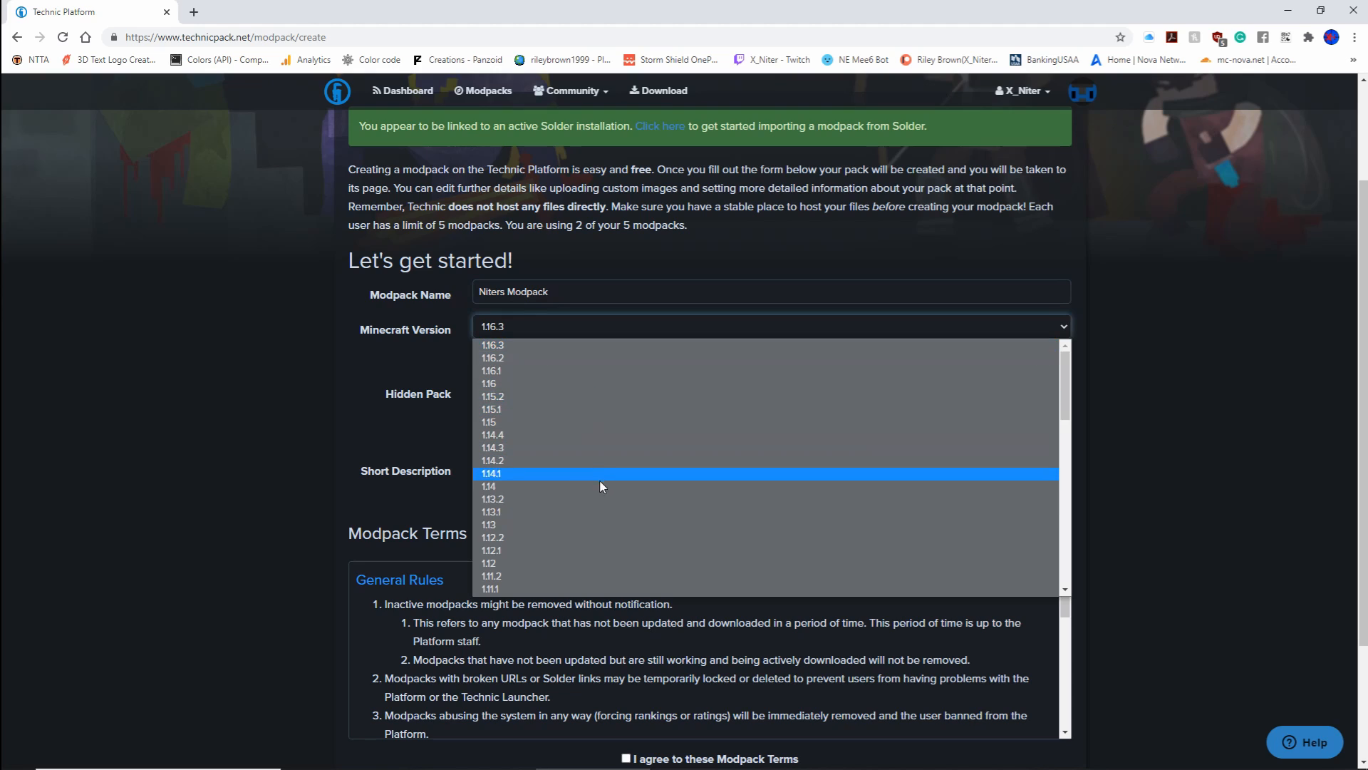
left_click(573, 536)
Leave the Hidden Pack option off and enter the short description "This is Niters youtube modpack"
scroll(453, 400, "down", 1)
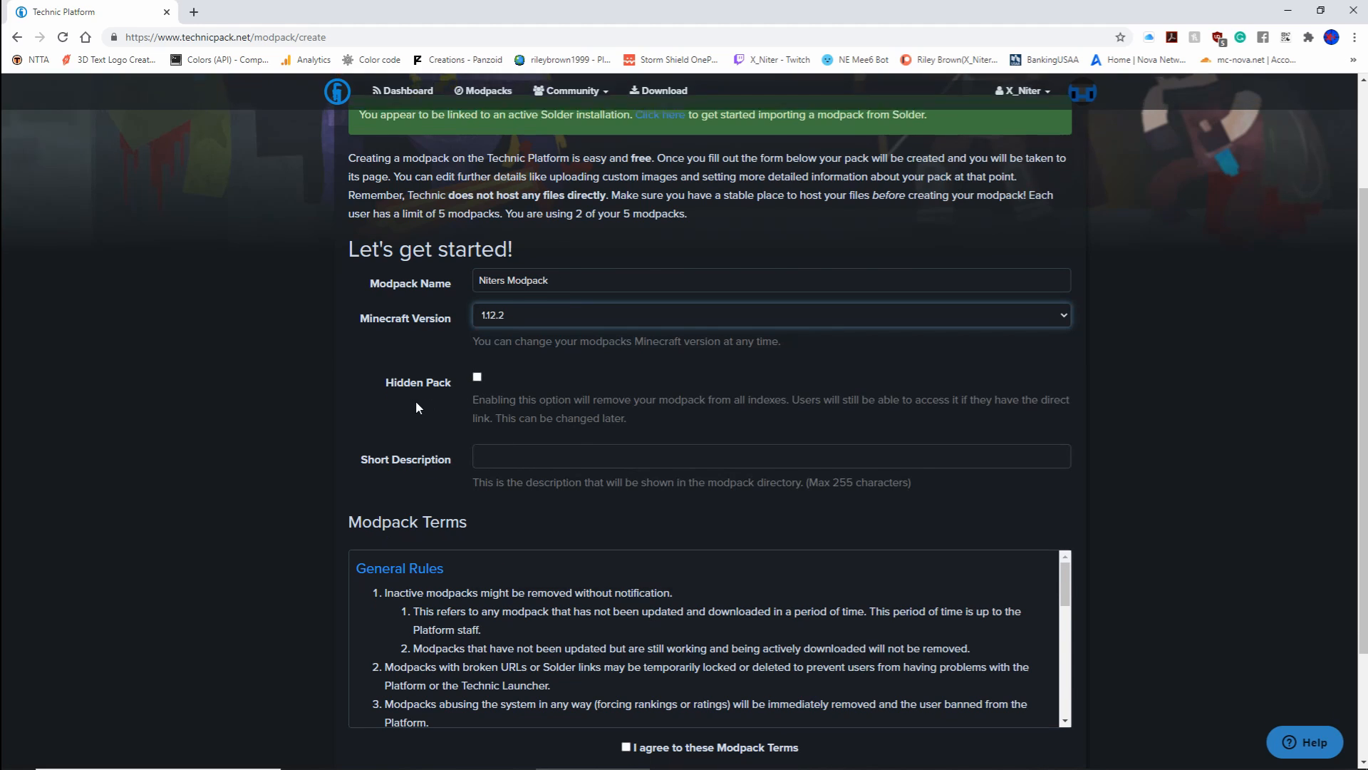
left_click(477, 318)
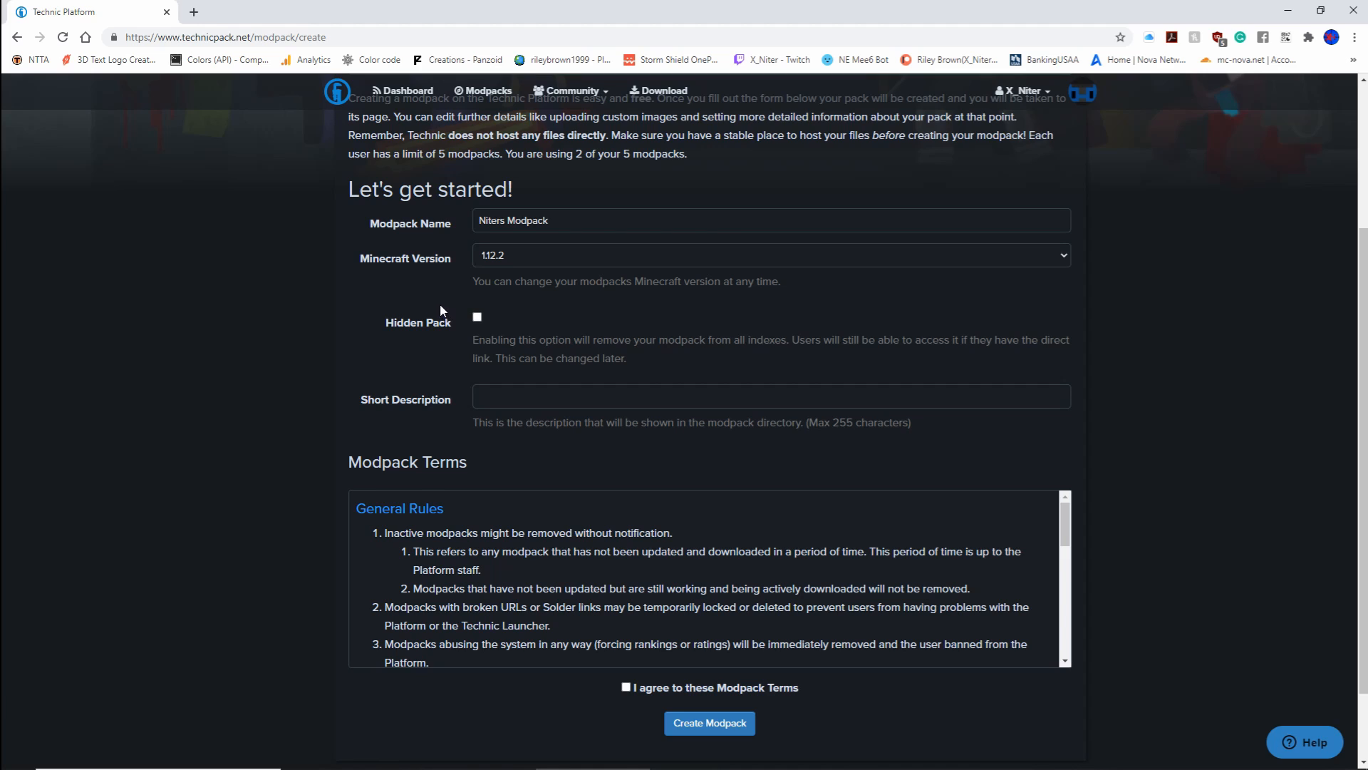
scroll(431, 307, "down", 1)
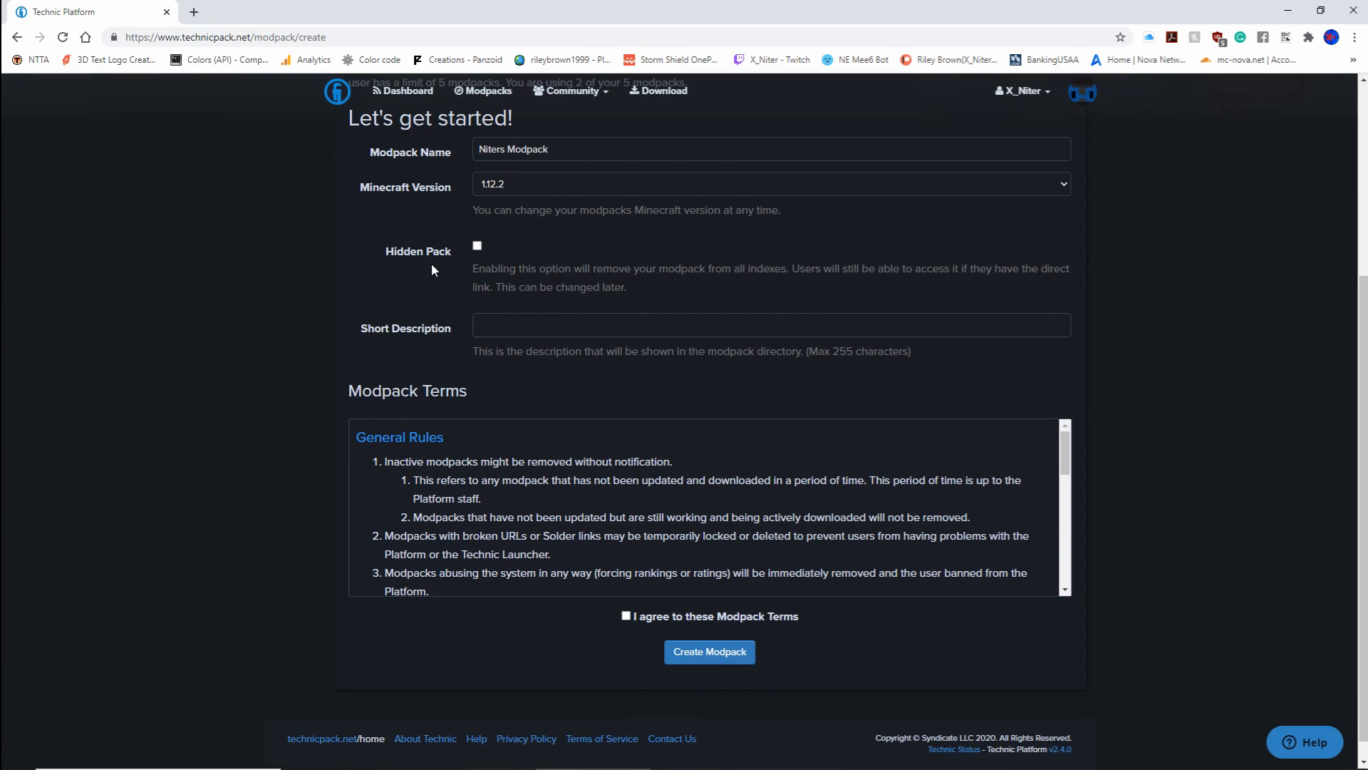
scroll(431, 269, "down", 1)
left_click(508, 307)
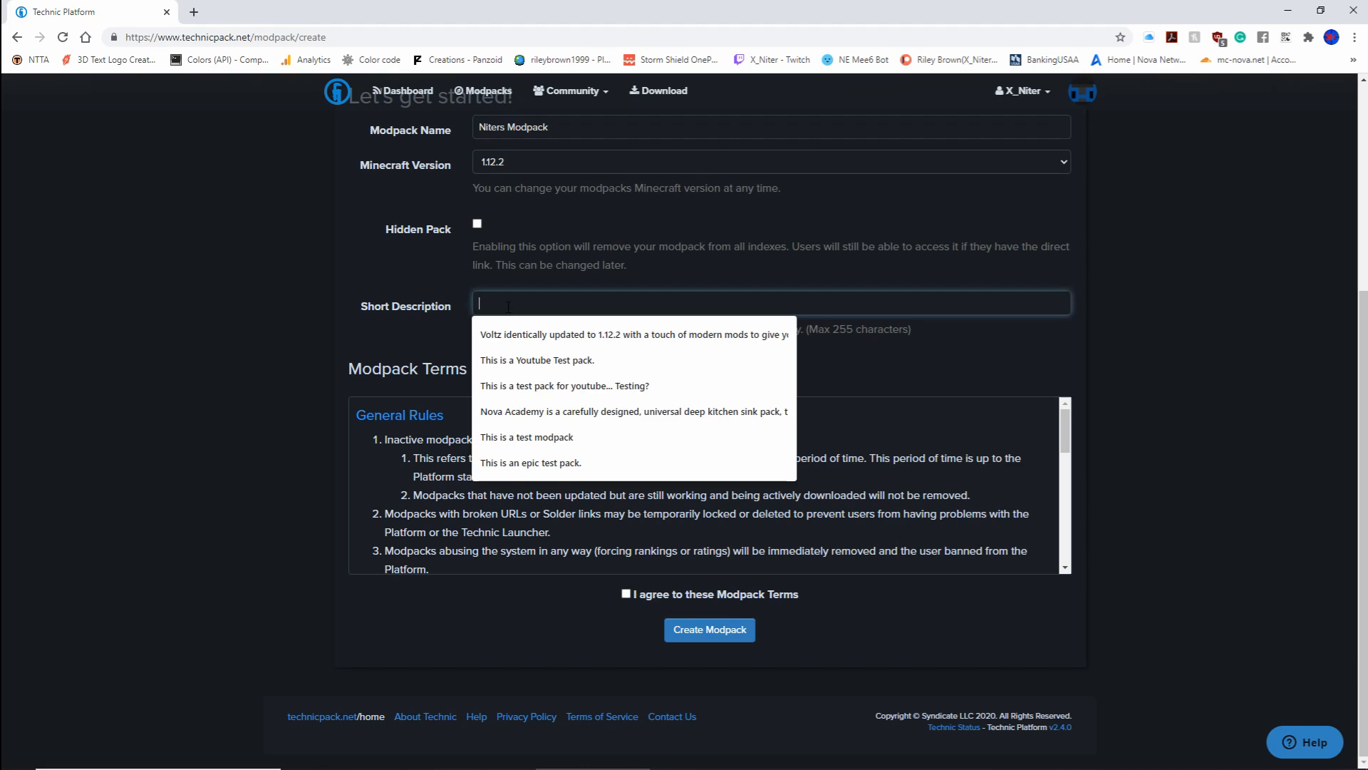
type("This is")
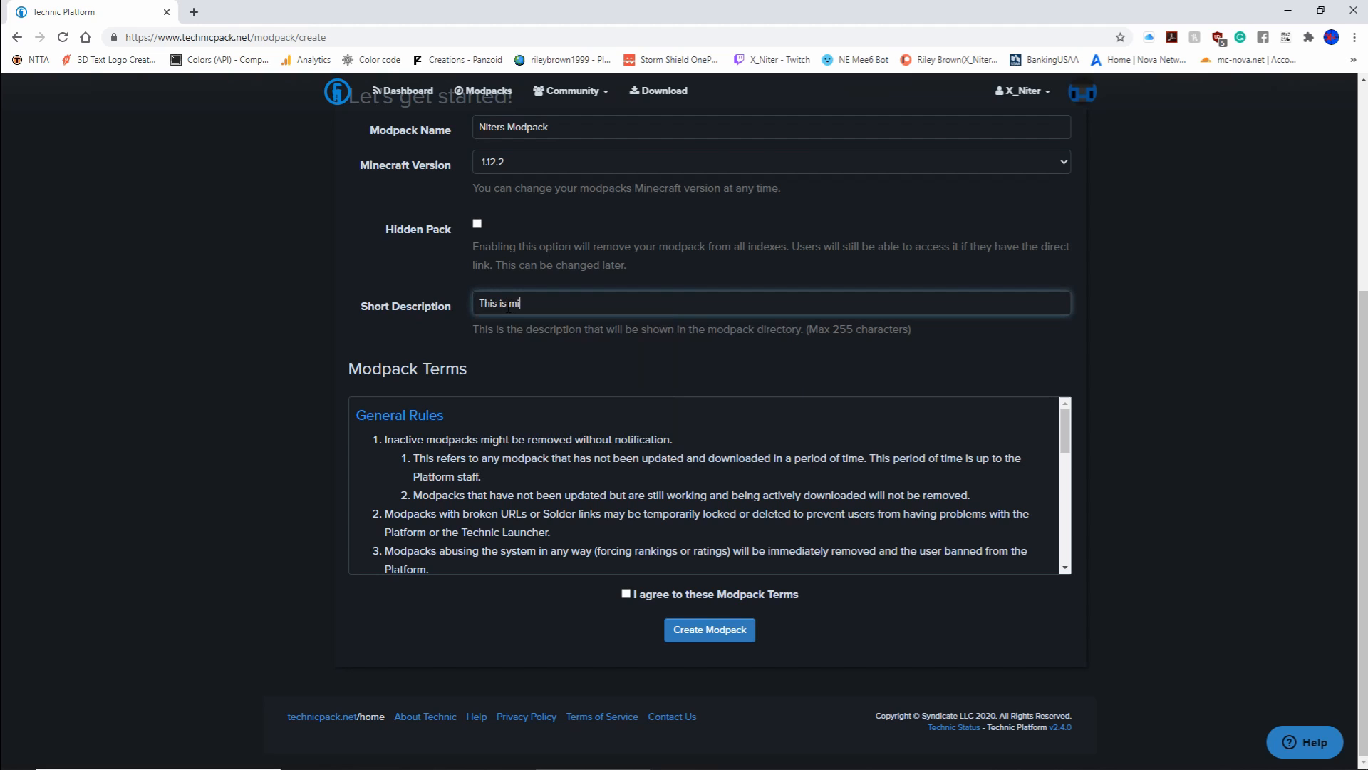
type(" Niters youtube modpack")
Agree to the Modpack Terms and create the modpack
left_click(627, 595)
scroll(685, 522, "down", 7)
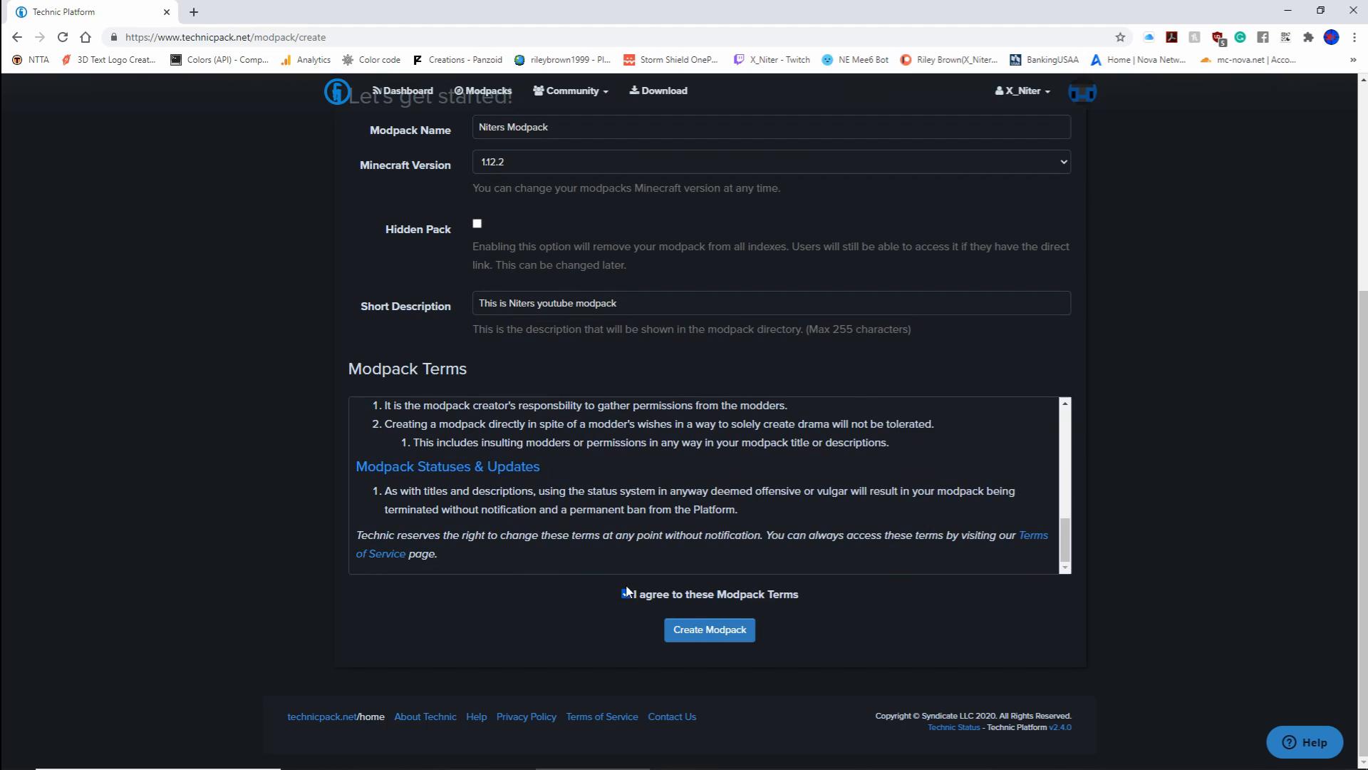
left_click(708, 630)
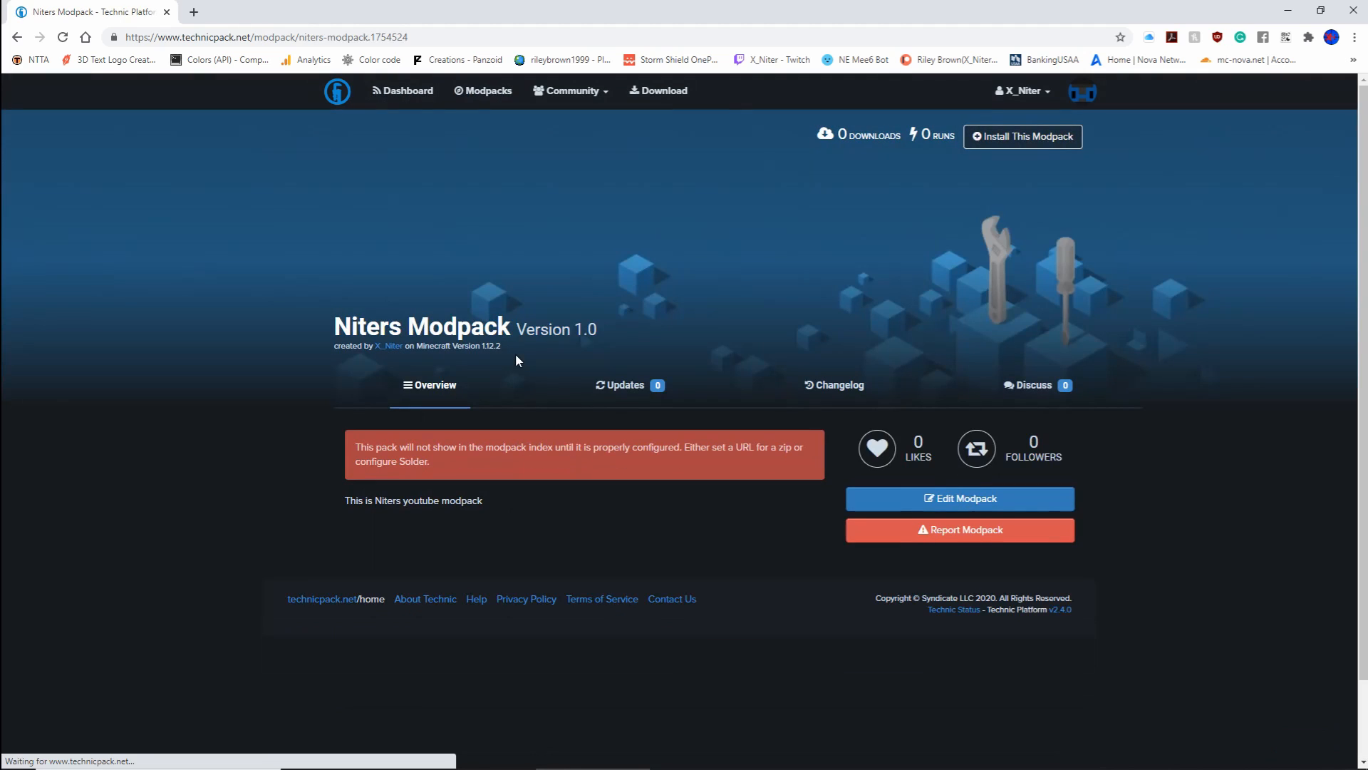
Read the configuration notice on the Niters Modpack page and open the modpack's General Settings for editing
left_click_drag(358, 447, 677, 468)
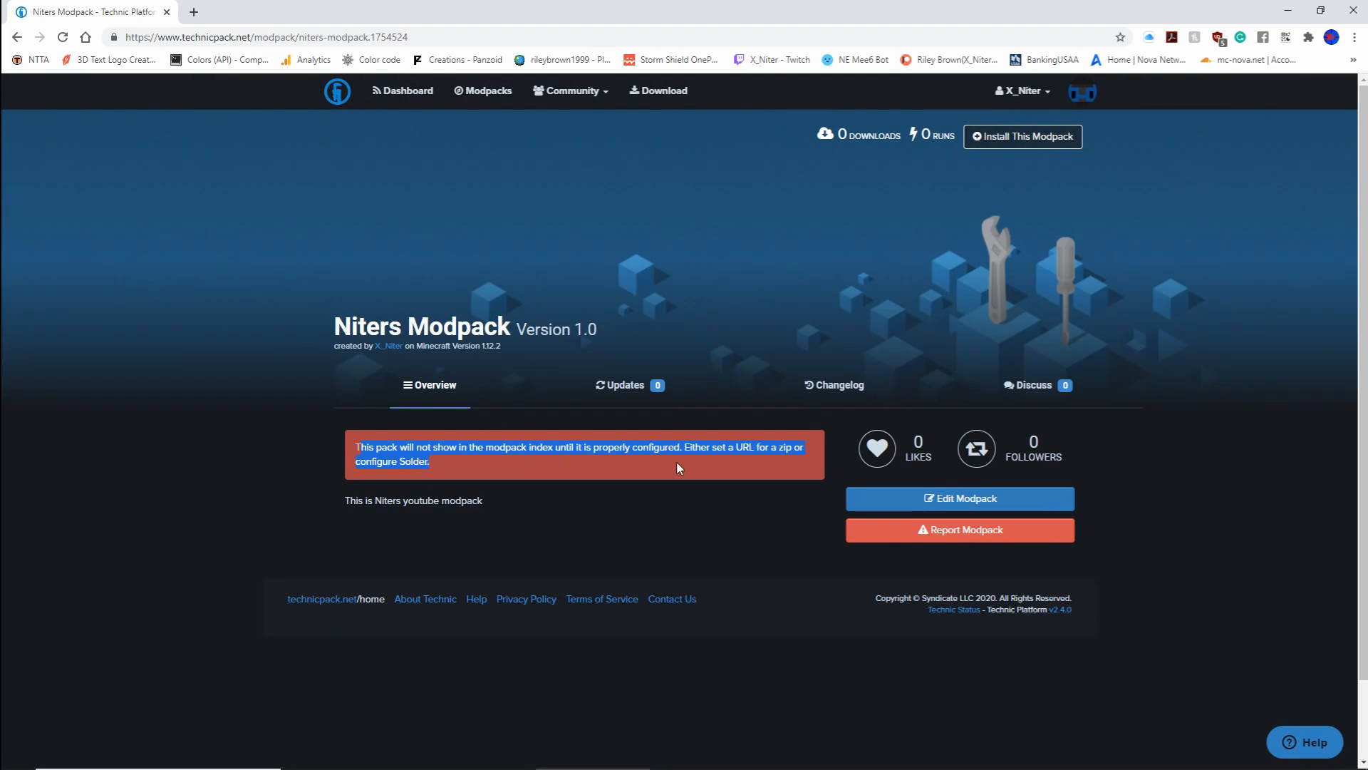
left_click(577, 453)
left_click_drag(501, 478, 377, 442)
left_click_drag(467, 467, 366, 450)
left_click(606, 472)
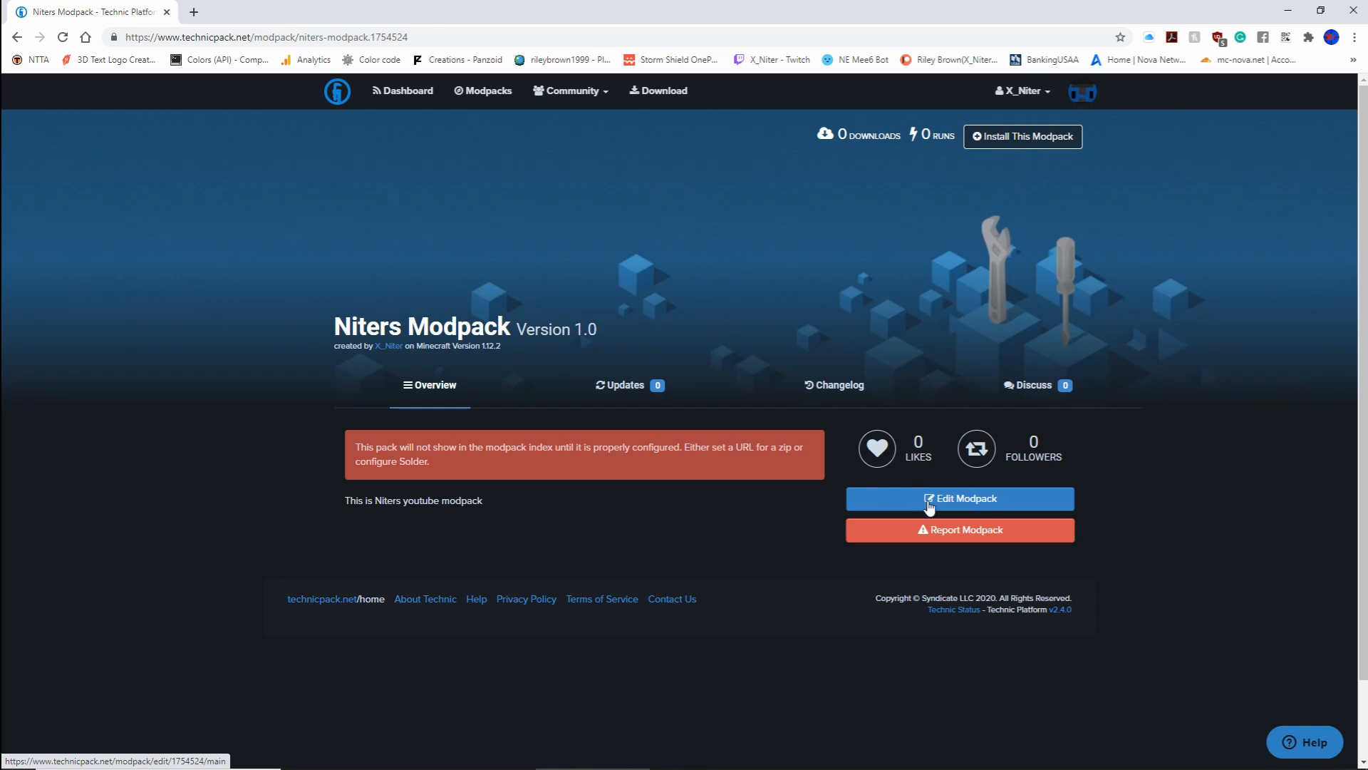
left_click(959, 503)
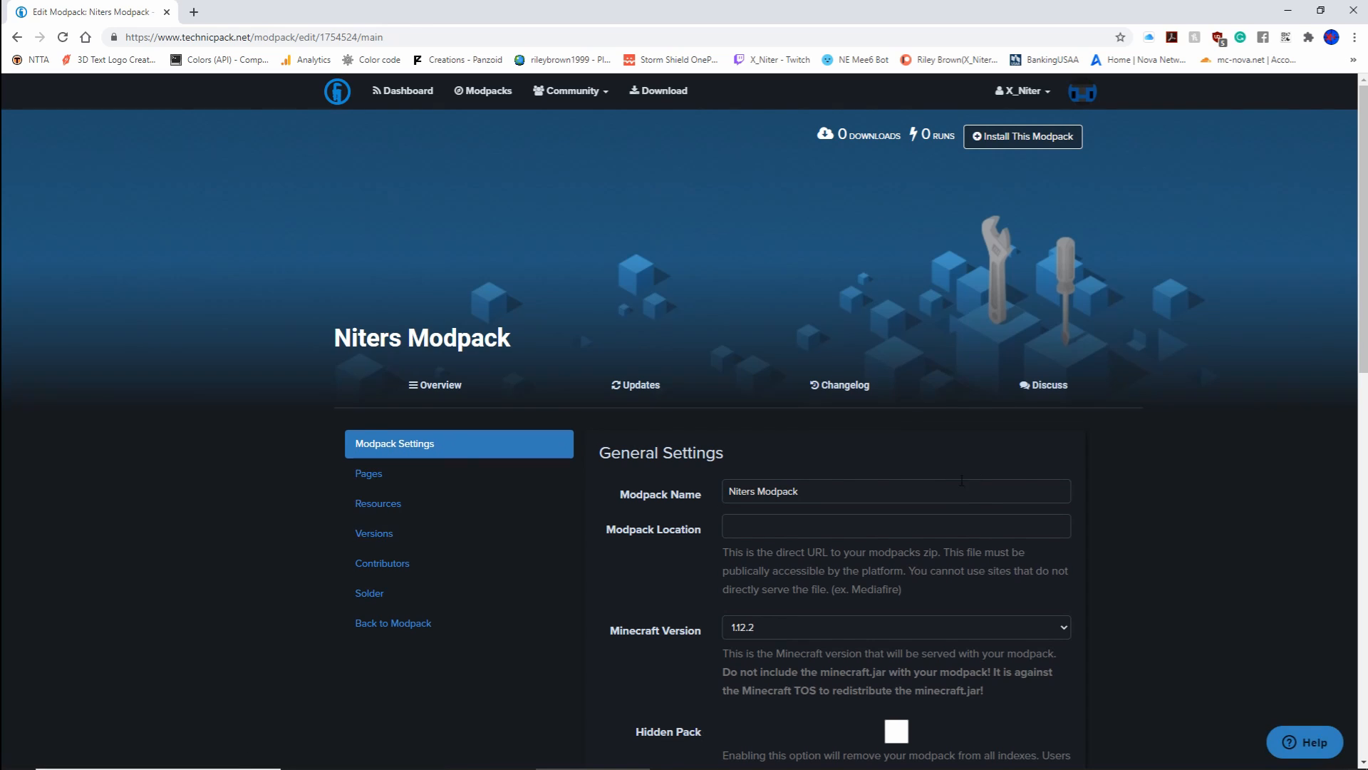
Review the modpack's General Settings from Modpack Location through Hidden Pack, Force Directory Change and Modpack Tags
scroll(711, 408, "down", 2)
scroll(768, 374, "down", 1)
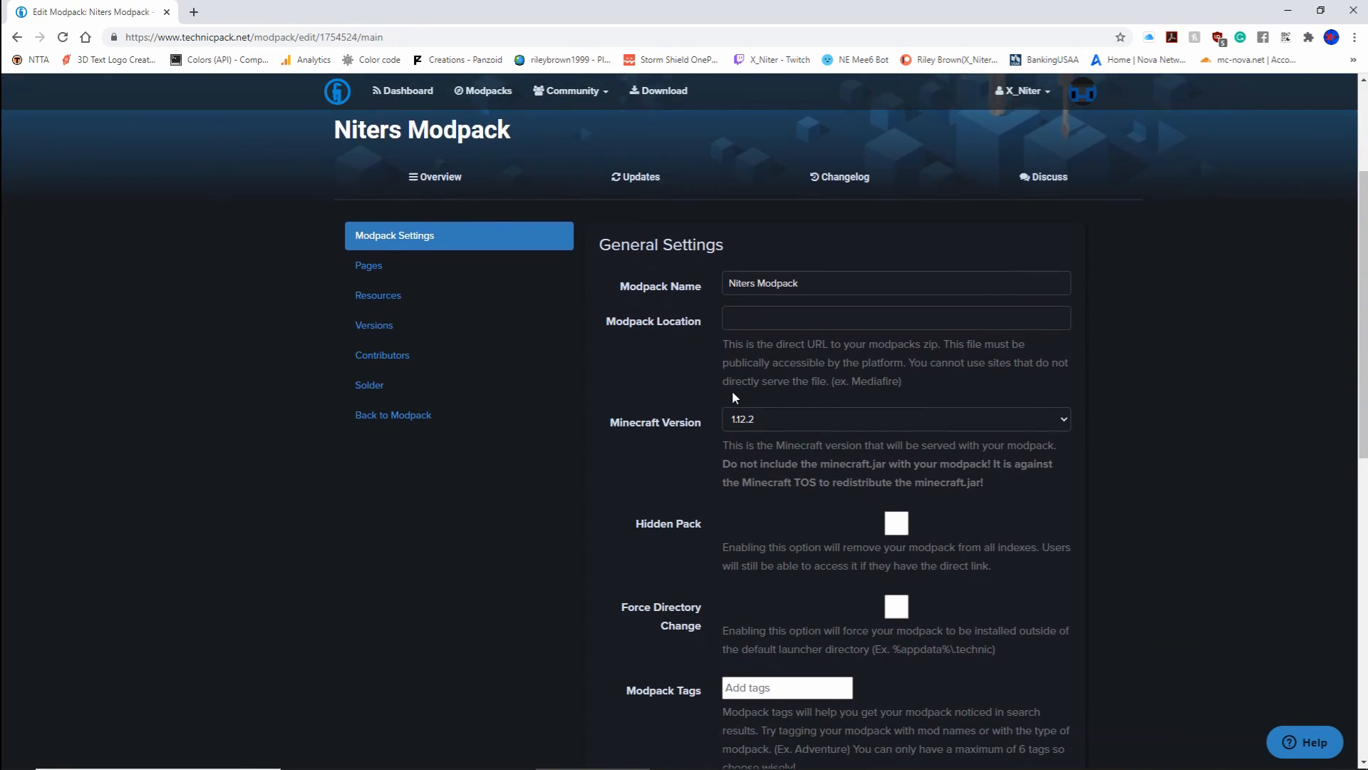
left_click(752, 313)
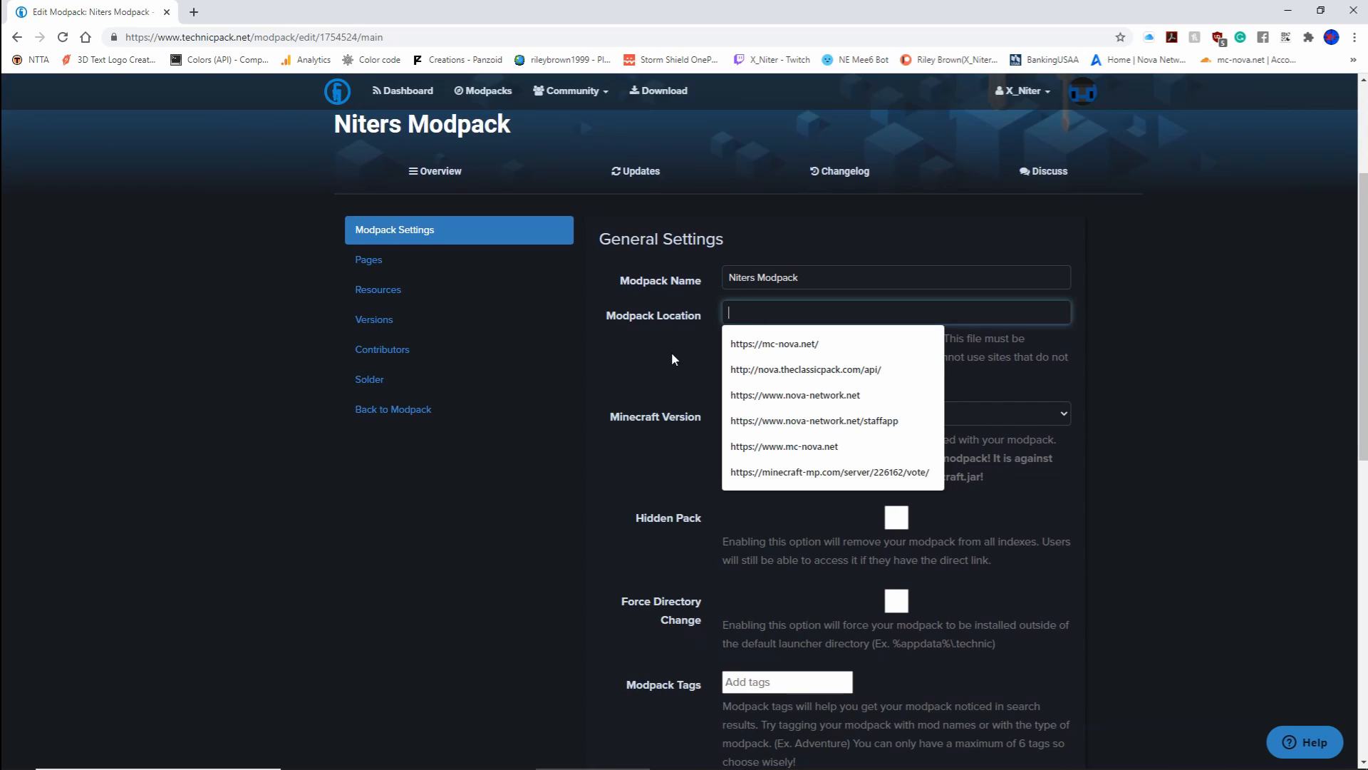
left_click(672, 355)
scroll(674, 358, "down", 1)
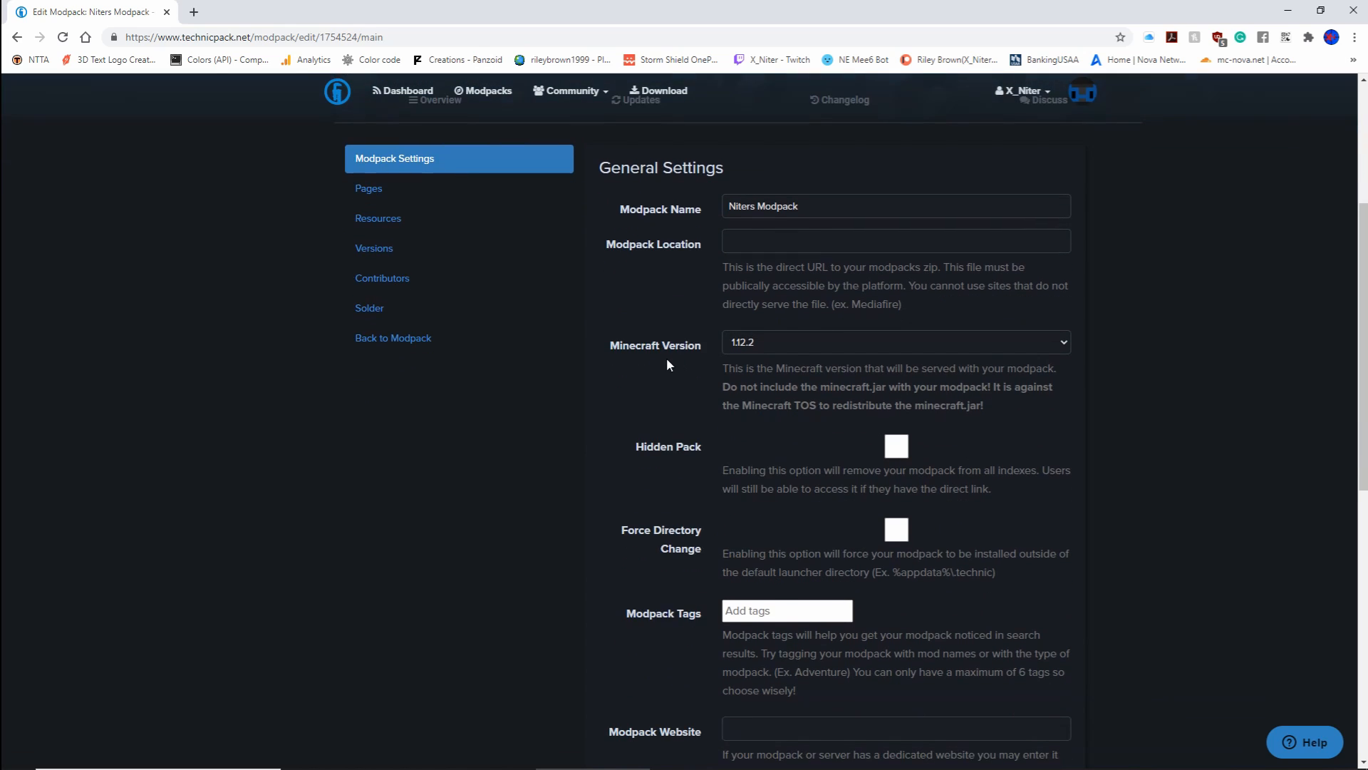
scroll(662, 352, "down", 1)
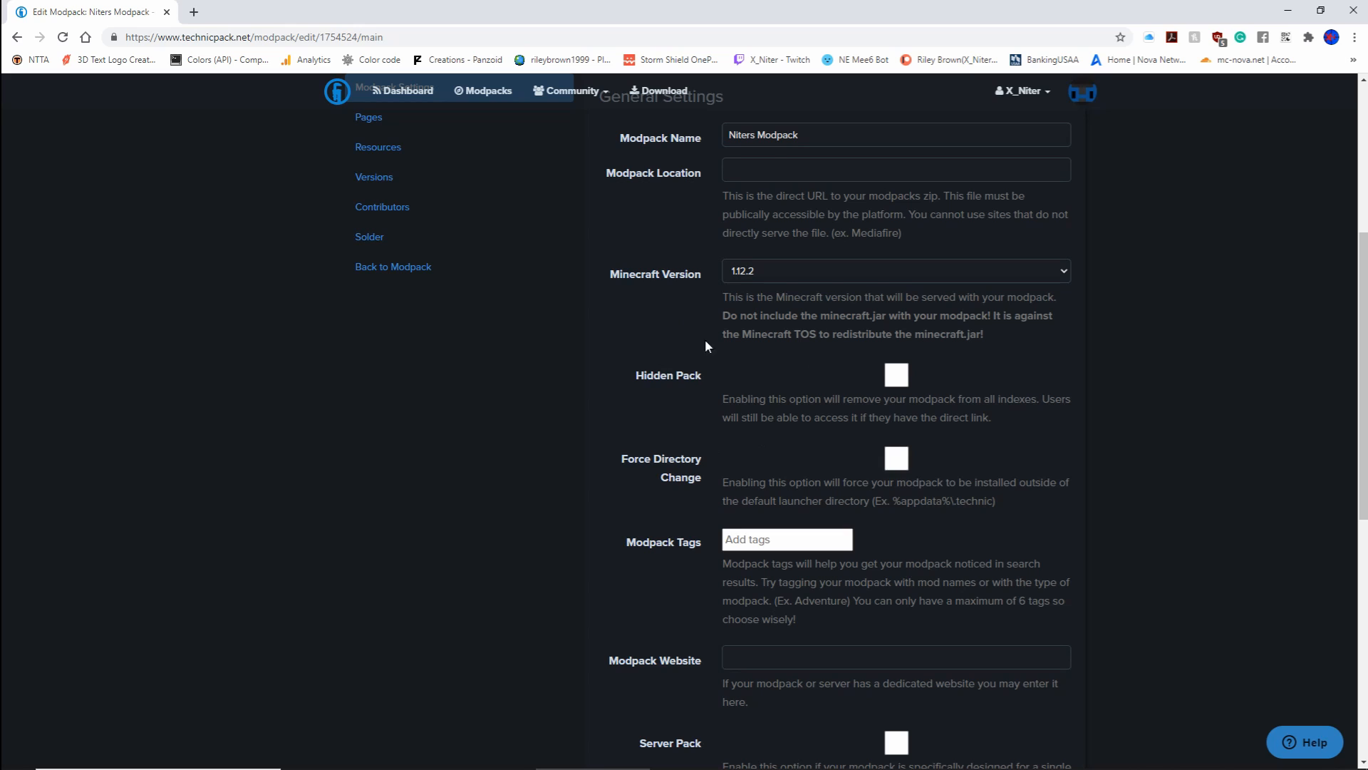
scroll(663, 294, "down", 1)
scroll(620, 435, "down", 2)
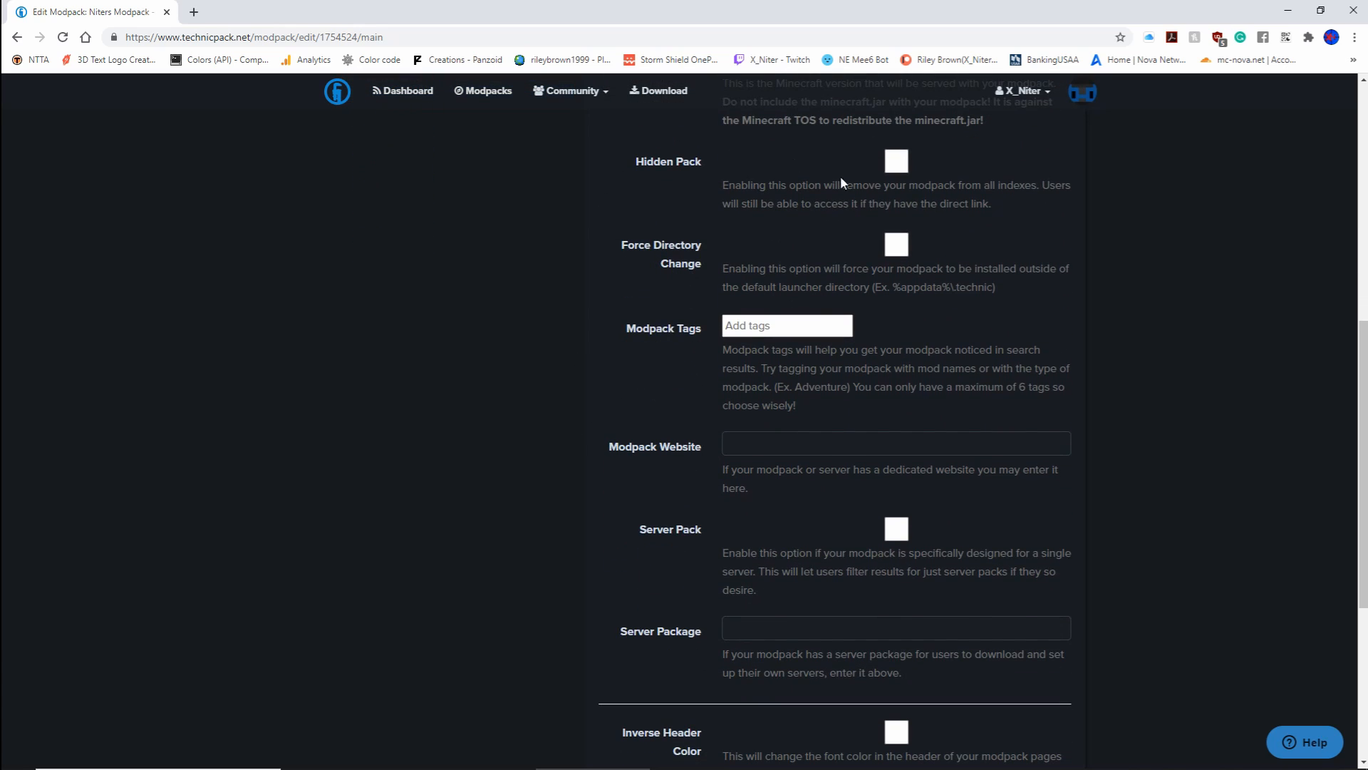
scroll(698, 305, "down", 1)
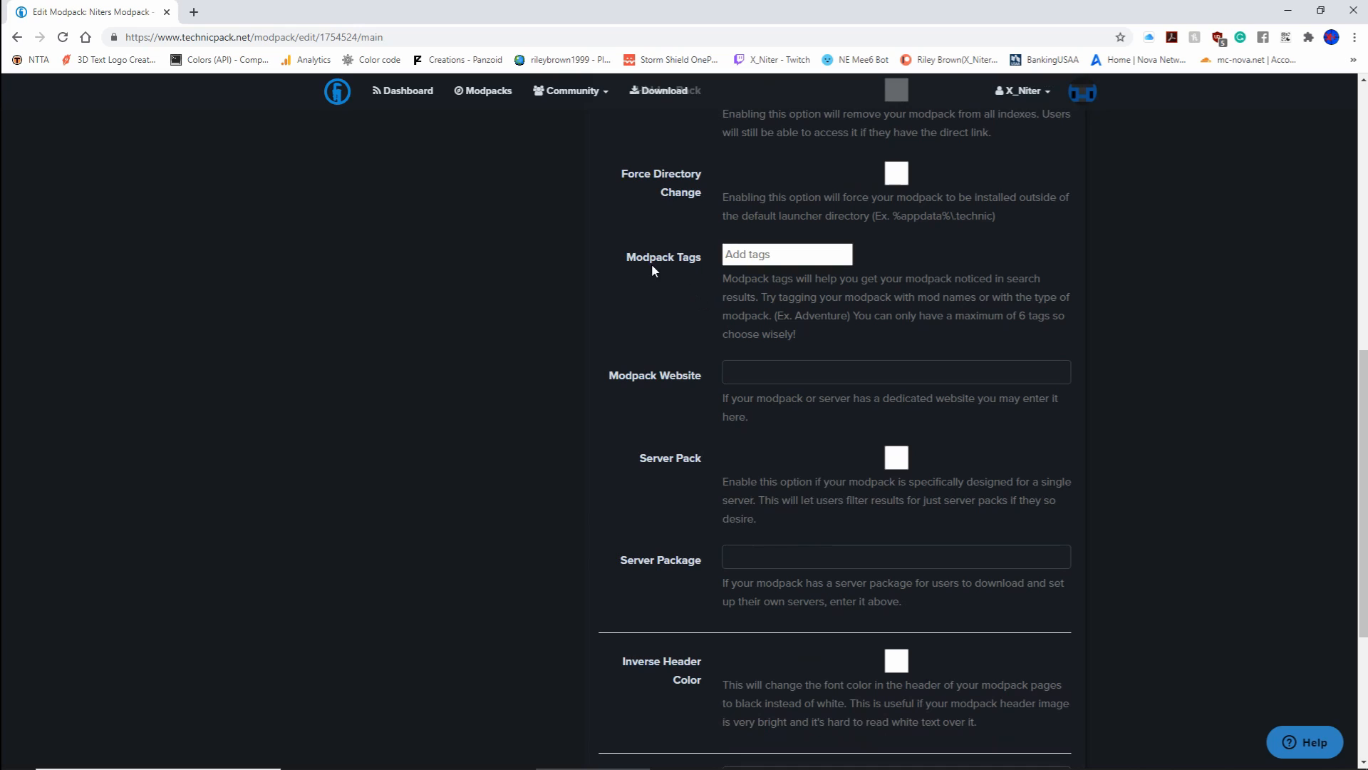
left_click(776, 261)
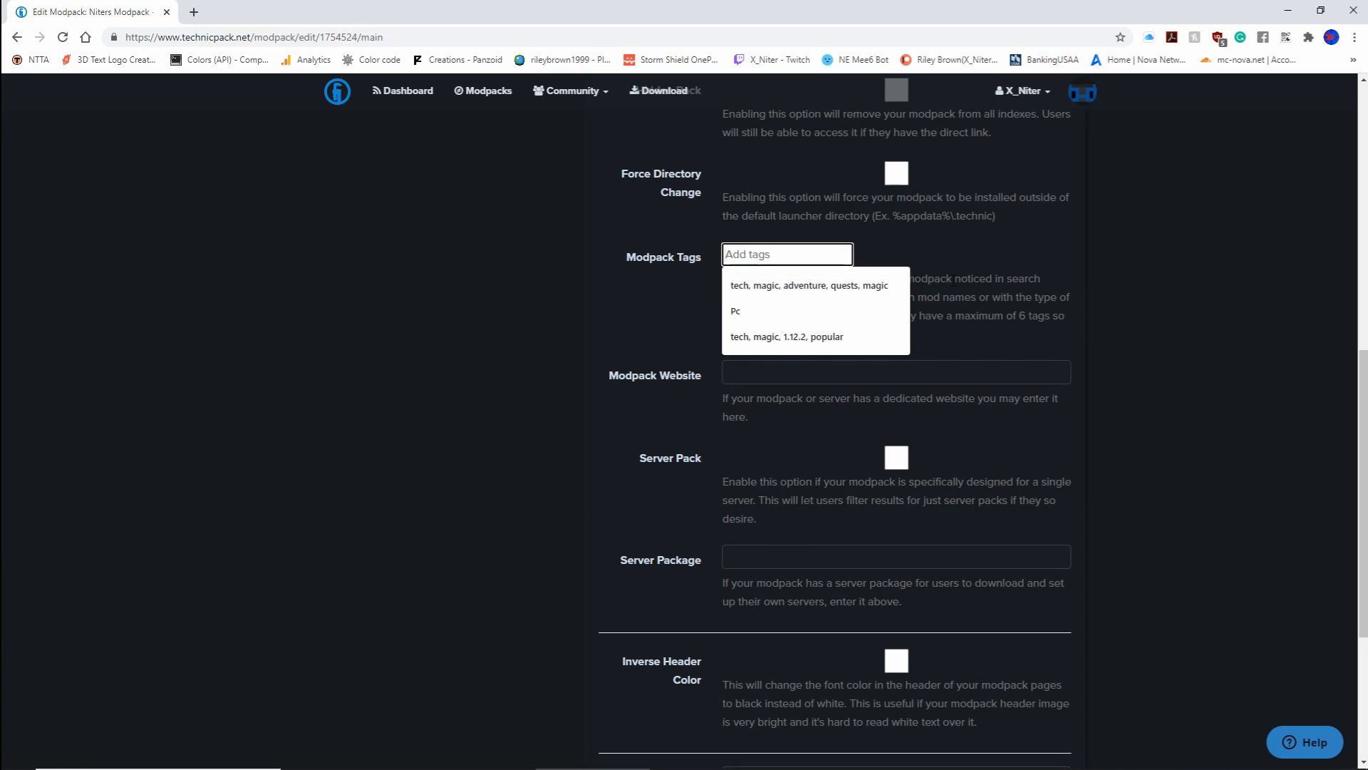
left_click(933, 281)
left_click(784, 259)
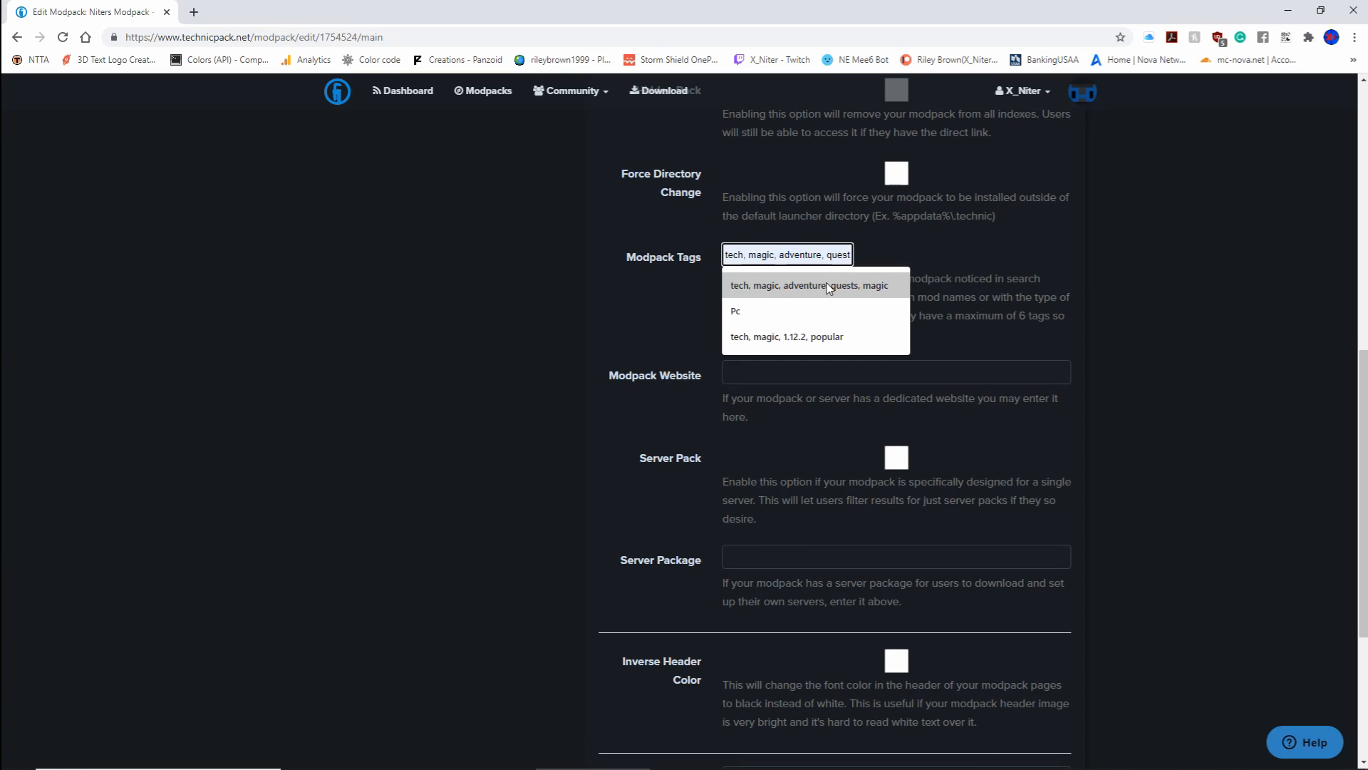
left_click(973, 279)
scroll(755, 321, "down", 1)
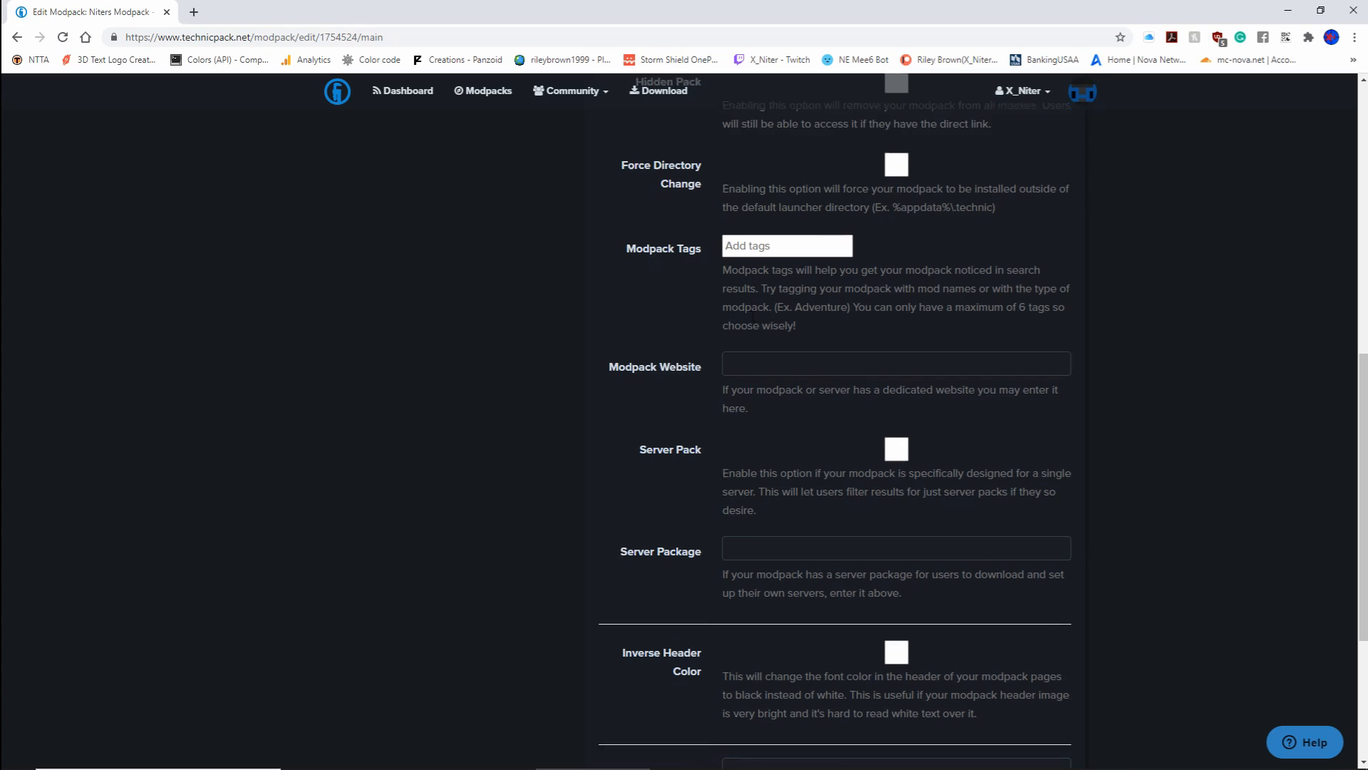
left_click(672, 306)
left_click(729, 300)
left_click(639, 305)
Review the Server Pack, Server Package, Inverse Header Color and Discord Server ID settings, and return to Modpack Location
scroll(640, 306, "down", 1)
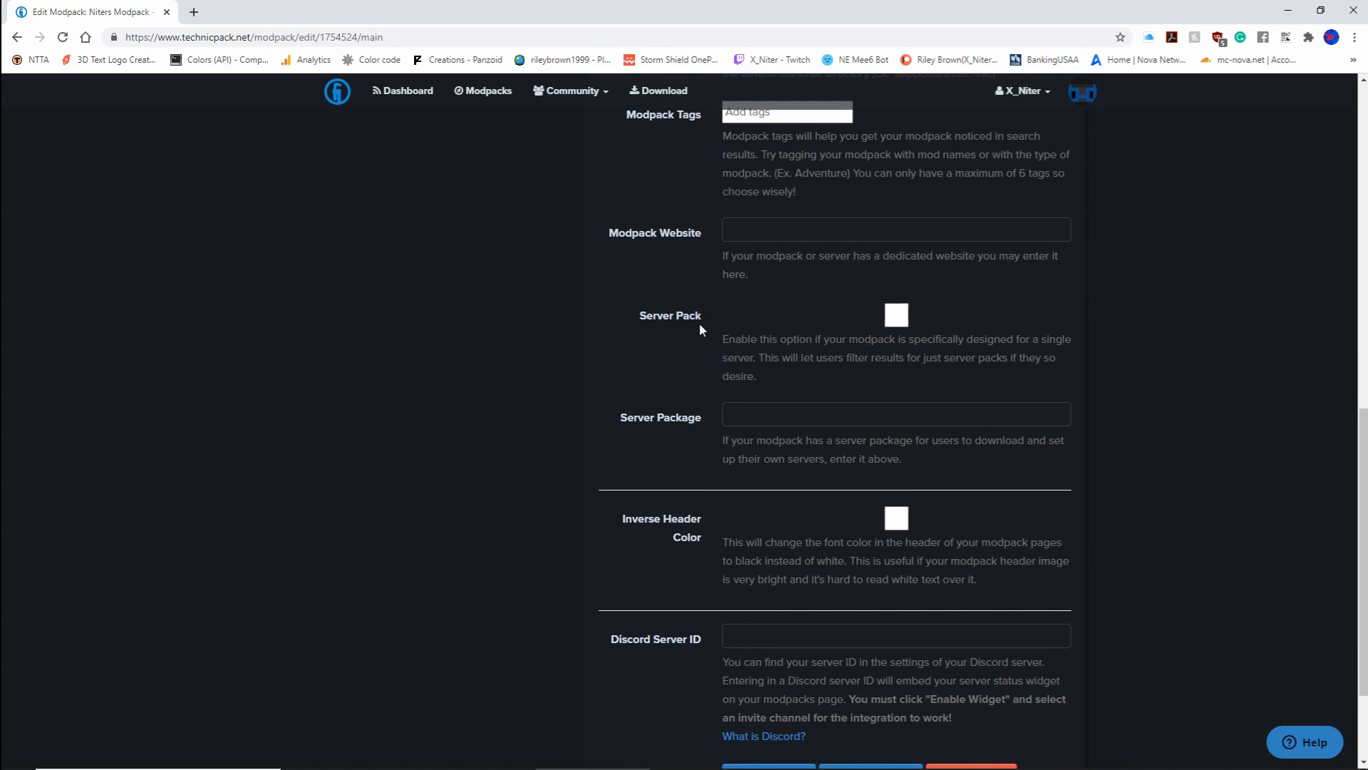
scroll(677, 328, "down", 2)
left_click(792, 273)
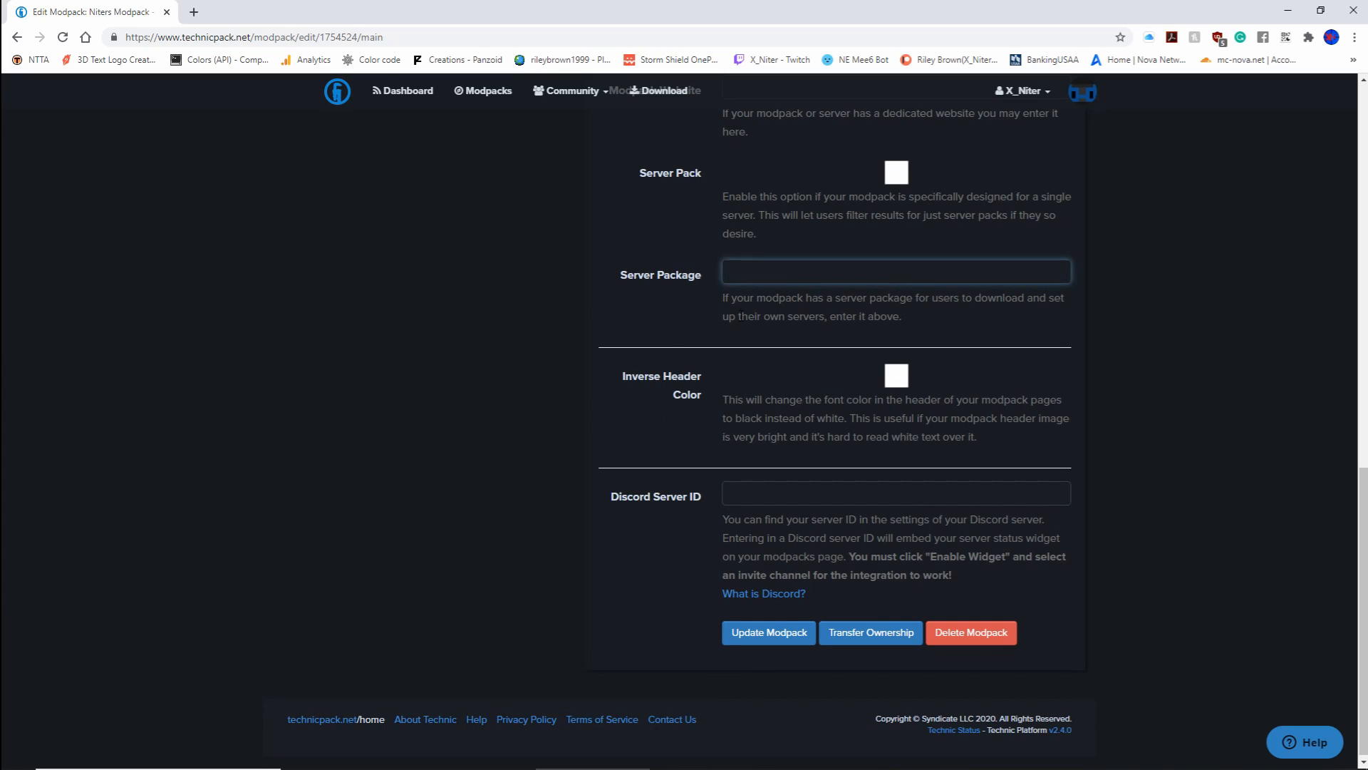
left_click(668, 339)
scroll(667, 339, "down", 1)
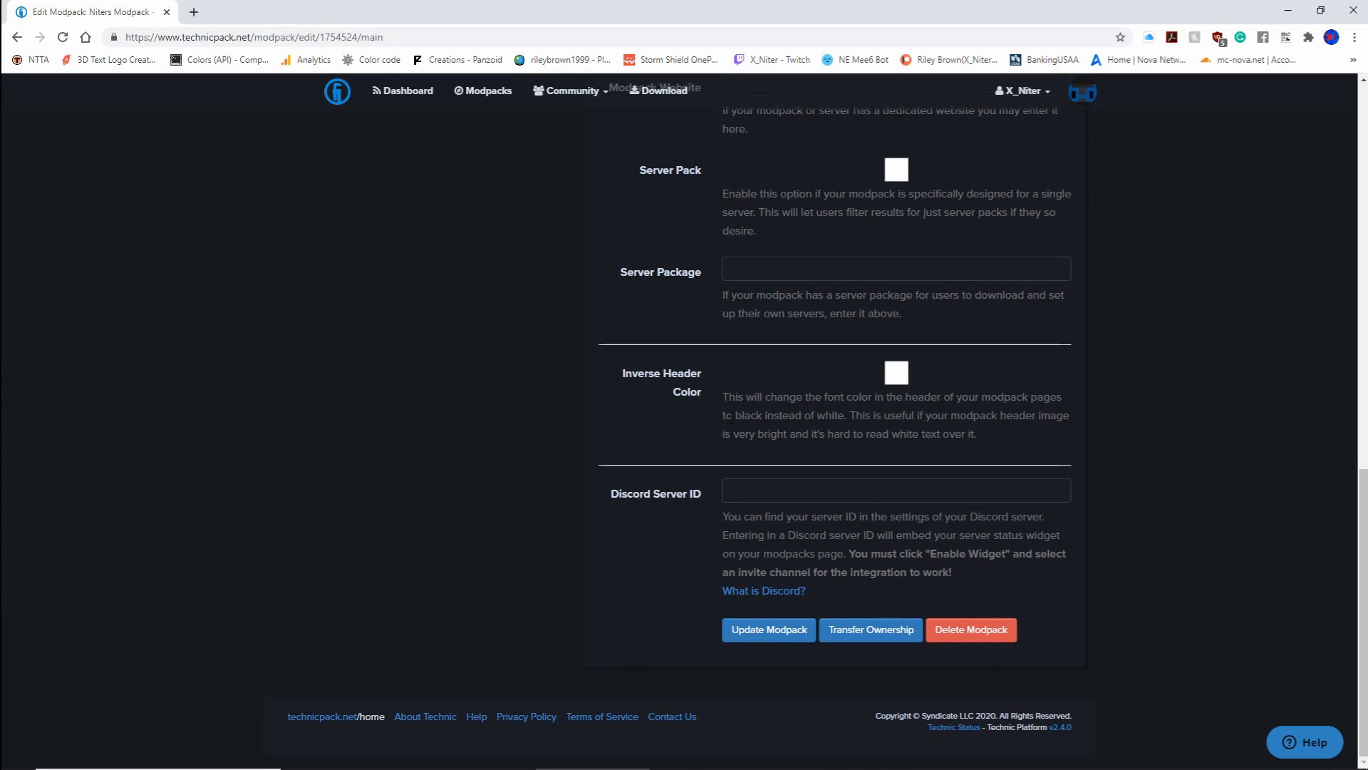
left_click_drag(990, 455, 698, 394)
left_click(688, 419)
left_click(740, 494)
left_click(719, 477)
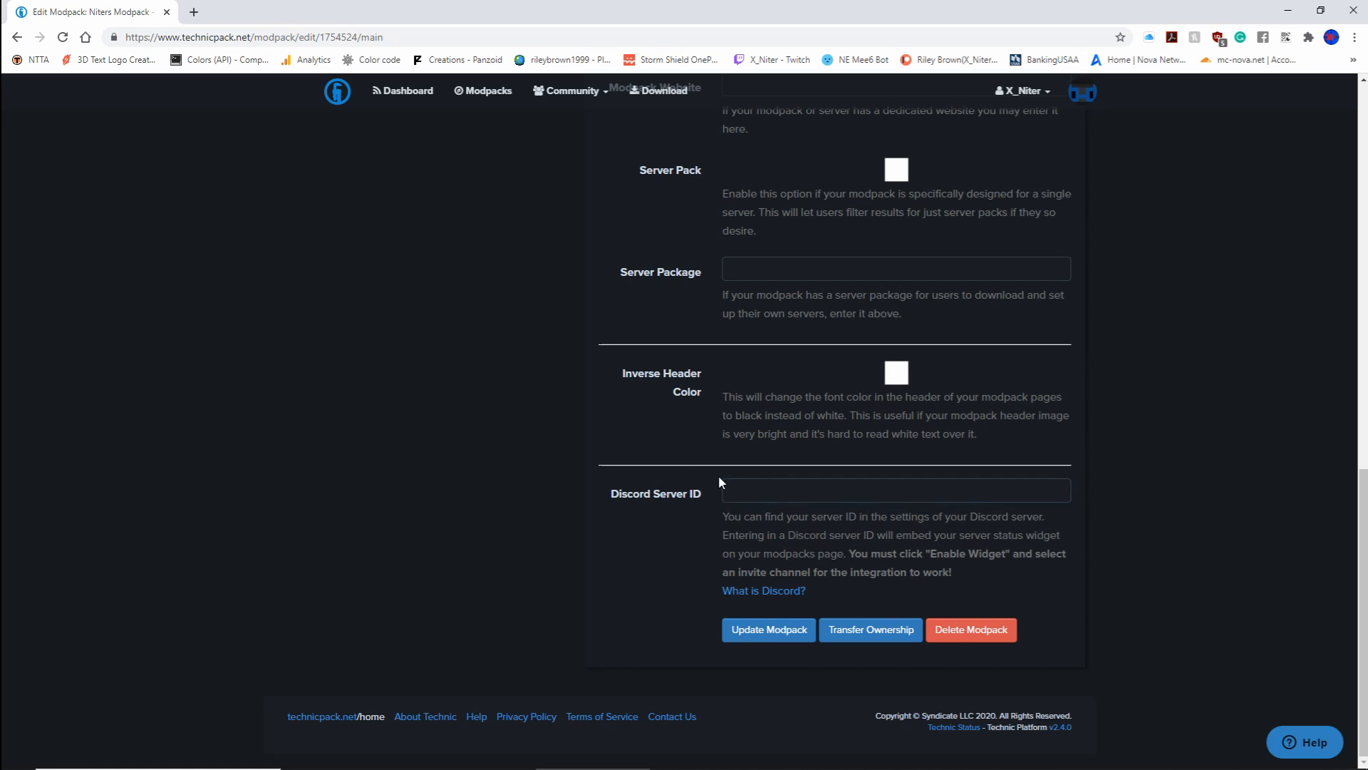
left_click(953, 483)
left_click(695, 446)
scroll(684, 449, "up", 9)
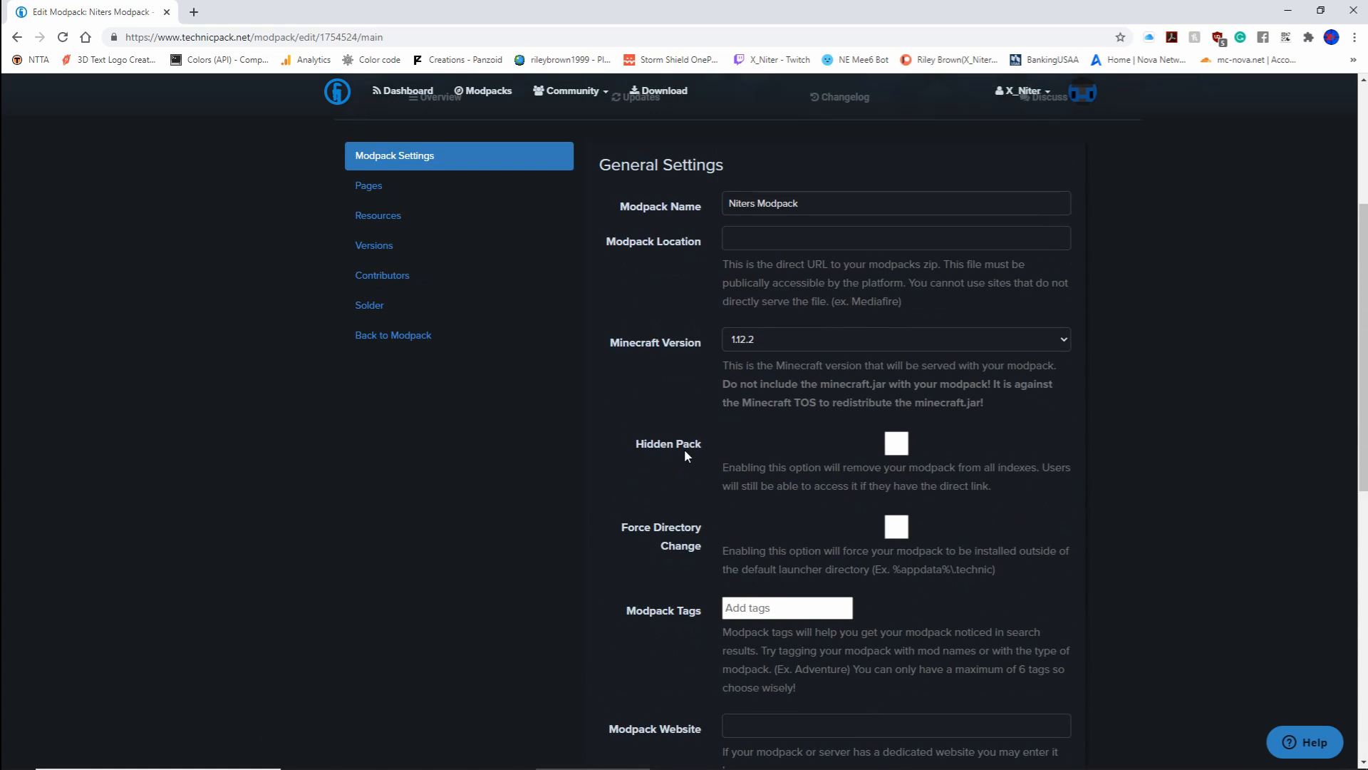
scroll(684, 450, "up", 2)
left_click(731, 385)
left_click(672, 402)
left_click(728, 389)
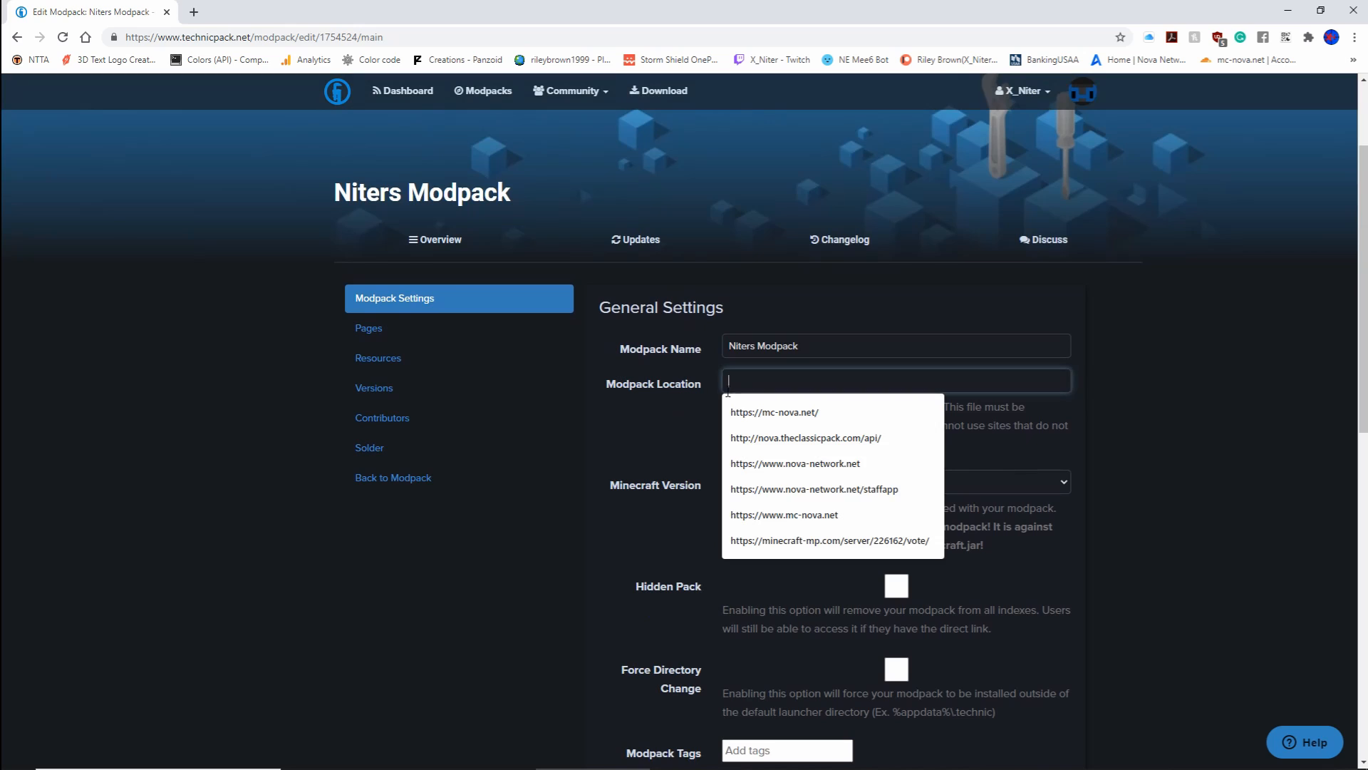
left_click(665, 402)
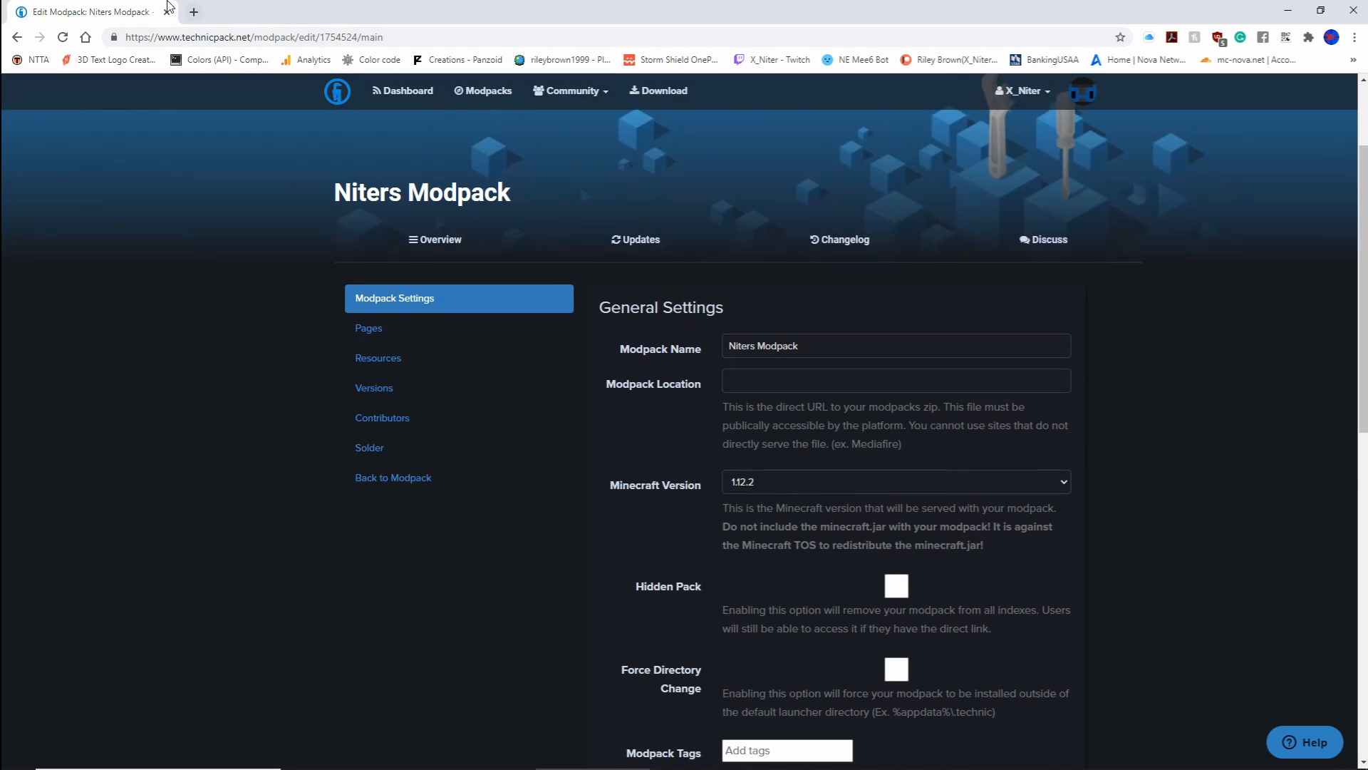
Open dropbox.com in a new browser tab, show all files and collapse the "New for you" pop-up
left_click(194, 13)
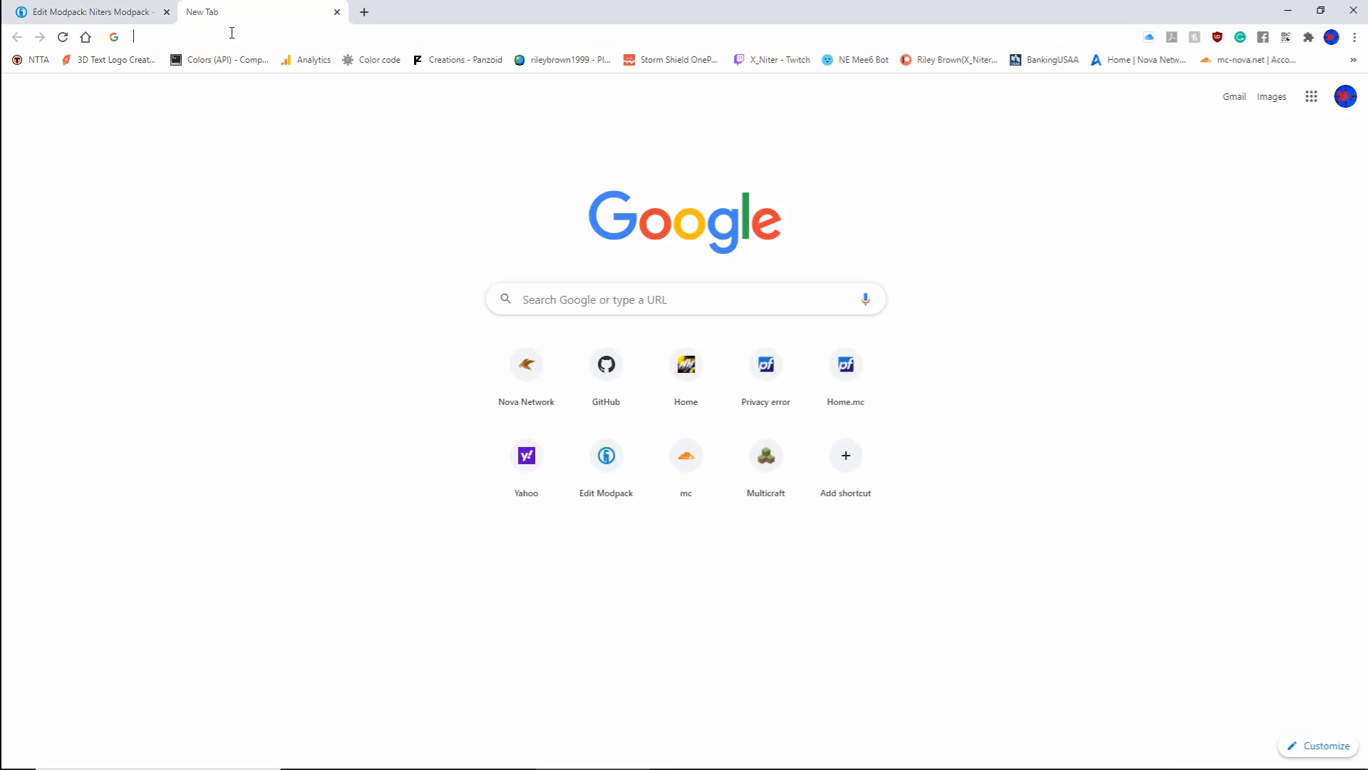
type("dropbox.com")
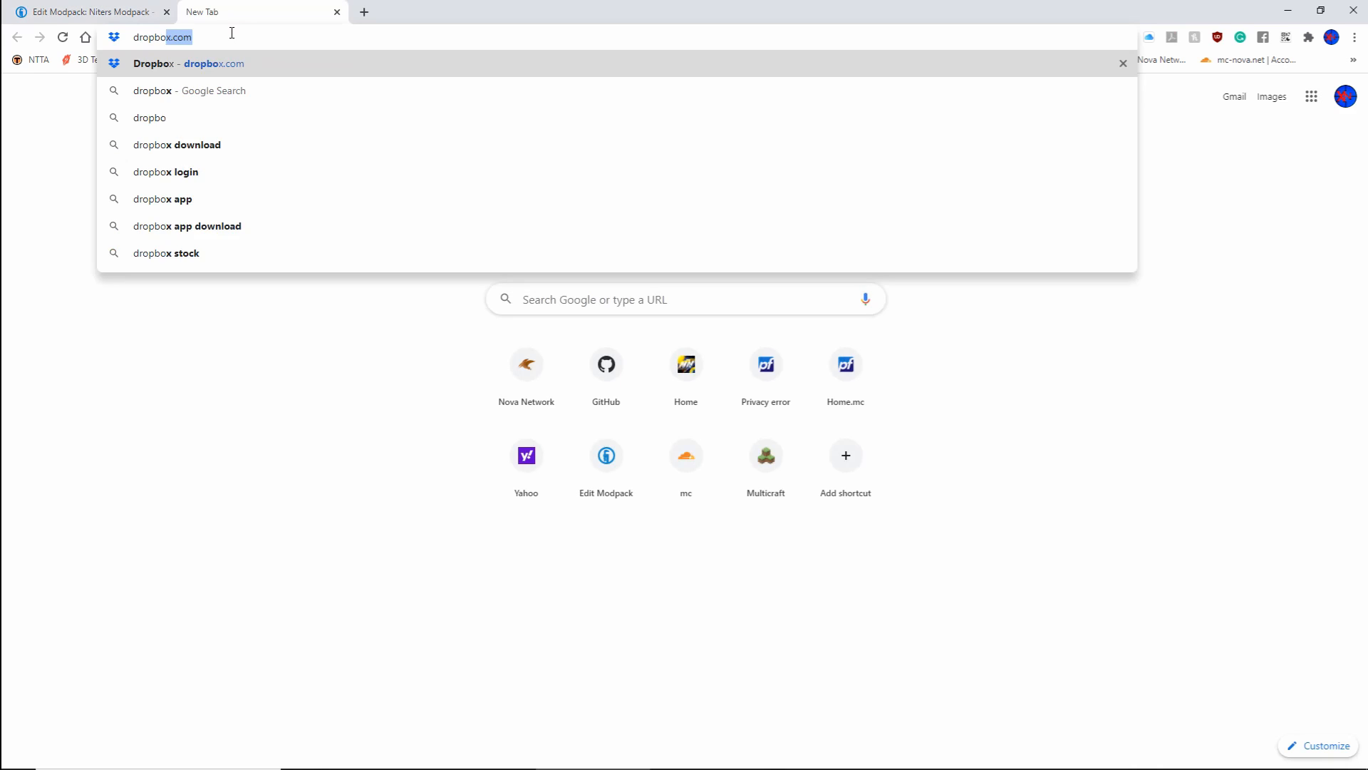
key("Return")
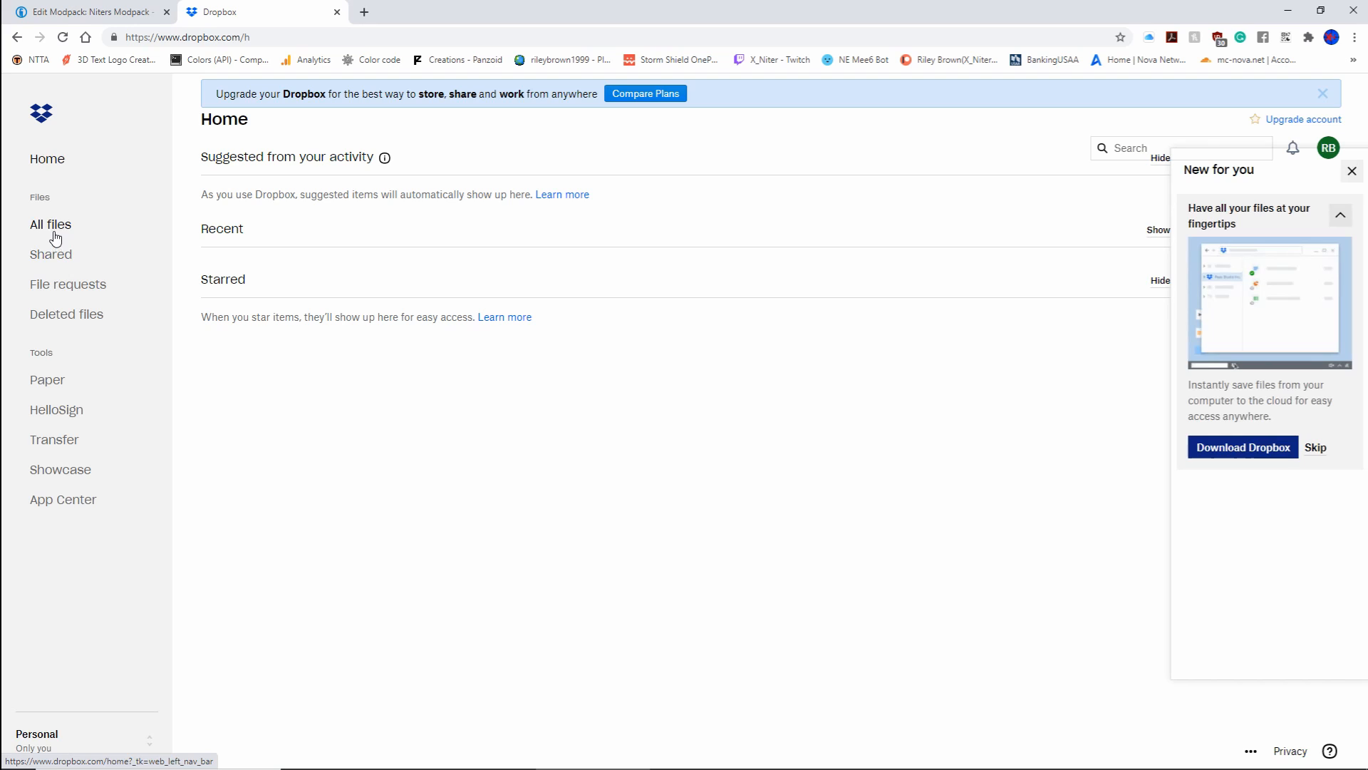
left_click(1352, 171)
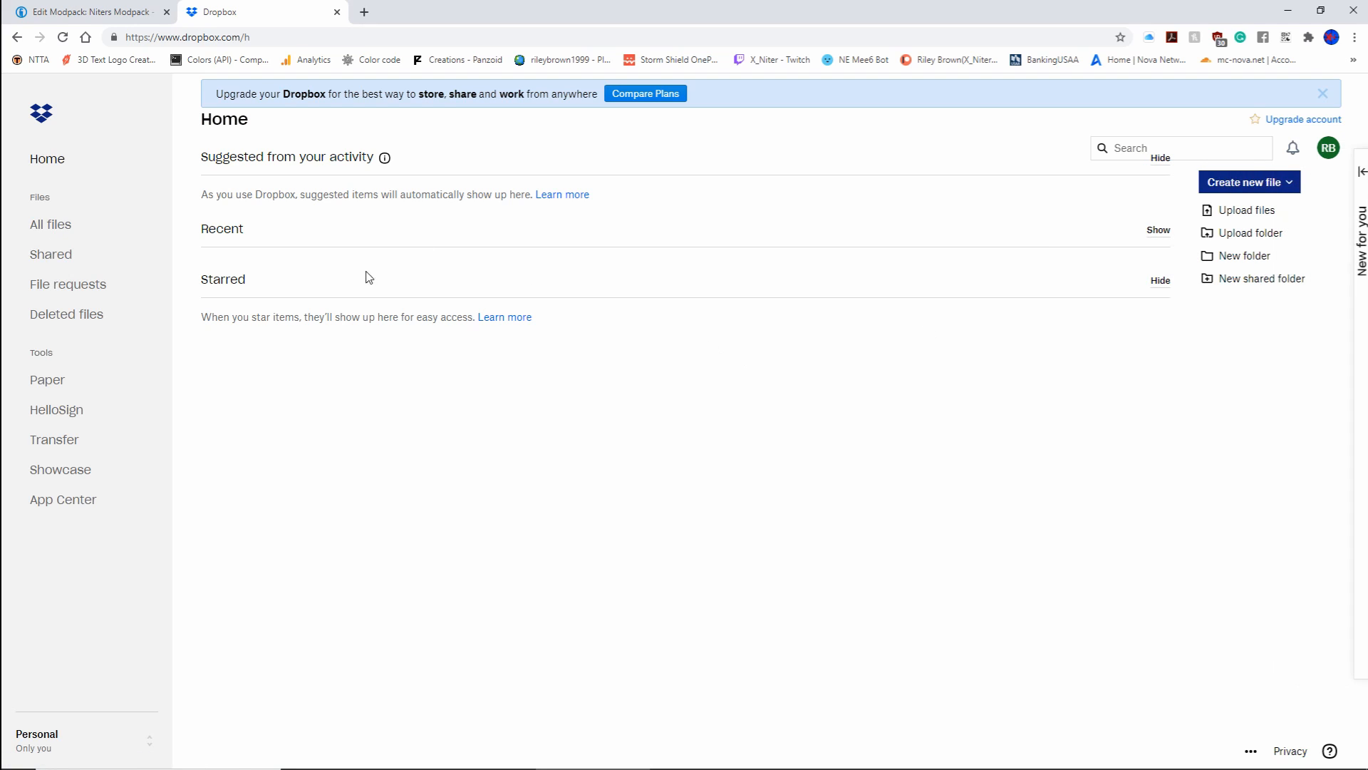
left_click(63, 232)
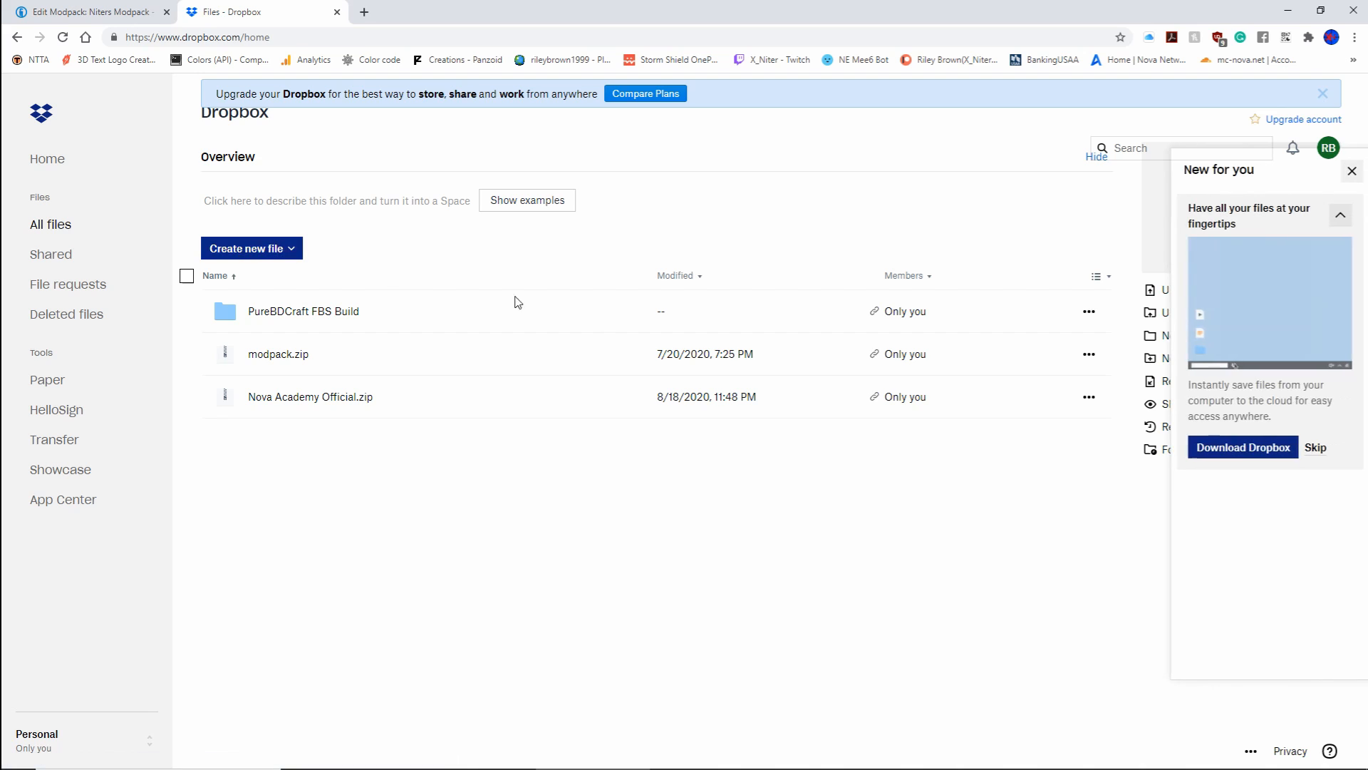
left_click(1352, 174)
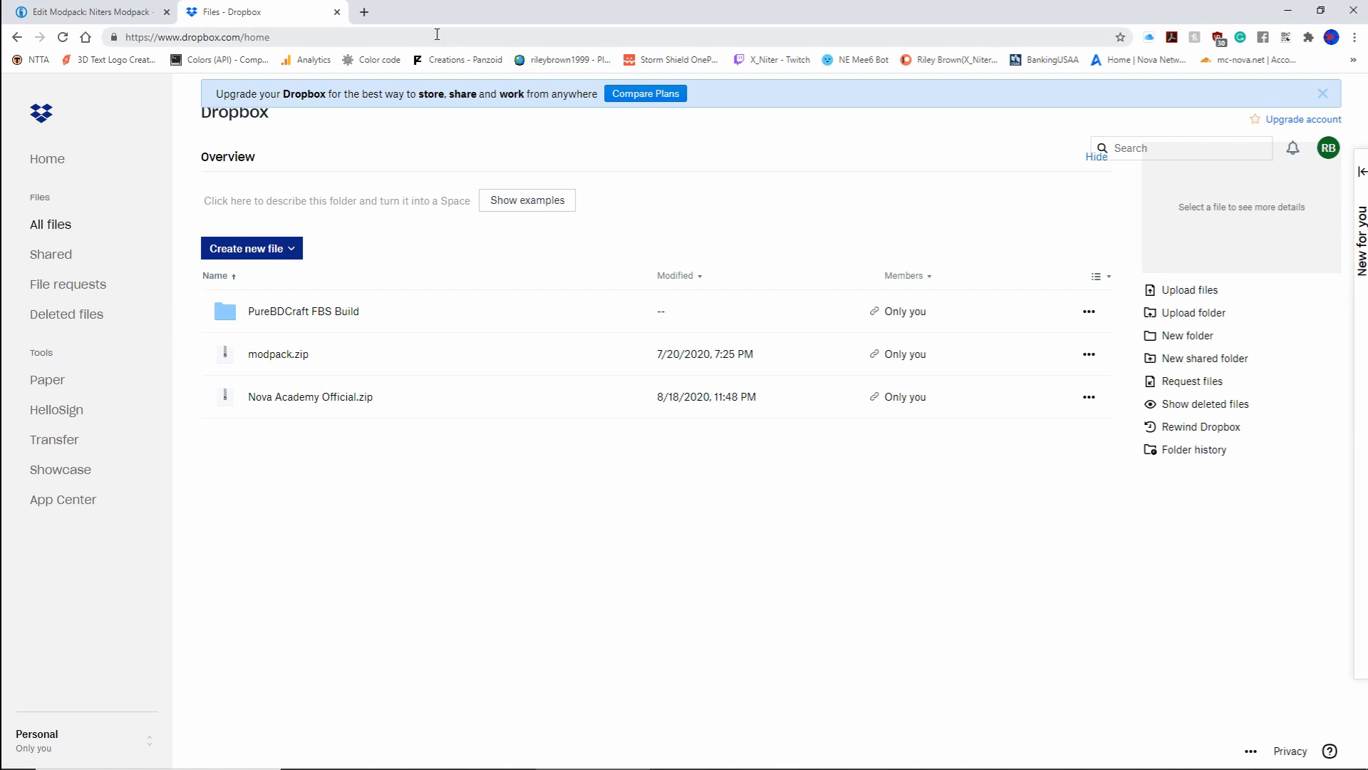
Arrange the browser beside the Niter Modpack folder and upload the niter-modapck zip archive to Dropbox
left_click_drag(456, 18, 601, 43)
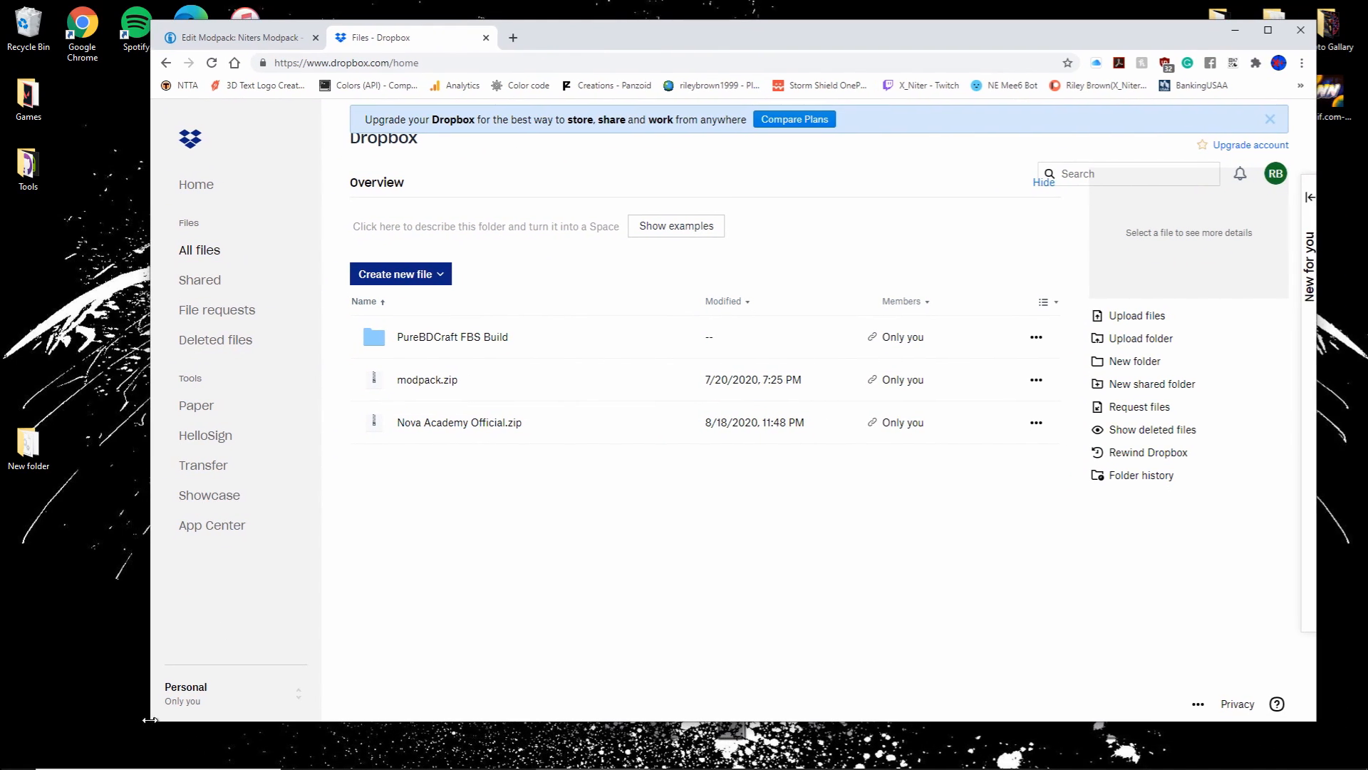
left_click_drag(144, 720, 357, 673)
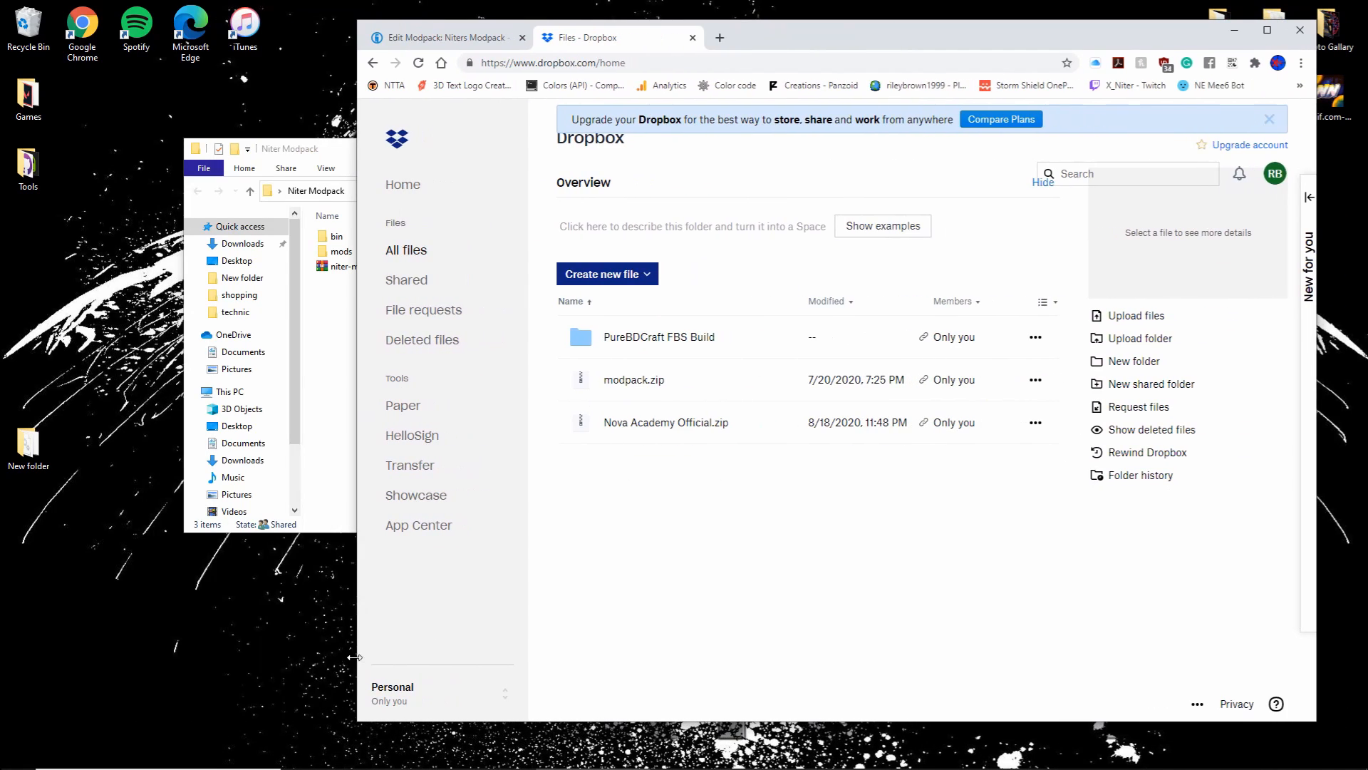
left_click_drag(370, 158, 241, 176)
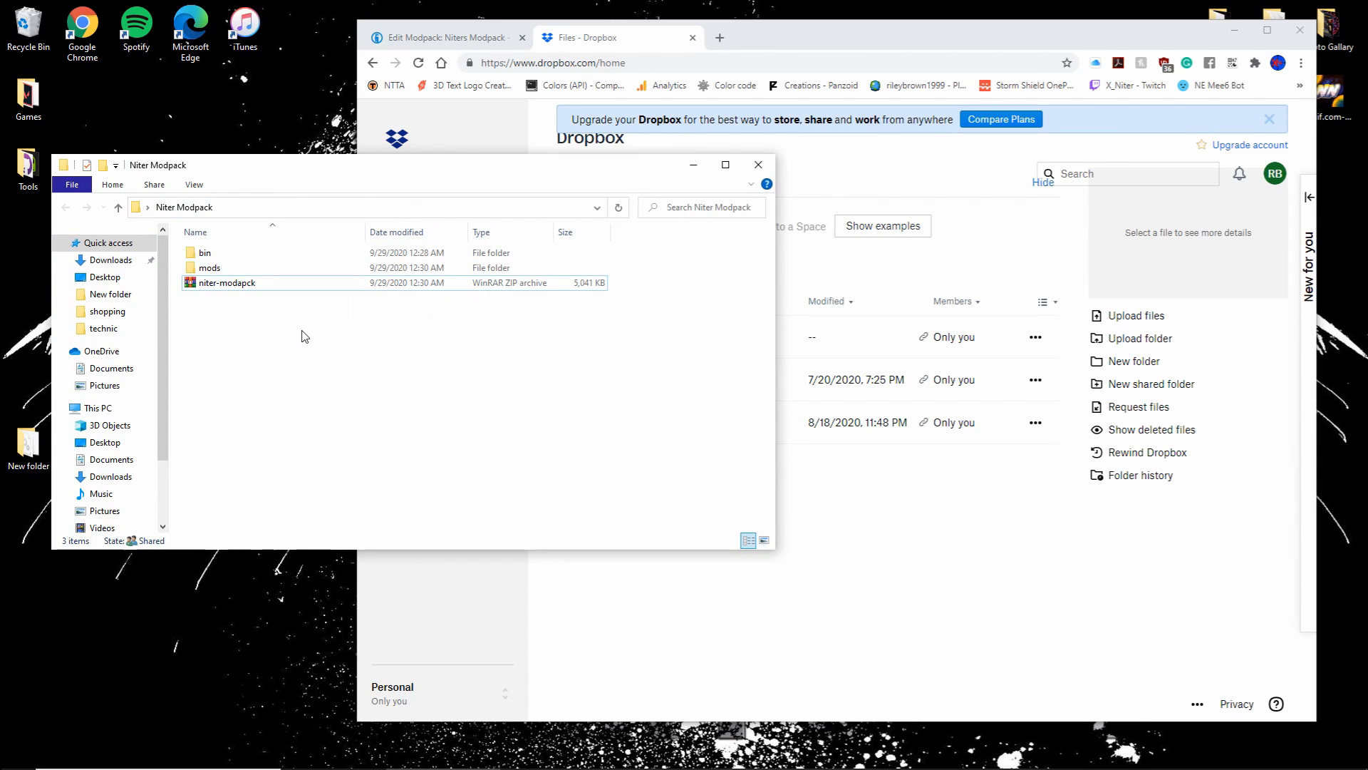
left_click_drag(437, 174, 390, 101)
left_click_drag(182, 209, 891, 593)
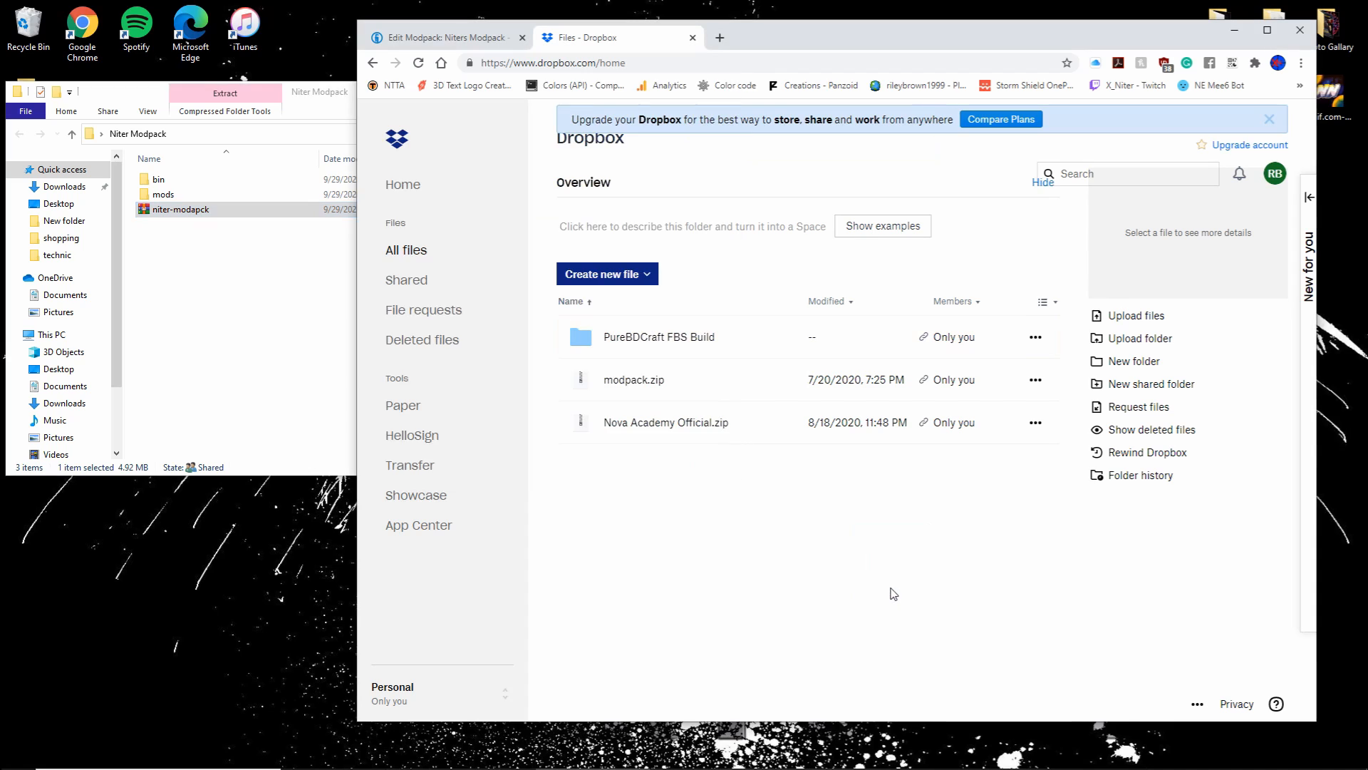
left_click(780, 534)
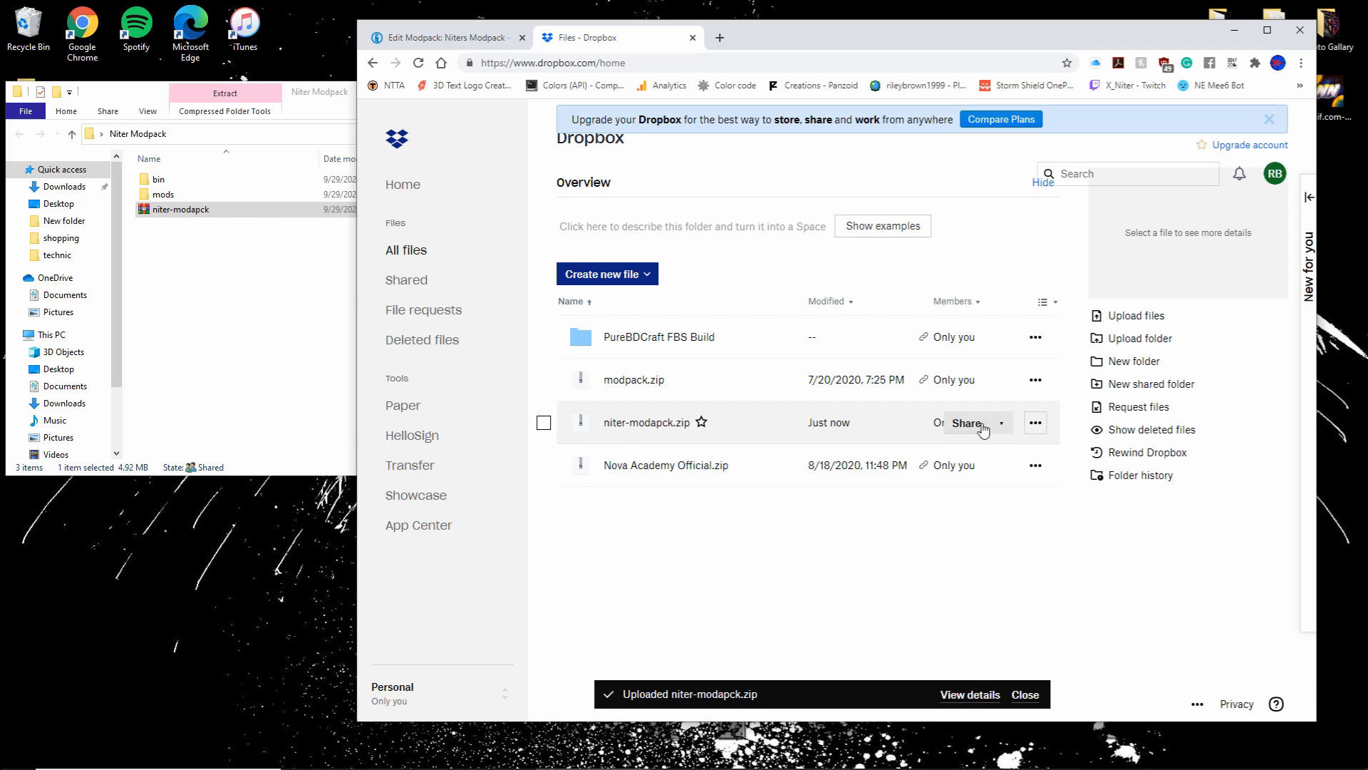
Create a view-only share link for niter-modapck.zip and copy it
left_click(973, 423)
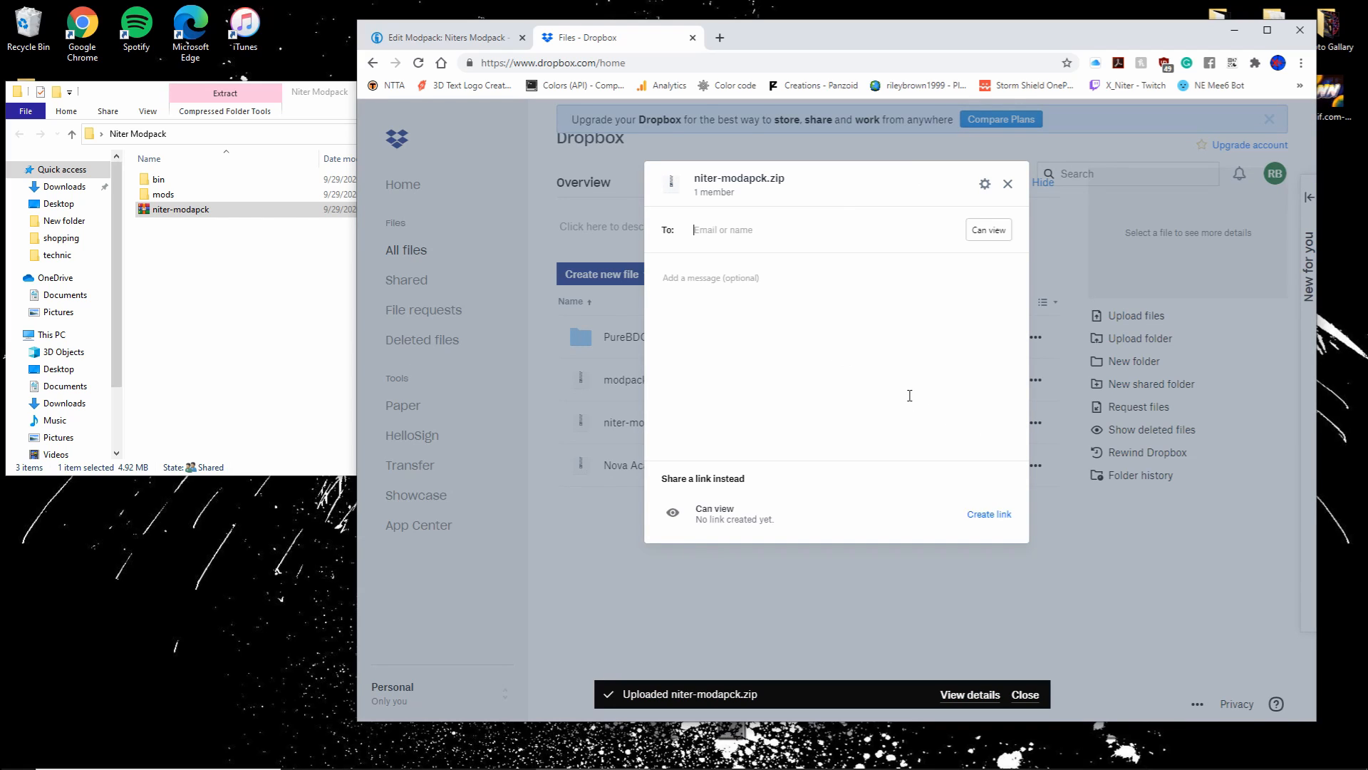
left_click(983, 516)
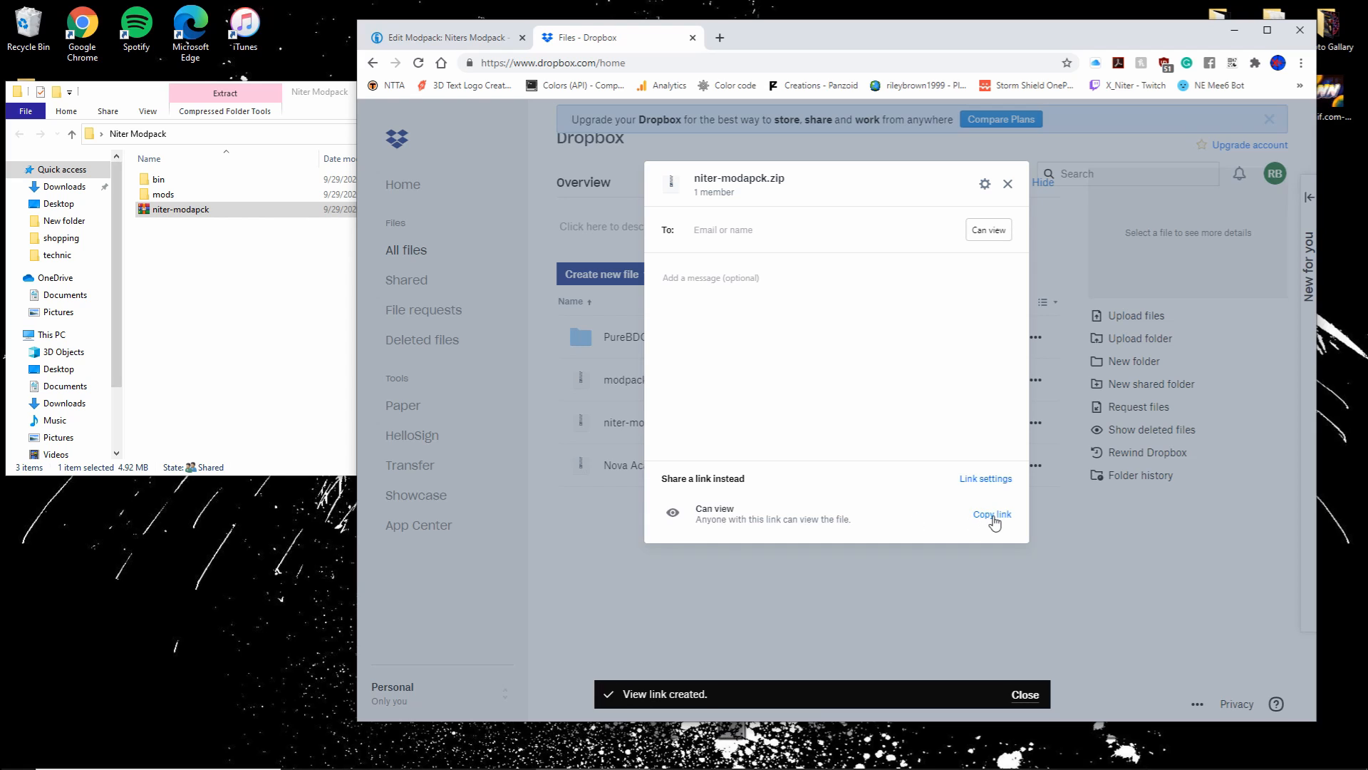
left_click(993, 516)
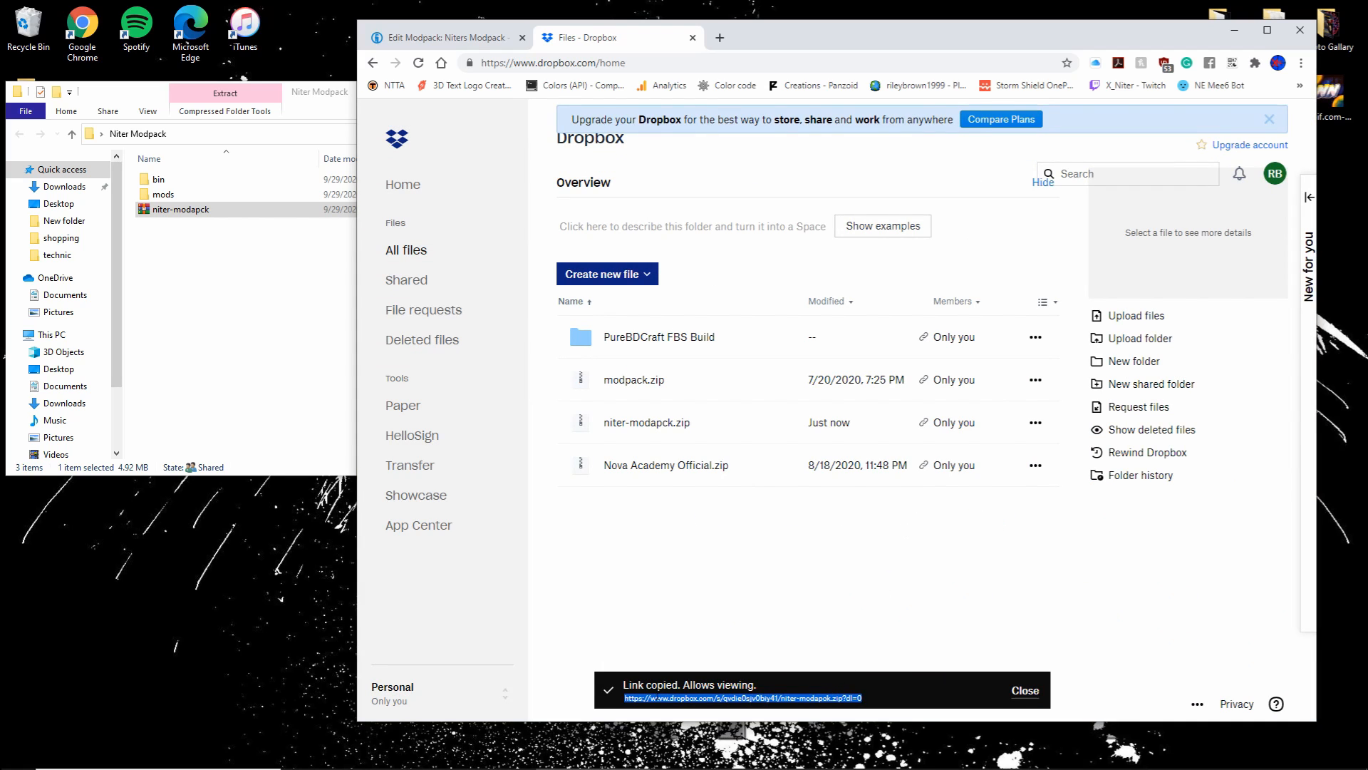
Switch to the Technic modpack editor, maximize the browser window and paste the copied Dropbox link as the Modpack Location
left_click(440, 45)
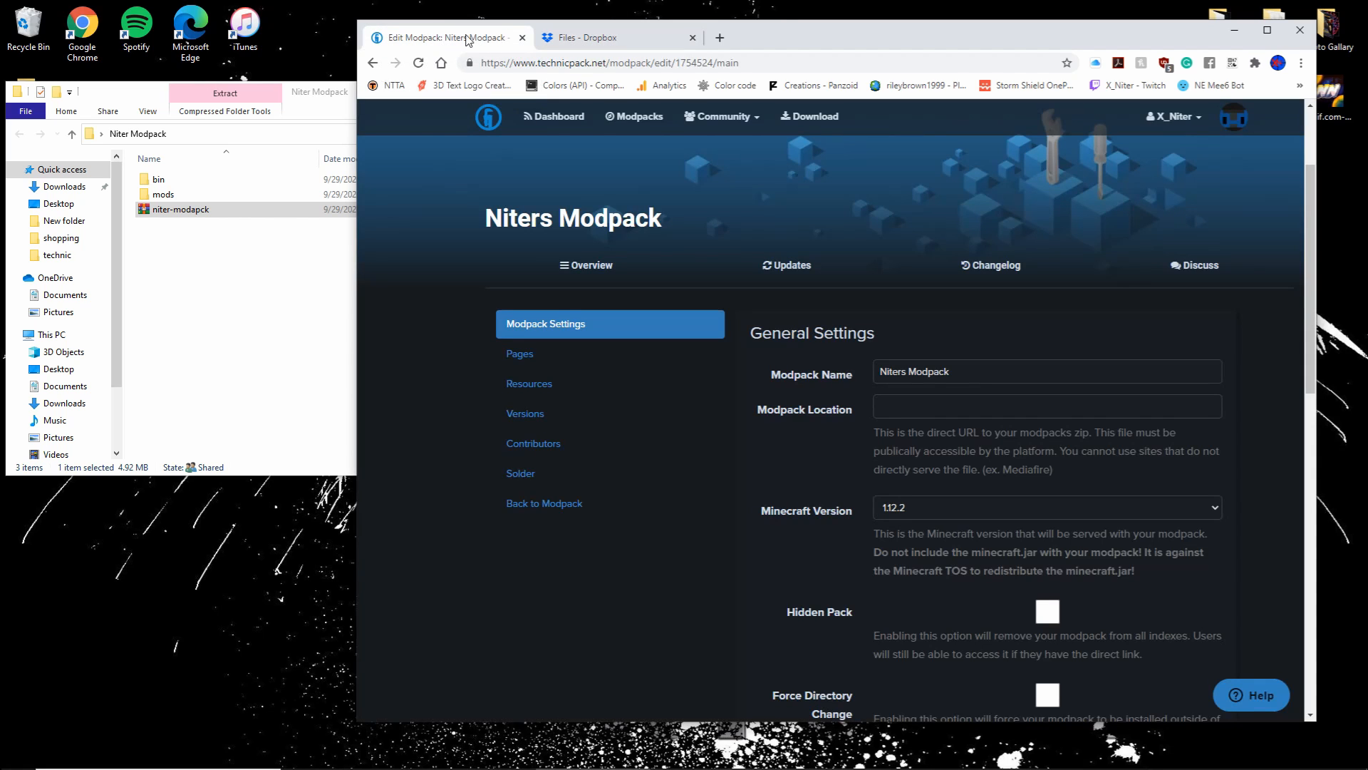
left_click_drag(789, 41, 653, 4)
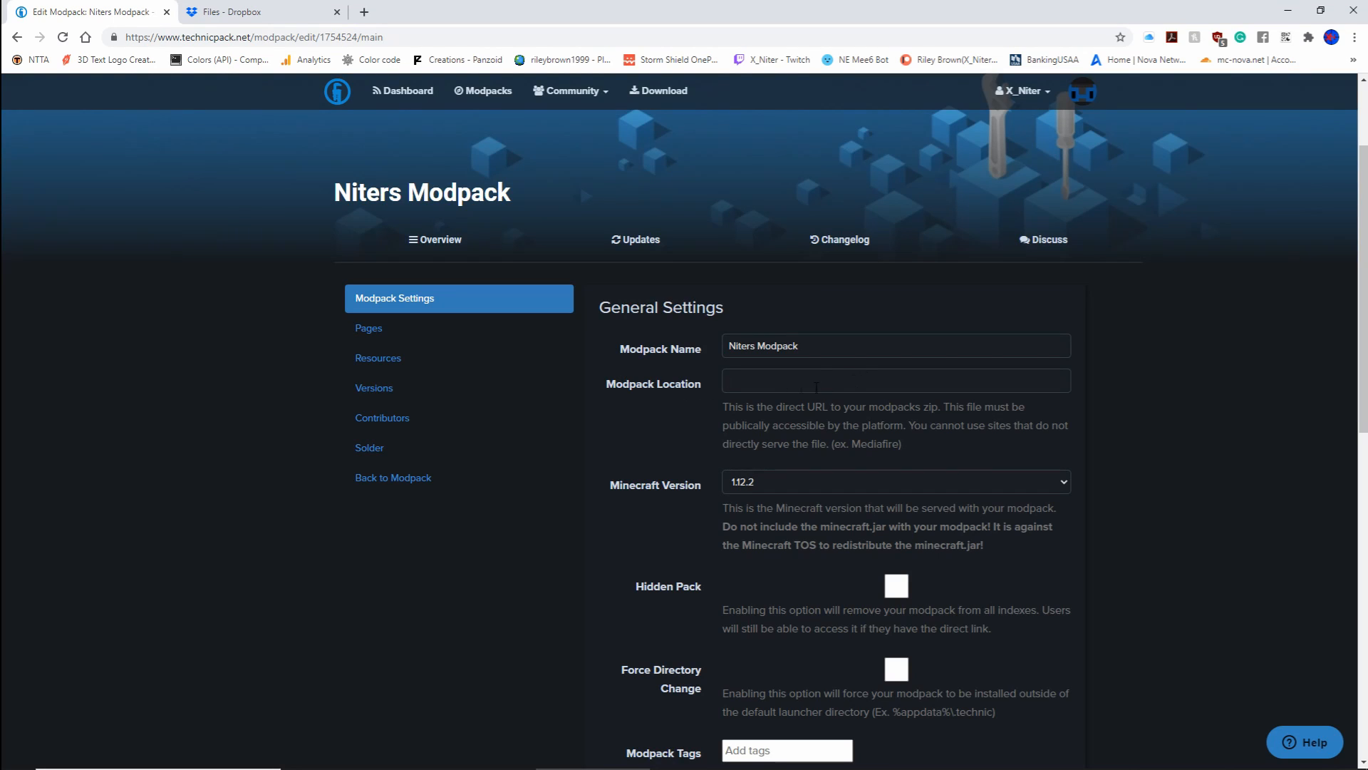
left_click(753, 384)
left_click(774, 376)
left_click(774, 374)
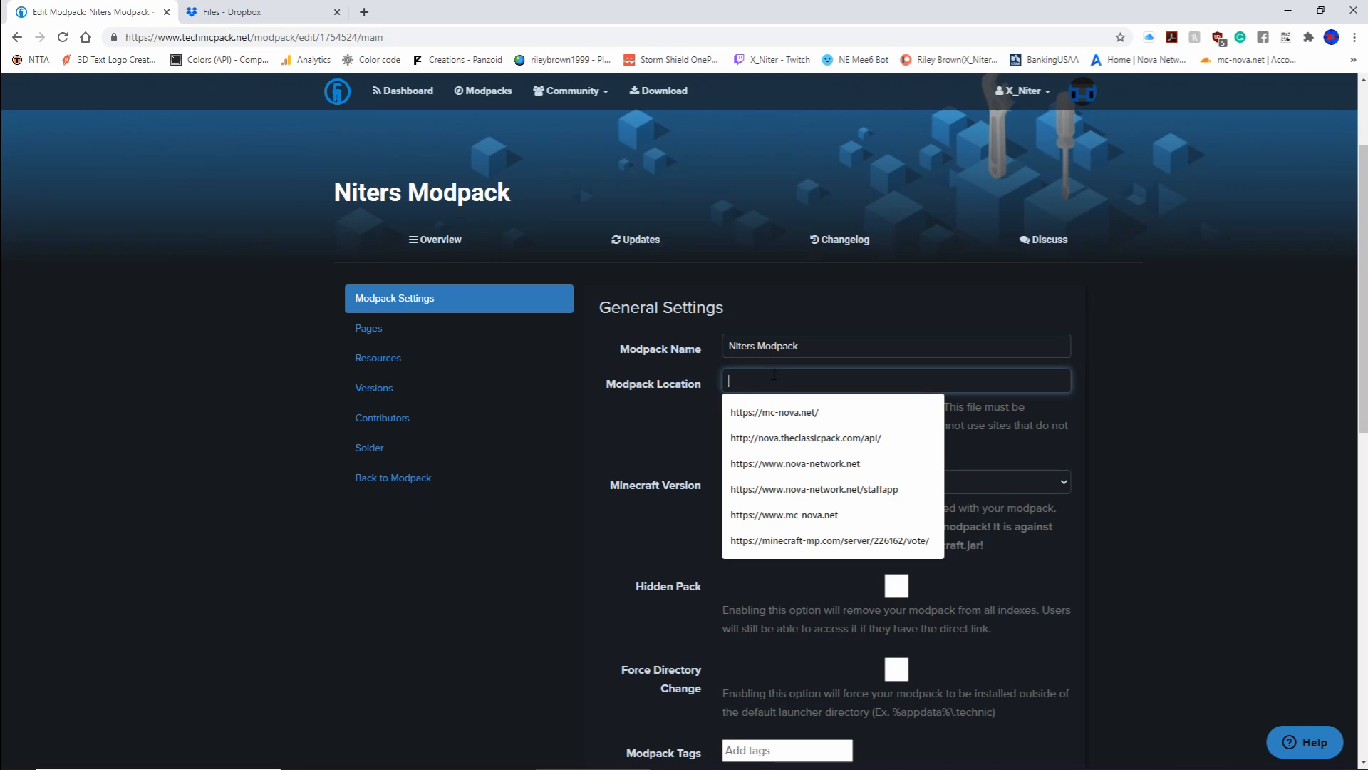
left_click(677, 407)
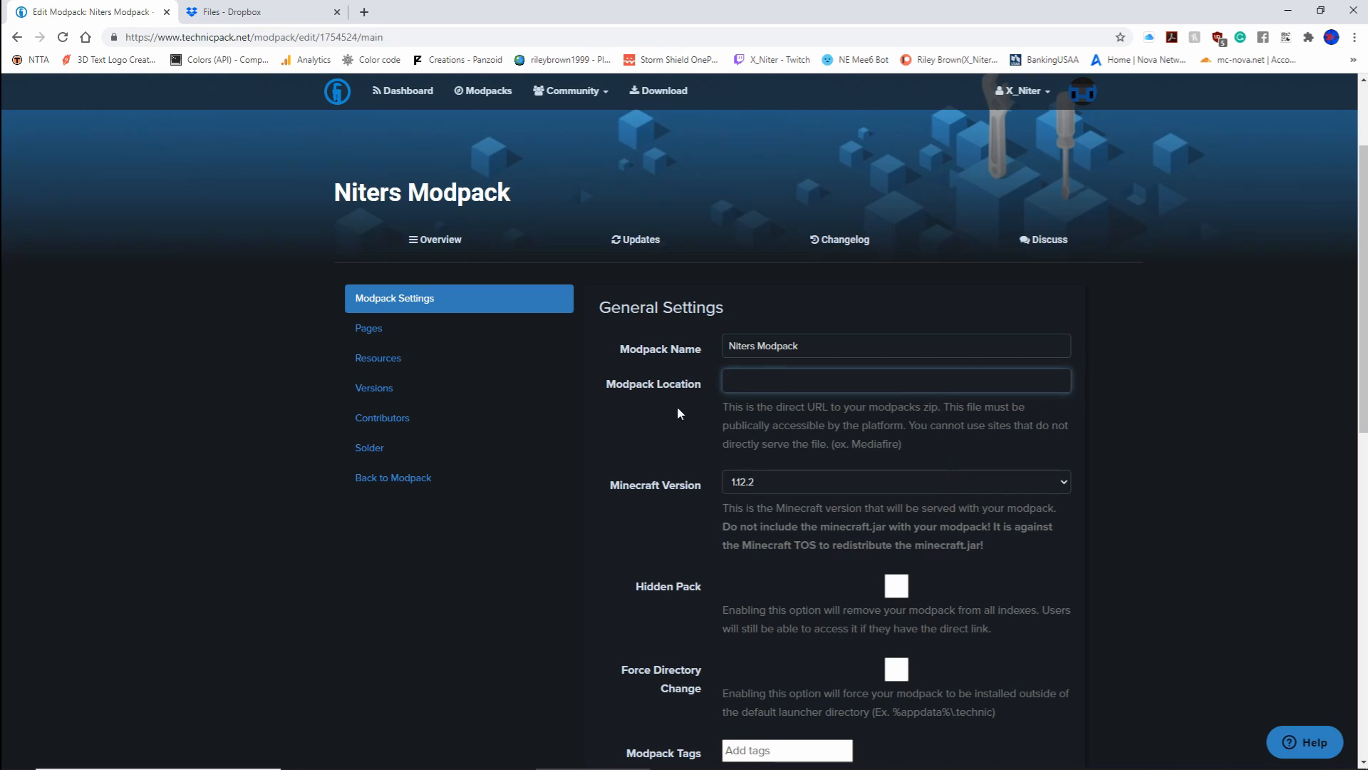
right_click(747, 388)
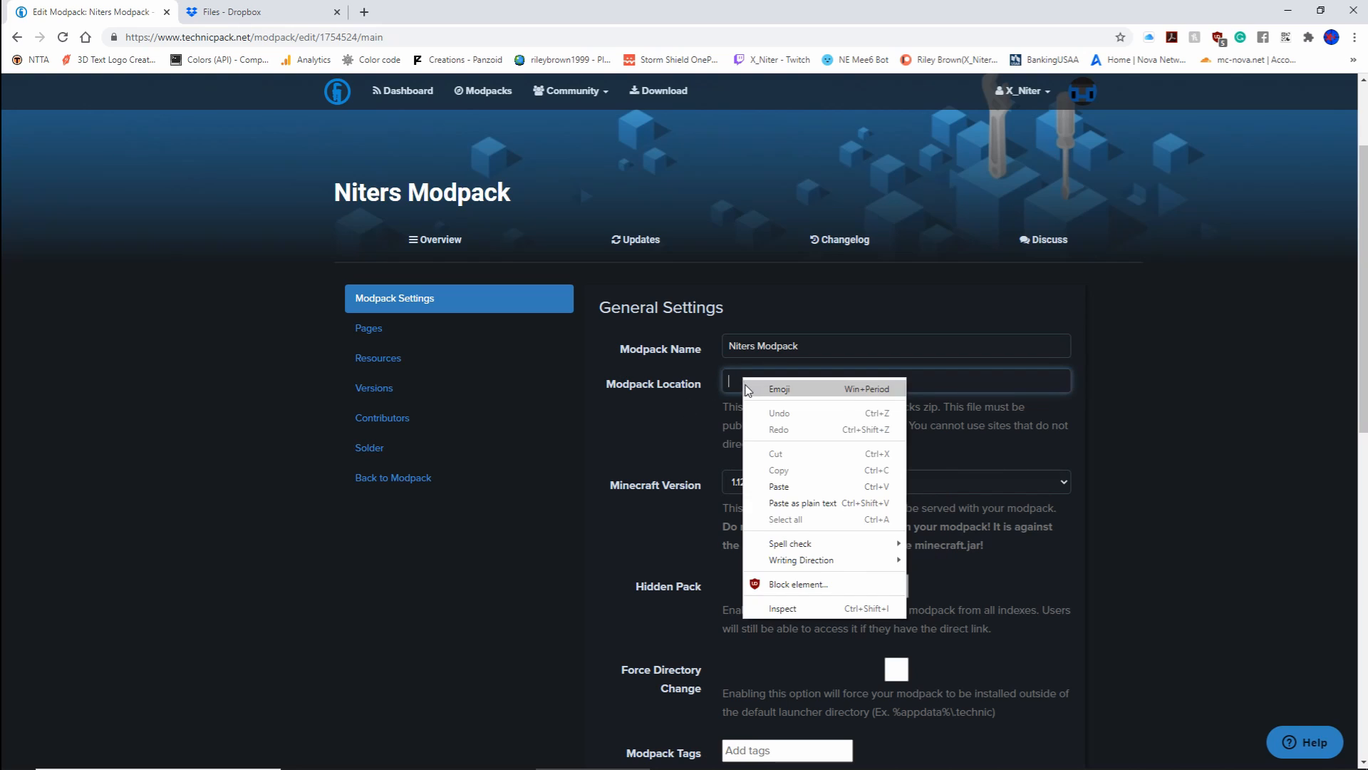
left_click(779, 486)
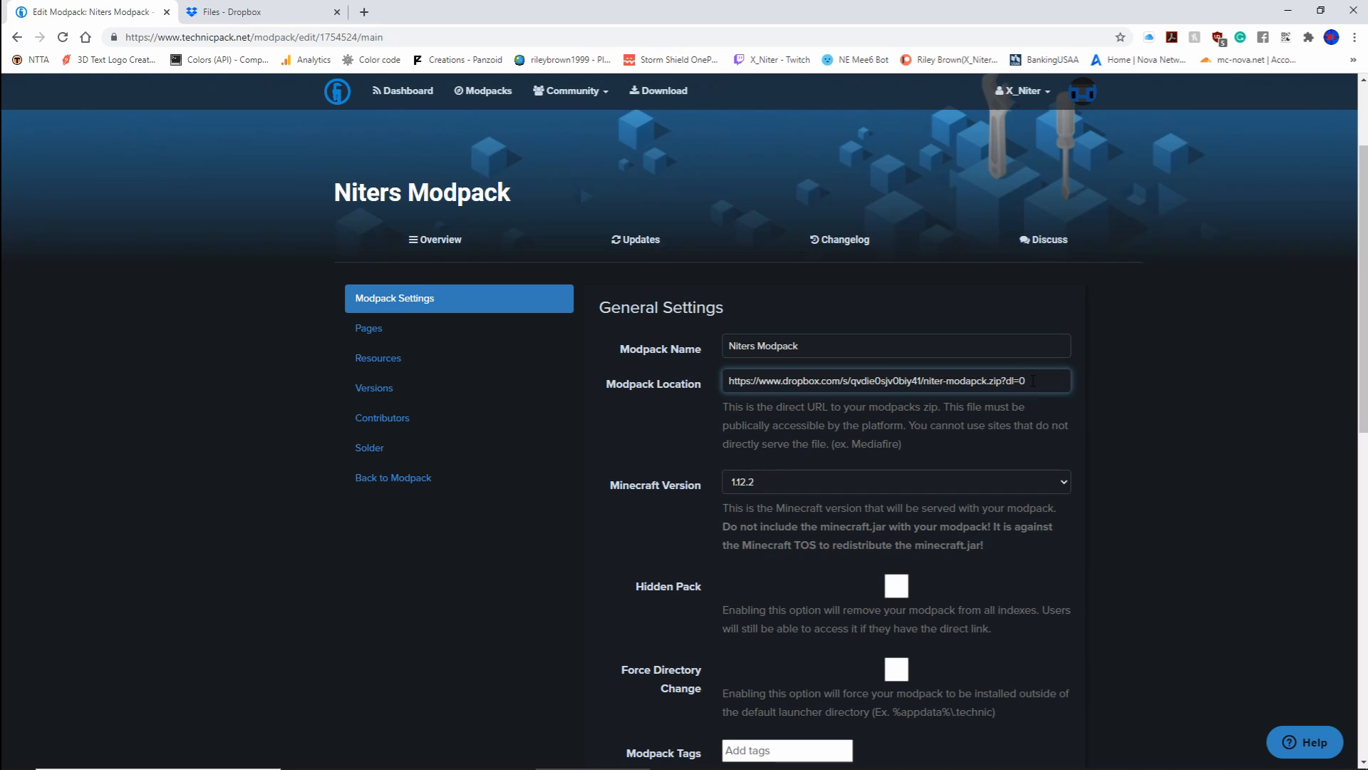
Change the ending of the Modpack Location link to dl=1 and update the modpack
key("BackSpace")
type("1")
type("1")
left_click(1092, 383)
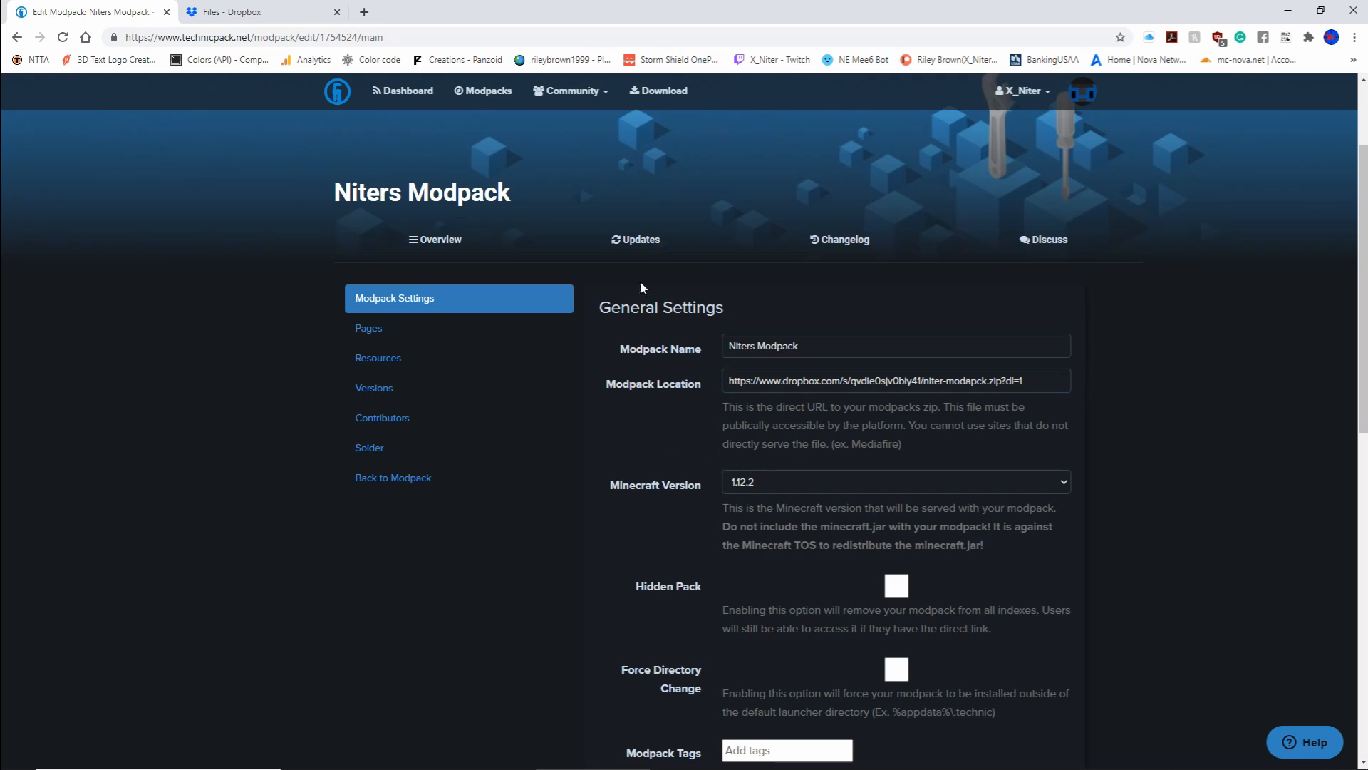
scroll(678, 663, "down", 9)
scroll(700, 674, "down", 2)
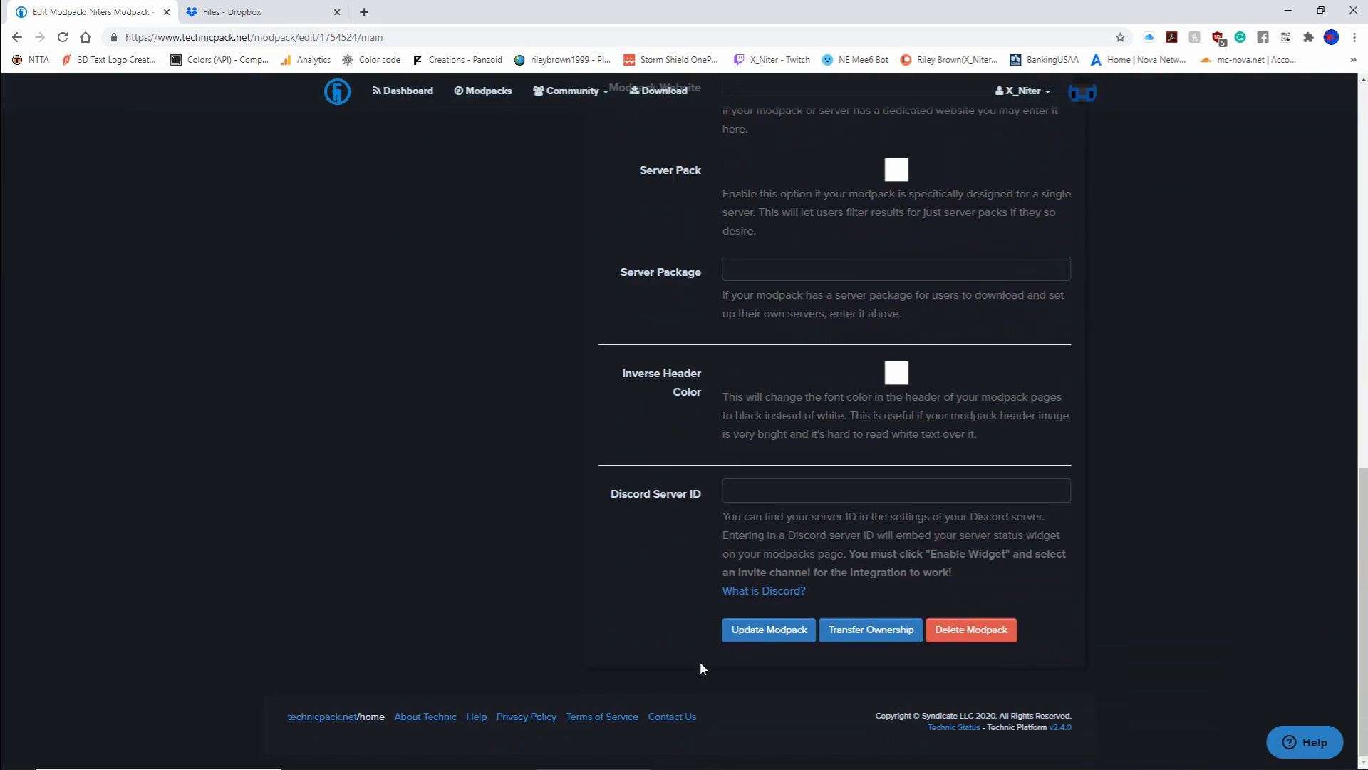
left_click(773, 645)
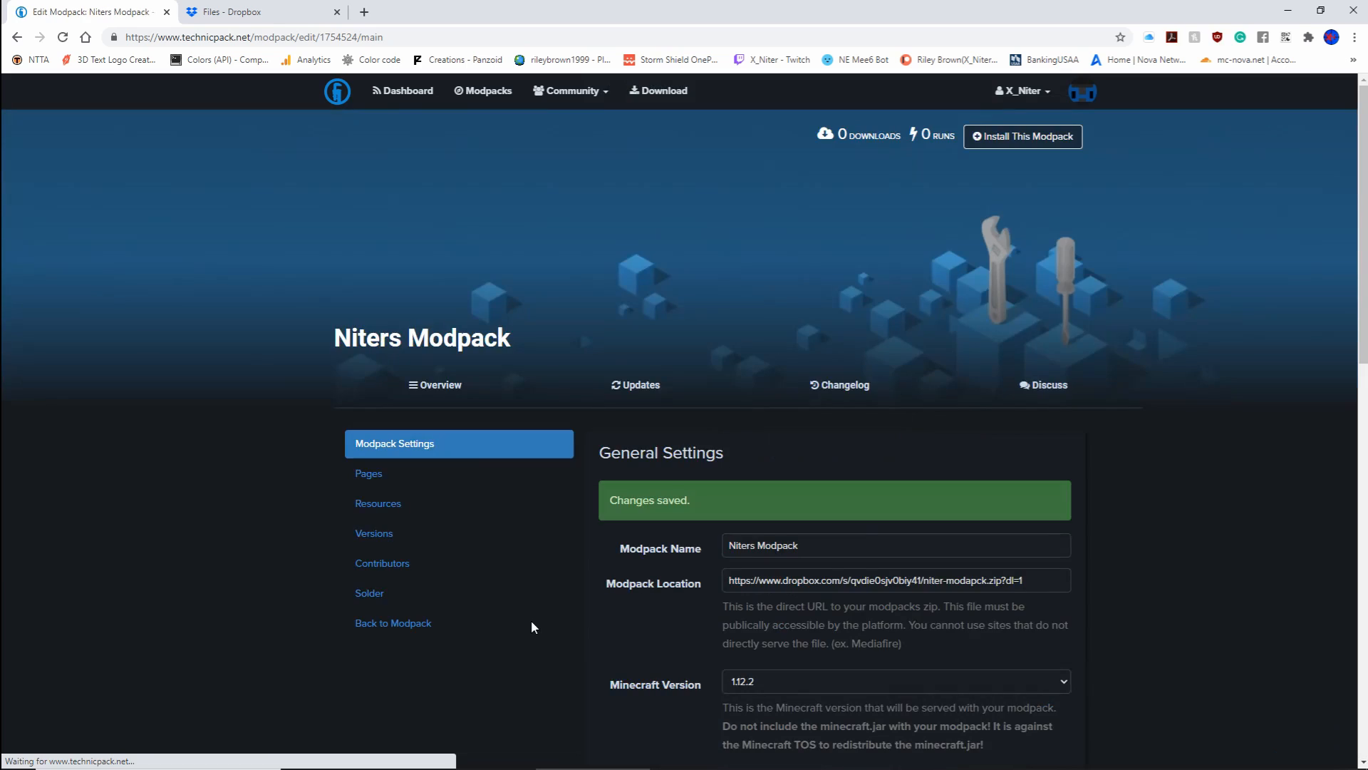
Review the icon, logo and background requirements under Resources and the new version form under Versions
left_click(541, 501)
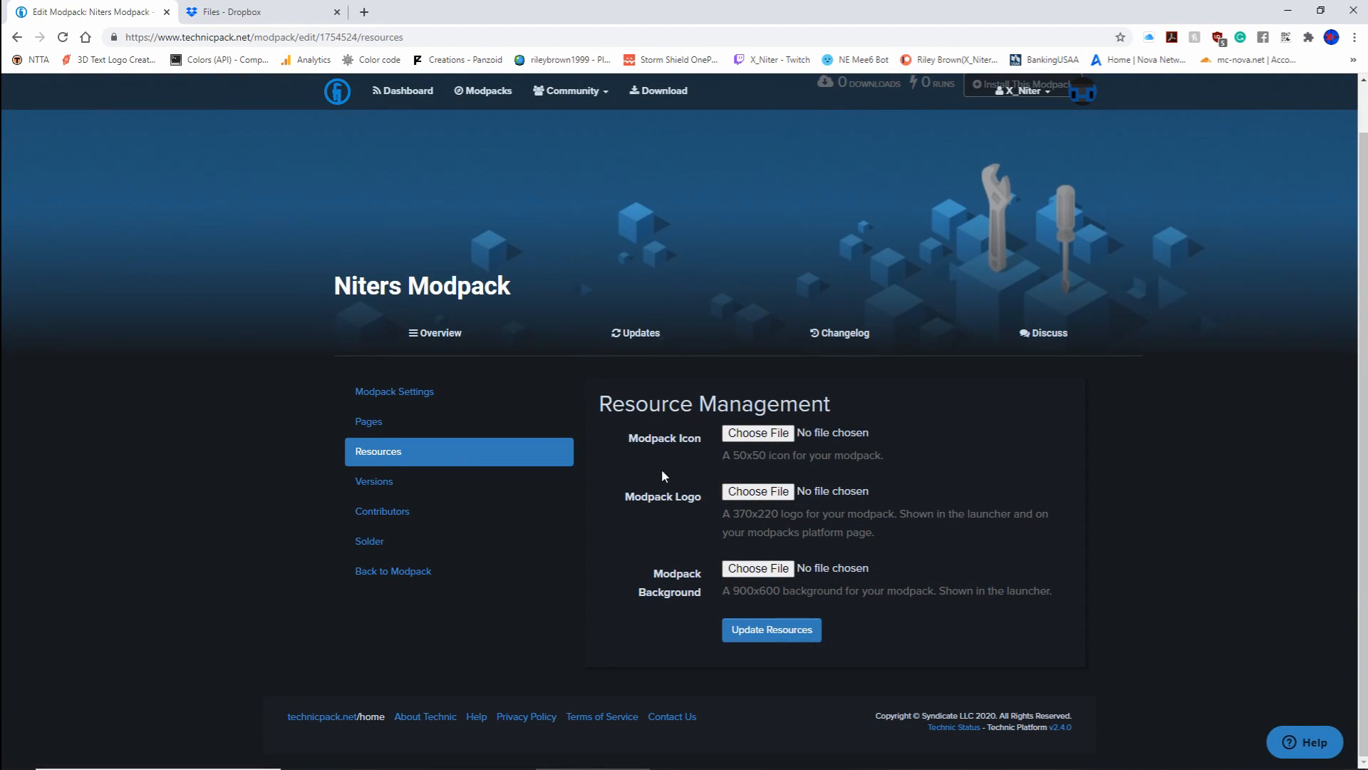
left_click_drag(629, 439, 694, 449)
left_click(689, 454)
left_click_drag(710, 586, 650, 570)
left_click(677, 539)
left_click(412, 492)
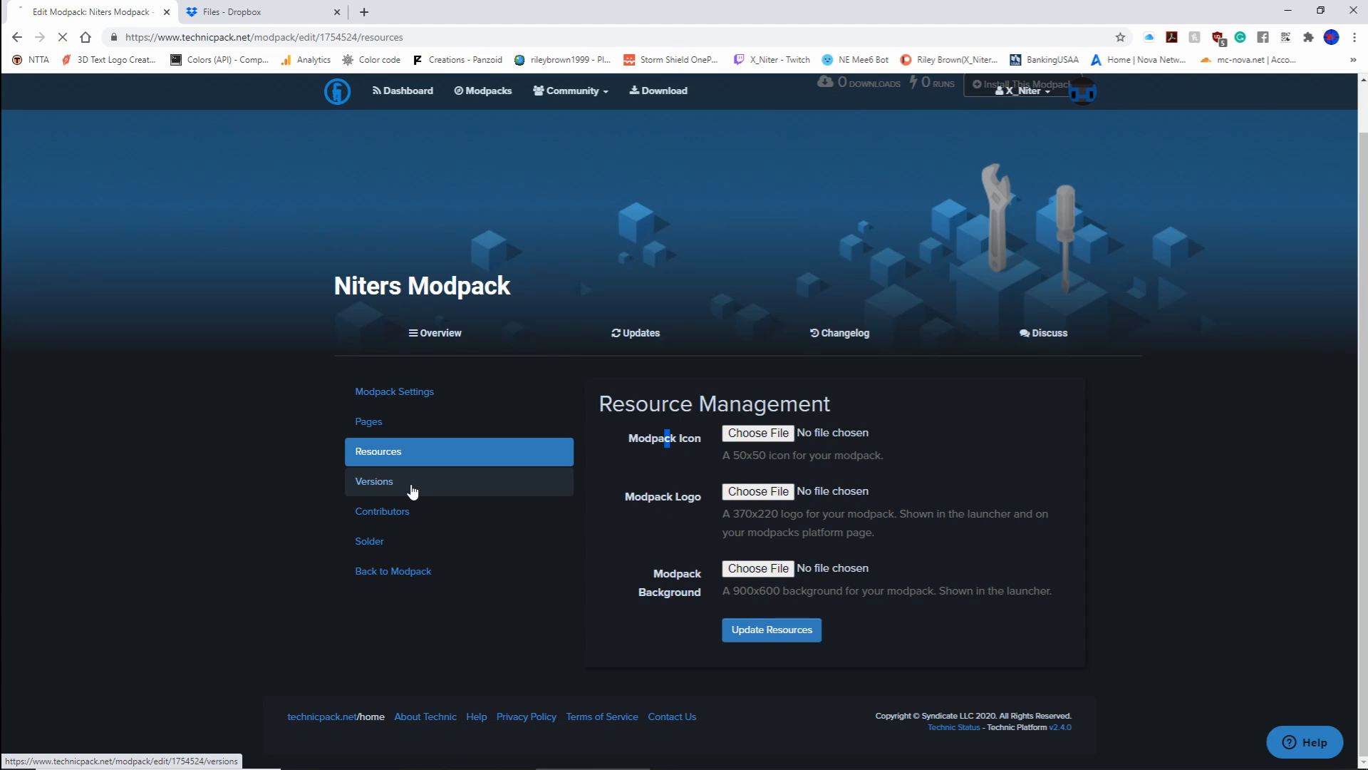
scroll(791, 548, "down", 1)
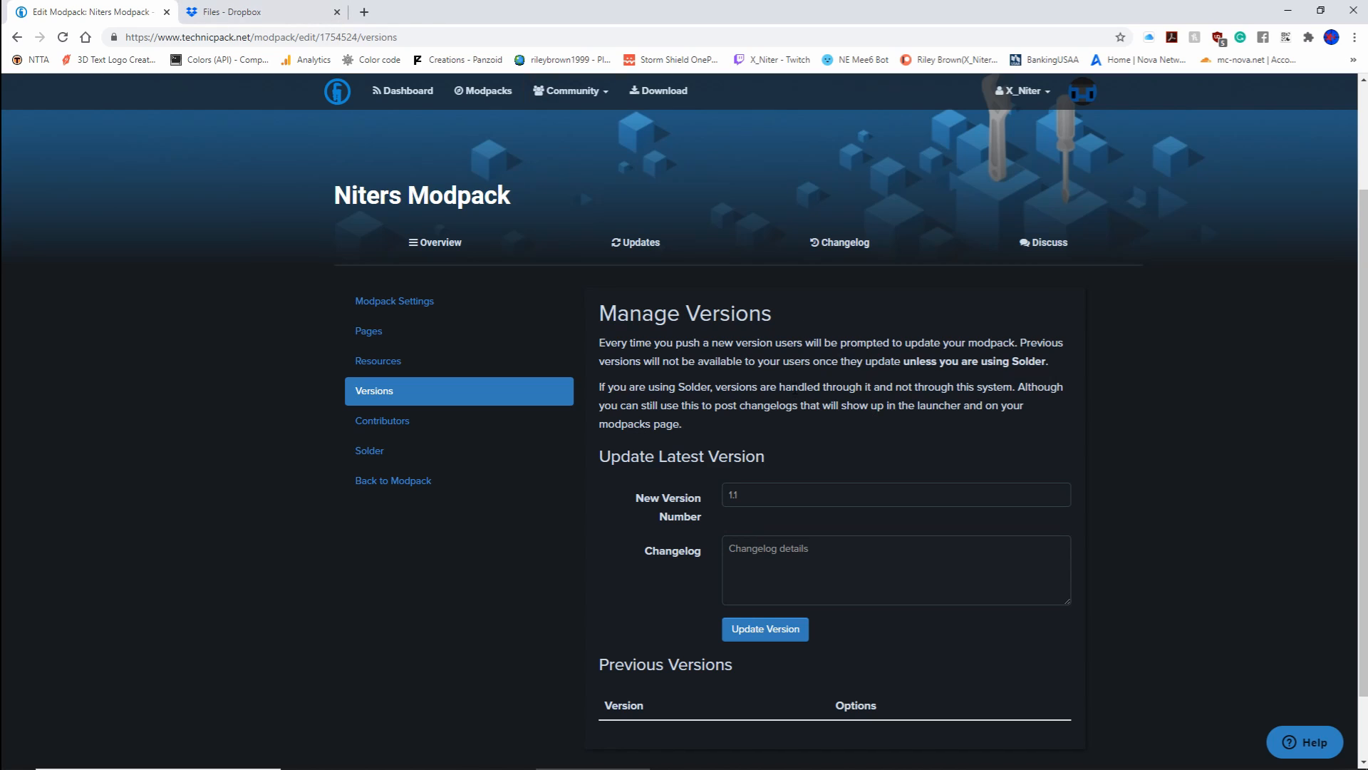
Review the Modpack Settings and compare the Modpack Location link with niter-modapck.zip in Dropbox
left_click(431, 303)
scroll(722, 554, "down", 13)
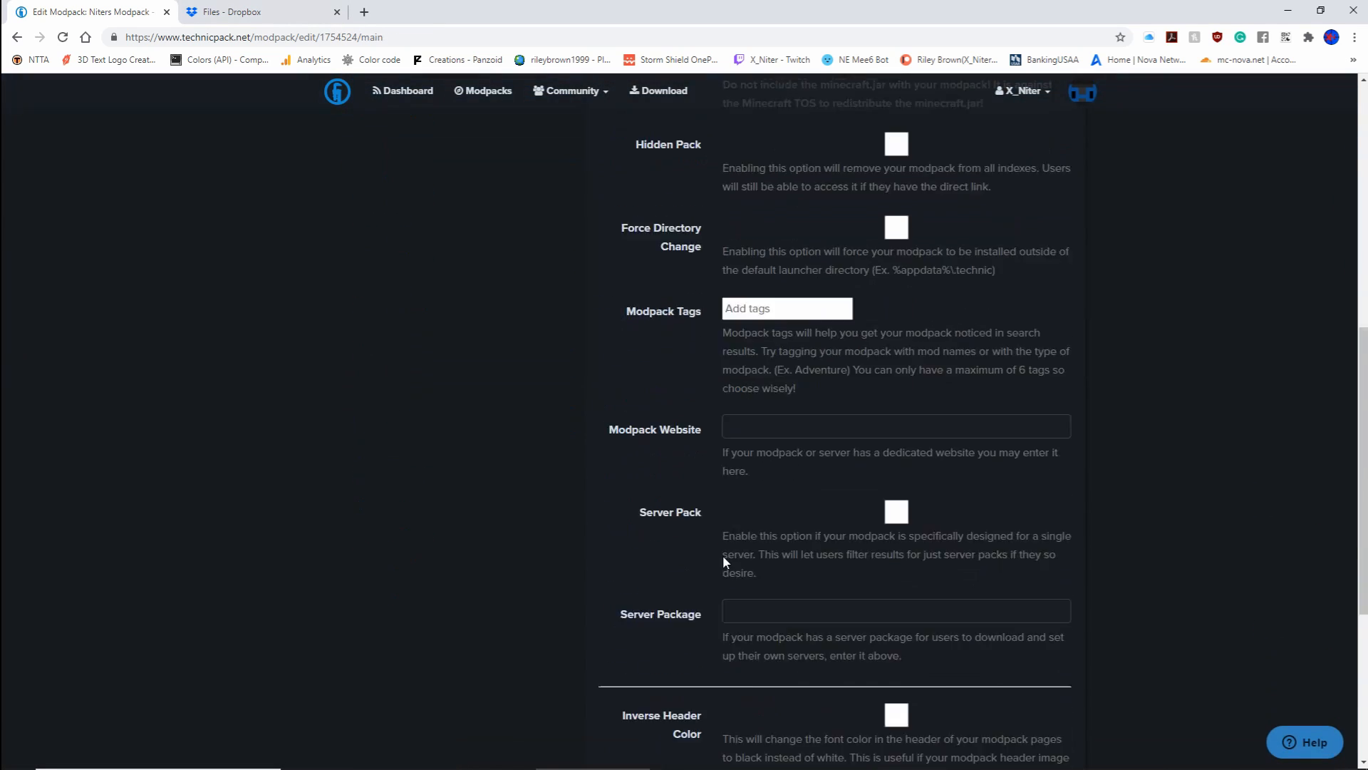
scroll(648, 550, "up", 8)
scroll(649, 557, "up", 5)
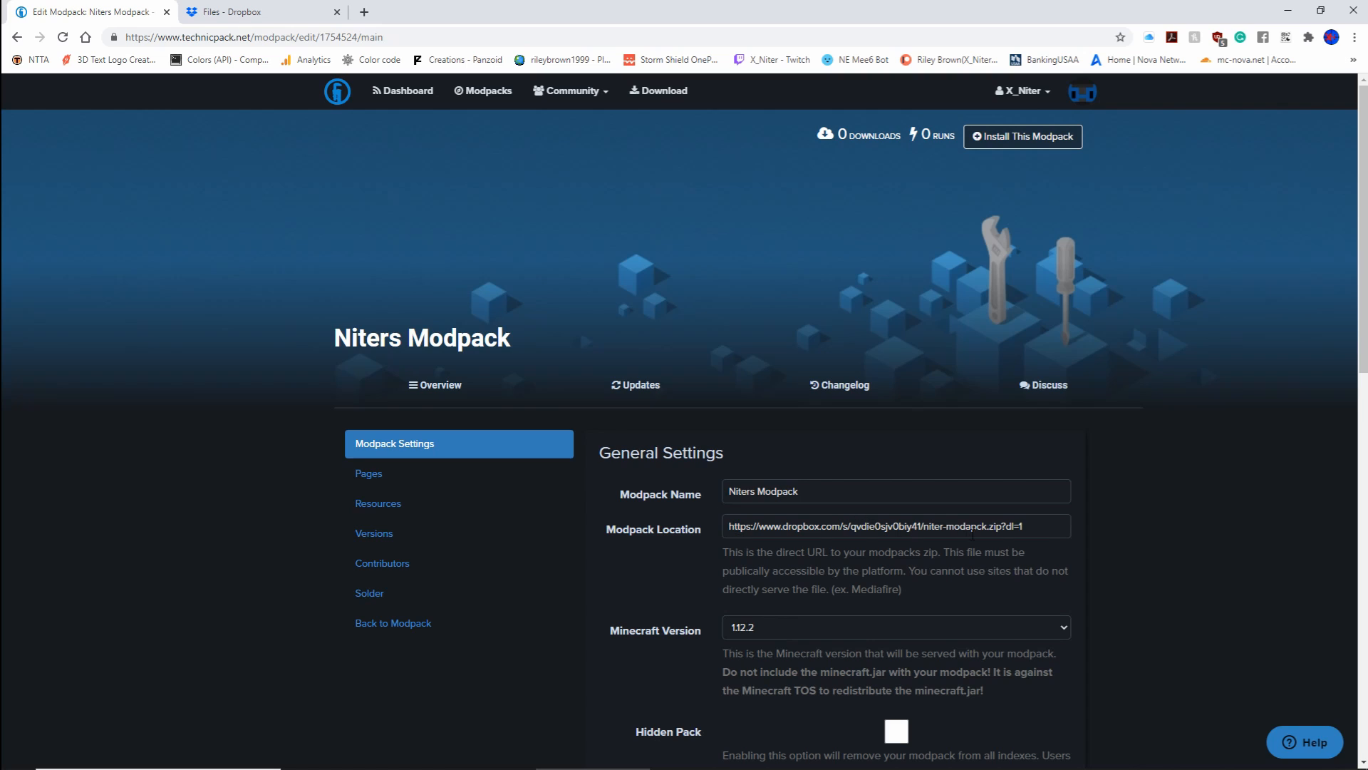
left_click_drag(1026, 527, 698, 539)
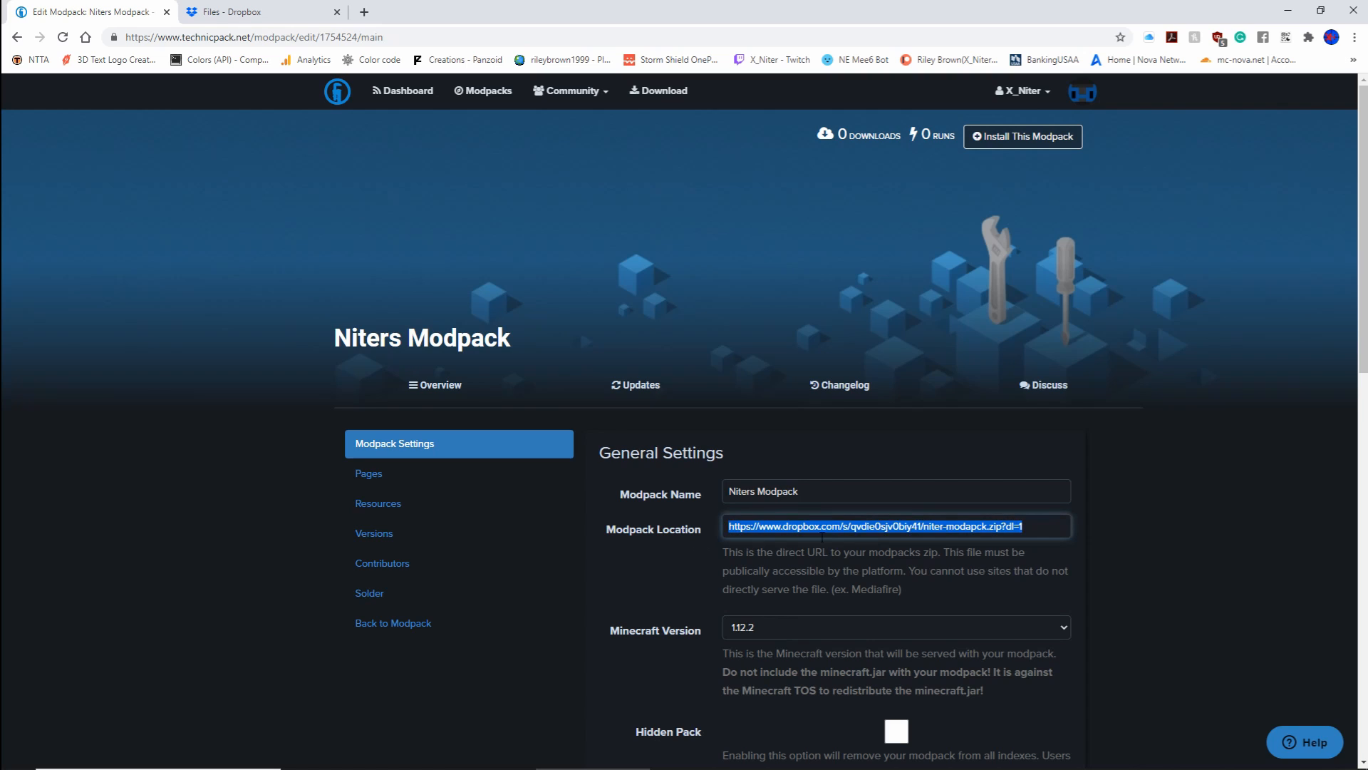
left_click(1039, 526)
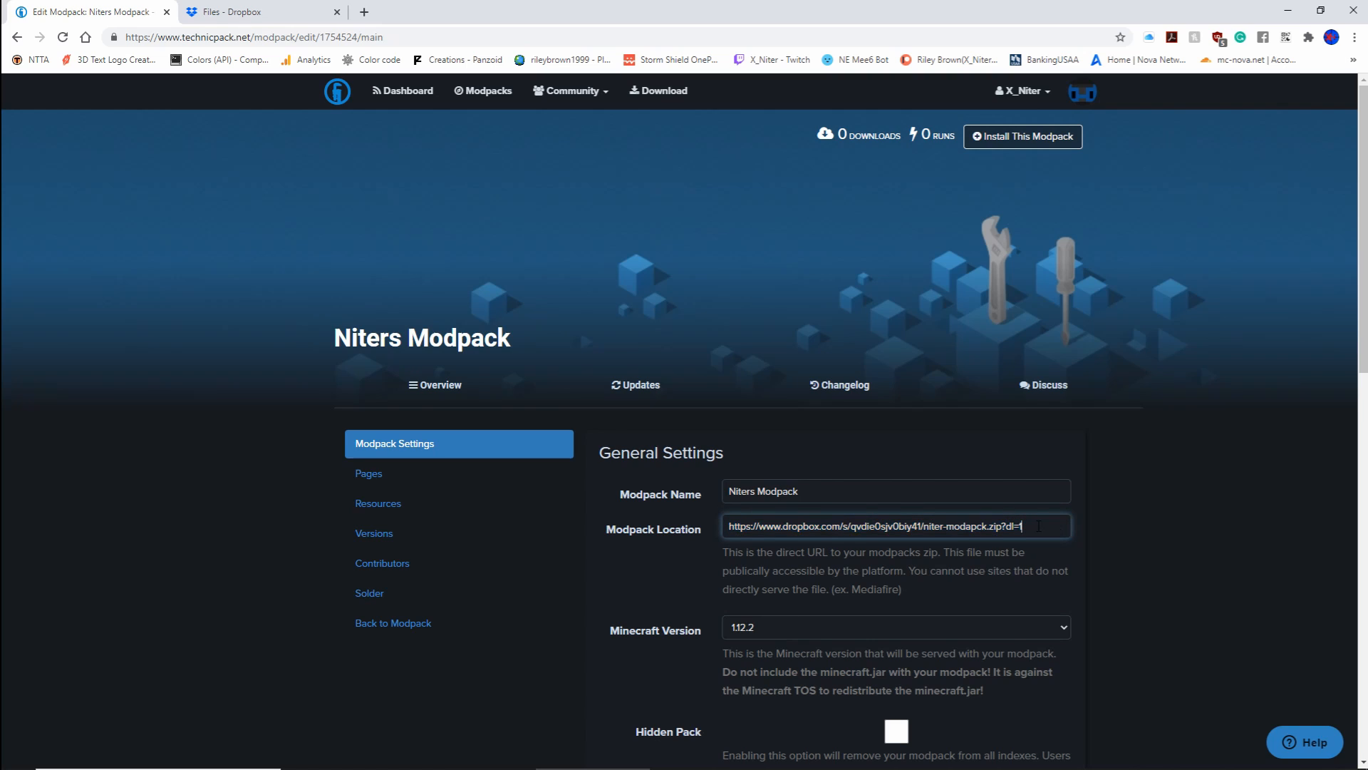
left_click(265, 20)
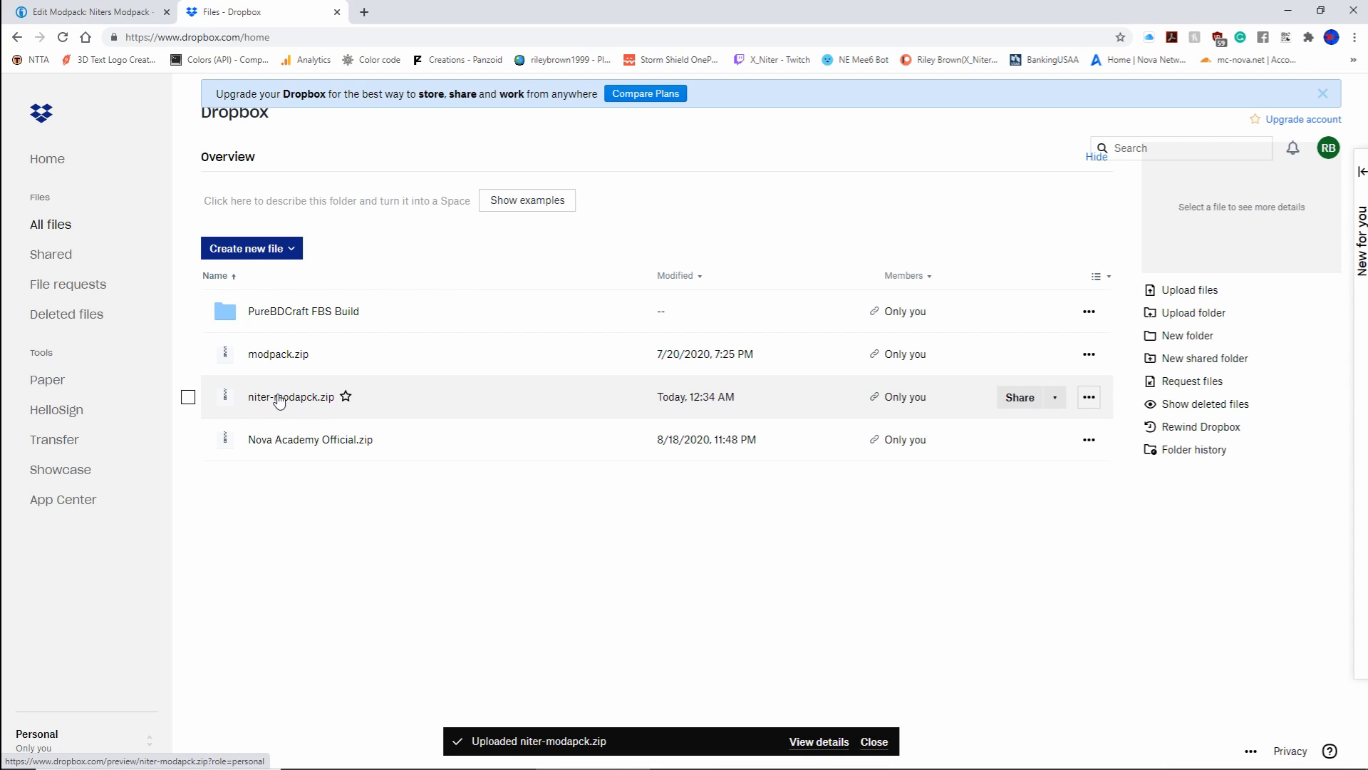
key("ctrl+shift+Tab")
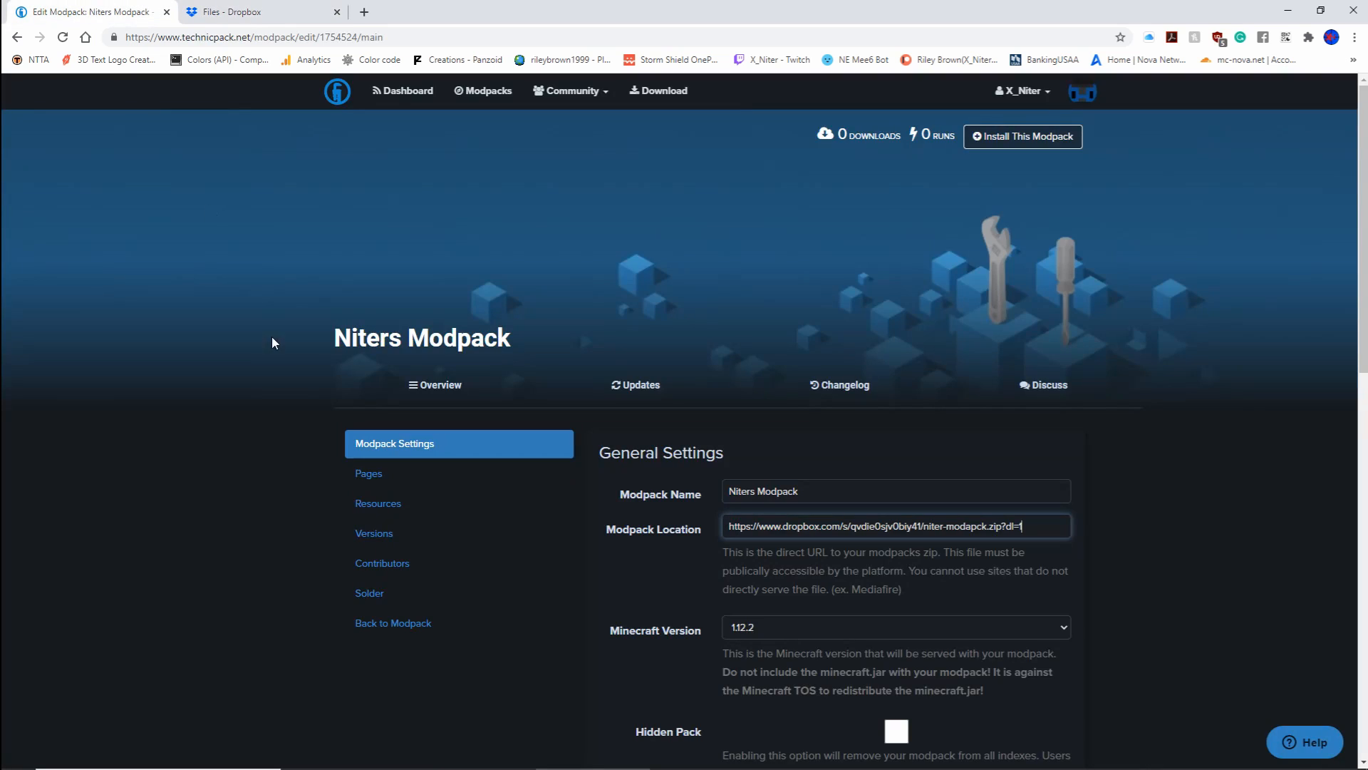
left_click(286, 364)
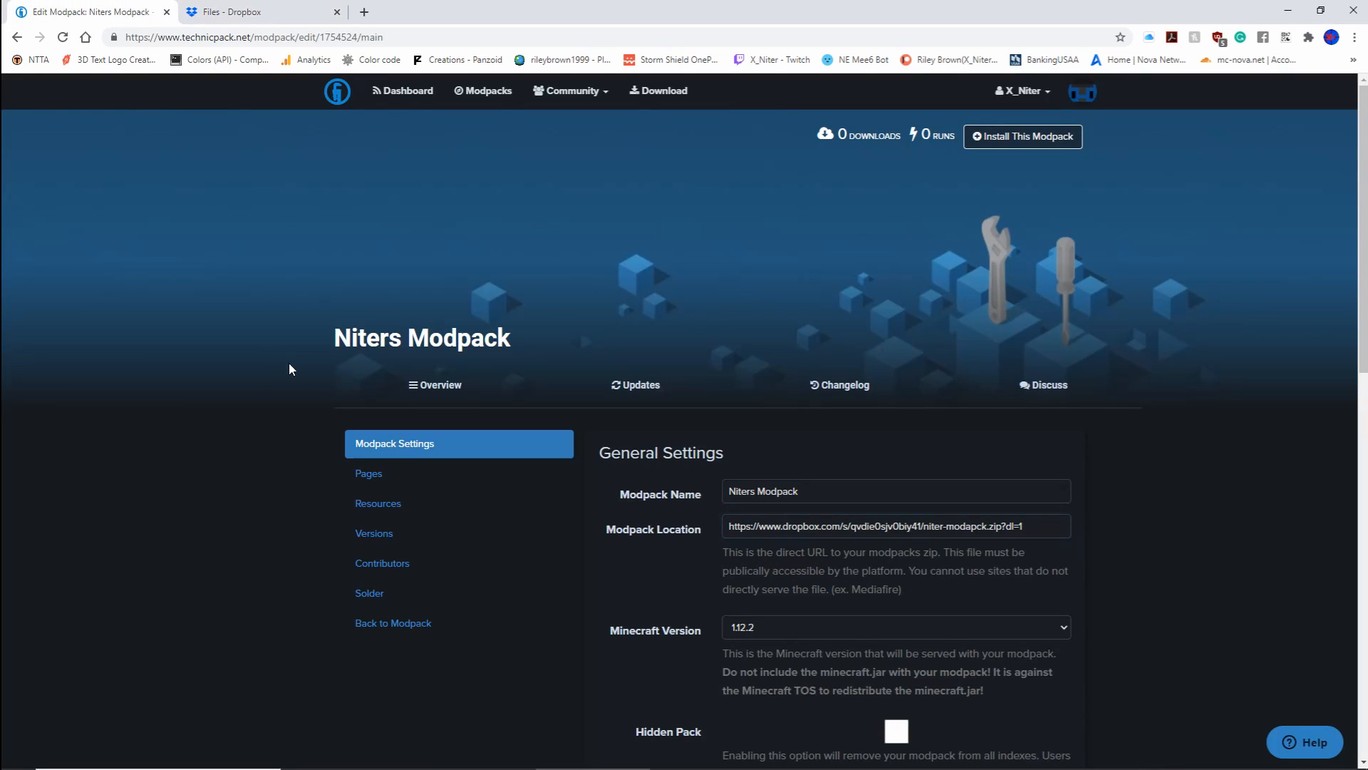
Examine the modpack's Pages settings, including Short Description, YouTube Video URL, Overview and Help
scroll(612, 417, "down", 1)
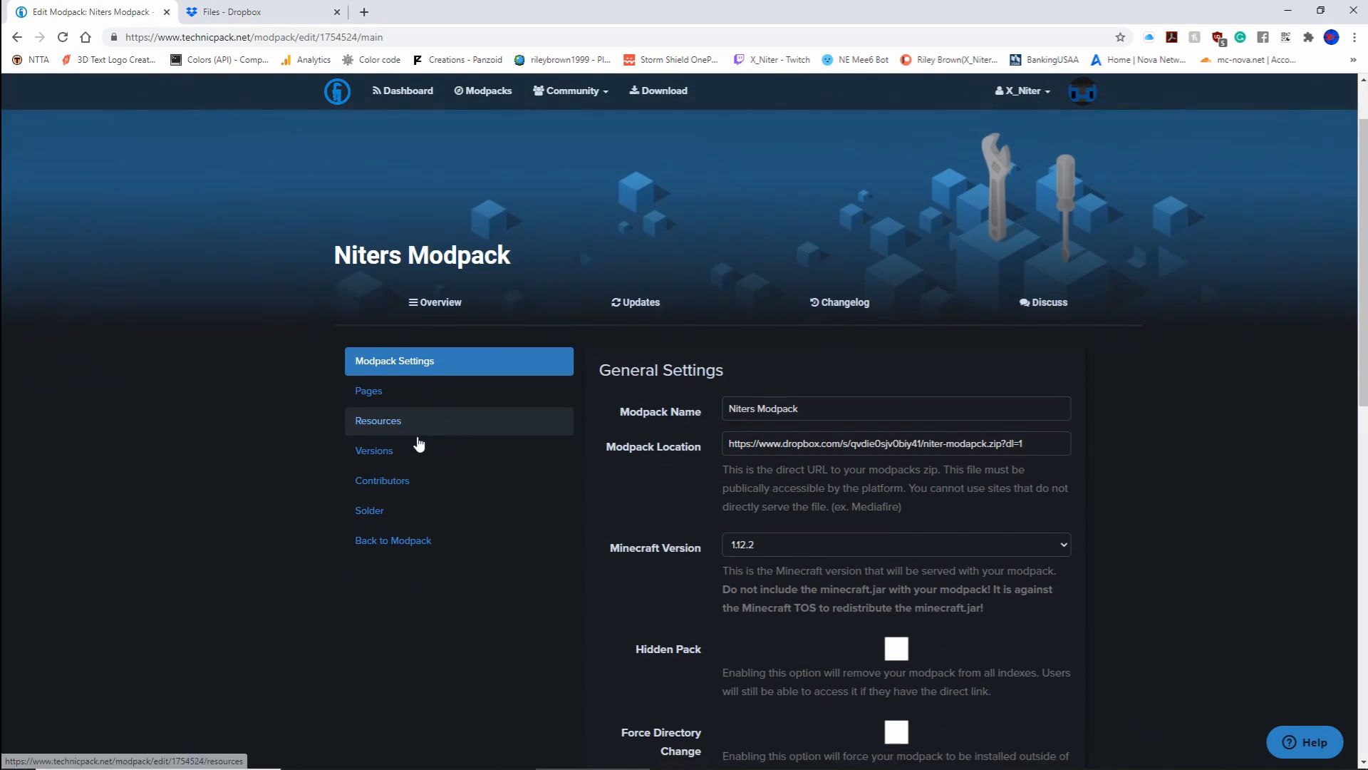
scroll(427, 399, "down", 1)
left_click(422, 334)
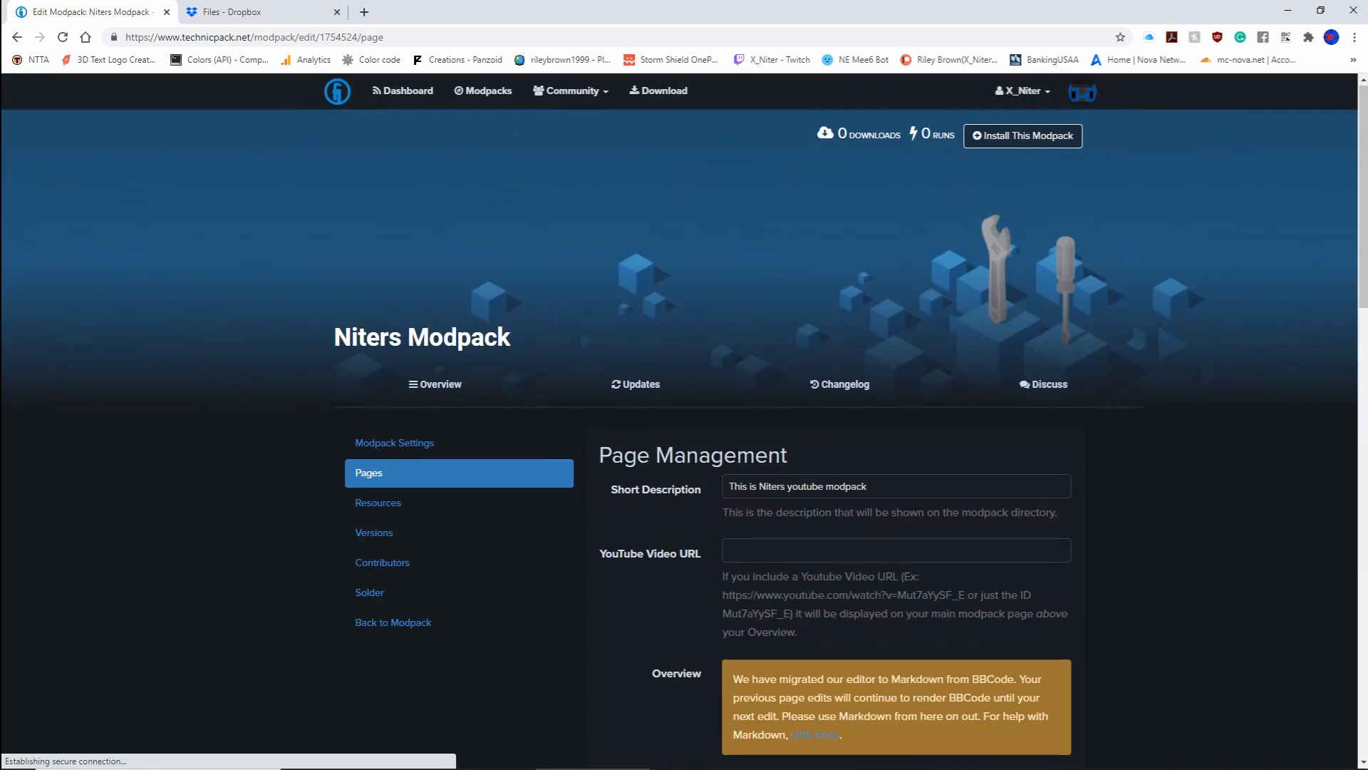
scroll(708, 472, "down", 5)
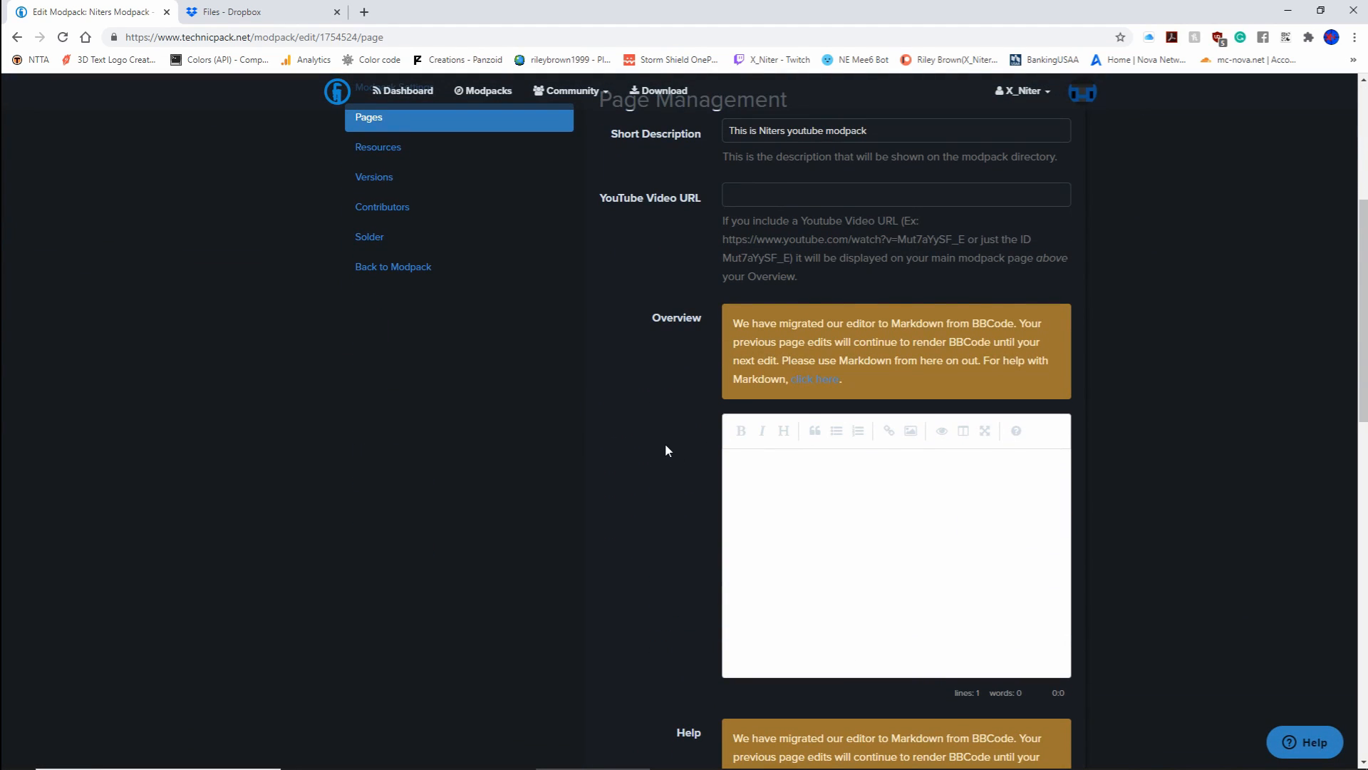
scroll(665, 447, "down", 6)
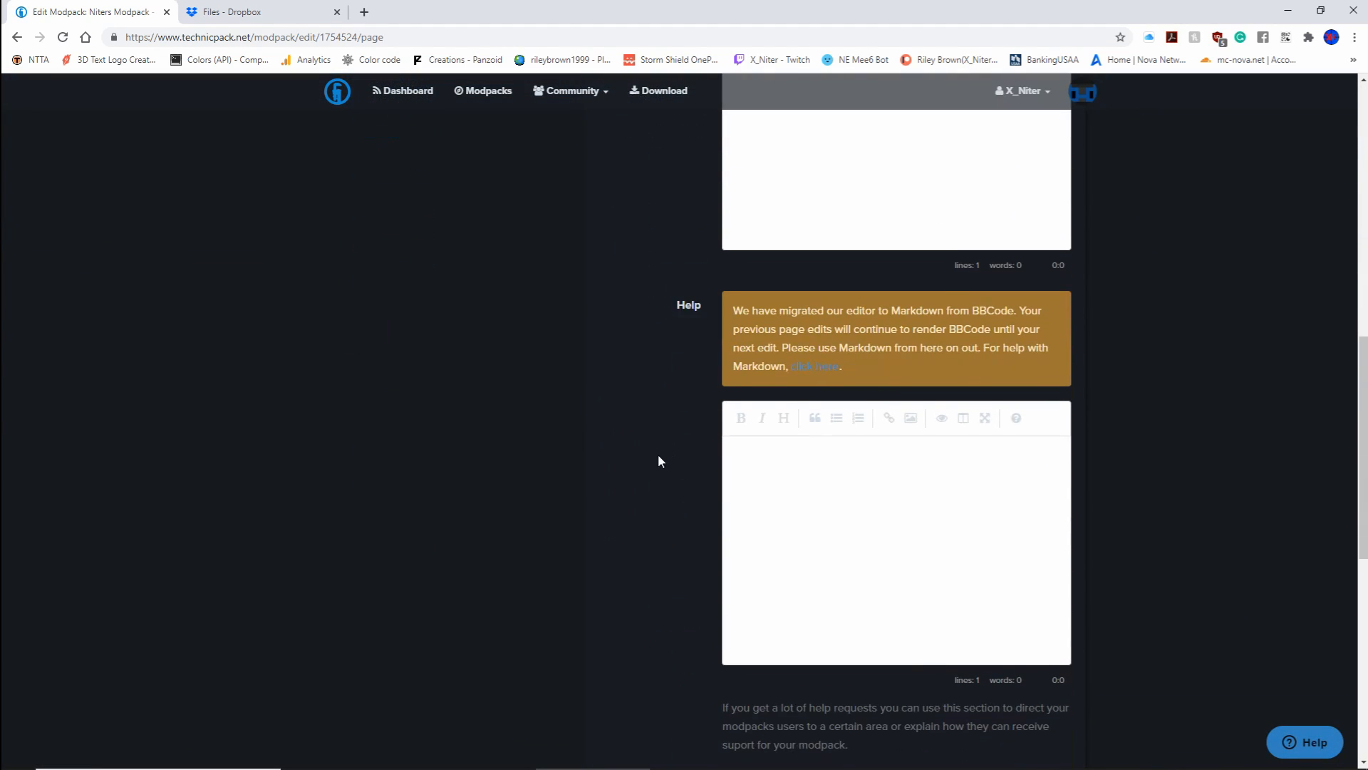
scroll(657, 455, "up", 12)
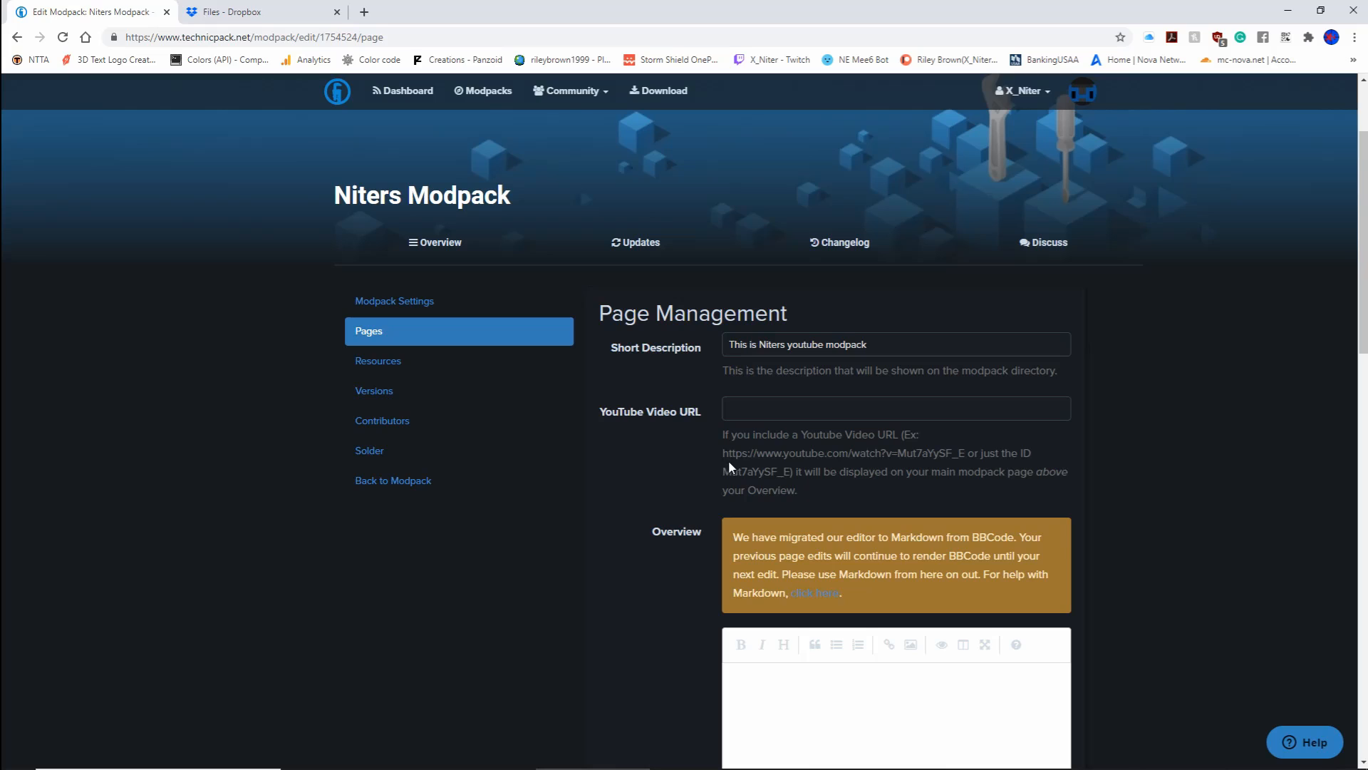
left_click(742, 413)
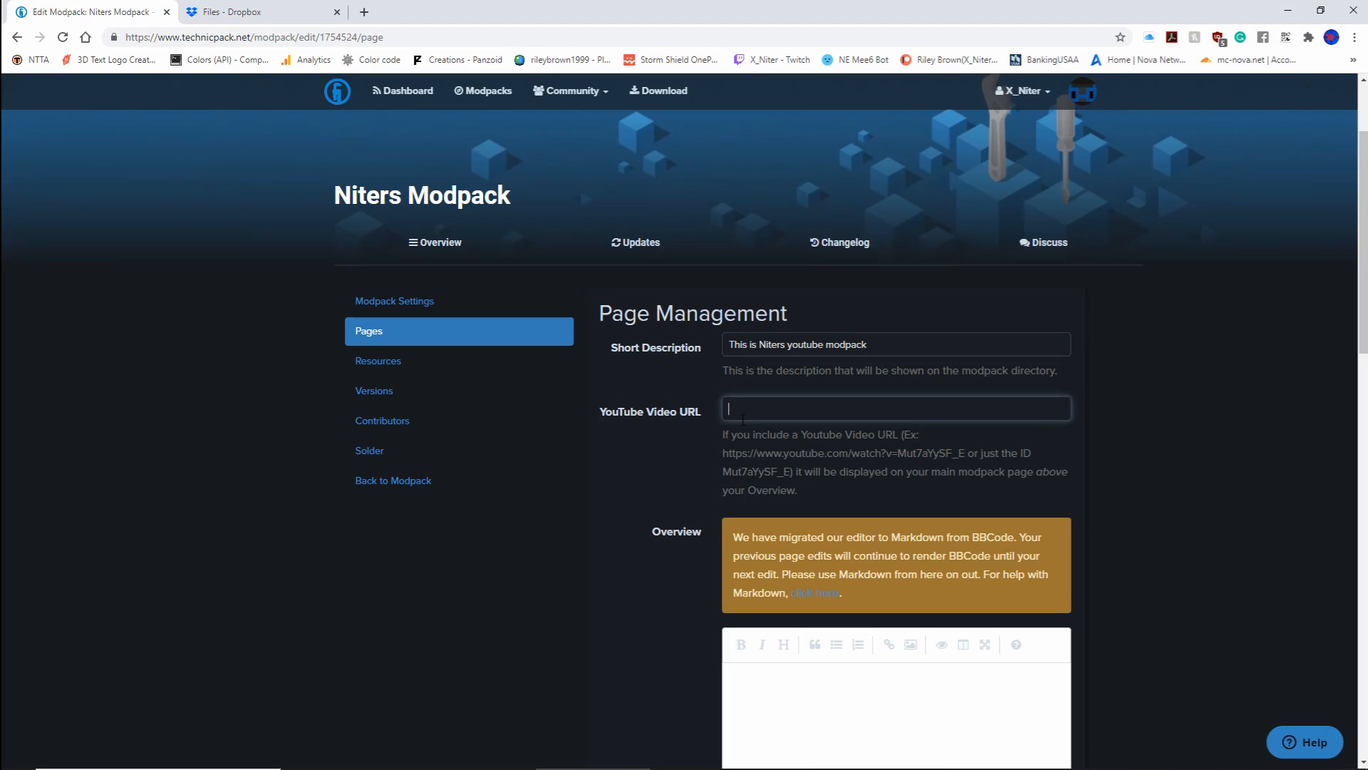
left_click(702, 442)
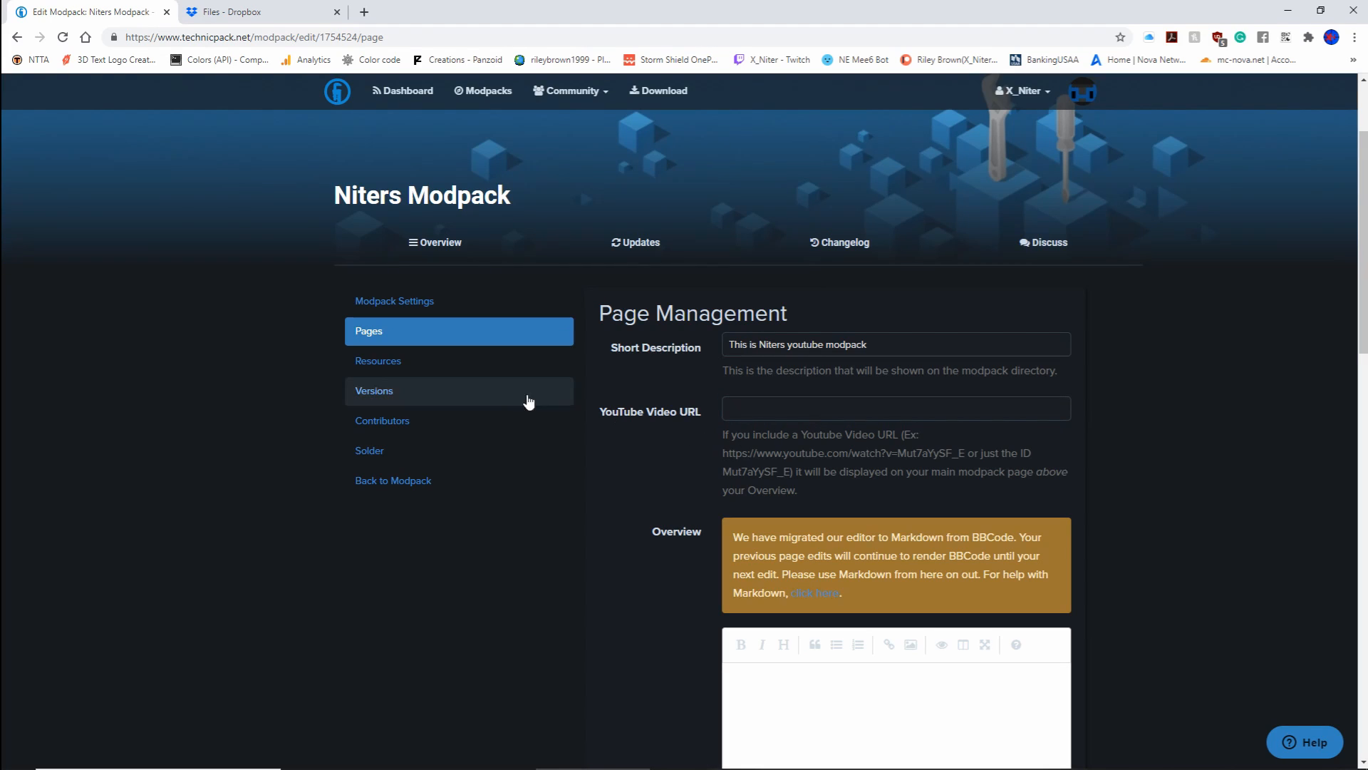
Look through the modpack's Contributors, Solder and Resources pages
left_click(426, 427)
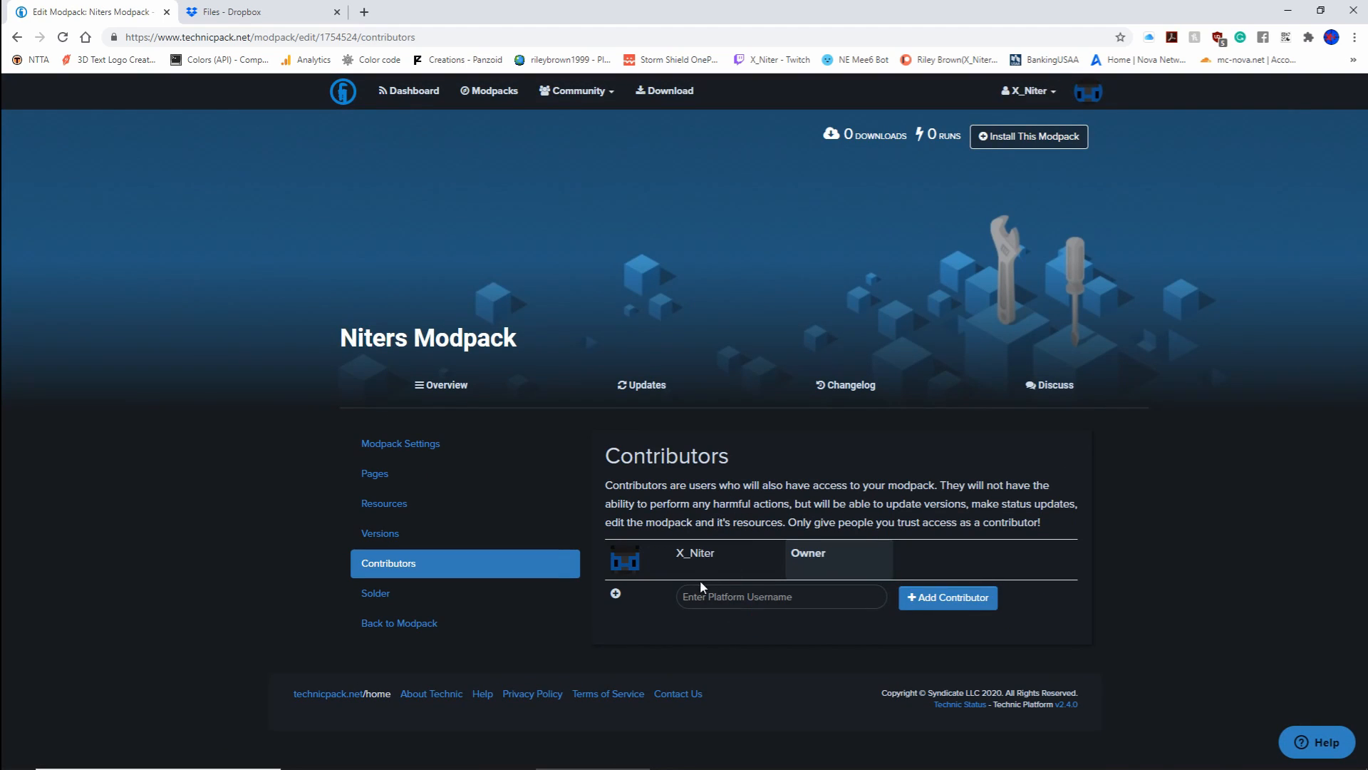
left_click(425, 597)
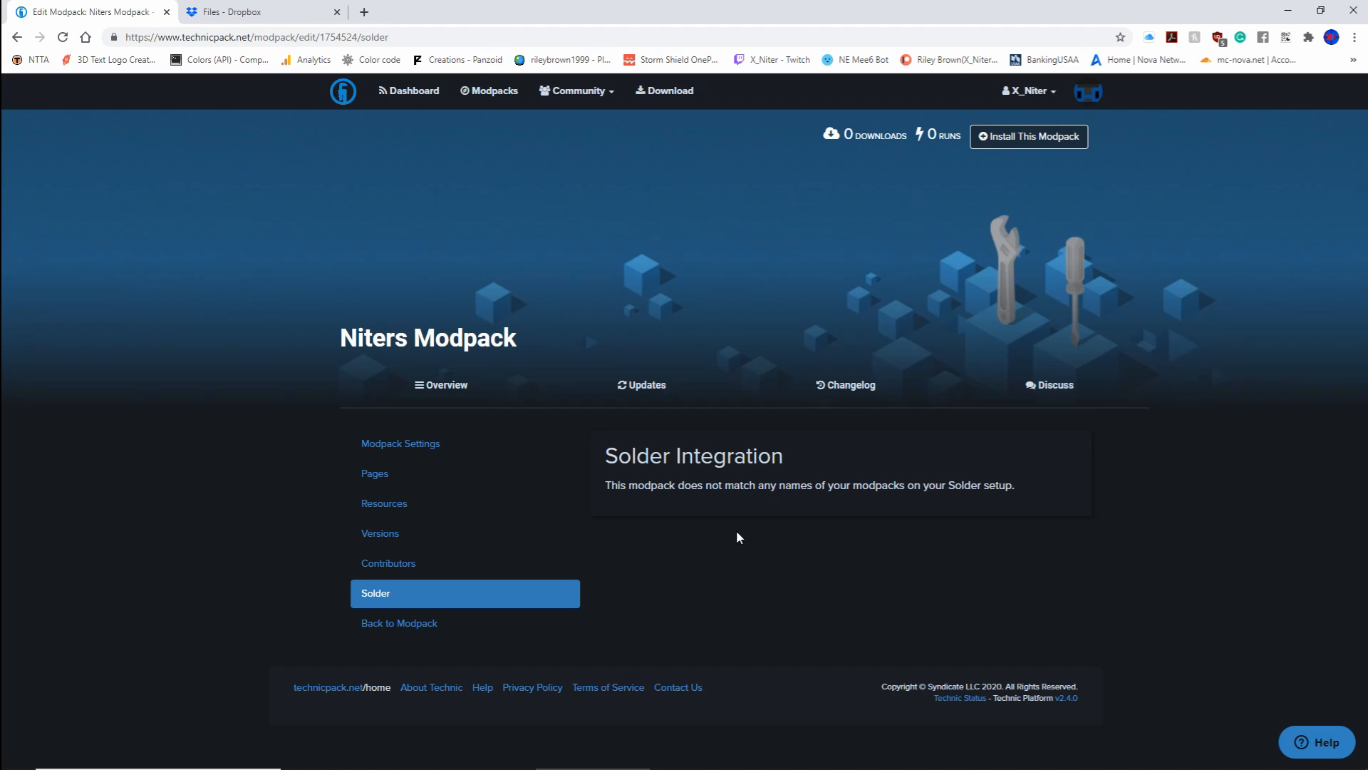
left_click(418, 505)
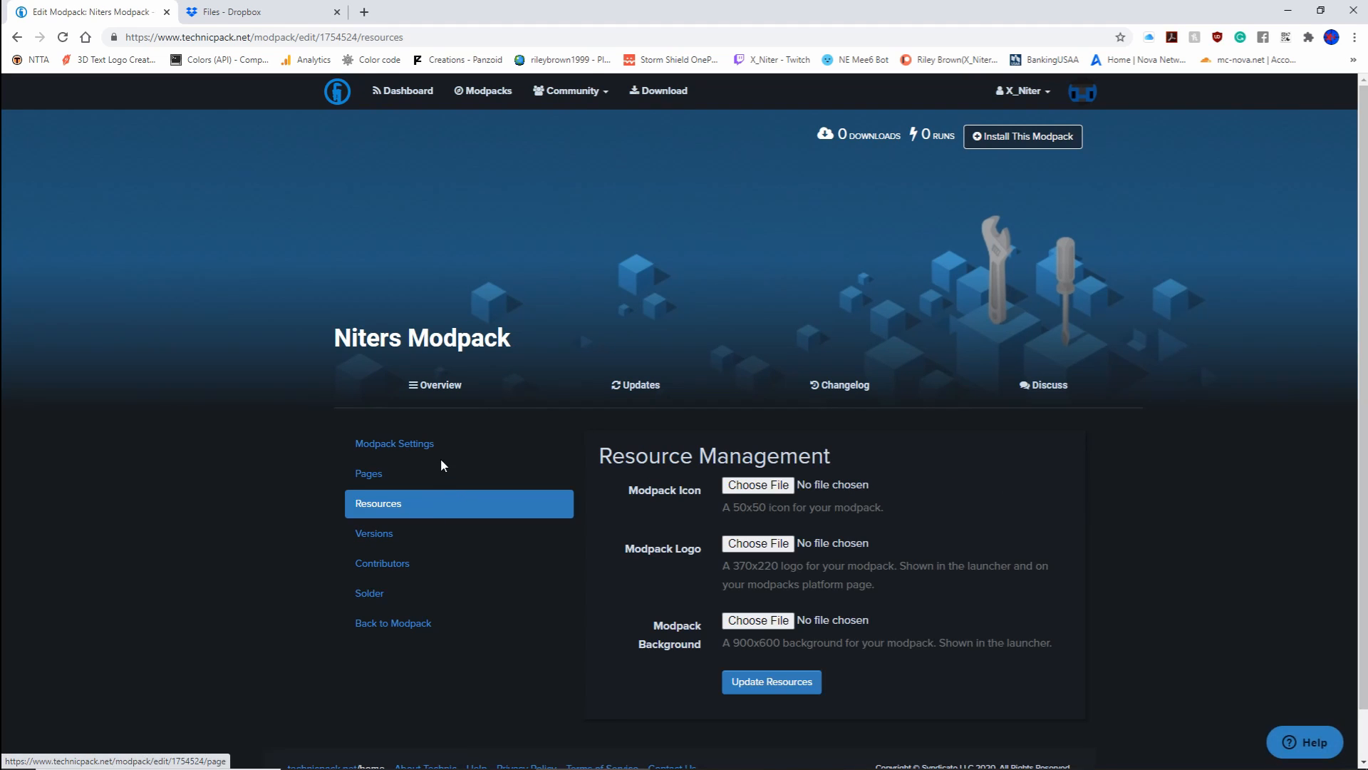
Return to the Modpack Settings and update the modpack to save it again
left_click(427, 445)
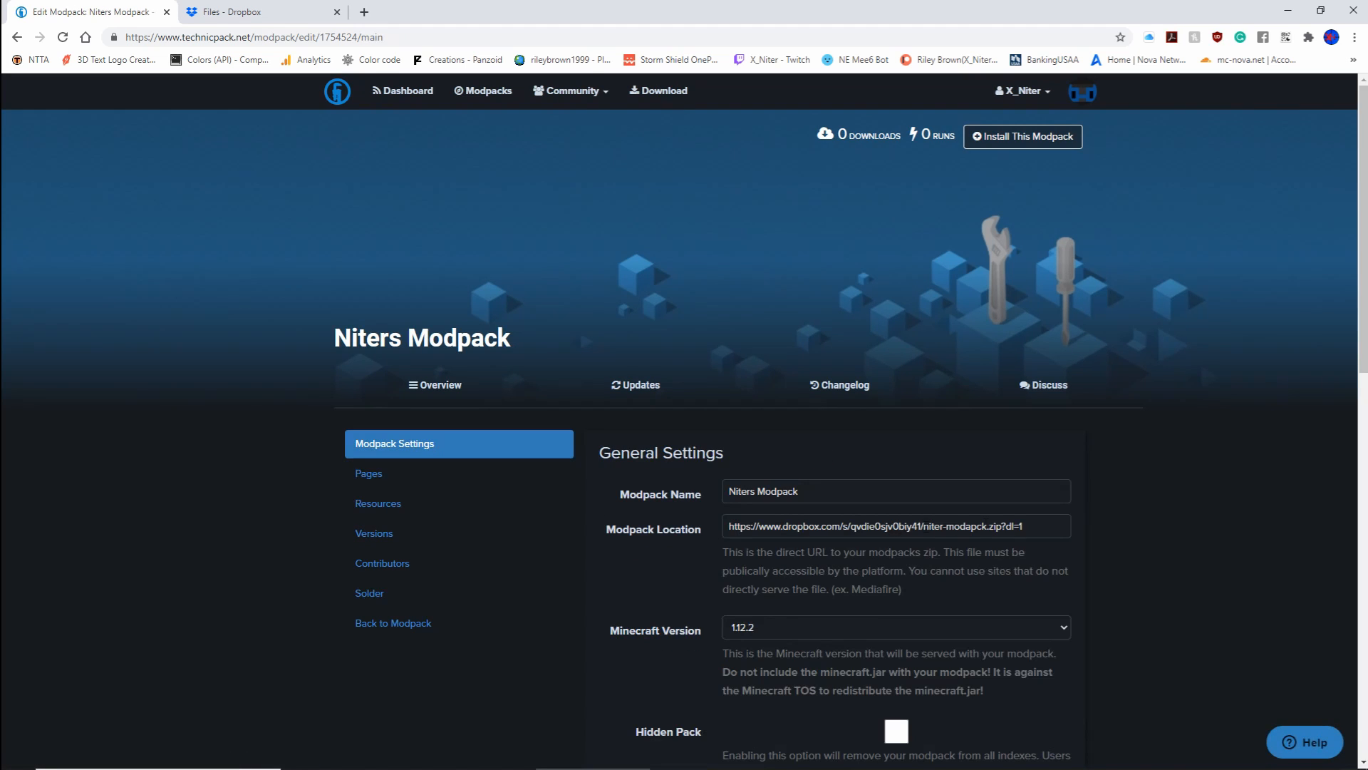
scroll(699, 553, "down", 12)
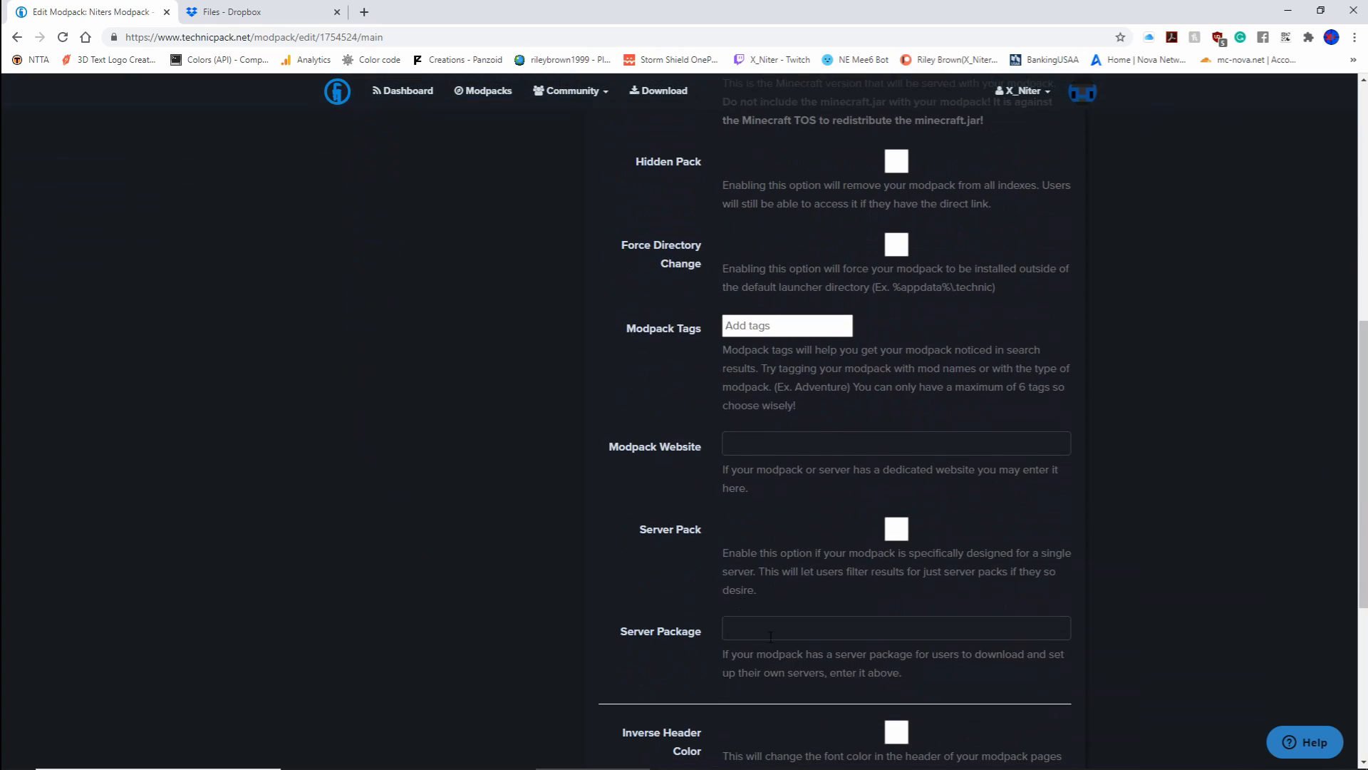
left_click(766, 638)
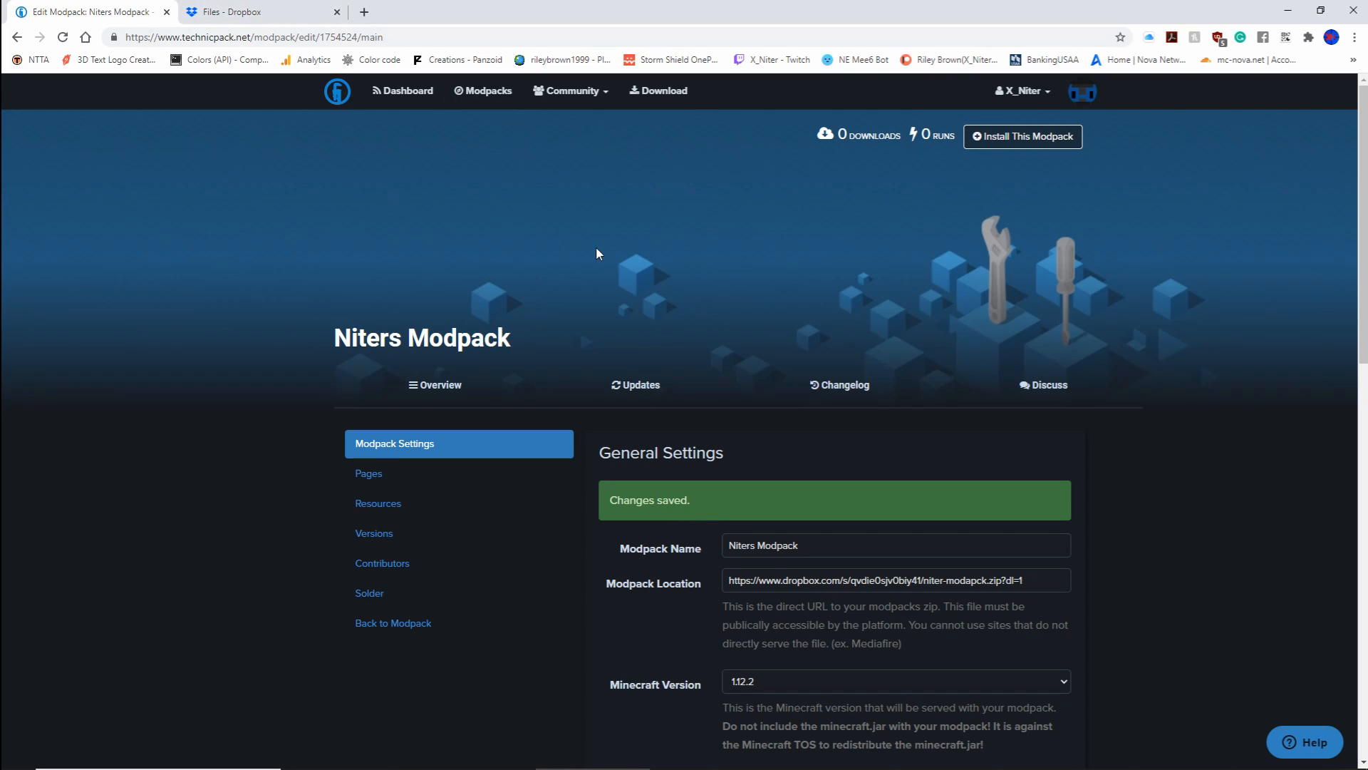
Close the browser and the Niter Modpack folder window
left_click(1354, 12)
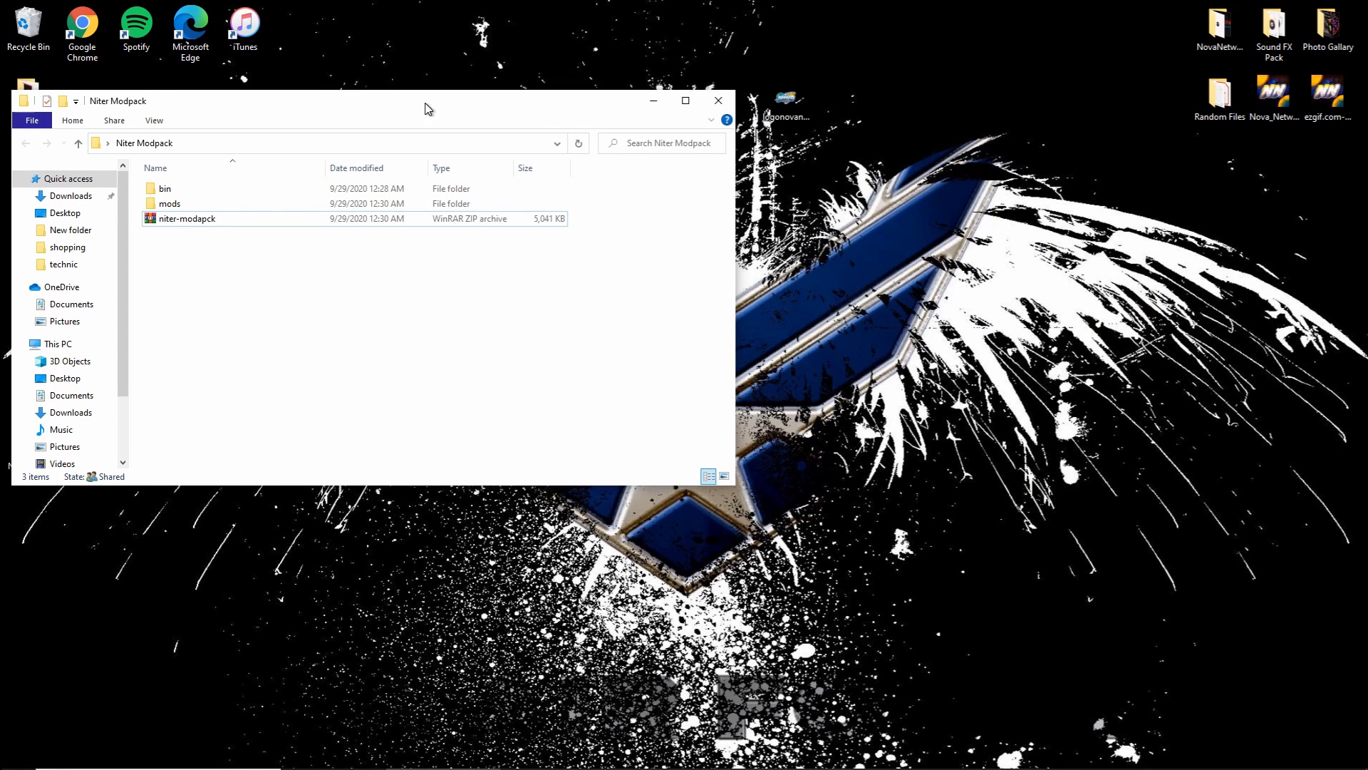
left_click_drag(429, 111, 467, 180)
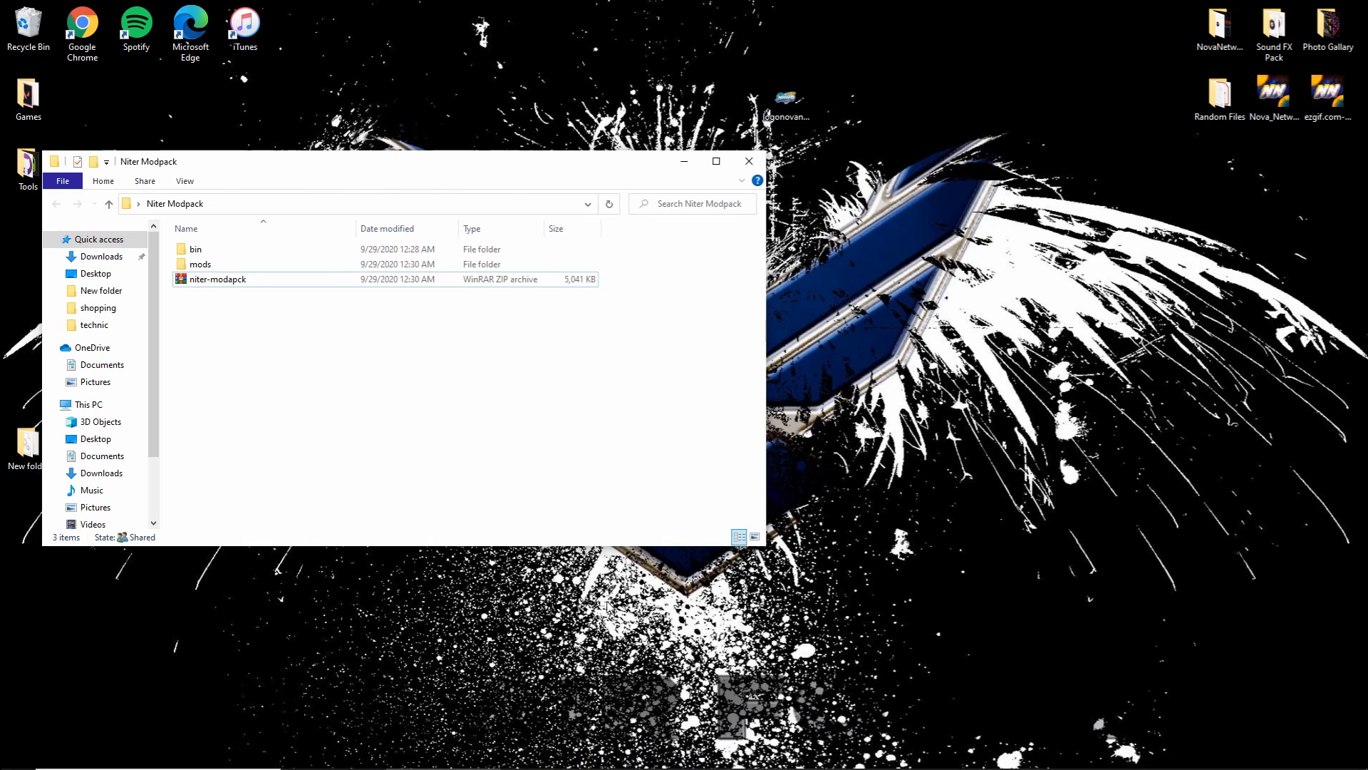
left_click(749, 161)
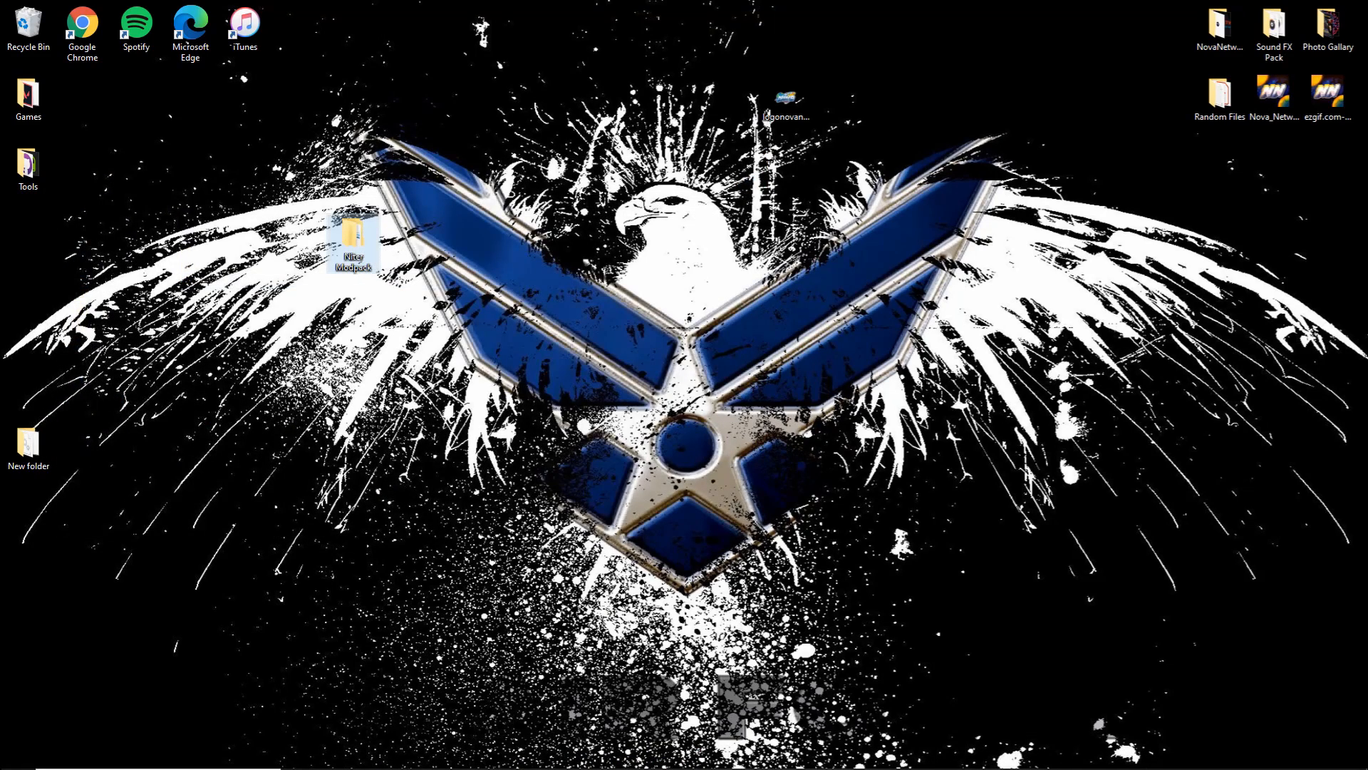
Switch to the Technic Launcher, search the modpacks for "Niters" and install Niters Modpack
left_click(510, 757)
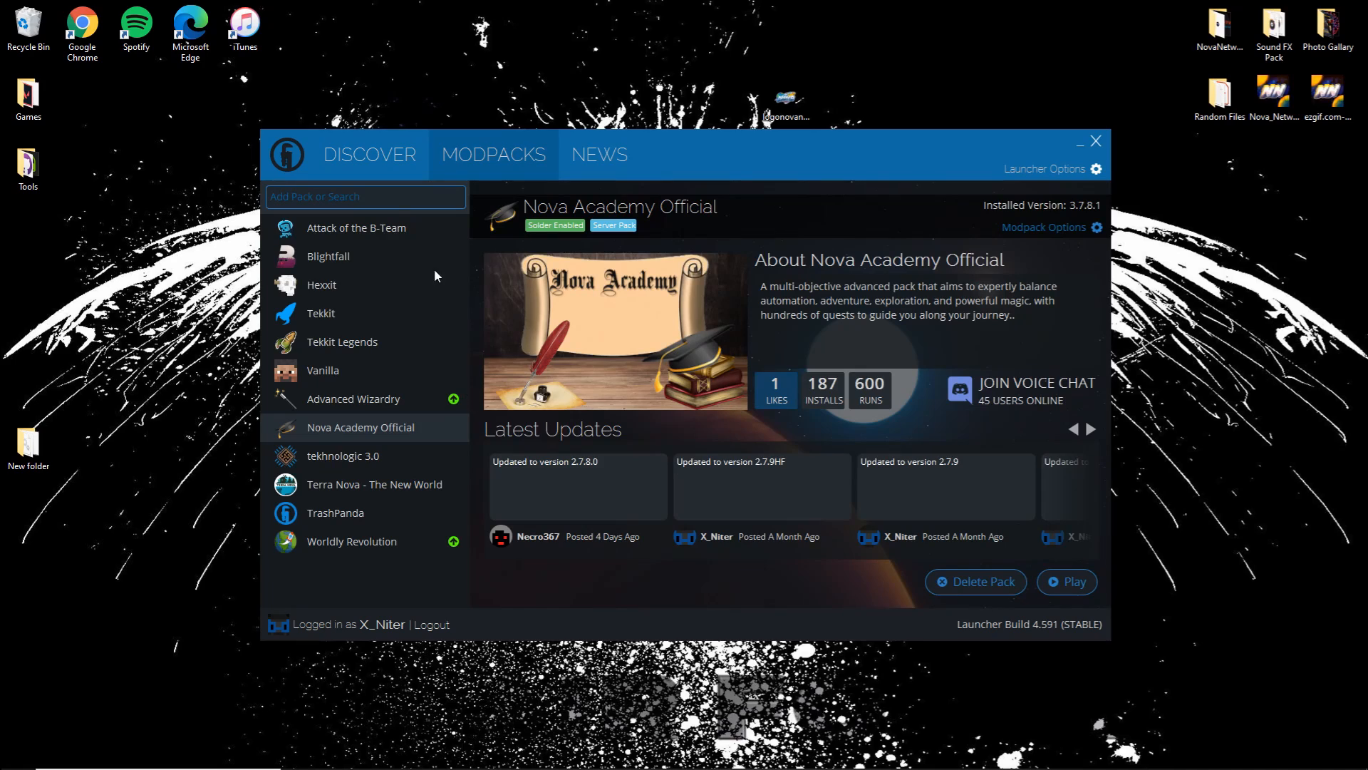
left_click(387, 200)
type("Niters")
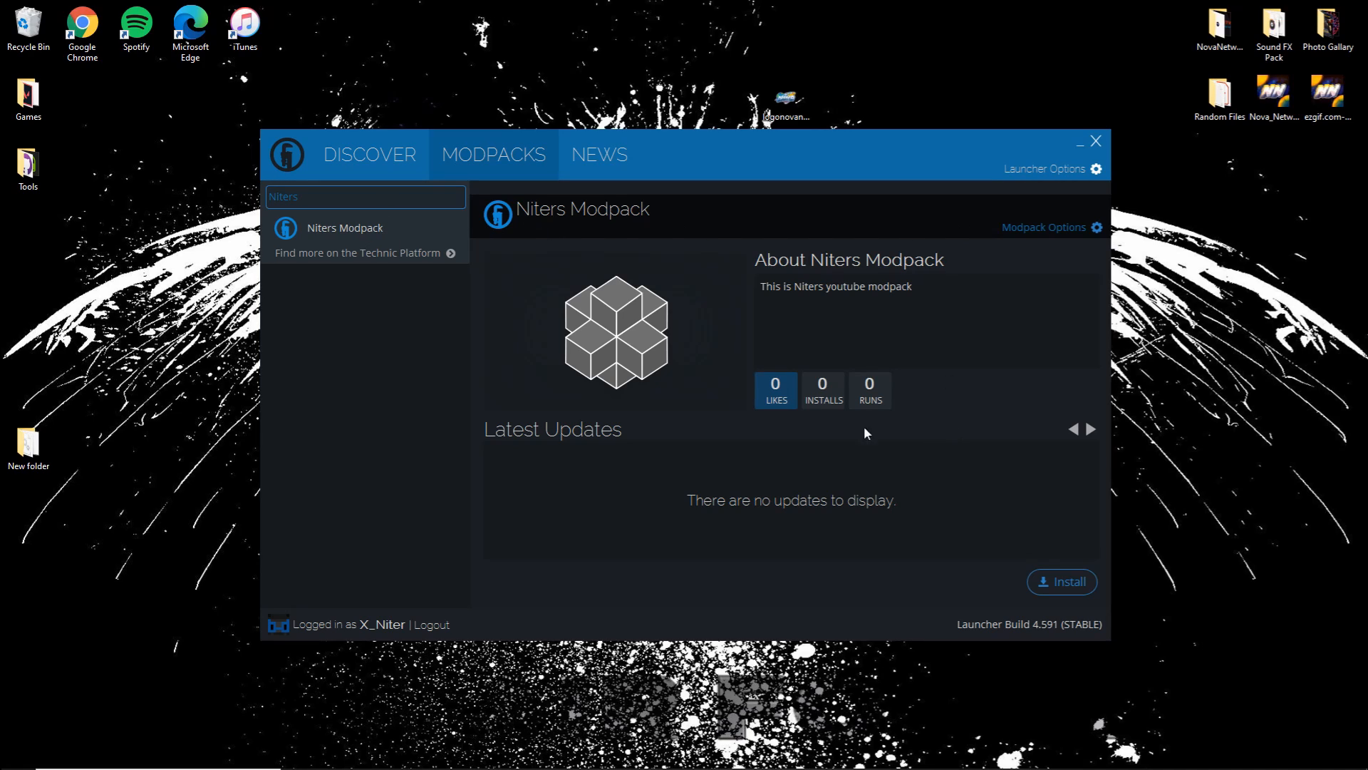
left_click(1060, 581)
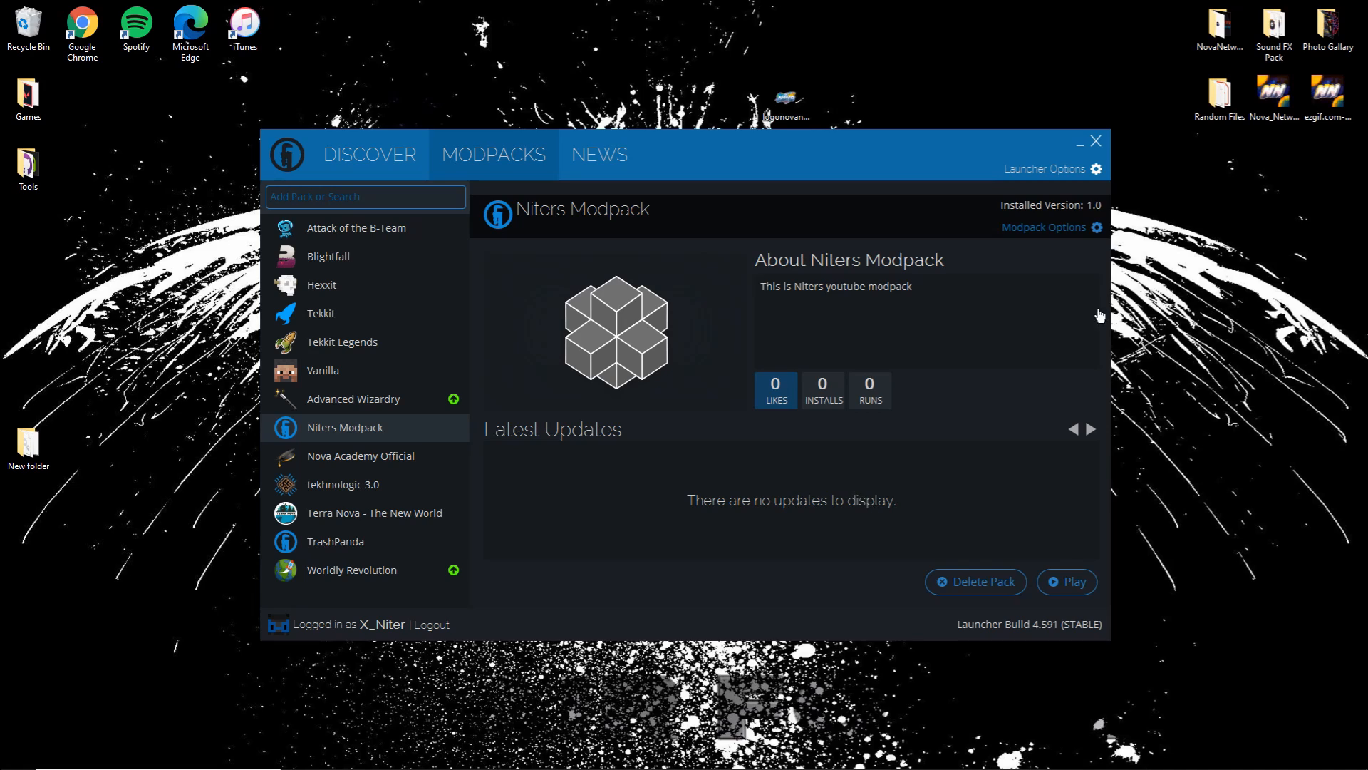
Open the launcher's Java settings and set the memory to 8 GB
left_click(1072, 171)
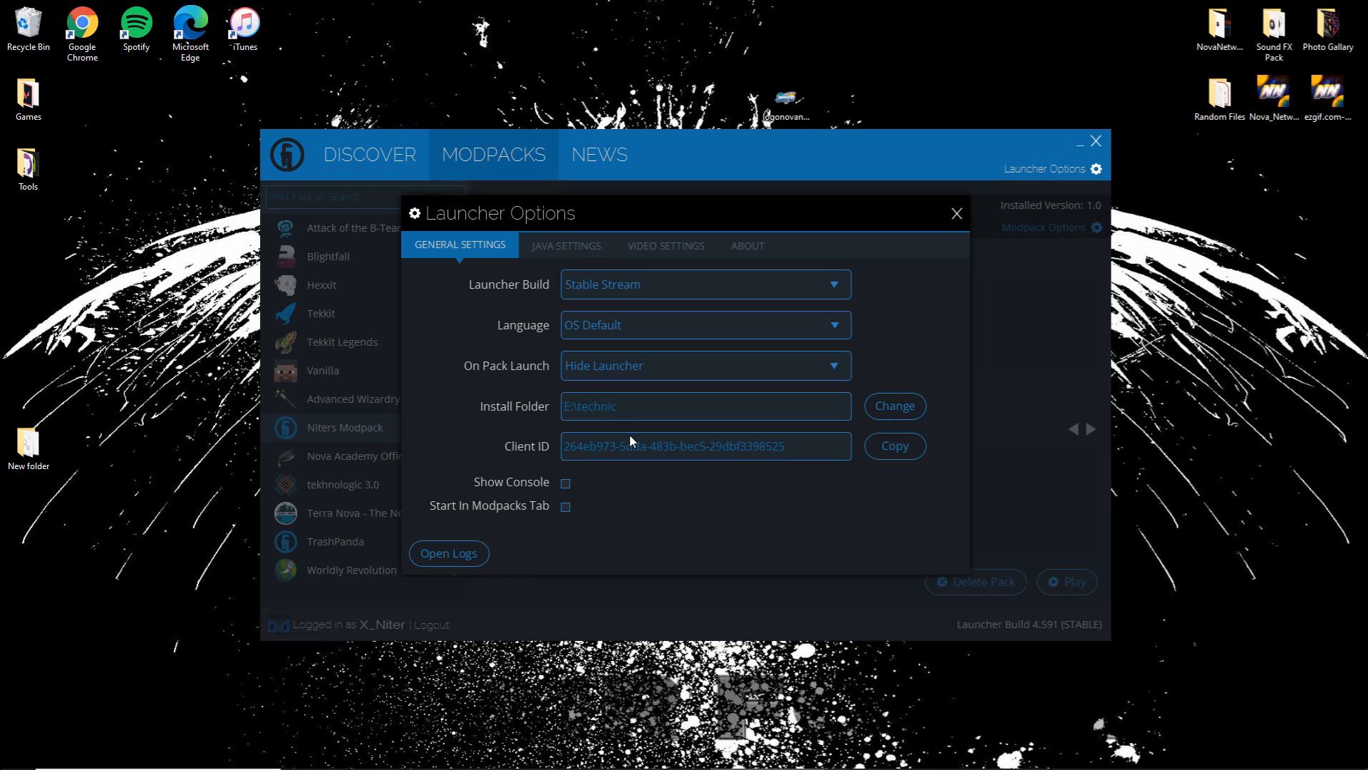
left_click(573, 250)
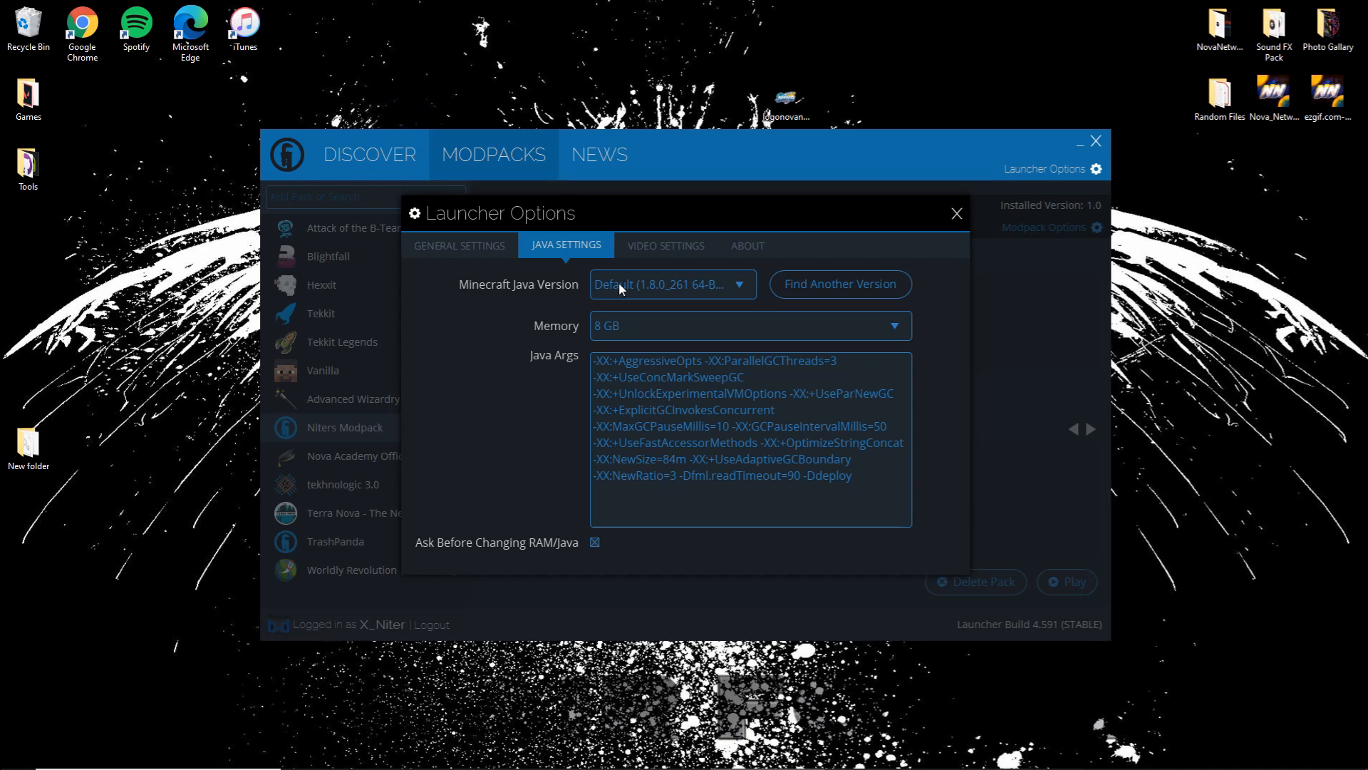
left_click(640, 322)
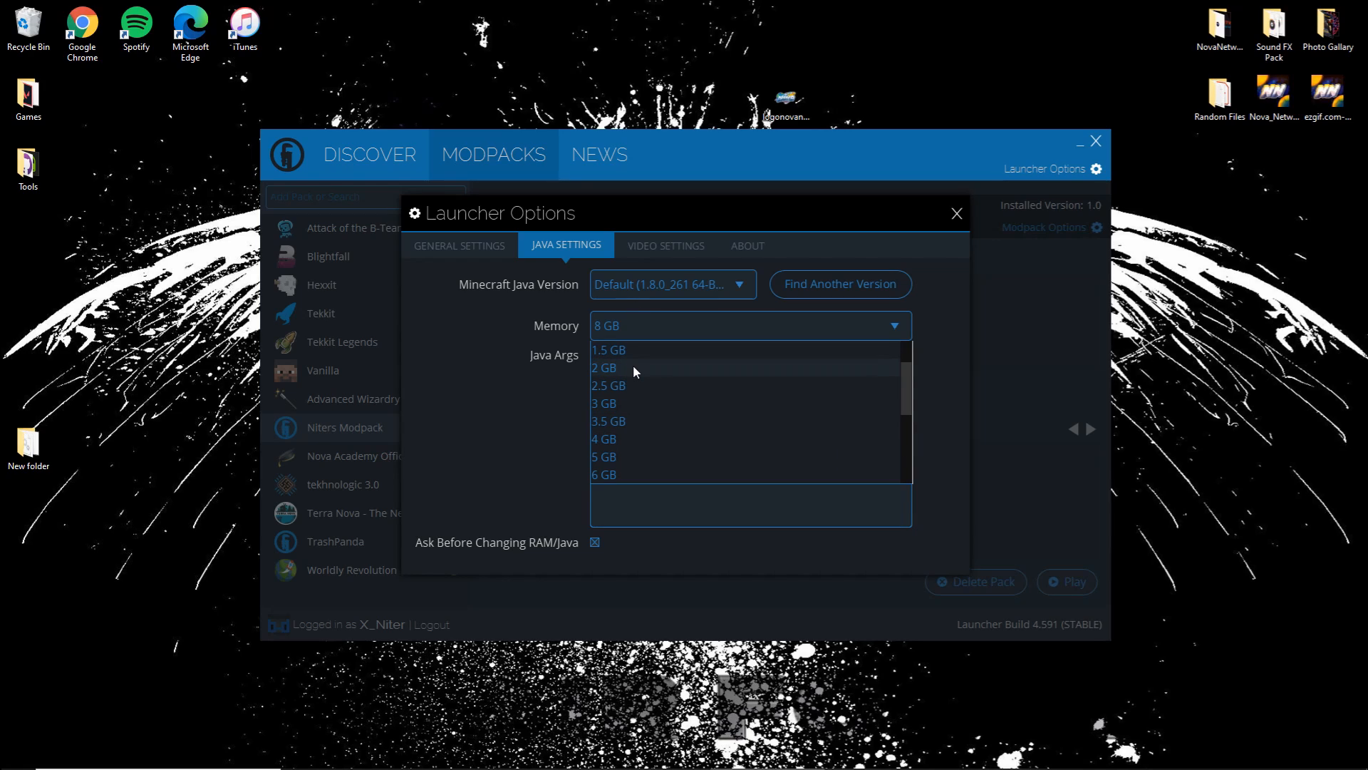
scroll(652, 370, "down", 1)
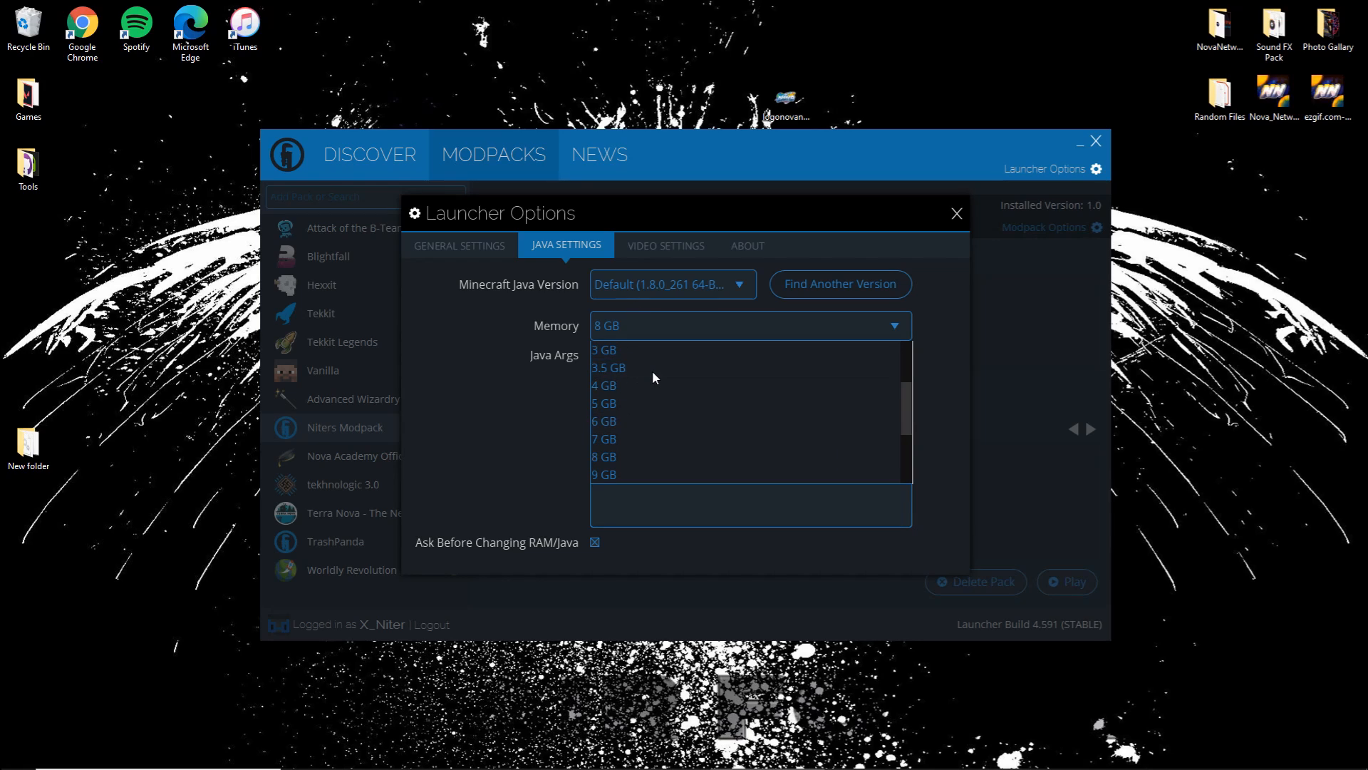
scroll(634, 421, "down", 1)
left_click(619, 391)
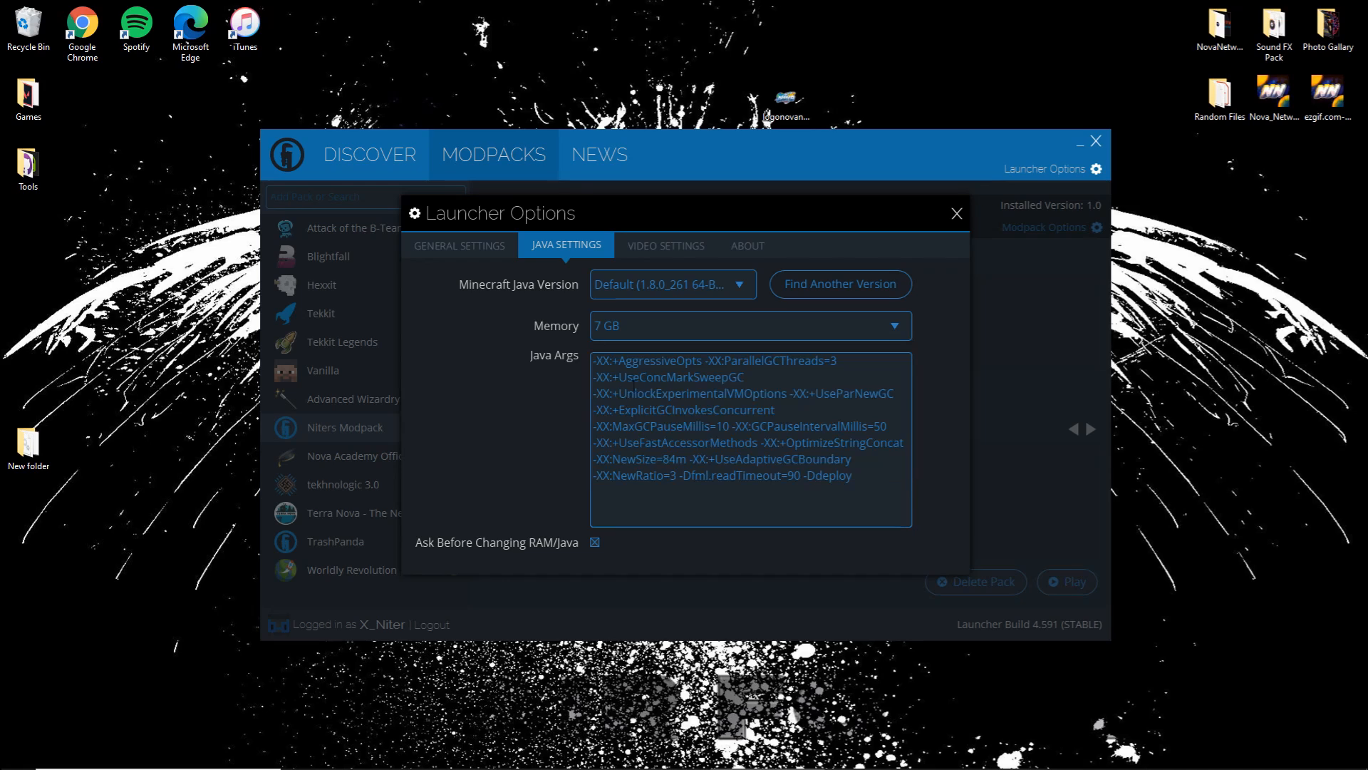
left_click(642, 398)
Set the Minecraft Java version to Default (1.8.0_261 64-Bit)
left_click(677, 284)
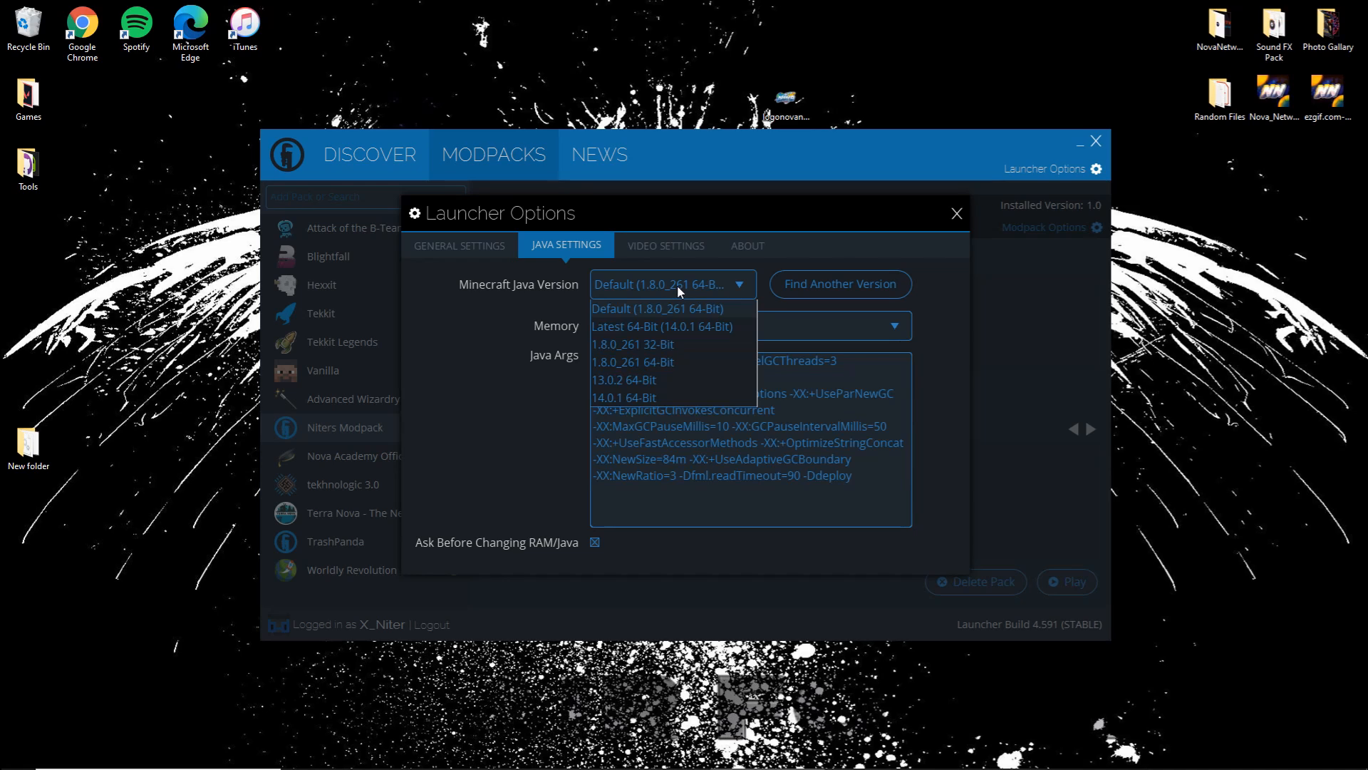
left_click(647, 308)
left_click(661, 286)
left_click(703, 307)
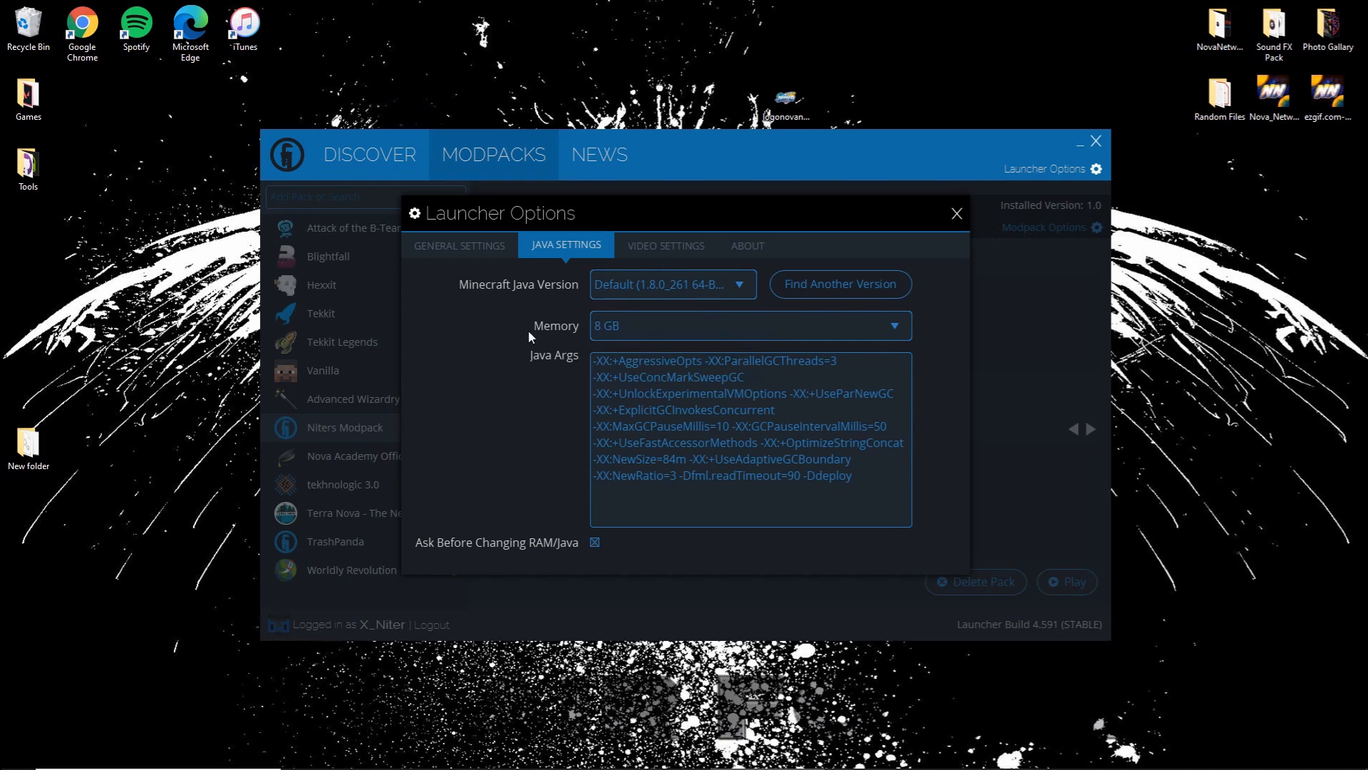
Examine the available memory sizes and the full set of Java arguments in the Java settings
left_click(625, 329)
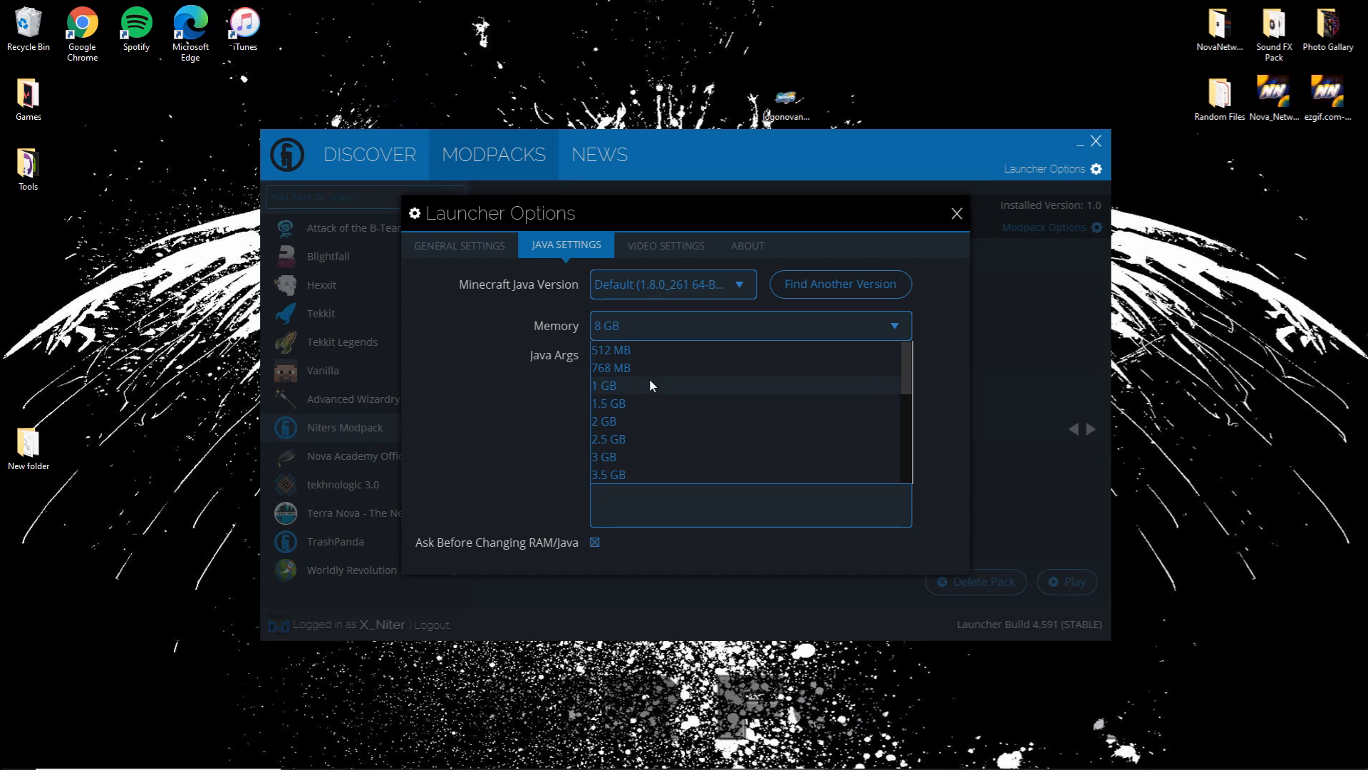
left_click(433, 337)
left_click_drag(857, 476, 573, 371)
left_click(731, 446)
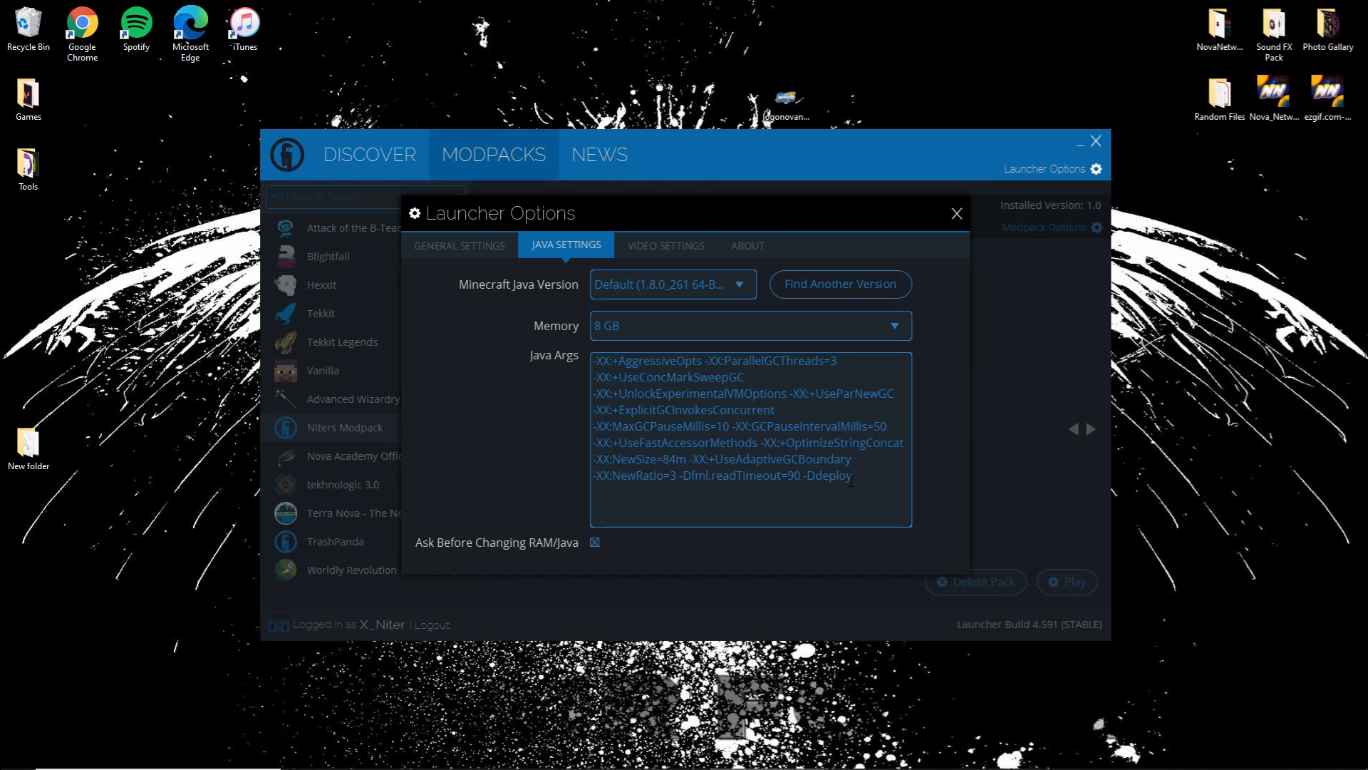
left_click_drag(851, 482, 603, 361)
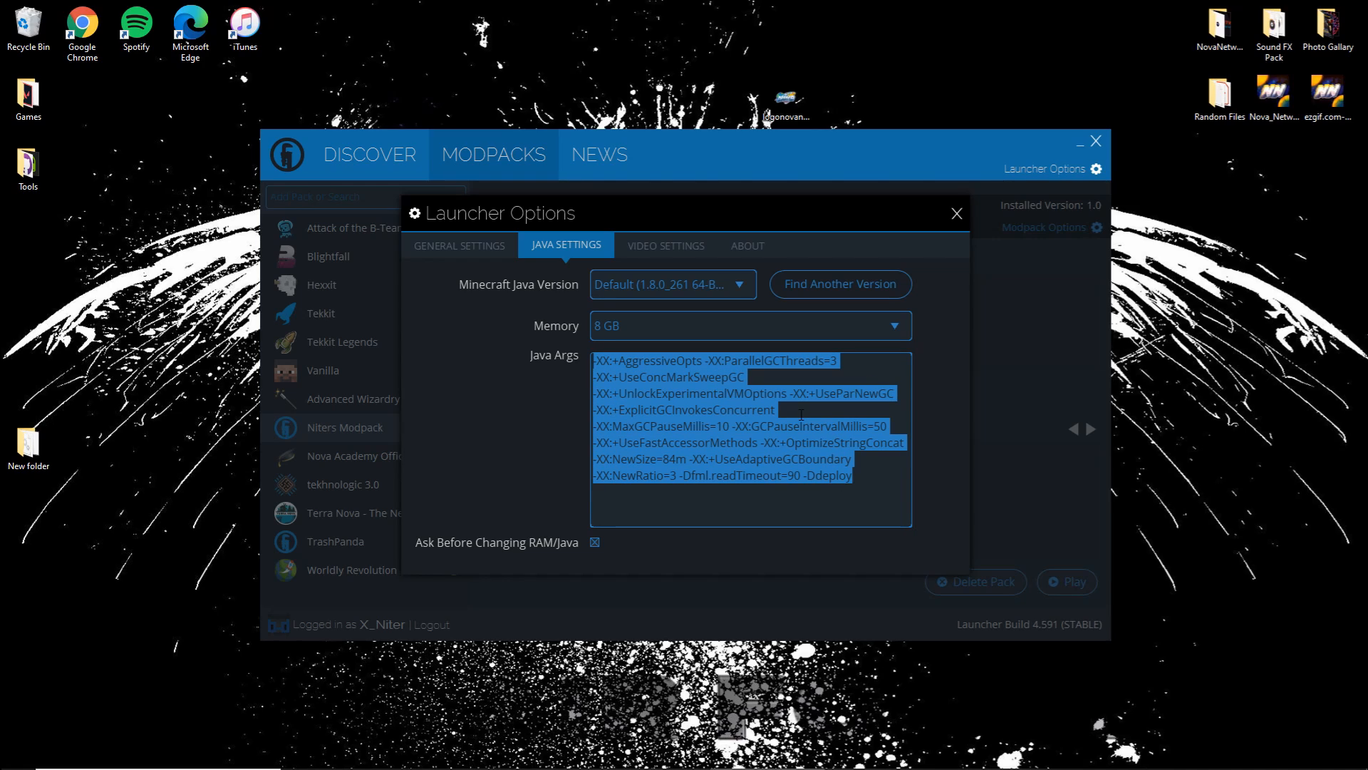
left_click(801, 414)
left_click_drag(859, 476, 592, 351)
left_click(782, 409)
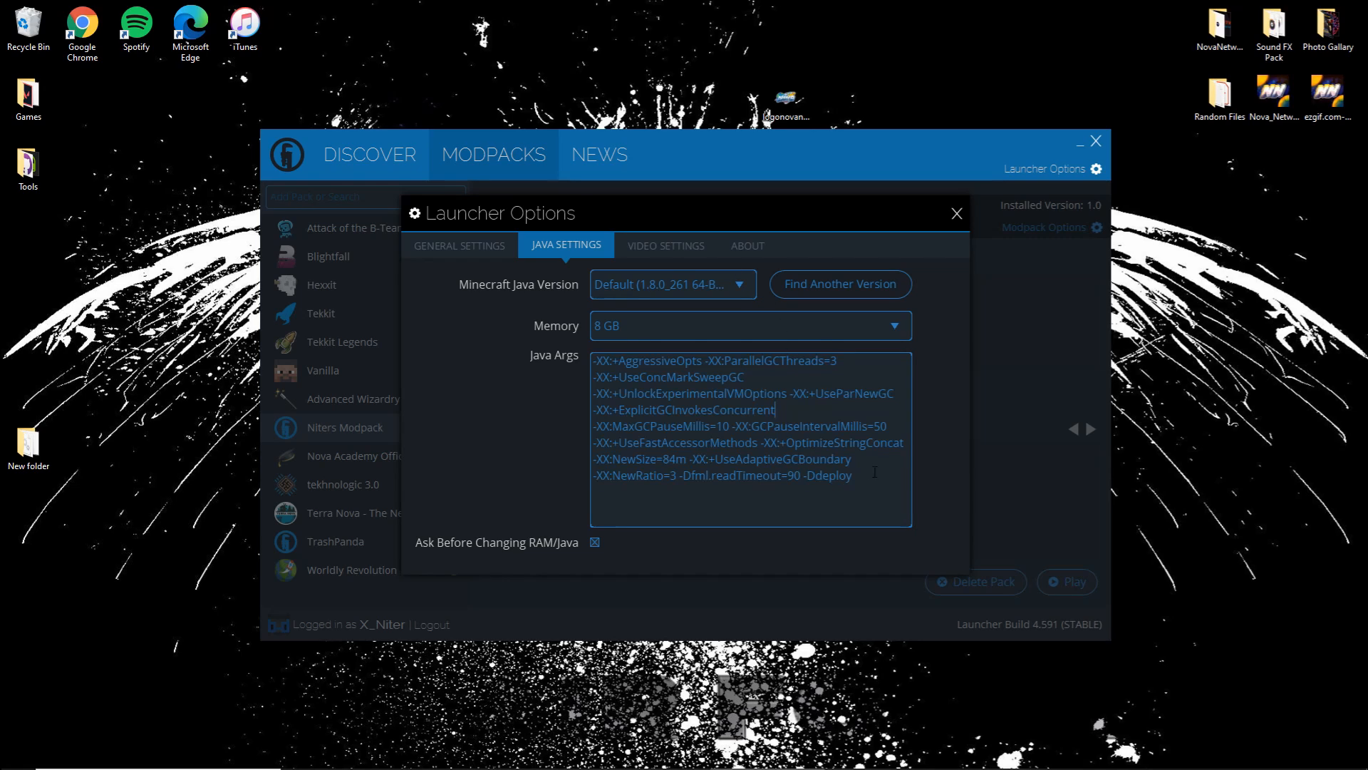
left_click_drag(875, 472, 593, 356)
left_click(767, 393)
Look through the launcher's Video Settings and About pages and close the Launcher Options
left_click(660, 251)
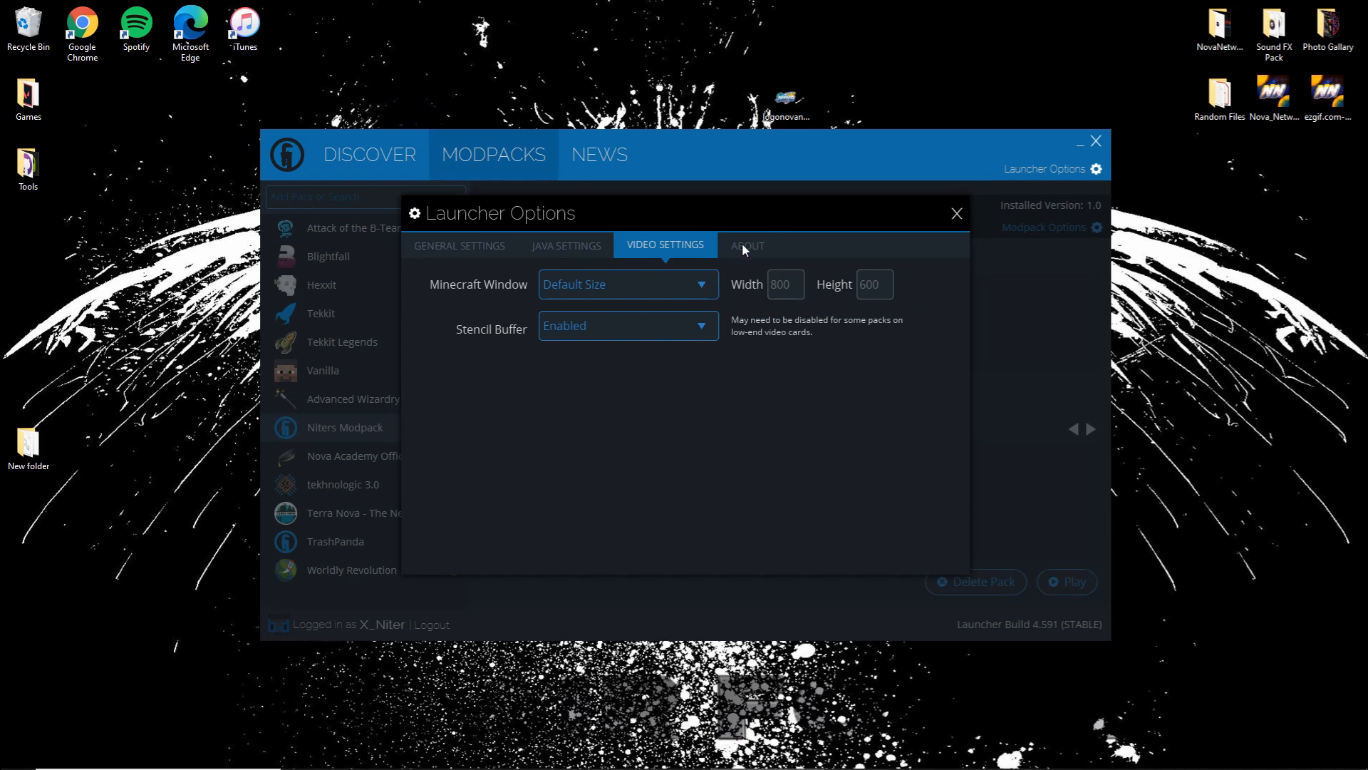
left_click(745, 246)
left_click(690, 243)
left_click(956, 214)
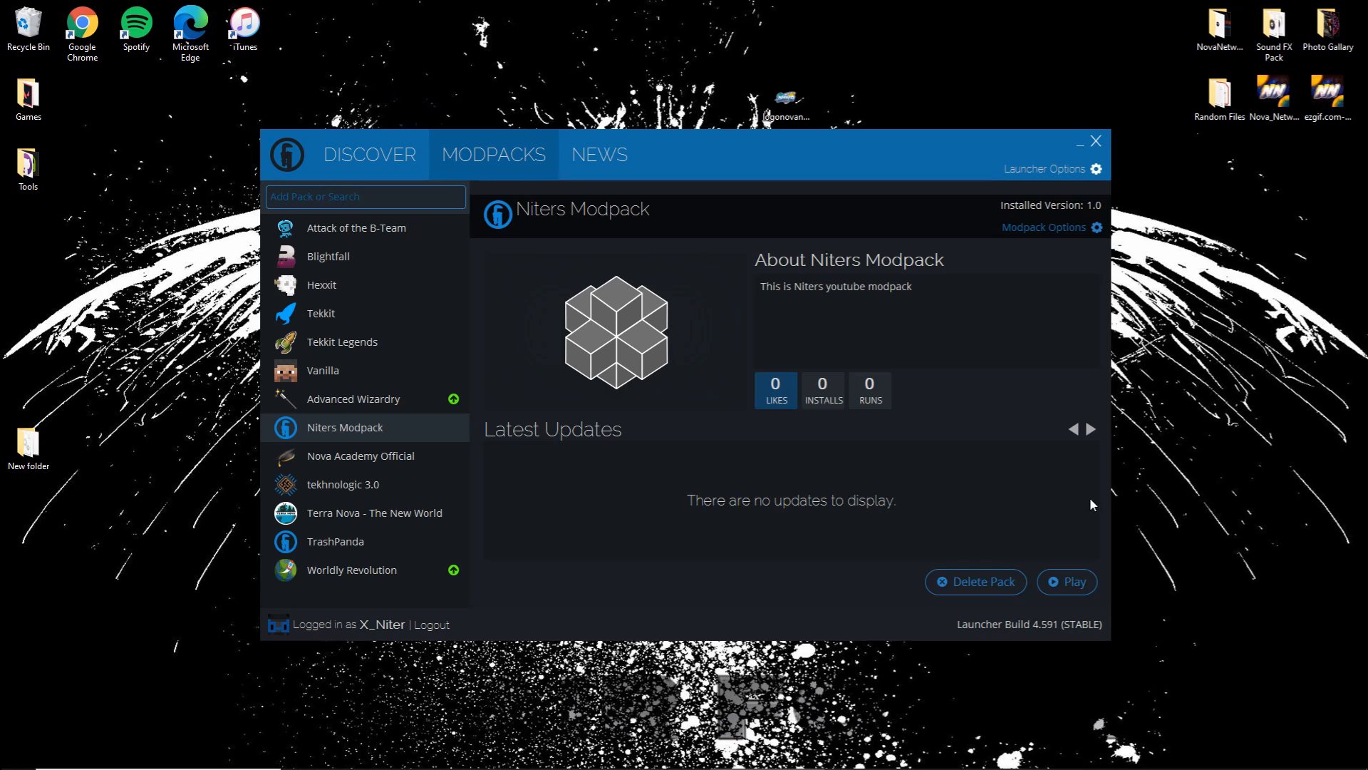
Launch Niters Modpack and maximize the Minecraft window
left_click(1076, 583)
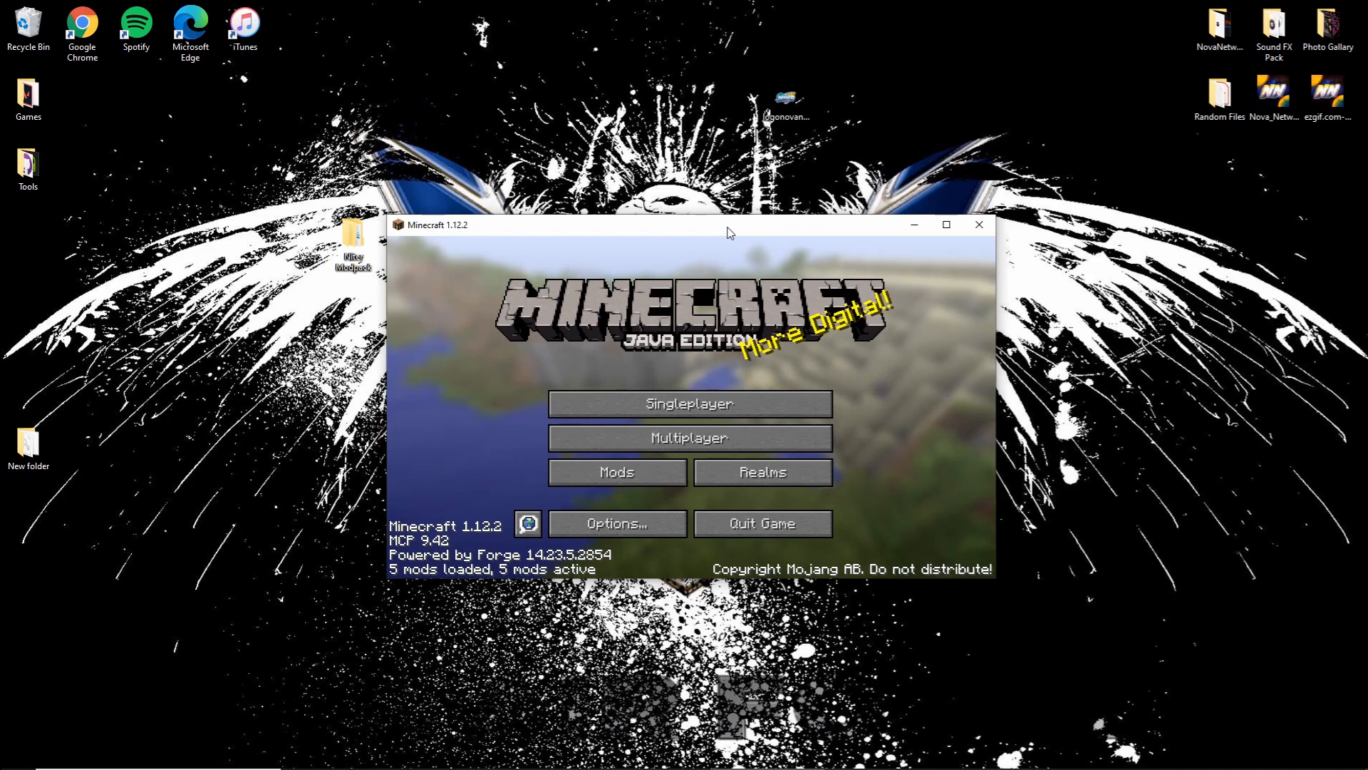
left_click_drag(734, 226, 733, 6)
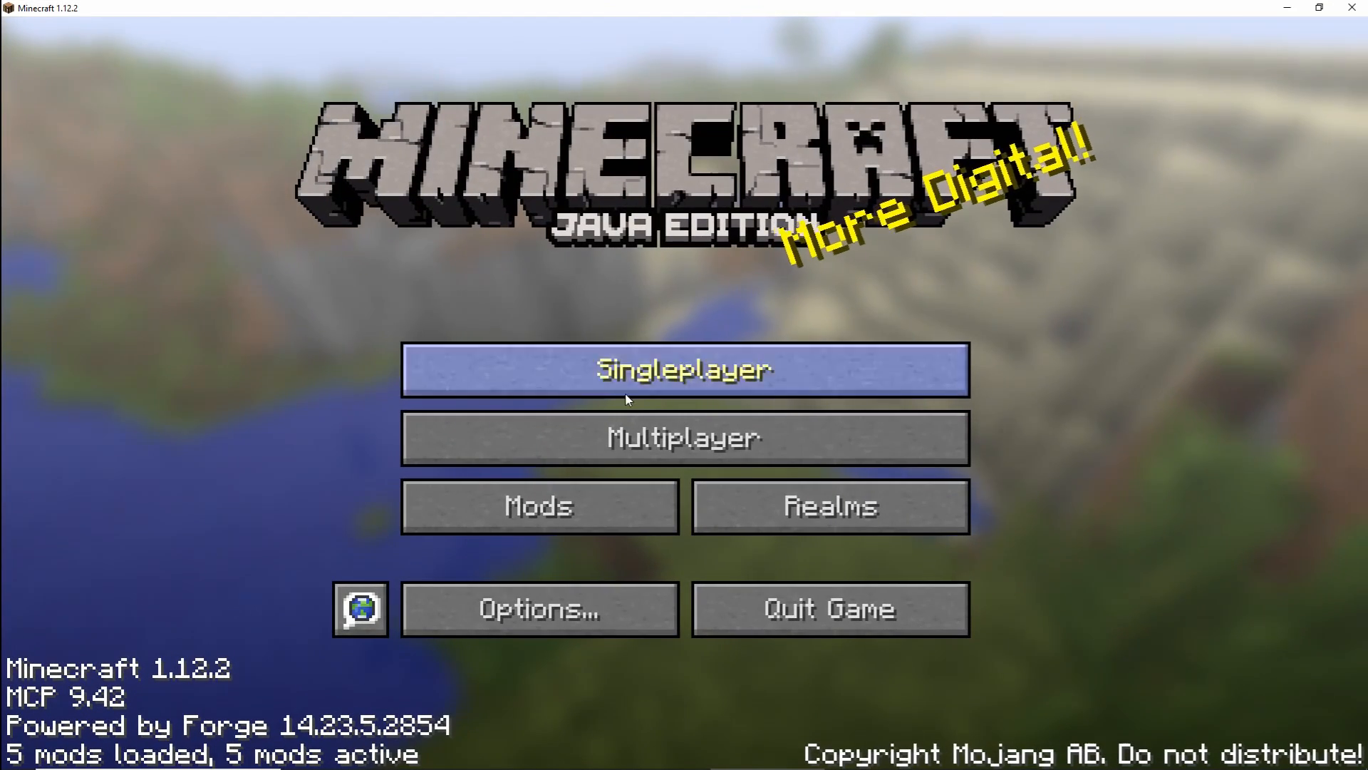
Turn off the master volume and every other Minecraft sound category except Jukebox/Note Blocks
left_click(570, 607)
left_click(820, 294)
left_click_drag(1116, 135, 214, 136)
left_click_drag(660, 203, 199, 207)
left_click_drag(659, 272, 213, 272)
left_click_drag(659, 340, 214, 341)
left_click_drag(659, 409, 214, 409)
left_click_drag(659, 478, 228, 478)
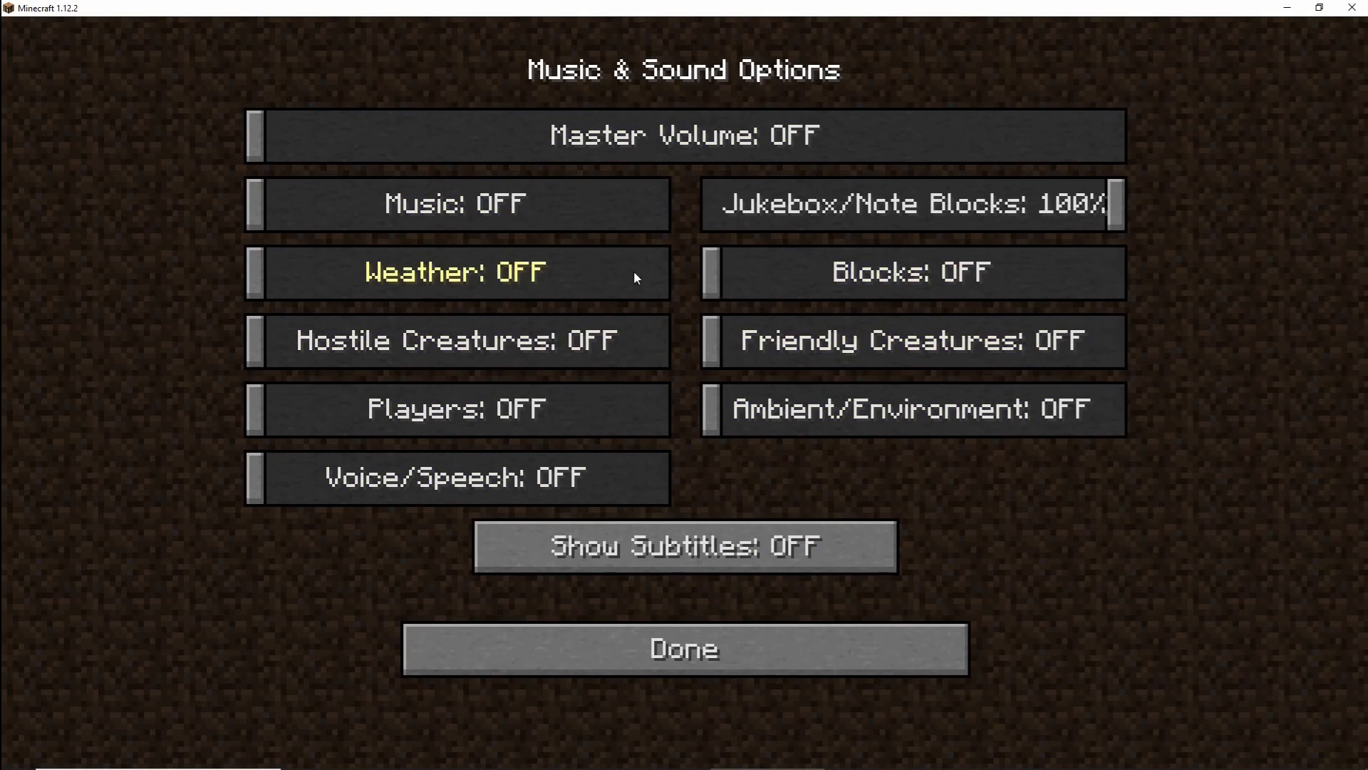
left_click(645, 641)
In the video settings, set GUI Scale to Normal, Graphics to Fast and Render Distance to 10 chunks, and change the clouds and particles
left_click(490, 367)
left_click(491, 370)
left_click(627, 107)
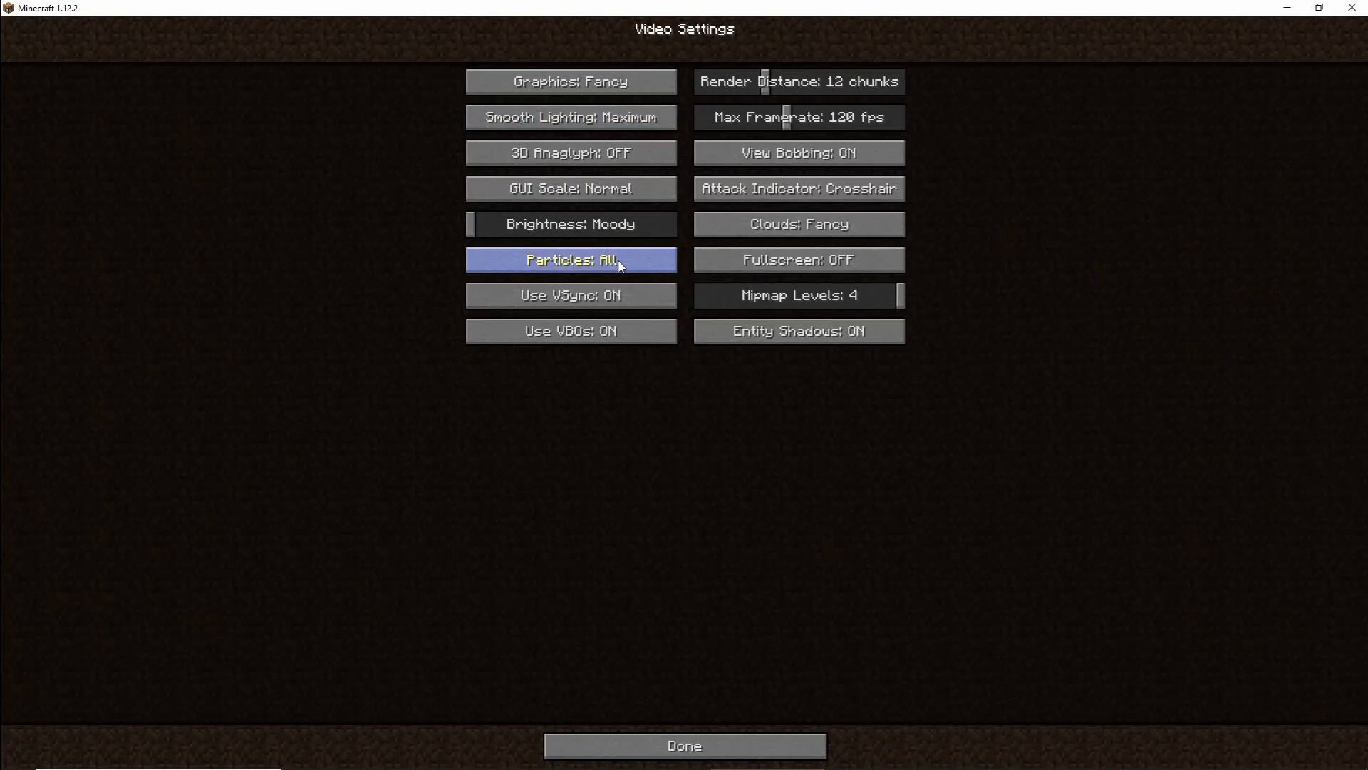
left_click(609, 92)
left_click_drag(764, 81, 750, 81)
left_click(792, 224)
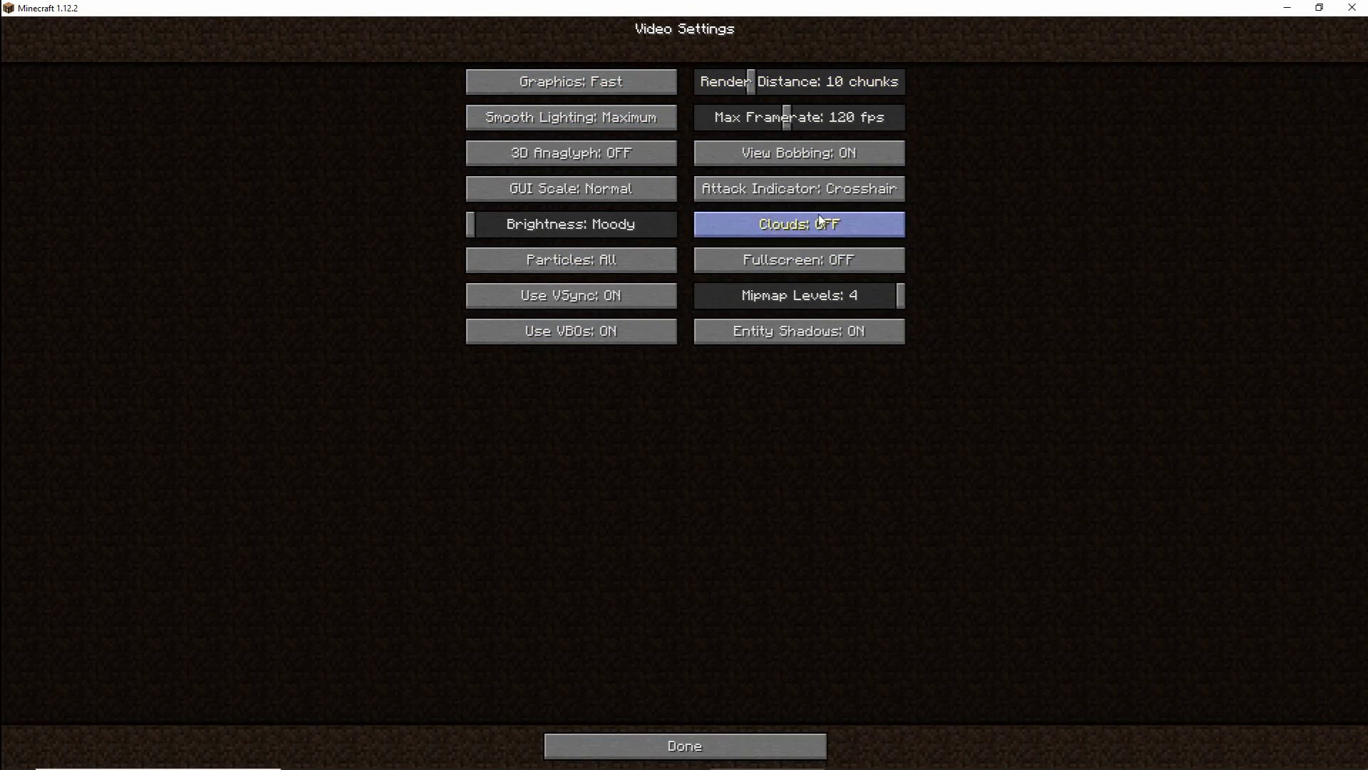
left_click(792, 223)
left_click(660, 272)
left_click(601, 263)
left_click(685, 745)
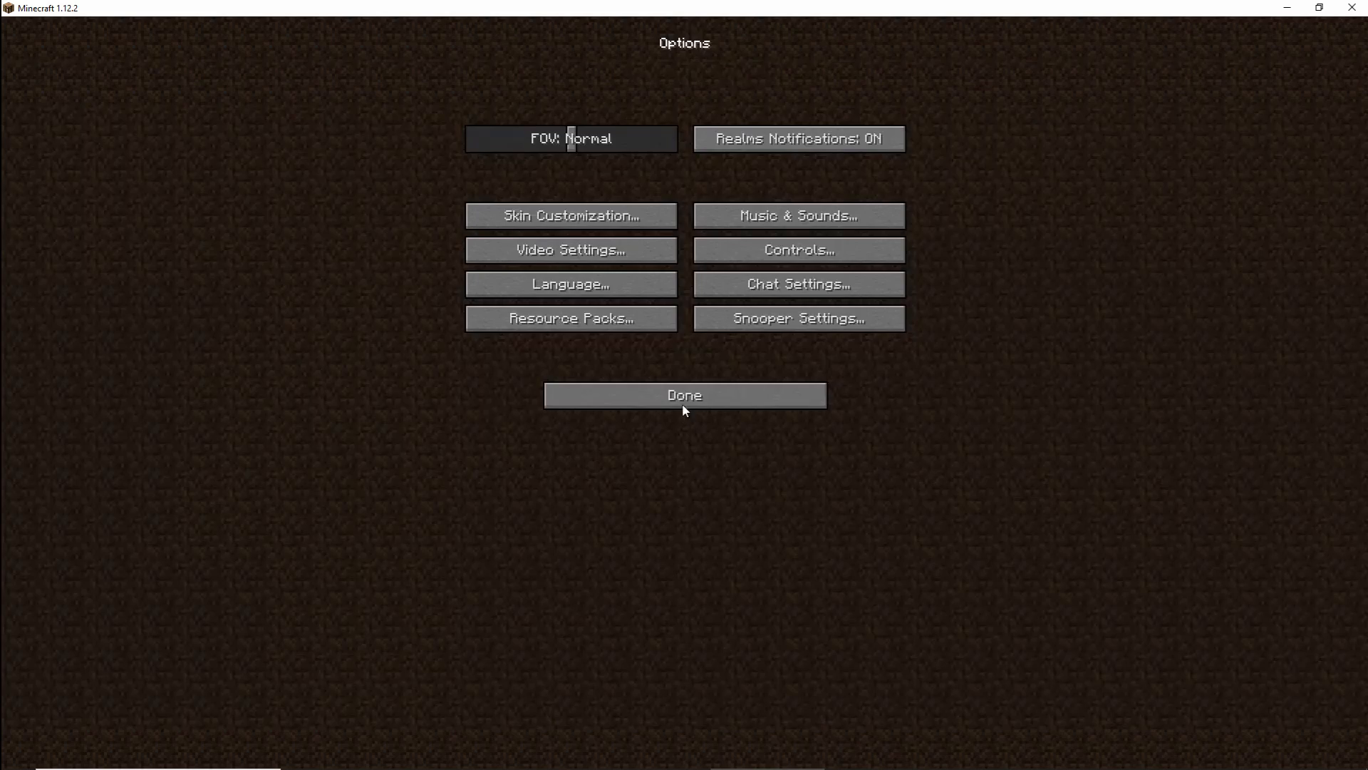
left_click(682, 401)
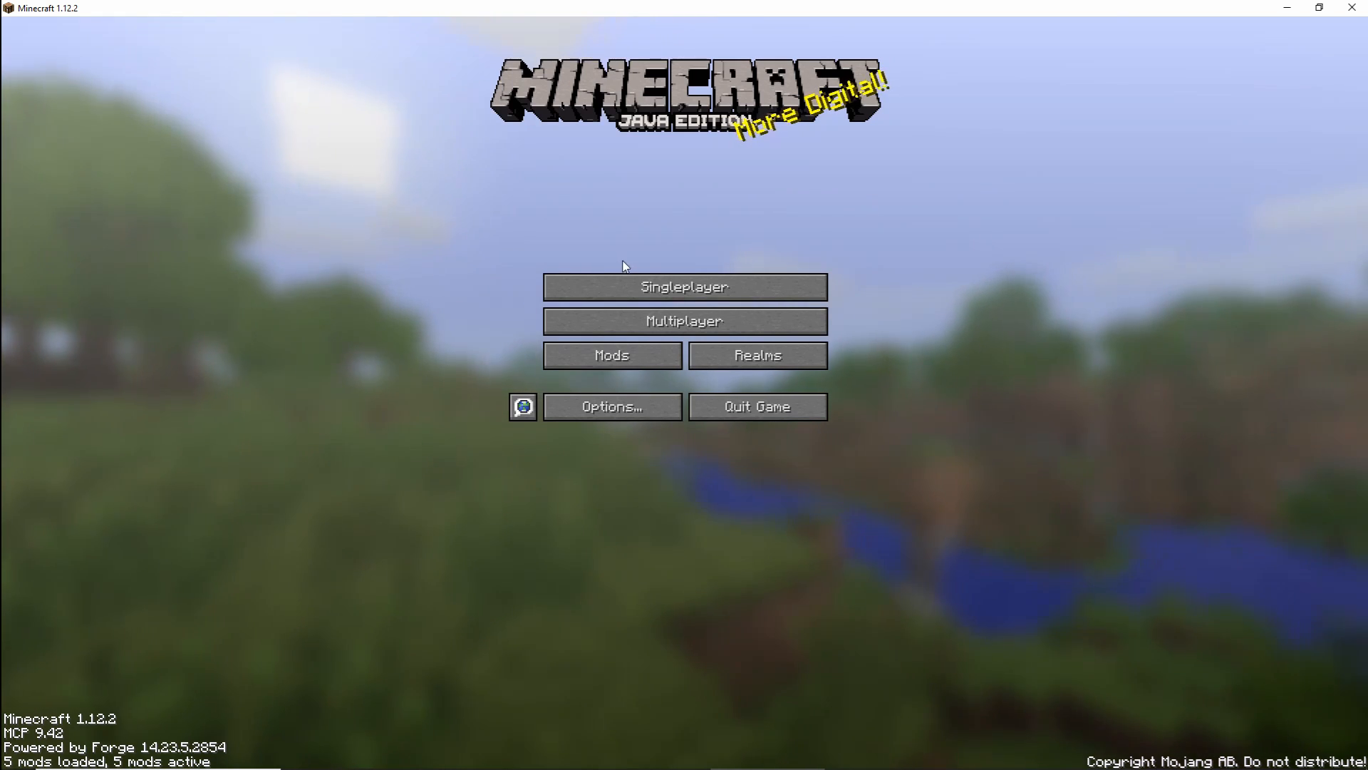
Open the setup for creating a new singleplayer world
left_click(644, 299)
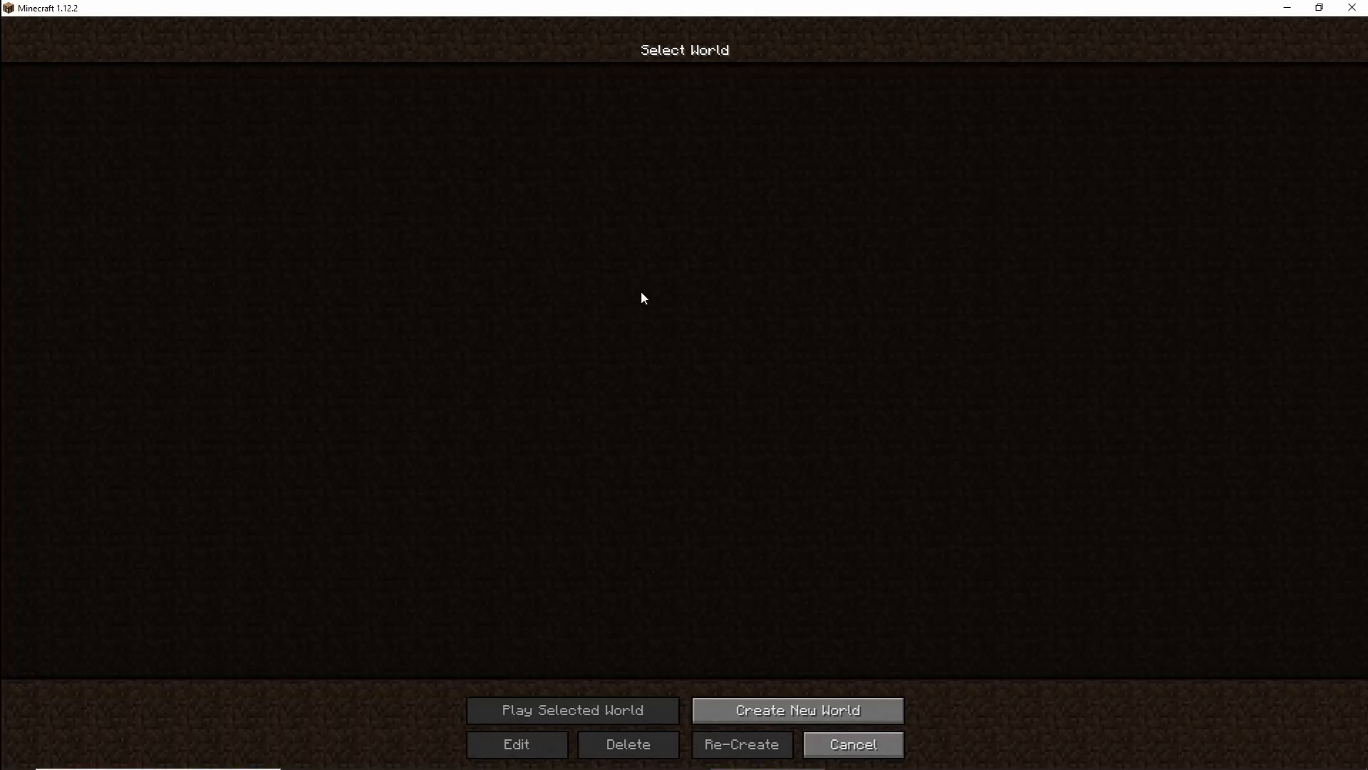
left_click(784, 712)
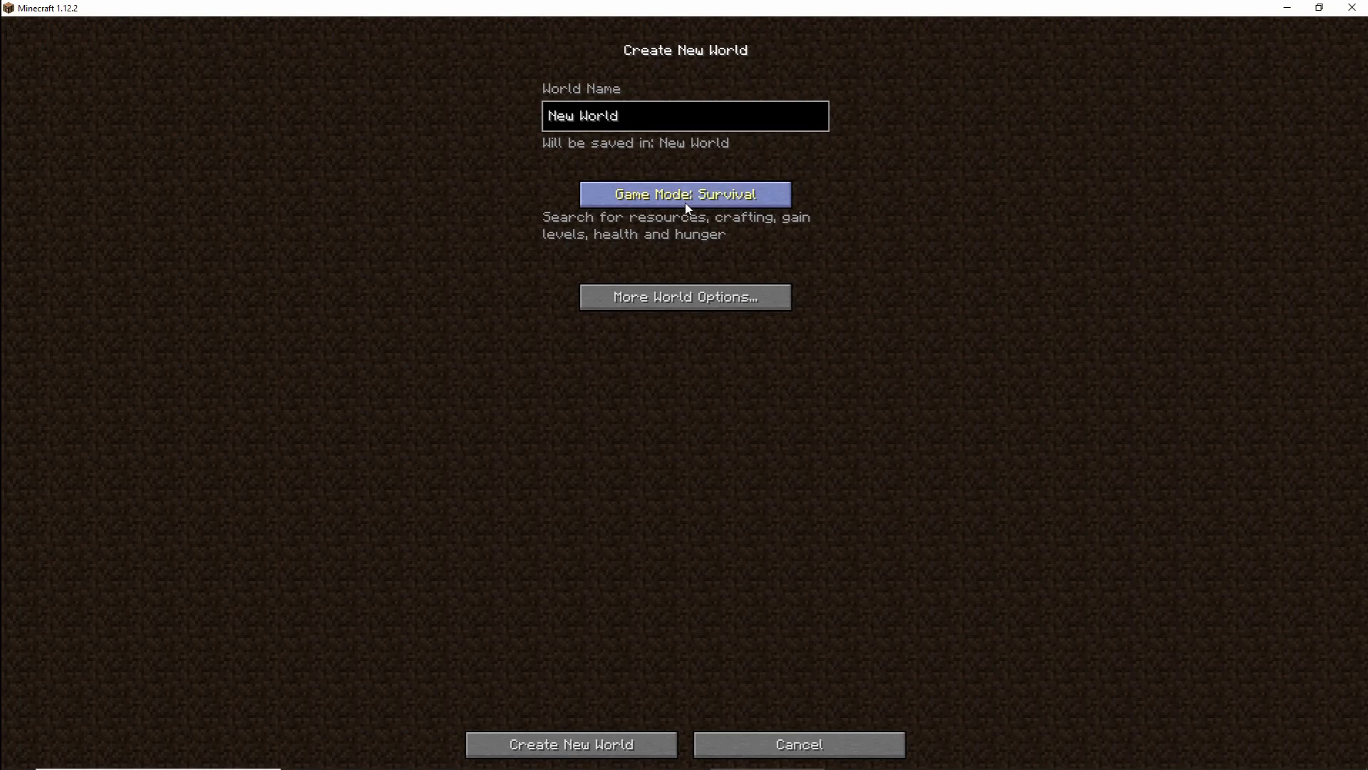
left_click(673, 305)
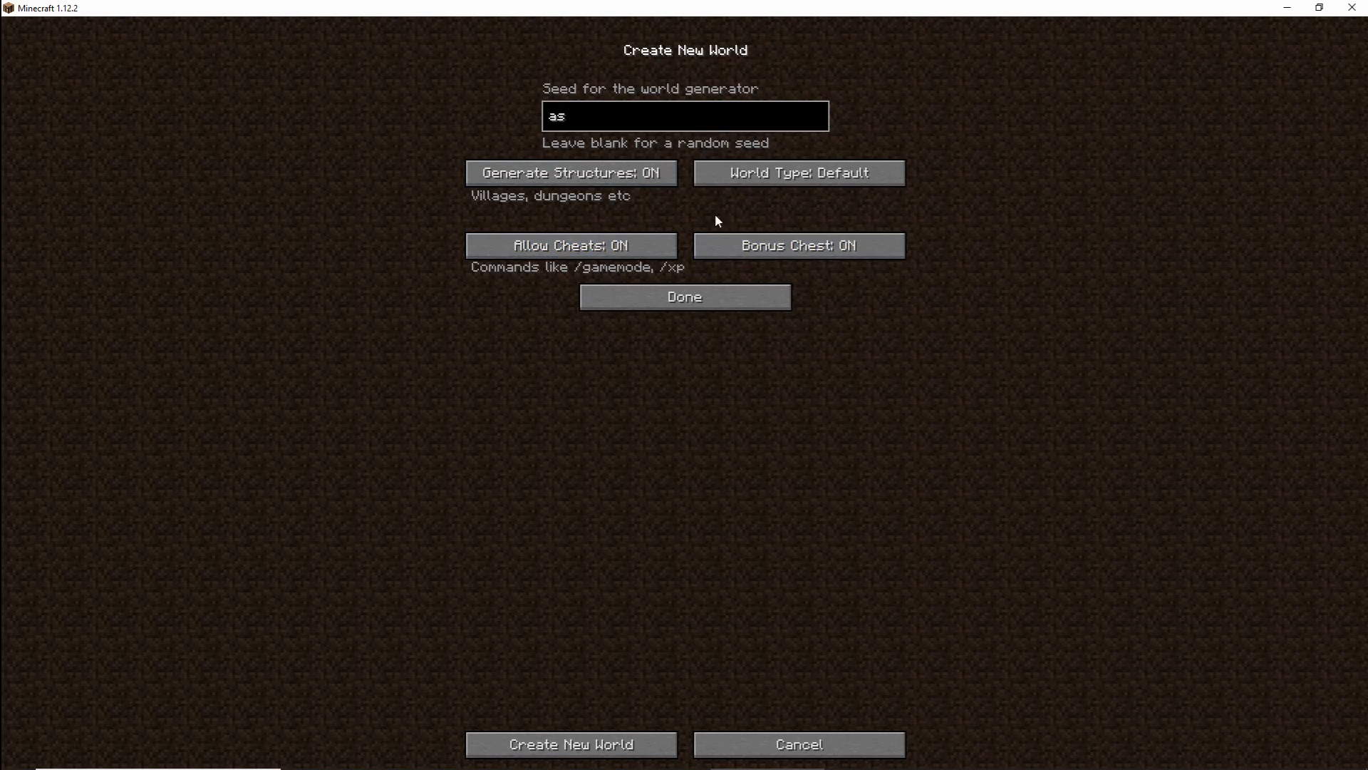
left_click(672, 297)
left_click(713, 298)
left_click(804, 737)
left_click(794, 711)
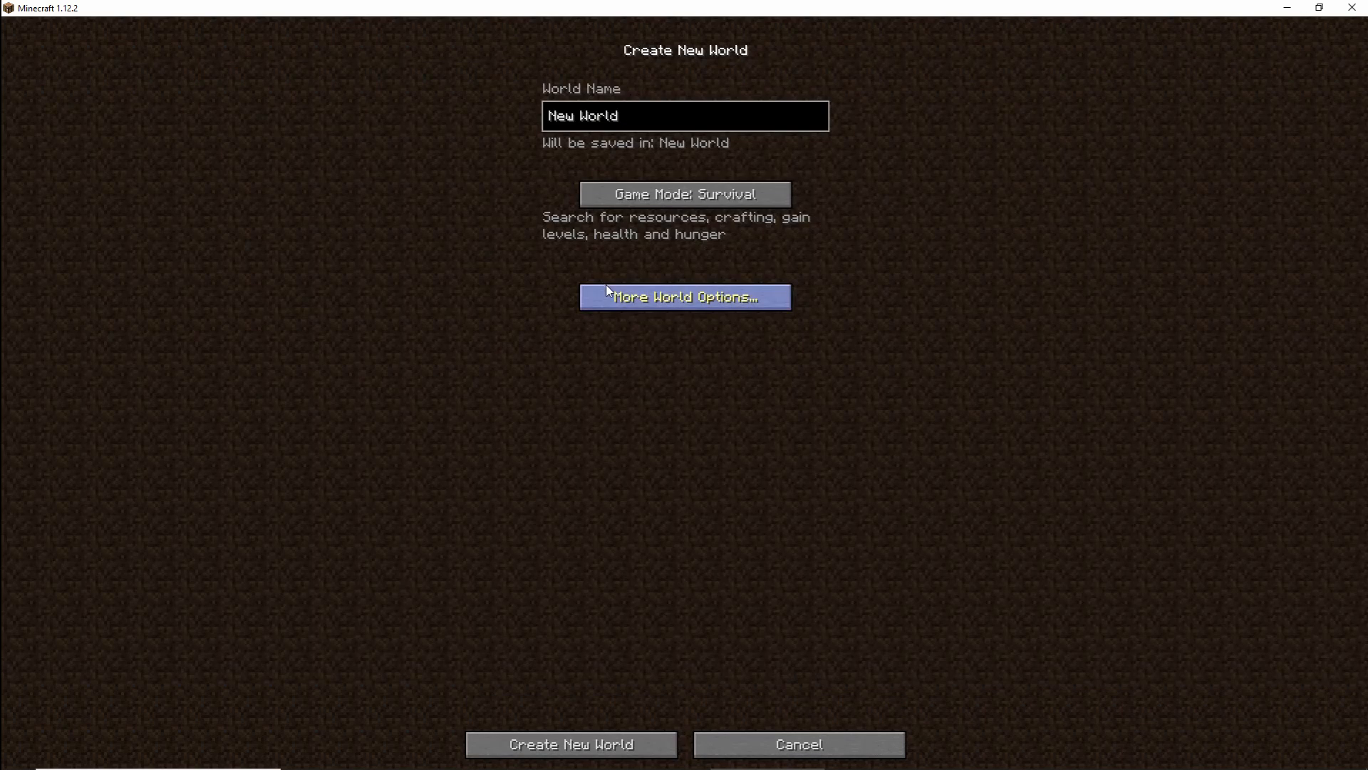
Replace the default world name with "Youtube Test world"
key("BackSpace")
key("BackSpace")
key("BackSpace")
key("BackSpace")
key("BackSpace")
key("BackSpace")
key("BackSpace")
key("BackSpace")
key("BackSpace")
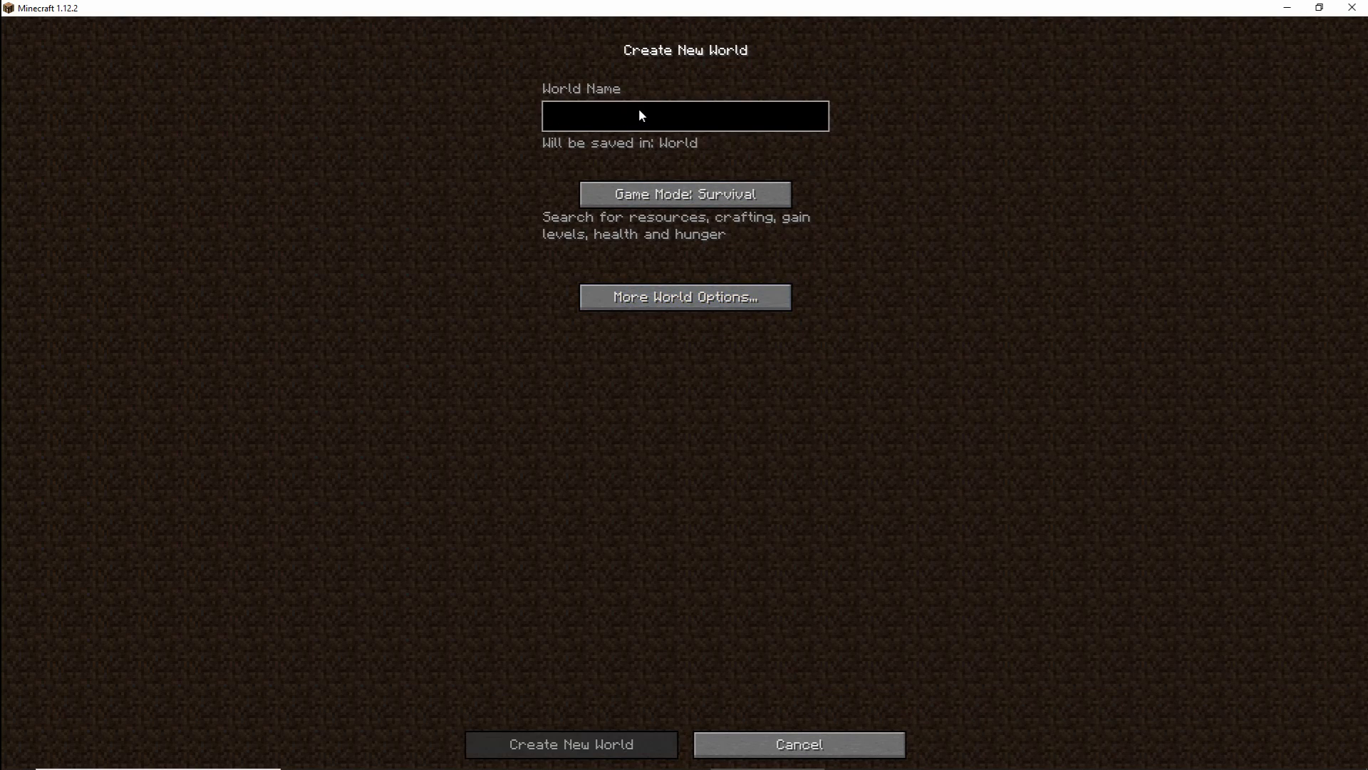
type("Youtube Test w")
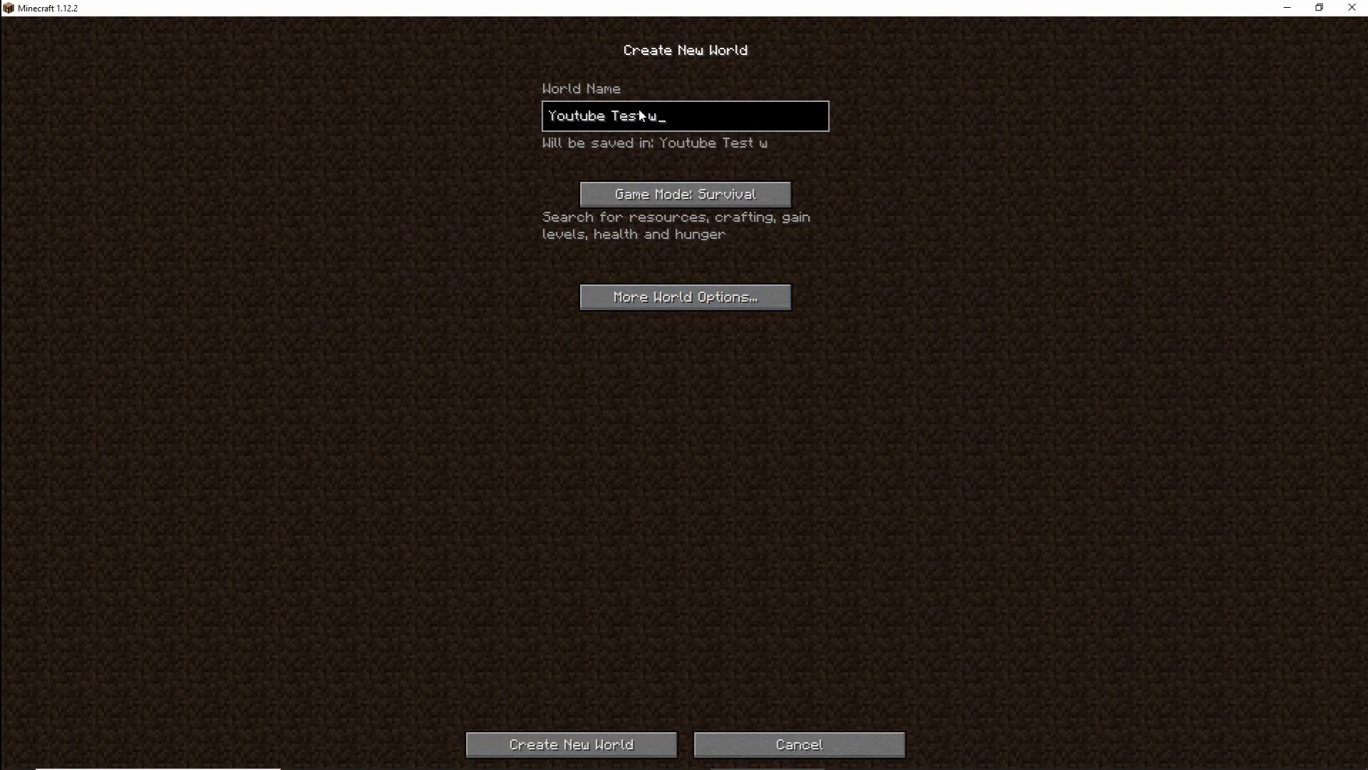
type("orld")
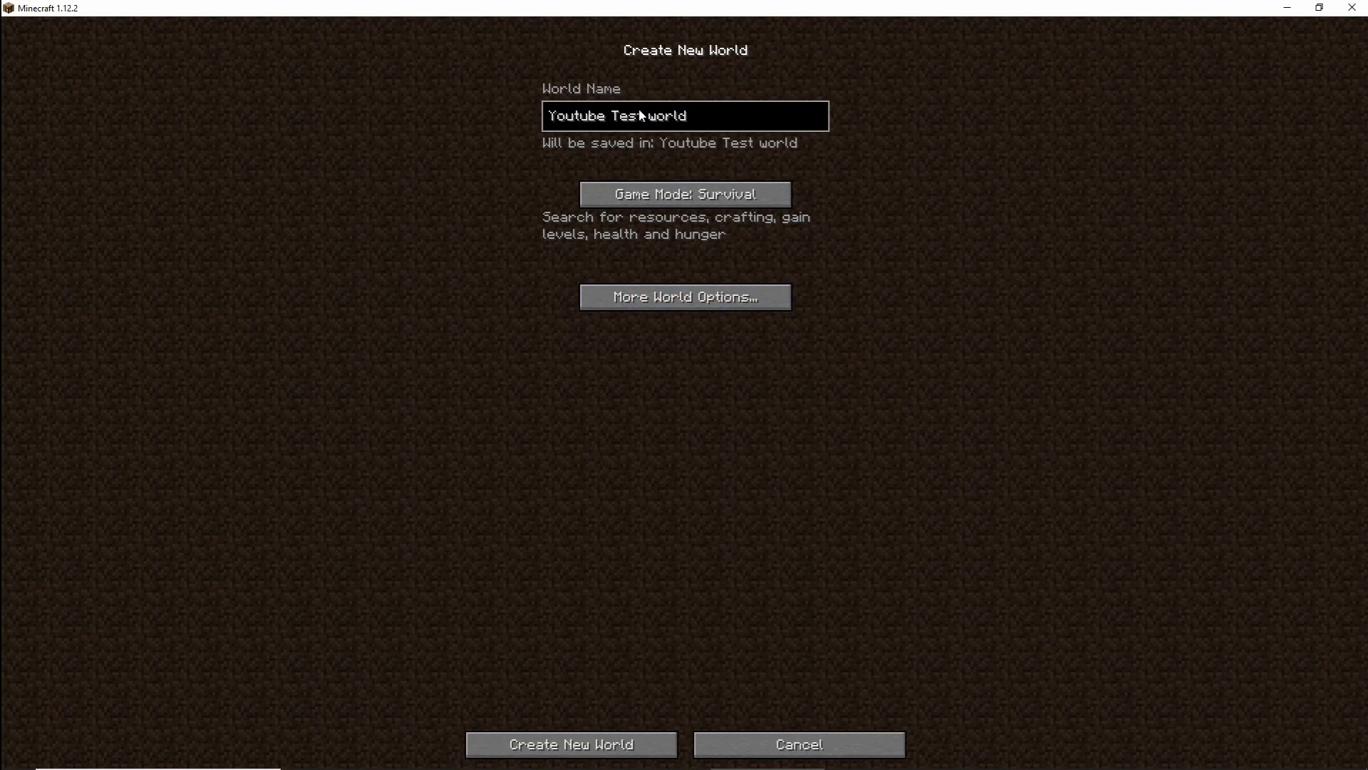
Set the world type to Superflat with the bonus chest on, and create the world
left_click(748, 303)
left_click(798, 174)
left_click(702, 248)
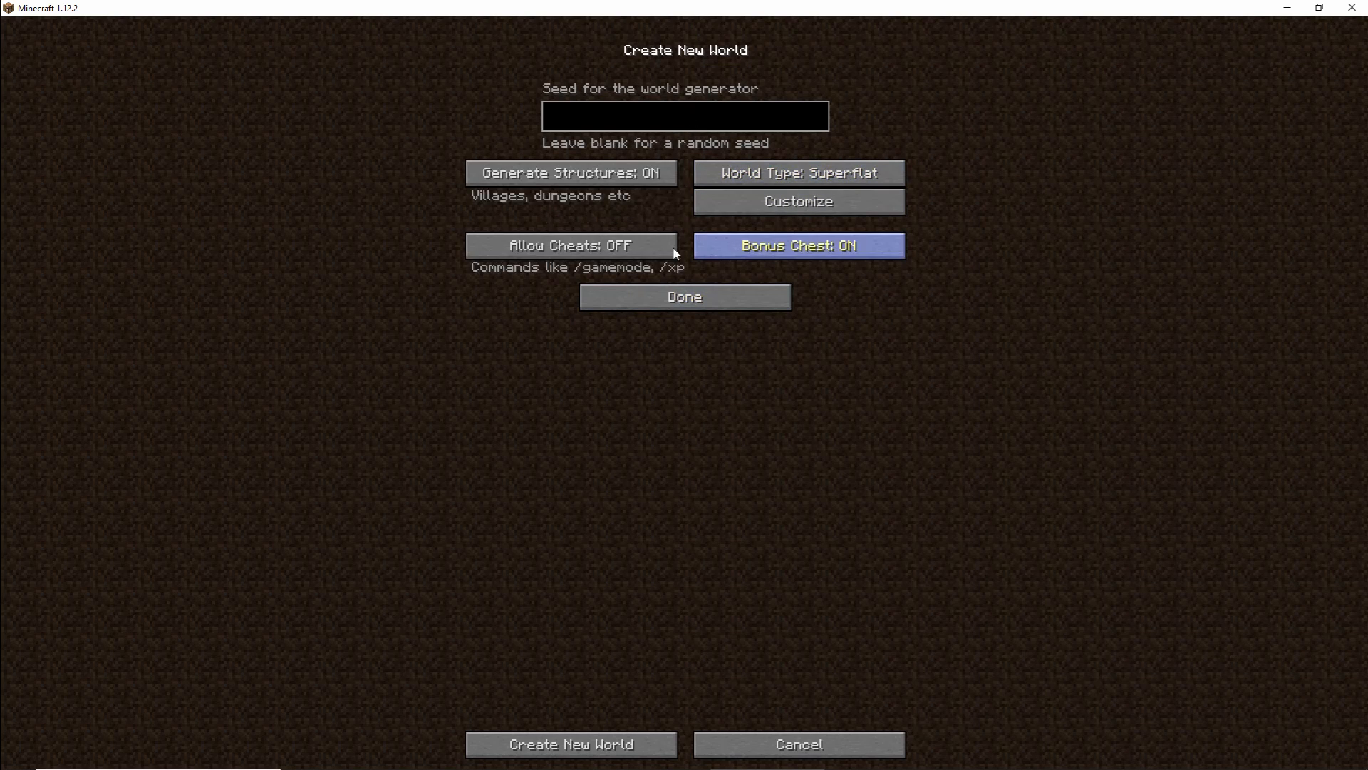
left_click(627, 305)
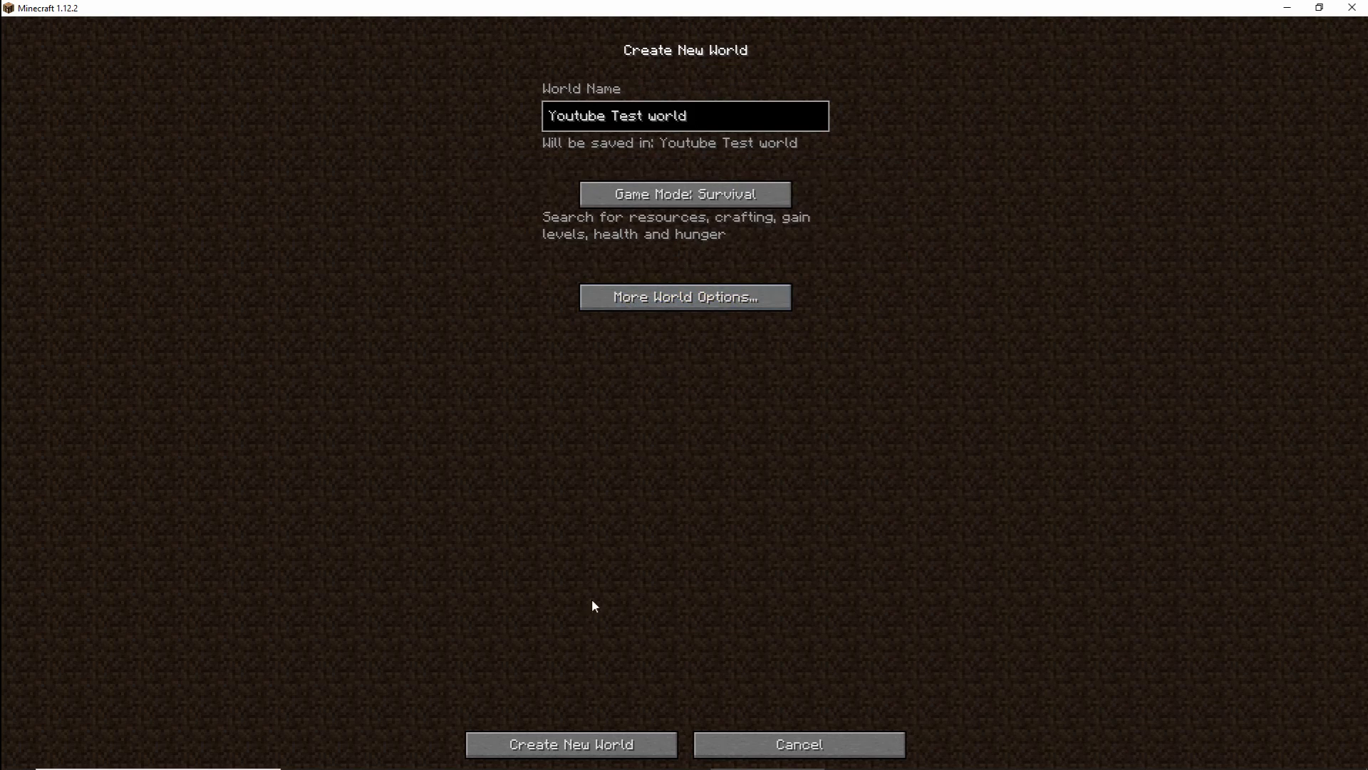
left_click(636, 745)
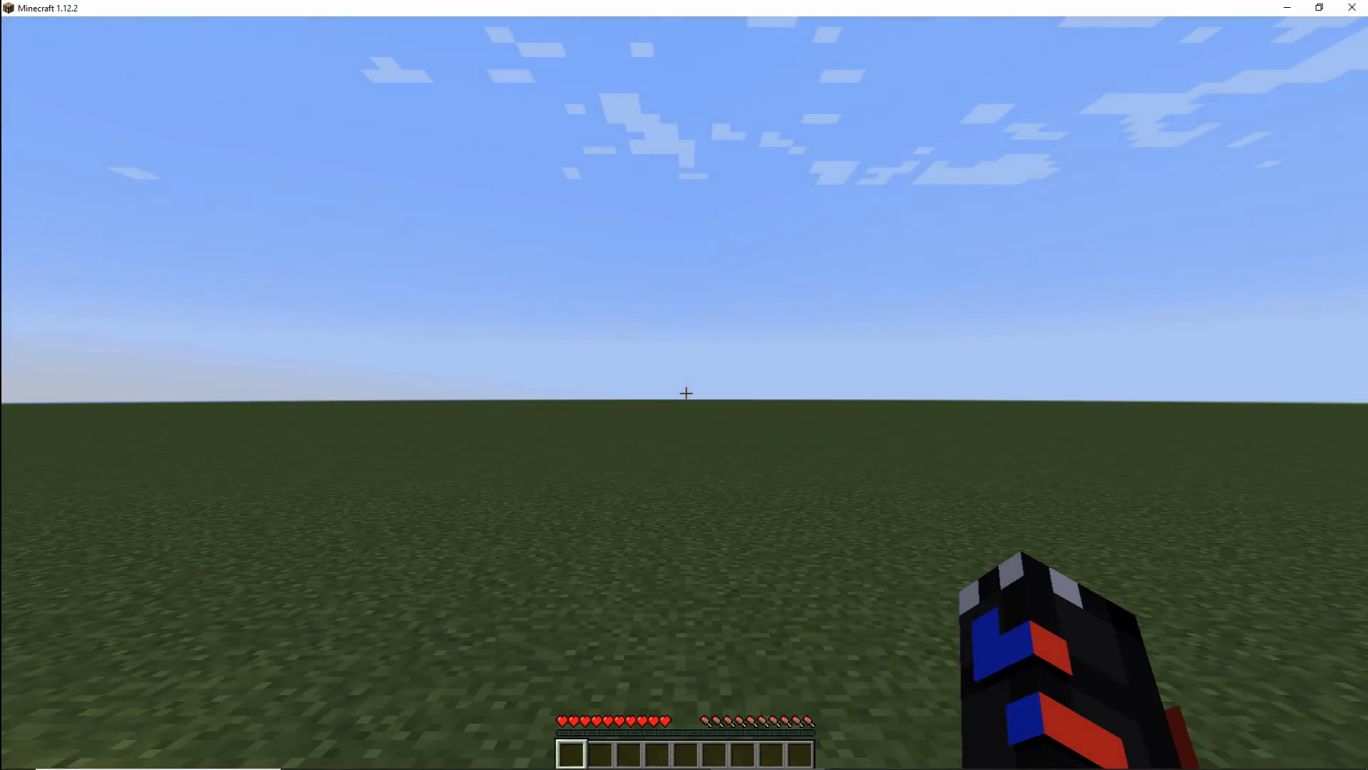
Cycle through the camera perspectives to view the character and return to first person
key("F5")
key("F5")
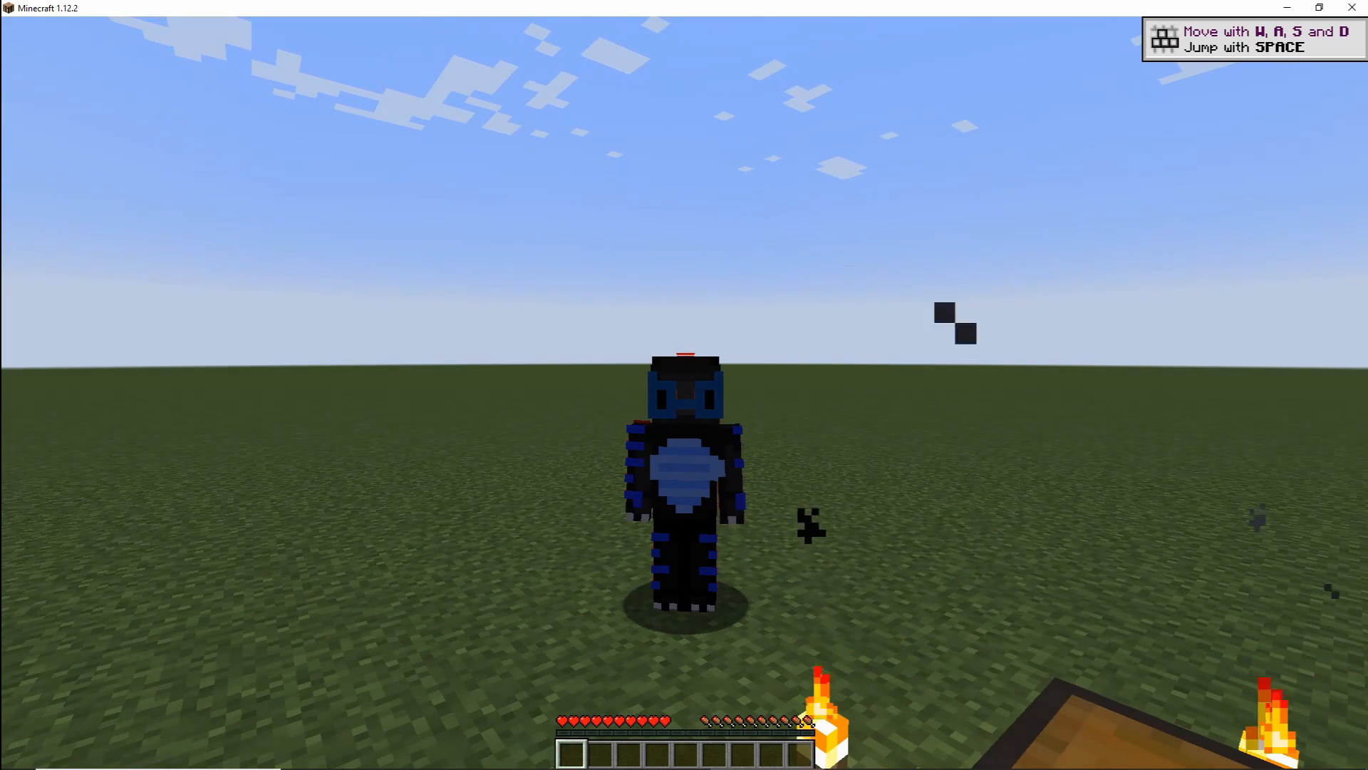
key("F5")
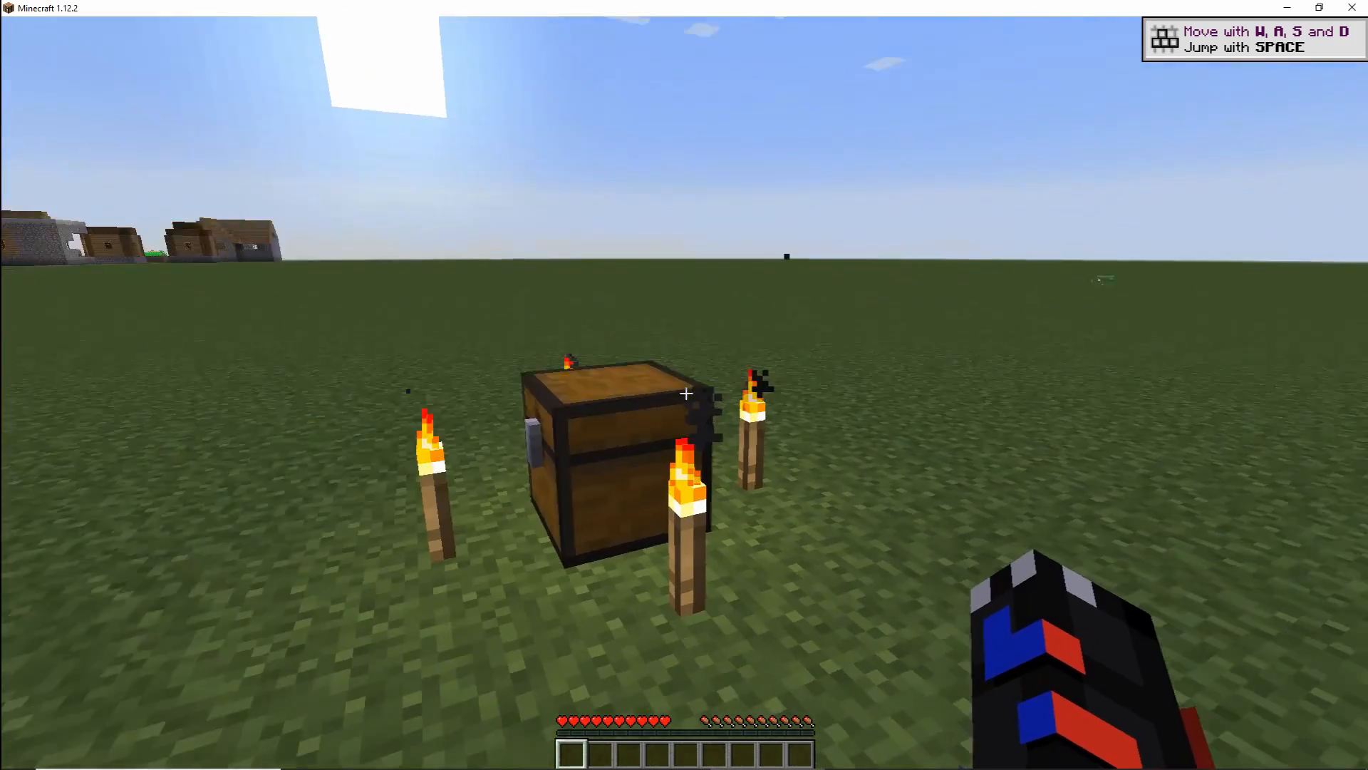
Enable Cheat Mode in the Just Enough Items config and return to the inventory
key("e")
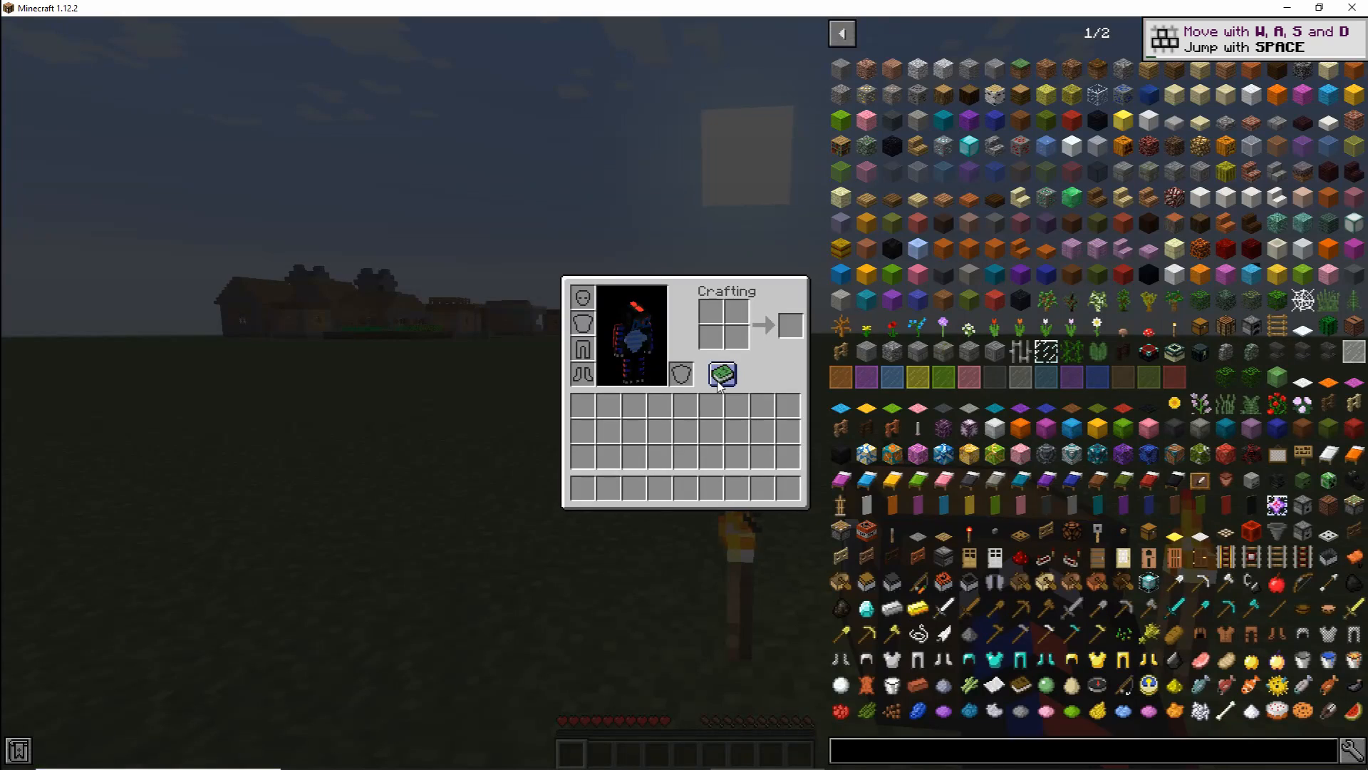
left_click(885, 222)
key("Escape")
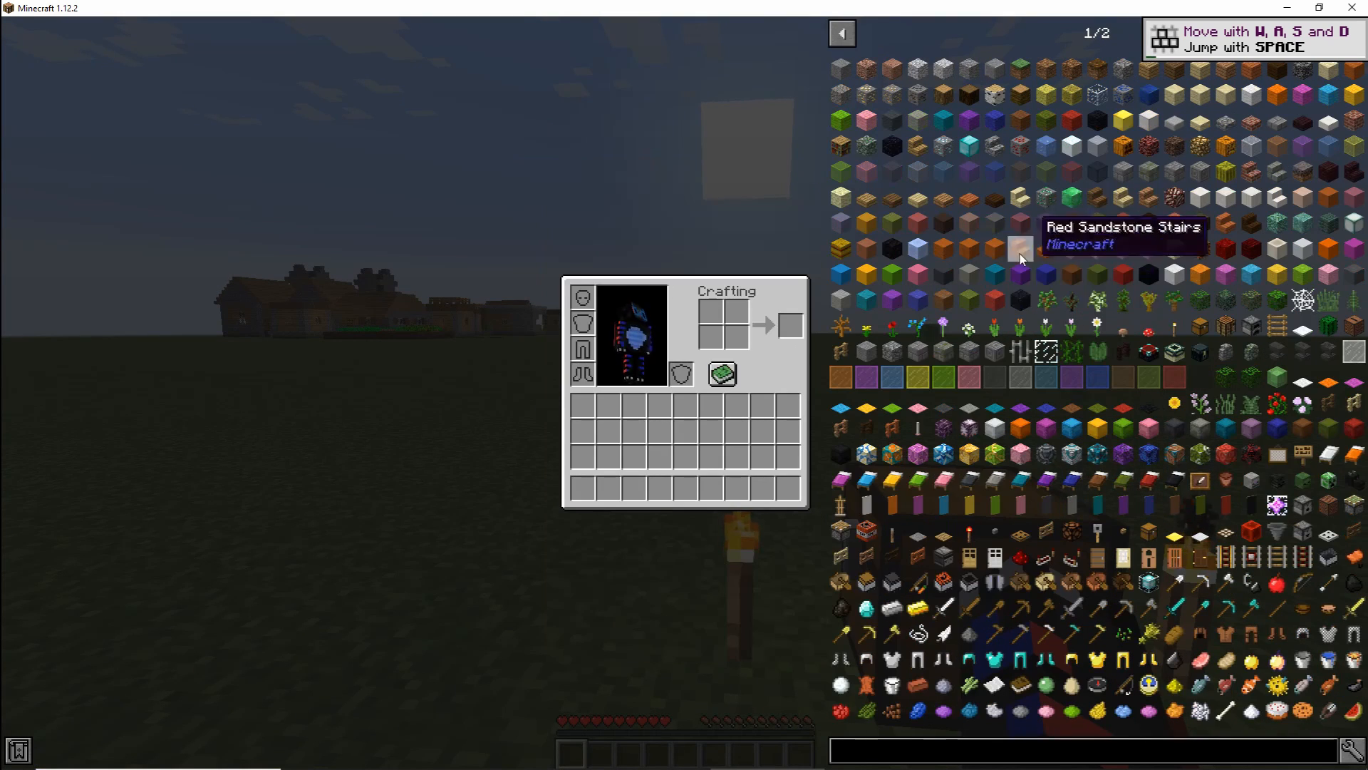
left_click(1352, 750)
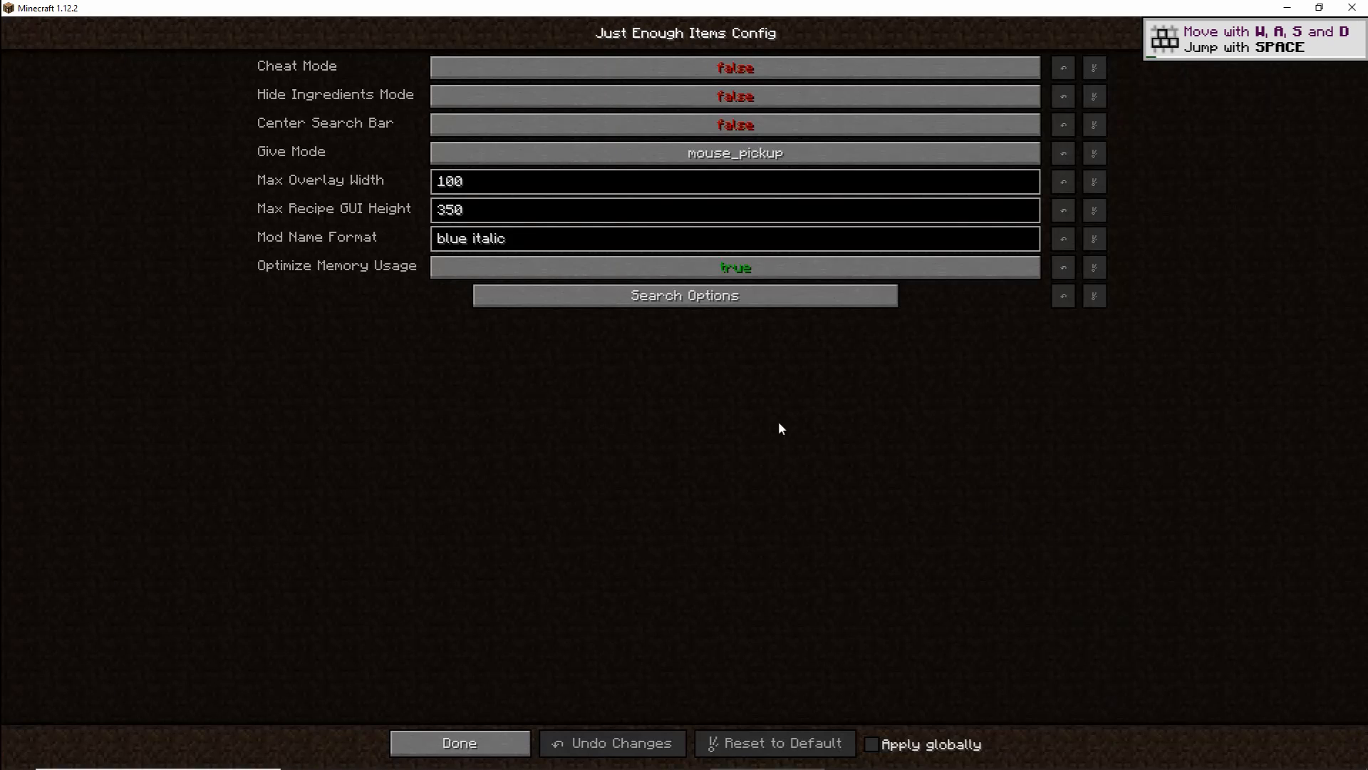
left_click(728, 69)
left_click(472, 742)
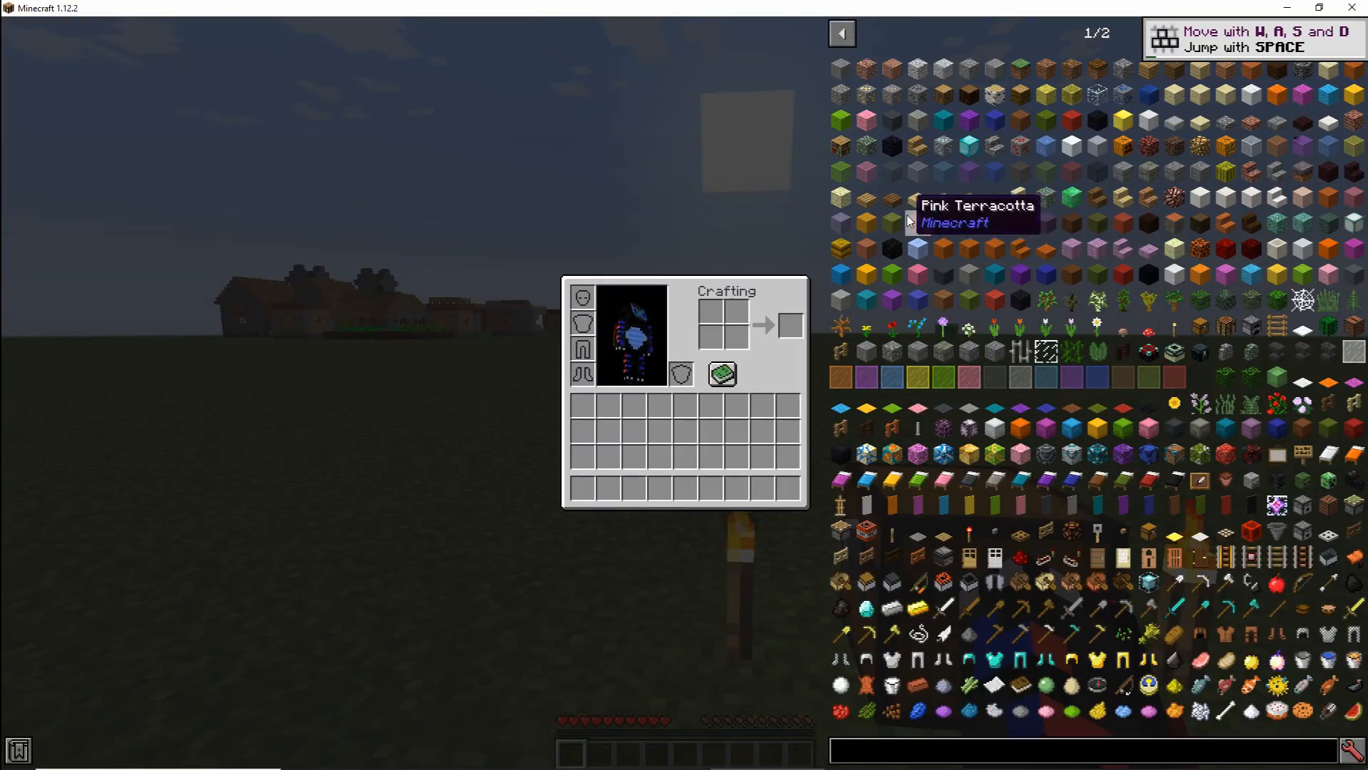
Take one each of Pink Terracotta, Red Tulip, Light Gray Bed, Oak Sapling, White Shulker Box and Yellow Glazed Terracotta from the item list
left_click(1097, 419)
left_click(997, 480)
left_click(1047, 300)
left_click(1149, 315)
left_click(995, 429)
left_click(1032, 462)
left_click(969, 454)
Collect the dropped Yellow Glazed Terracotta in the world and take one Yellow Carpet from the item list
key("e")
key("e")
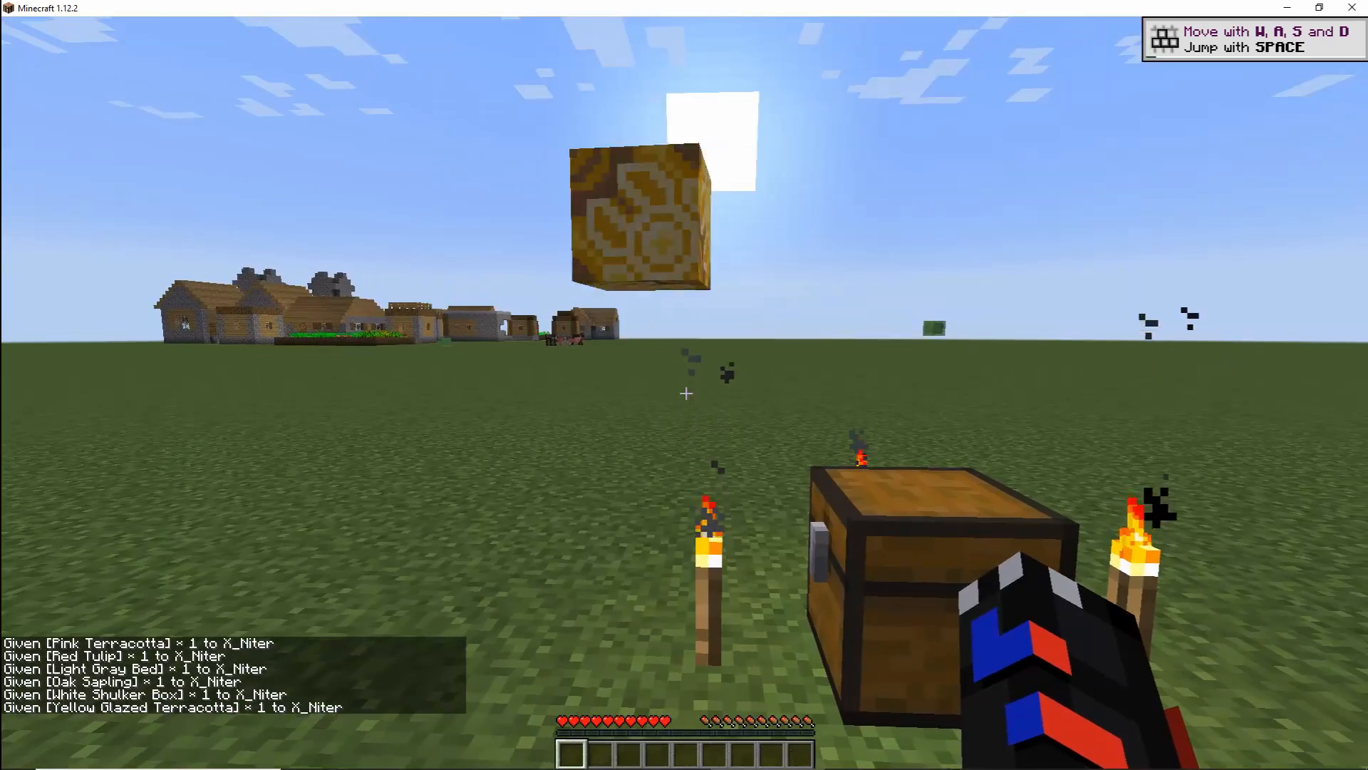
key("e")
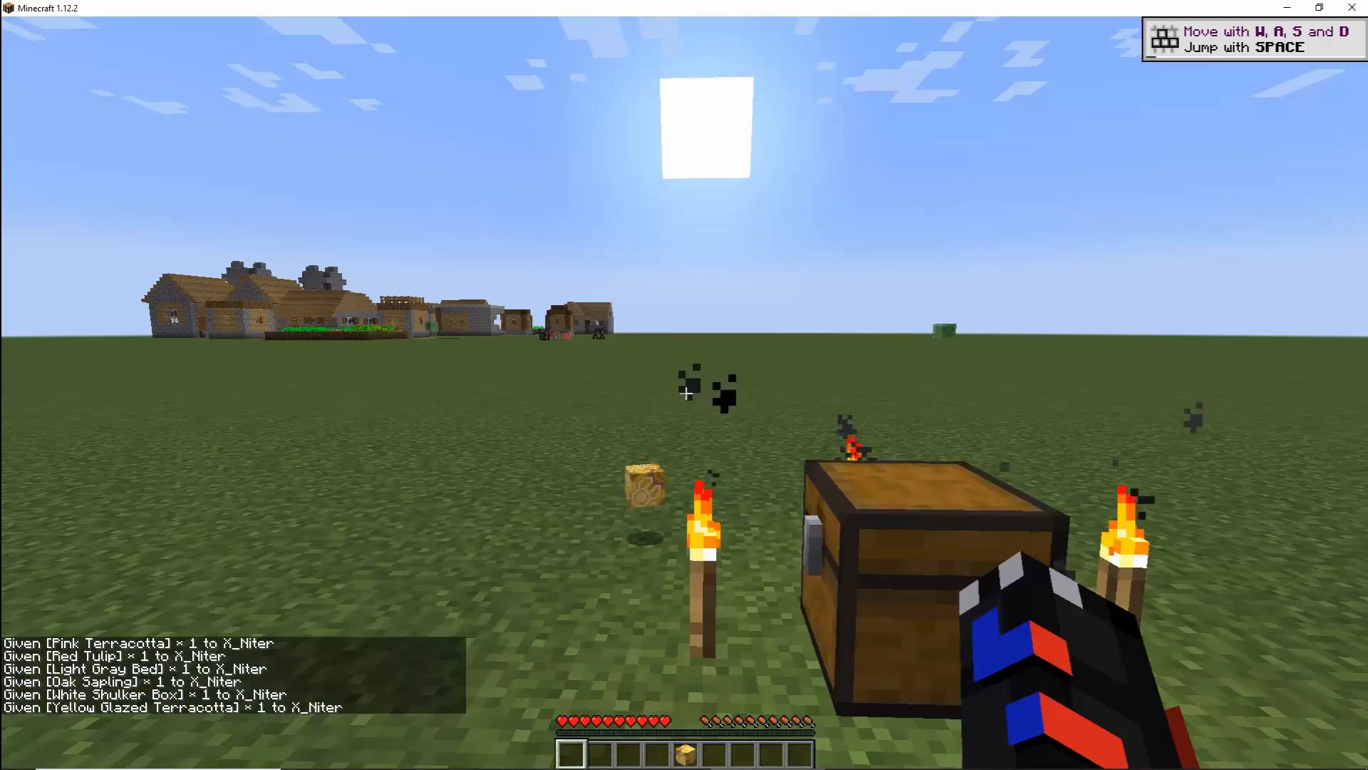
key("w")
key("e")
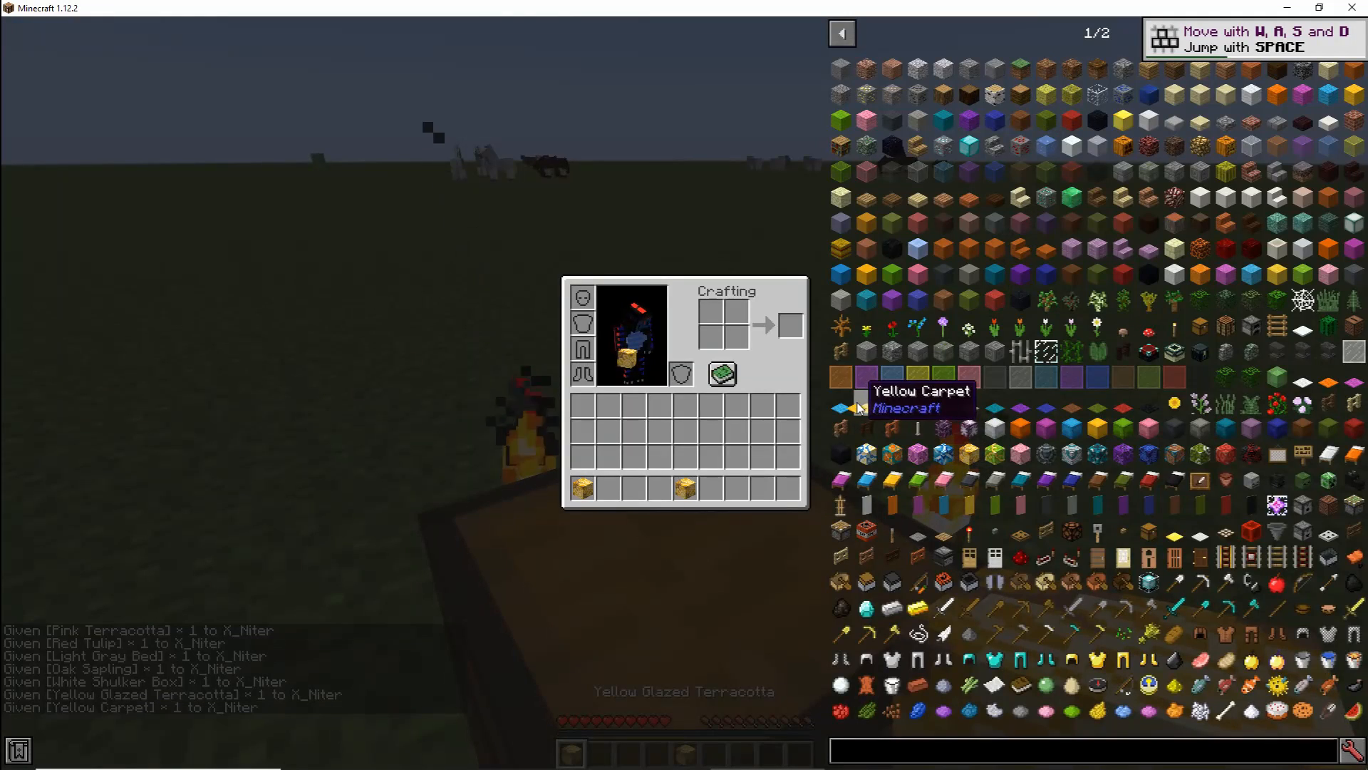
left_click(866, 407)
left_click(681, 373)
Switch the Give Mode in the Just Enough Items config to its other option and save the config
left_click(1350, 749)
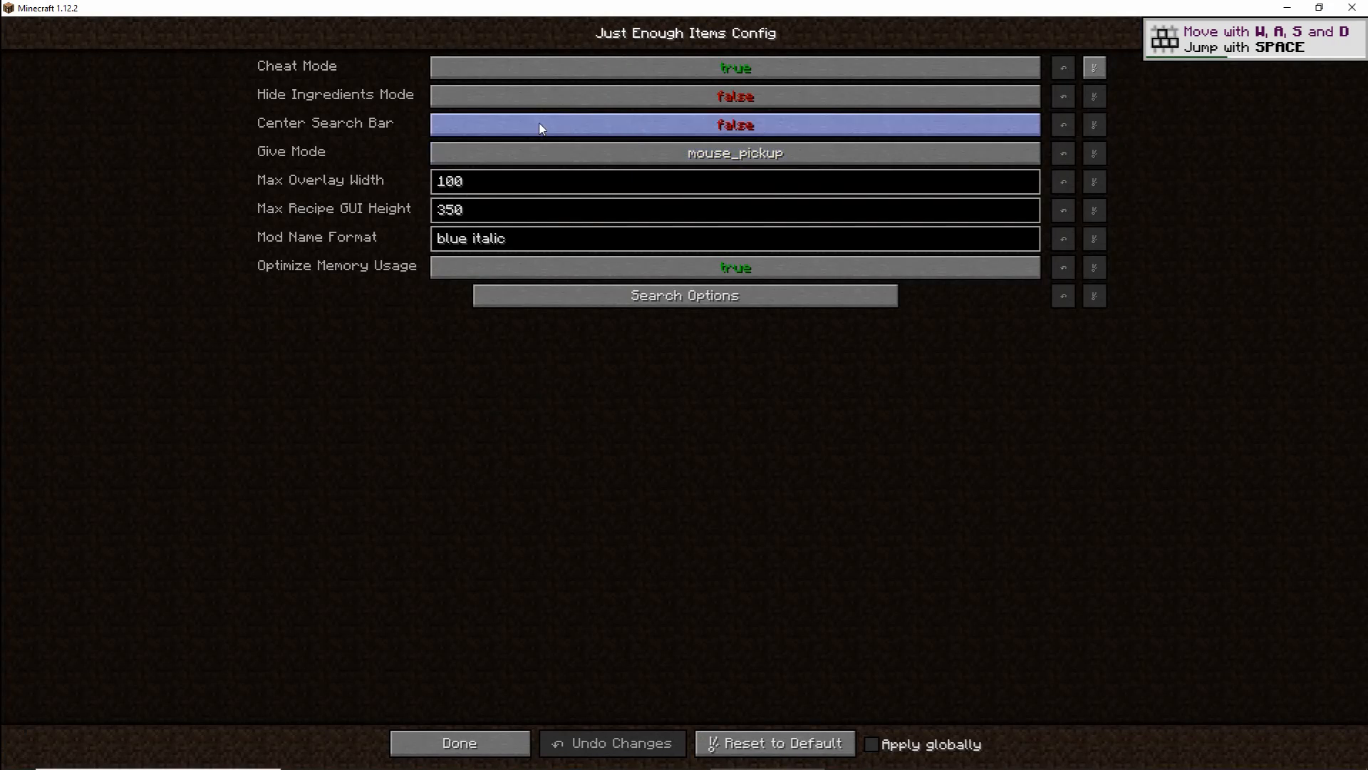
left_click(701, 153)
left_click(518, 734)
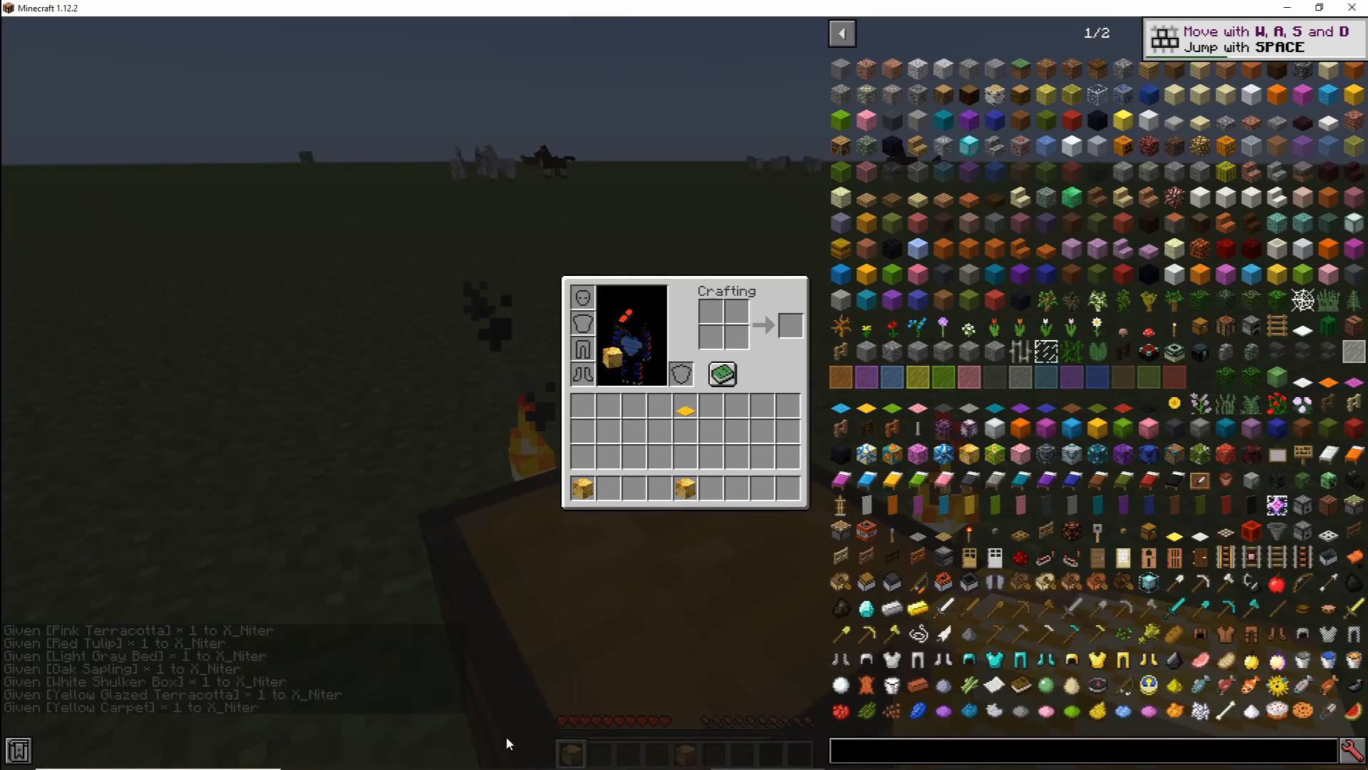
Add full stacks of Blue Orchid, Gray Terracotta, Blue Terracotta and Chiseled Stone Brick Monster Egg to the inventory
left_click(918, 326, "shift")
left_click(943, 223, "shift")
left_click(1046, 223, "shift")
left_click(995, 352, "shift")
Add a Light Blue Shulker Box and full stacks of Oak Fence Gate, Magenta Stained Glass Pane and Smooth Red Sandstone
left_click(1073, 412, "shift")
left_click(841, 428, "shift")
left_click(918, 505, "shift")
left_click(947, 251, "shift")
Add a single Red Tulip, Wooden Pressure Plate, Redstone Repeater, Azure Bluet, Spruce Sapling and Yellow Banner to the inventory
left_click(995, 327)
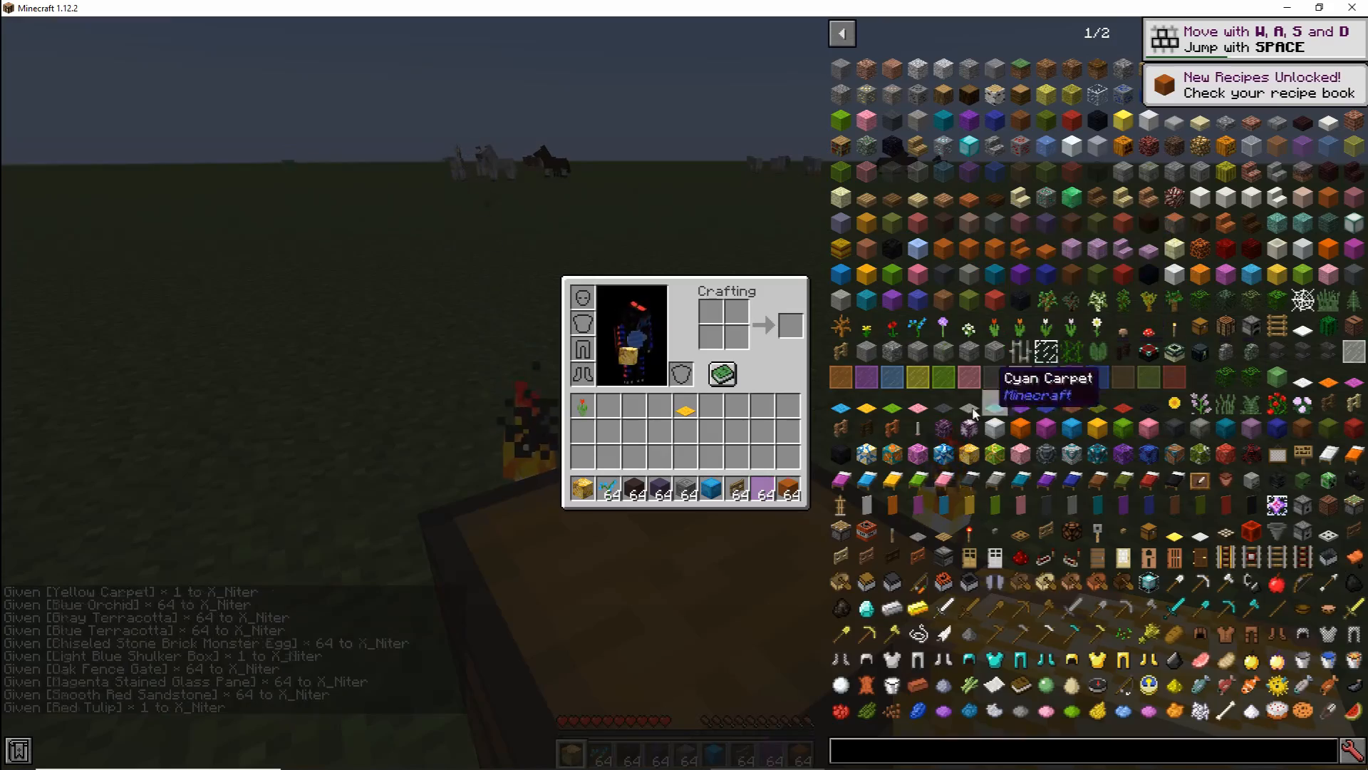
left_click(943, 533)
left_click(1046, 557)
left_click(962, 324)
left_click(1072, 299)
left_click(969, 505)
Place three Gray Terracotta blocks on the grass near the bonus chest
key("e")
key("9")
key("3")
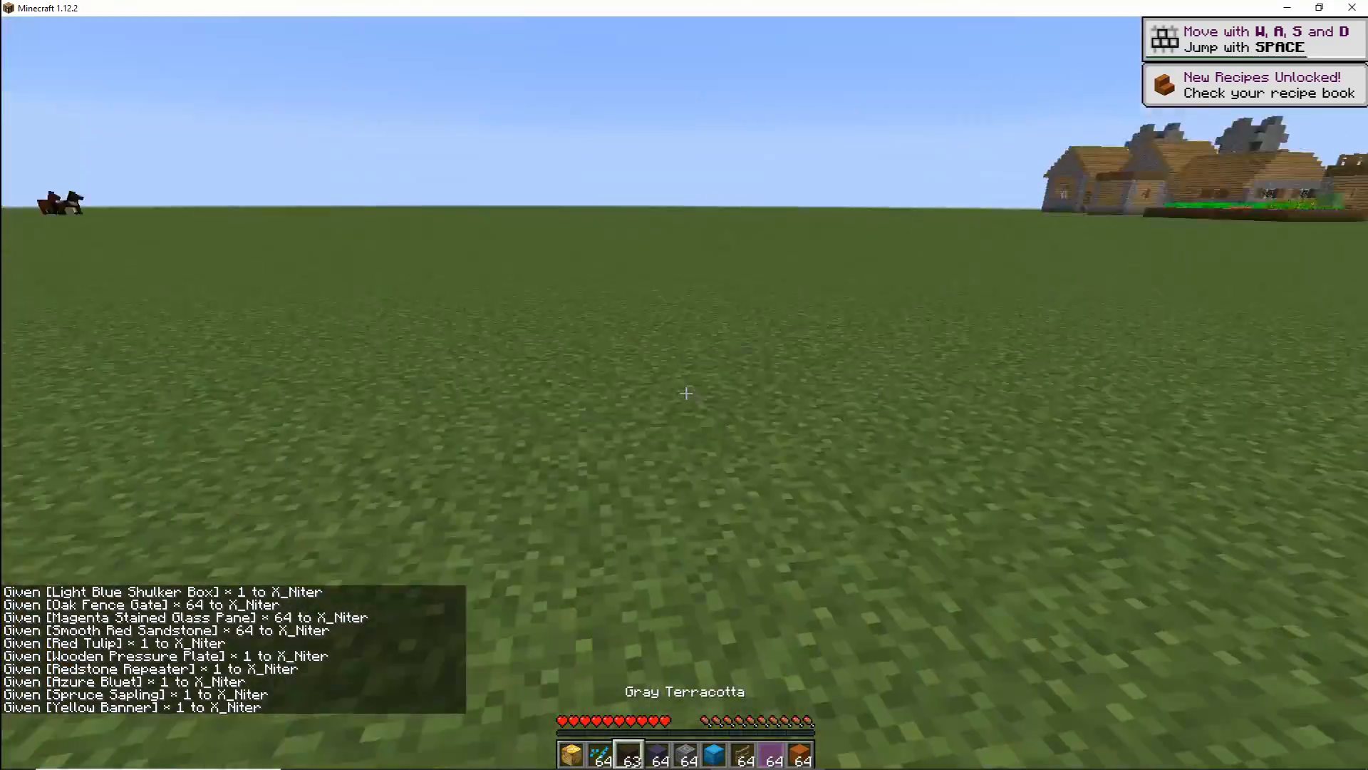
right_click(687, 393)
right_click(686, 394)
right_click(687, 393)
Check the inventory, then save the world and quit to the title screen
key("e")
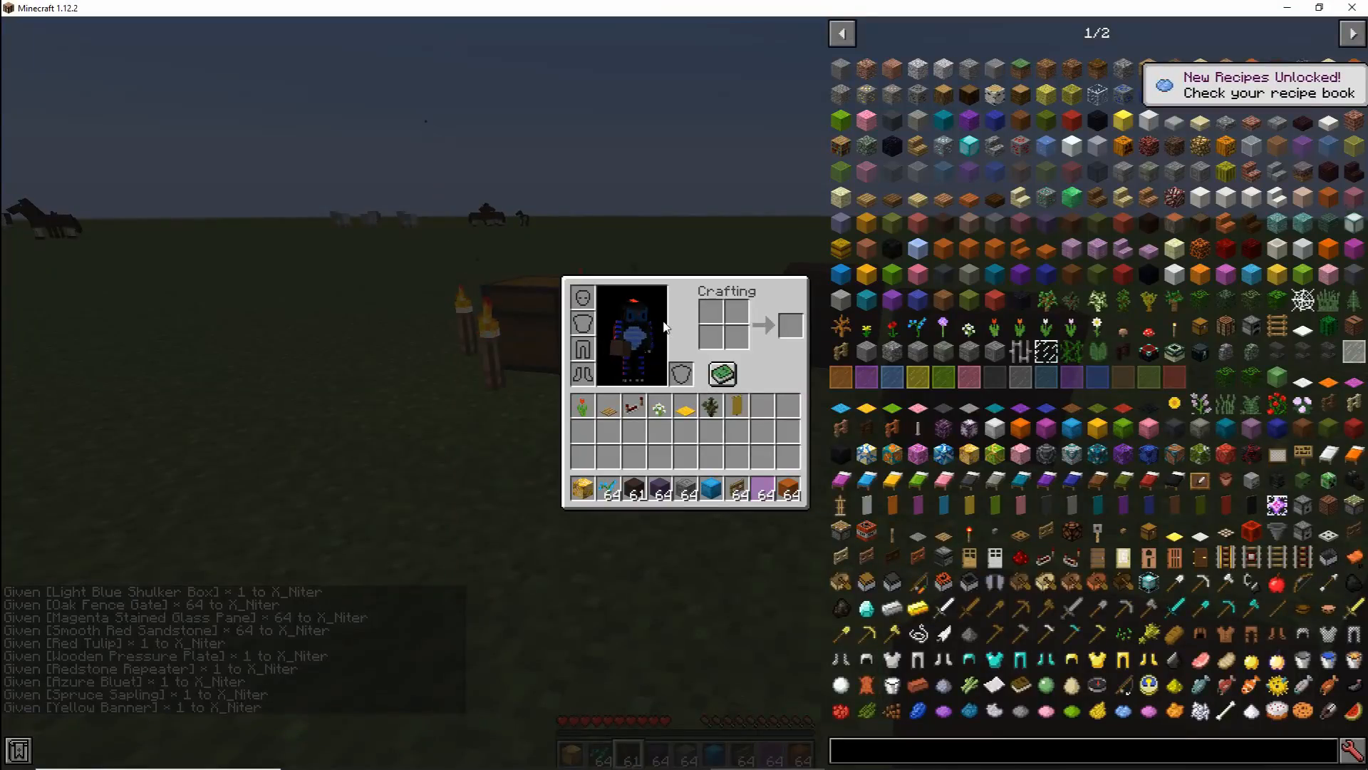
key("e")
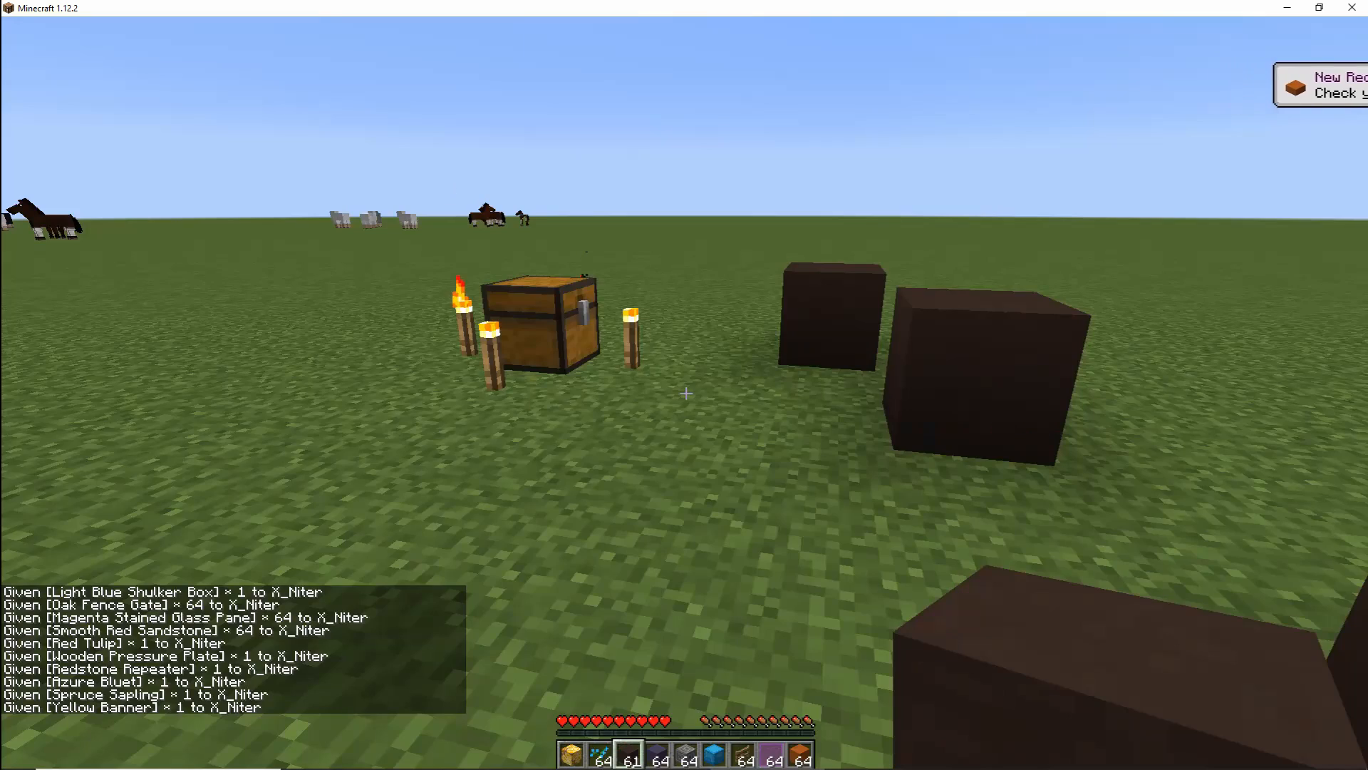
key("Escape")
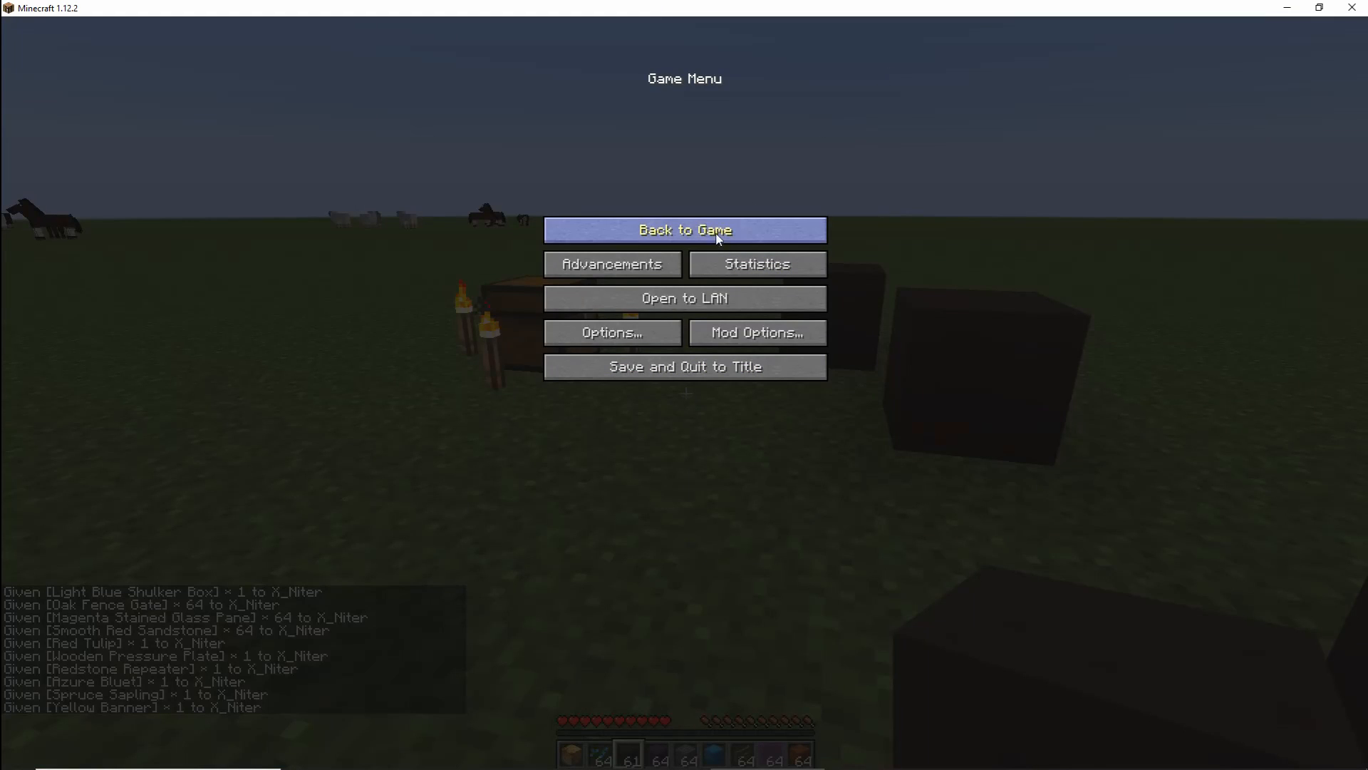
left_click(682, 360)
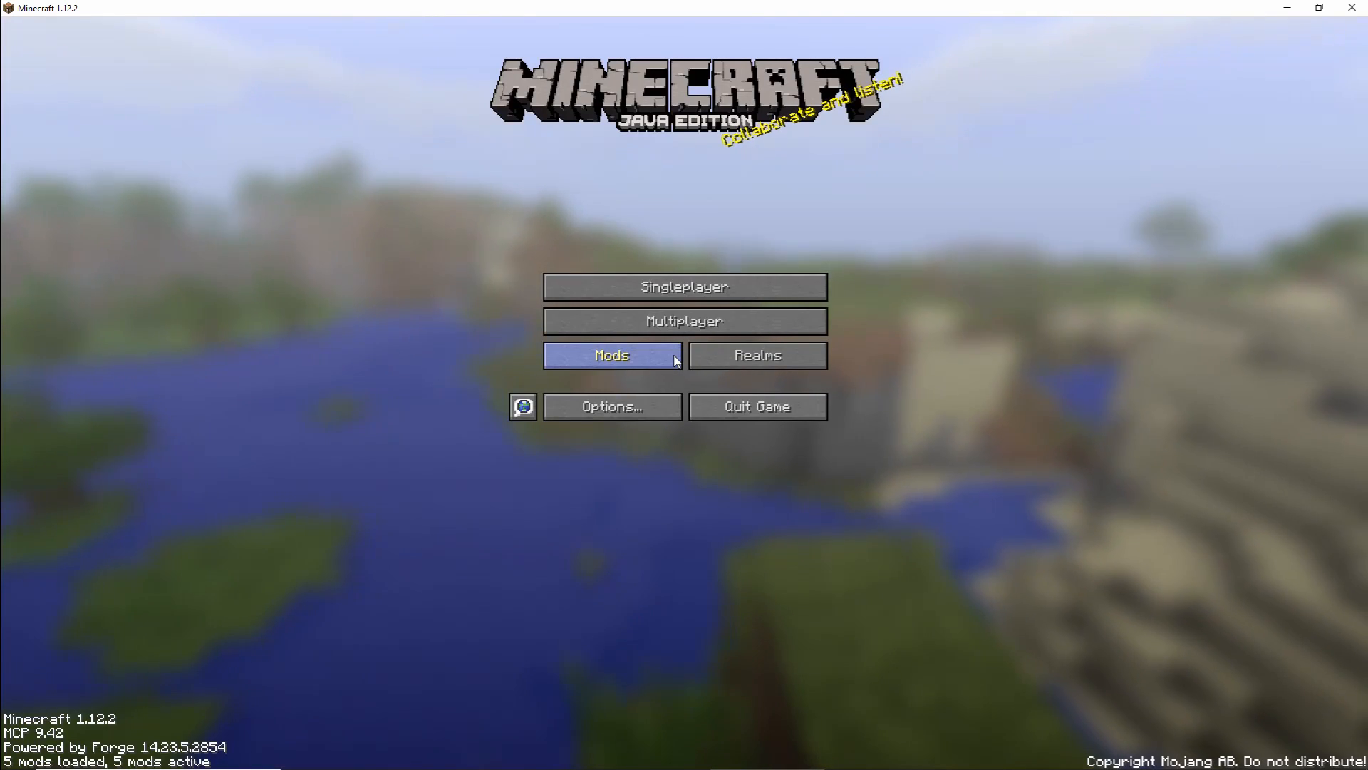